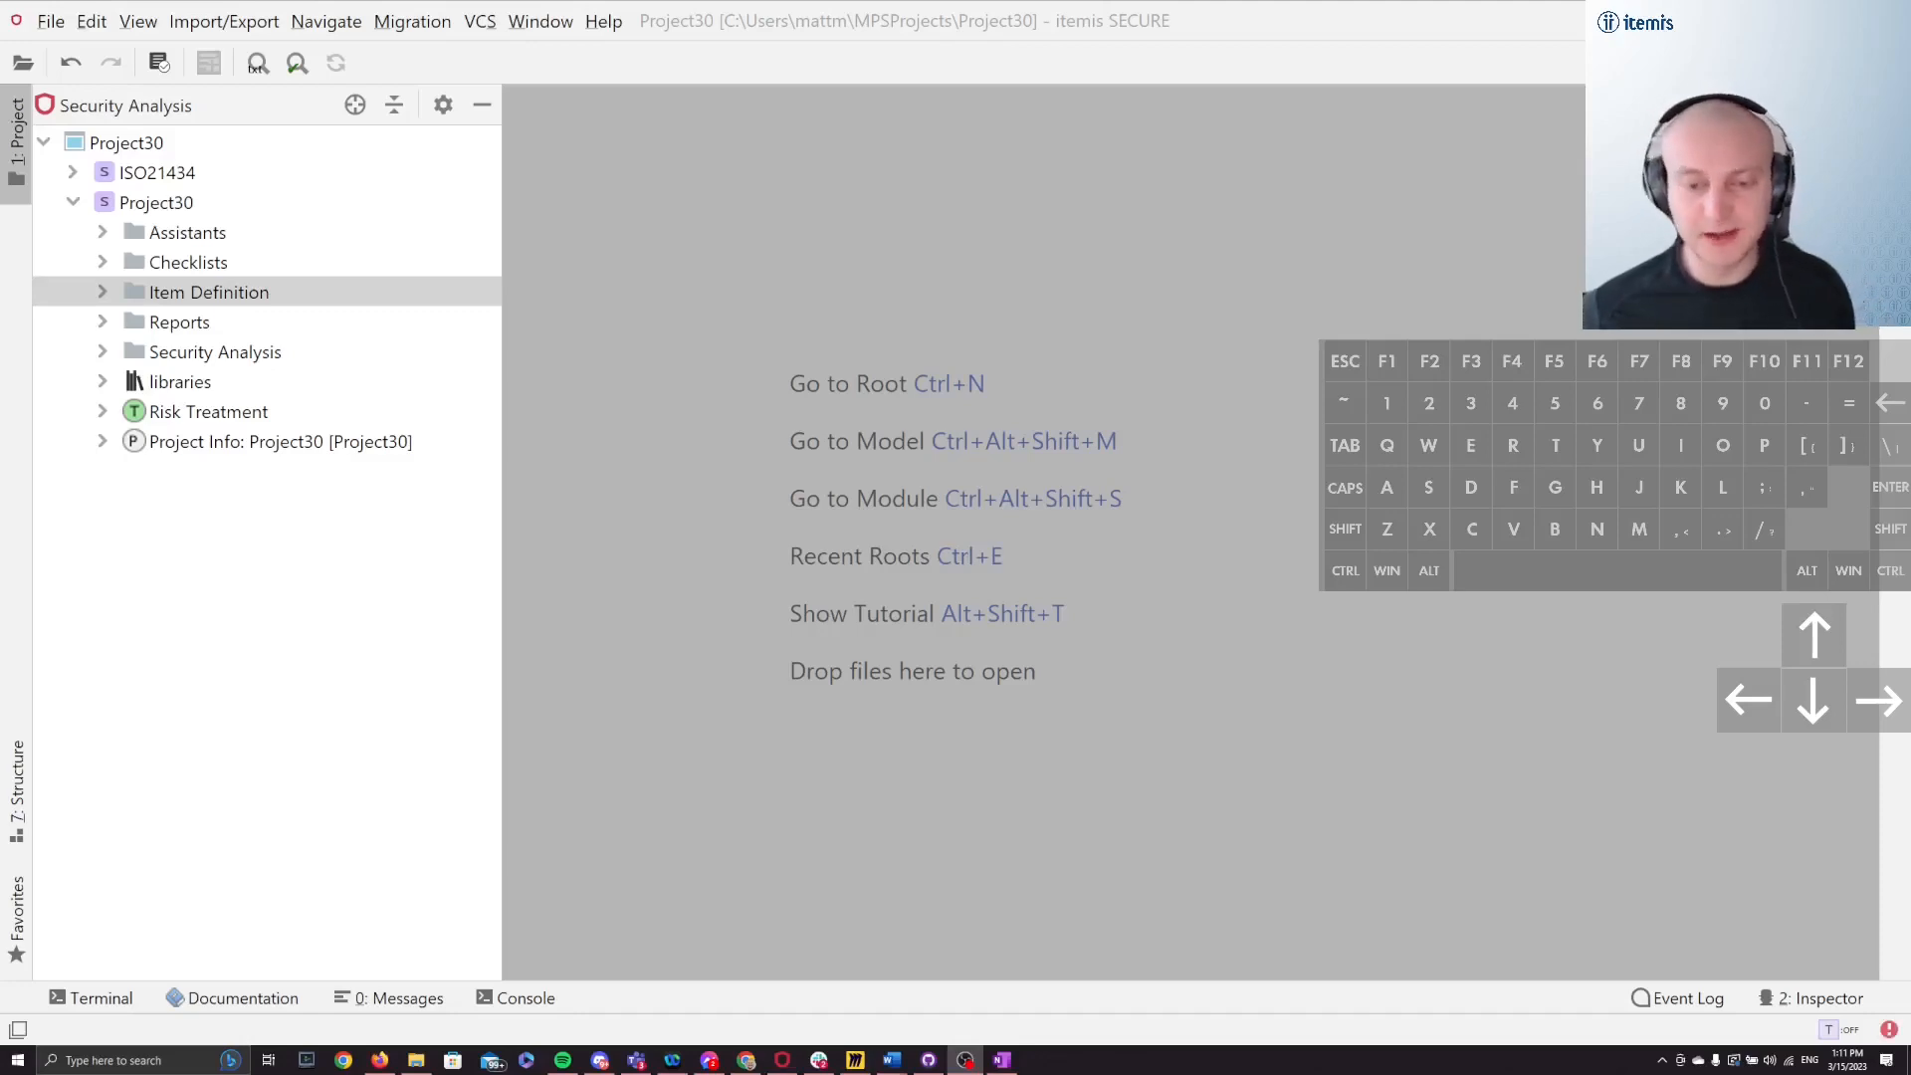
Step: Expand Item Definition under Project30 and open its Components chunk in the editor
{"action": "left_click", "coordinate": [1551, 694]}
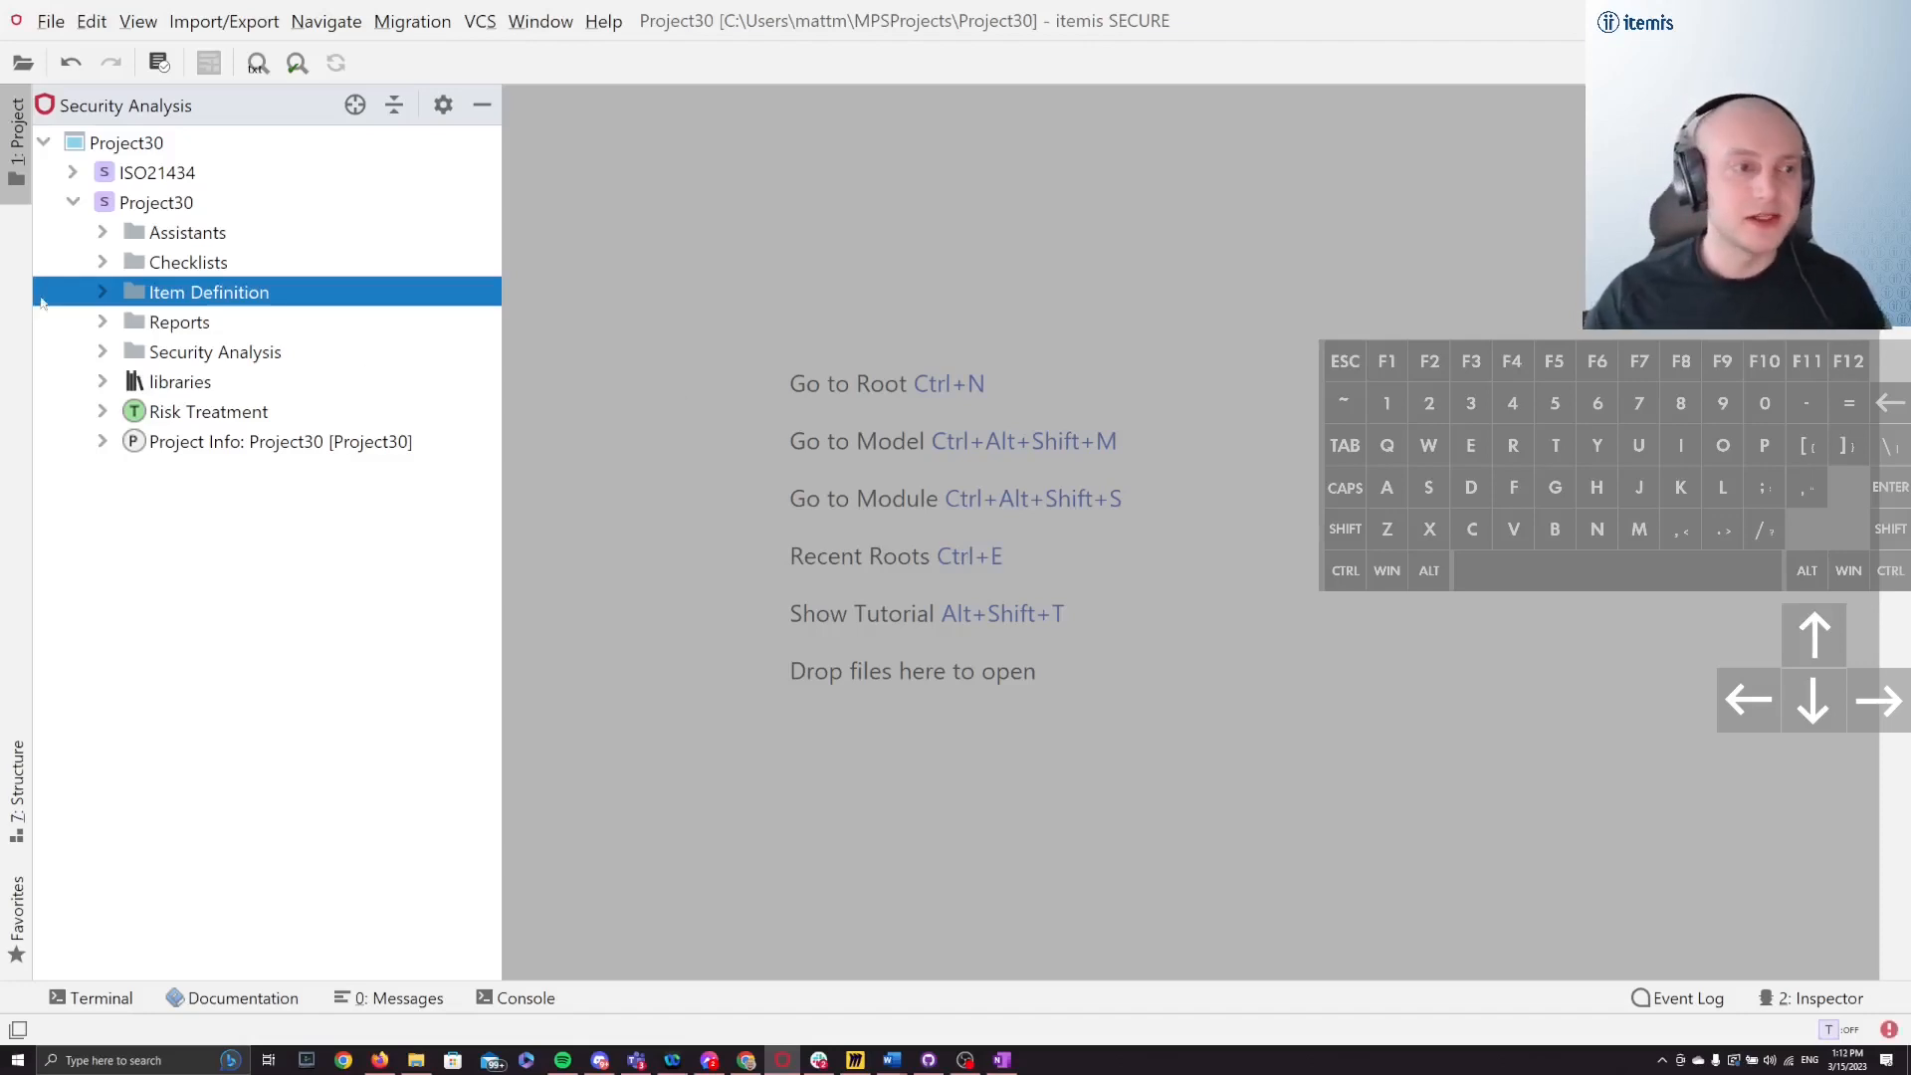
{"action": "left_click", "coordinate": [104, 292]}
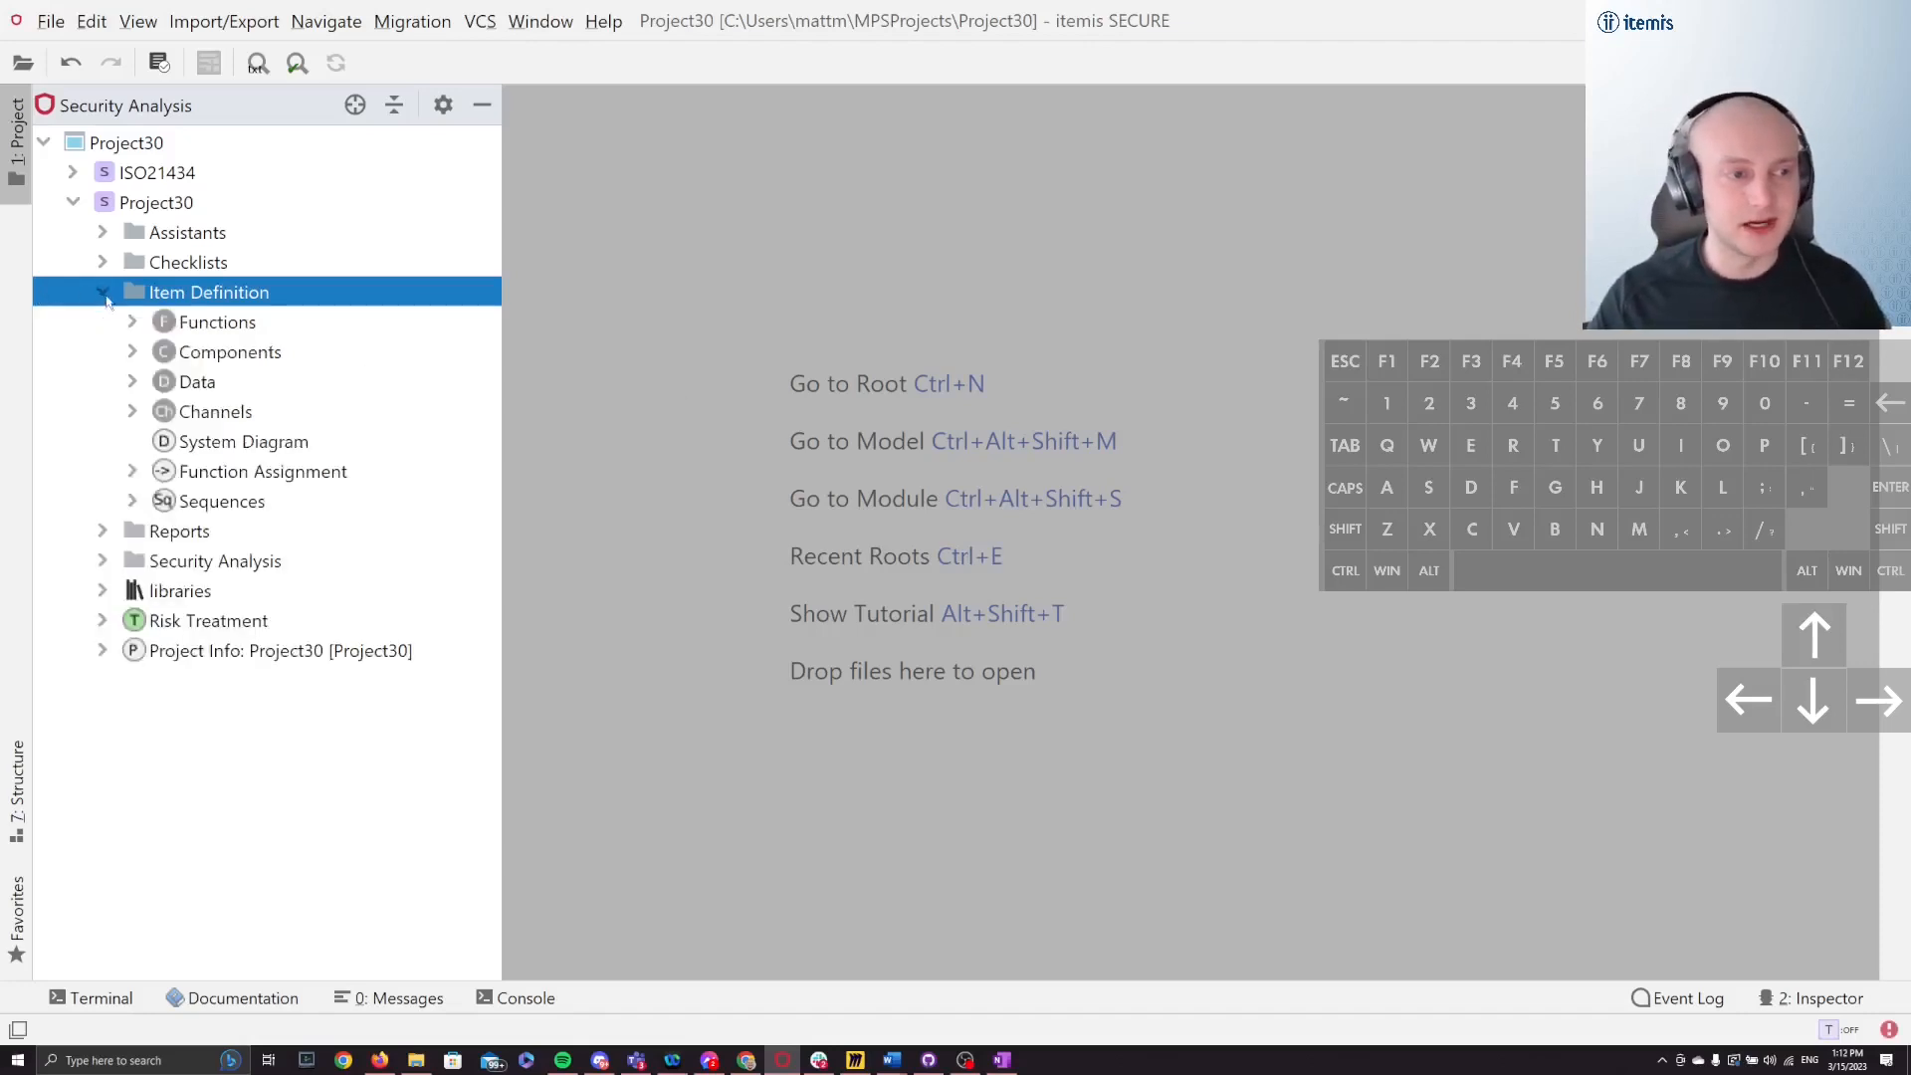
{"action": "double_click", "coordinate": [221, 356]}
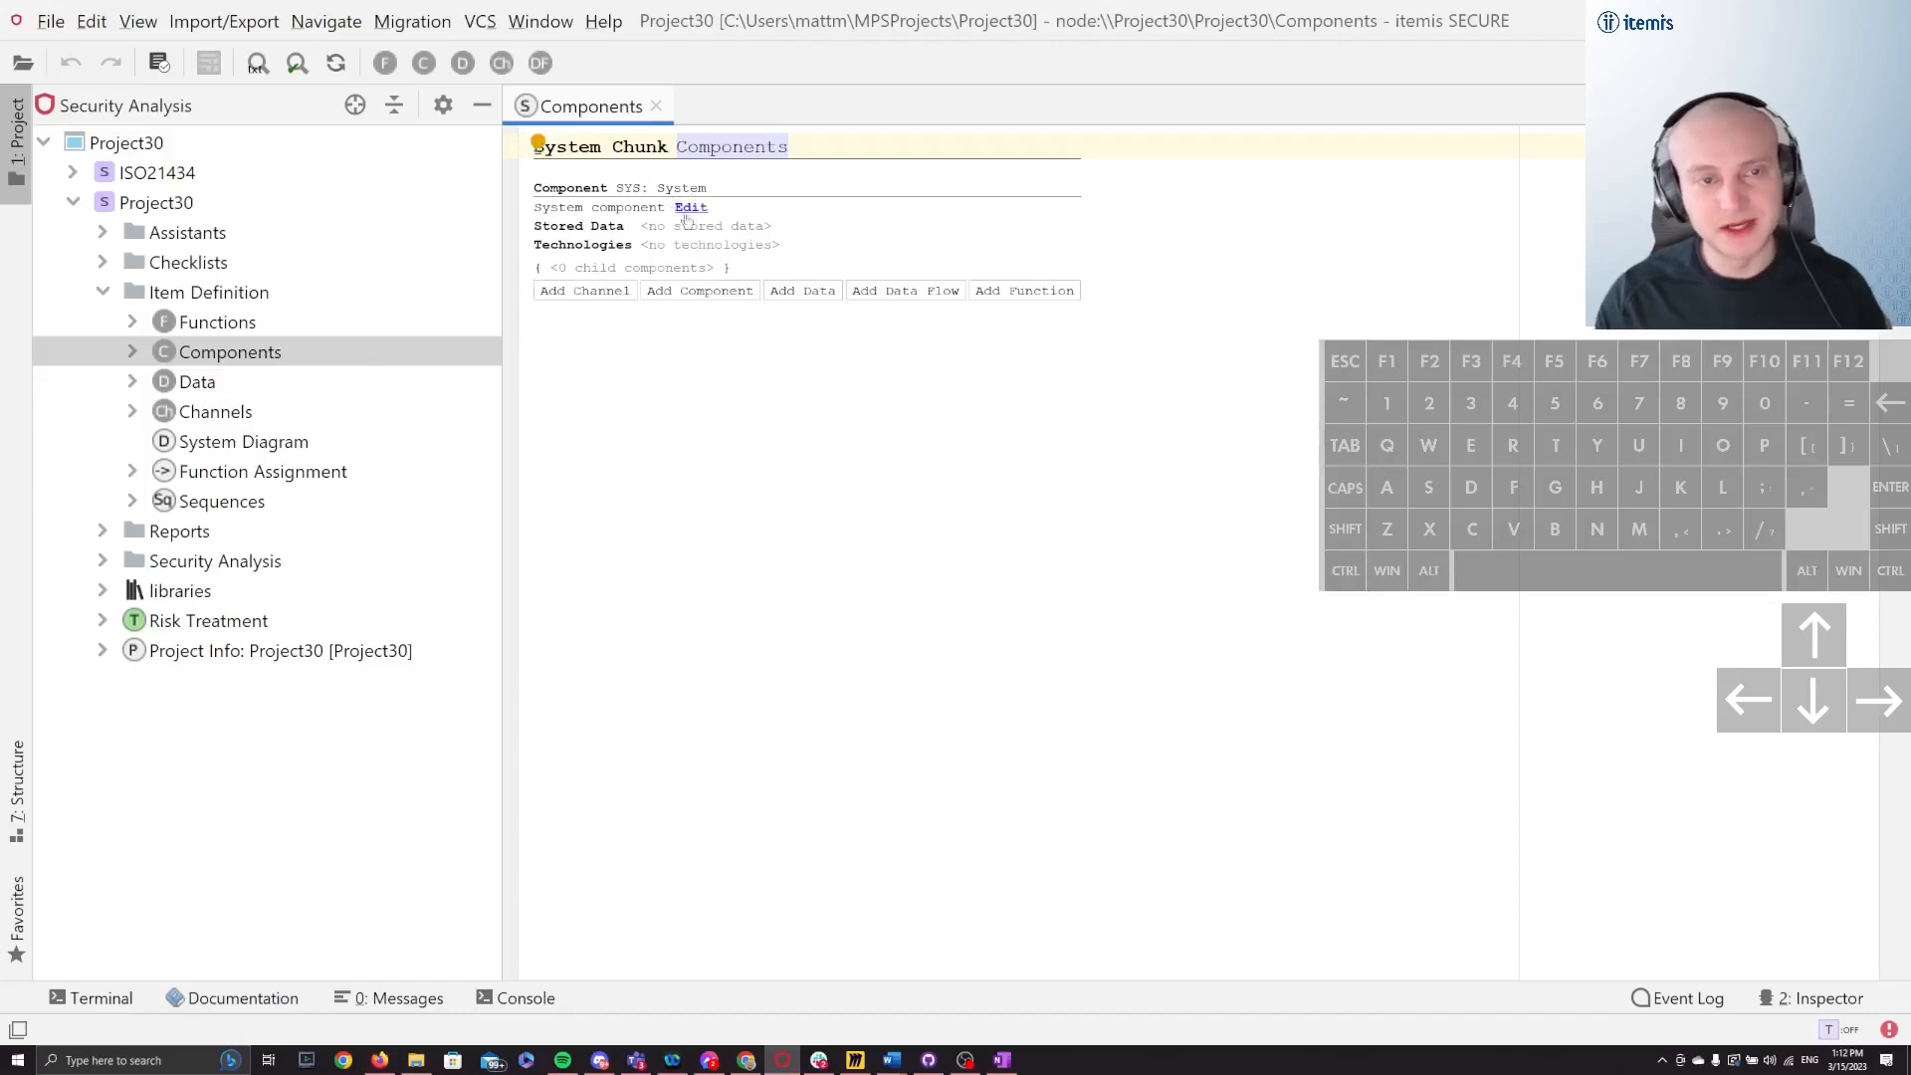
Step: Replace the title of the SYS component with "ECU"
{"action": "left_click", "coordinate": [692, 189]}
{"action": "key", "text": "Right"}
{"action": "key", "text": "Right"}
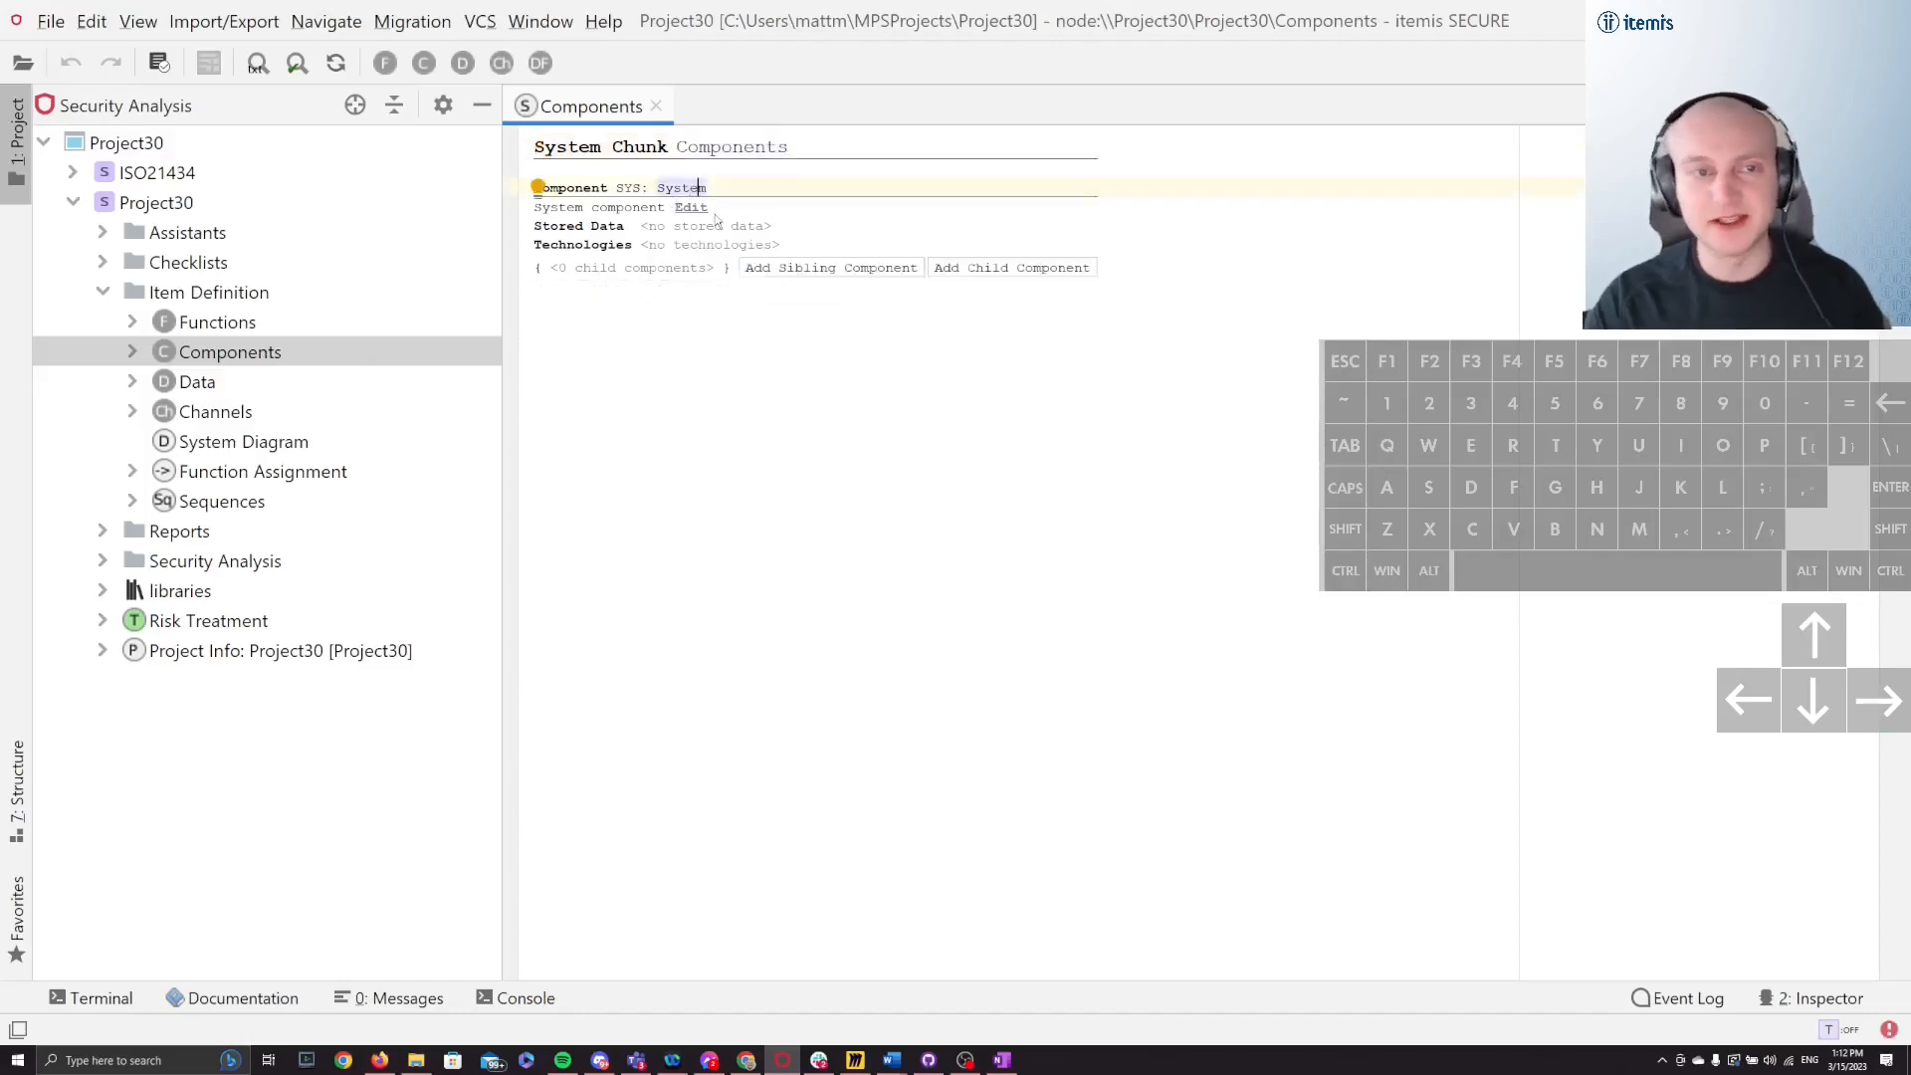
{"action": "key", "text": "BackSpace"}
{"action": "key", "text": "BackSpace"}
{"action": "key", "text": "BackSpace"}
{"action": "key", "text": "BackSpace"}
{"action": "key", "text": "BackSpace"}
{"action": "key", "text": "BackSpace"}
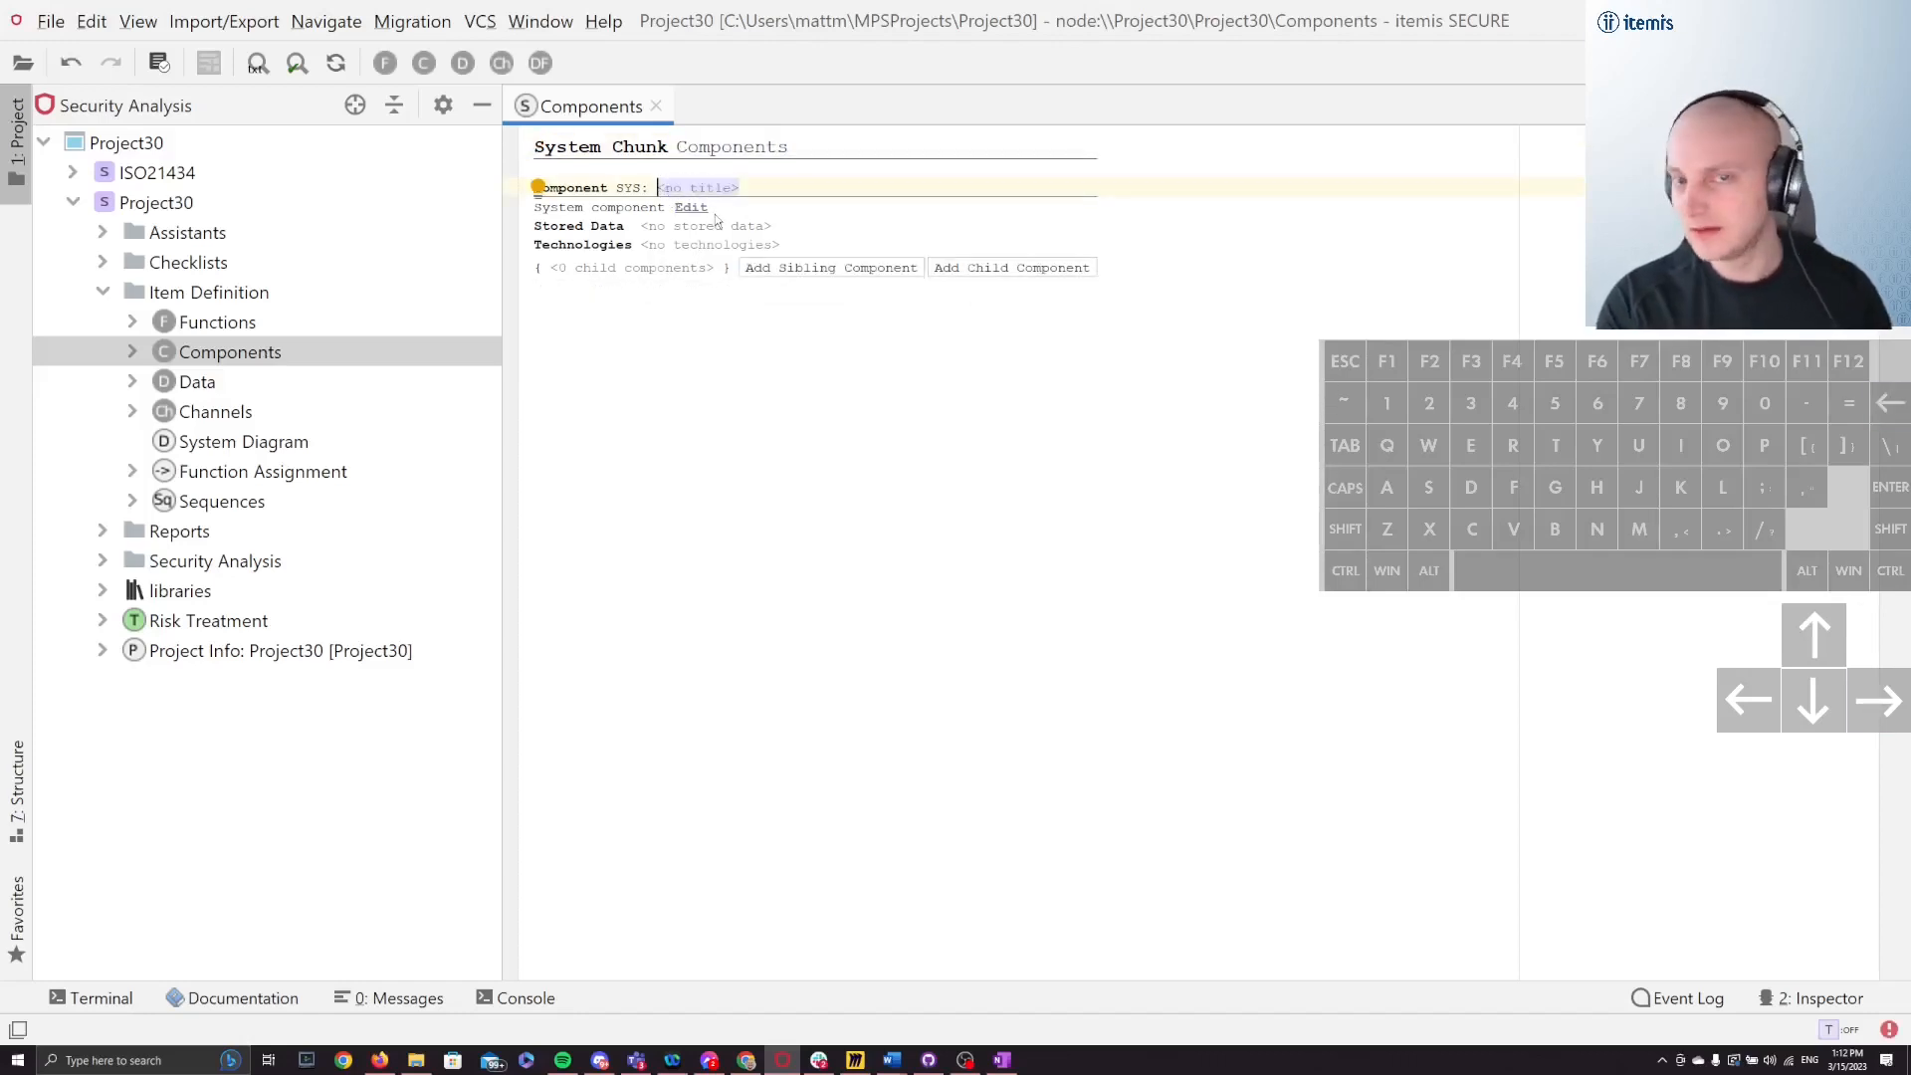
{"action": "type", "text": "ECU"}
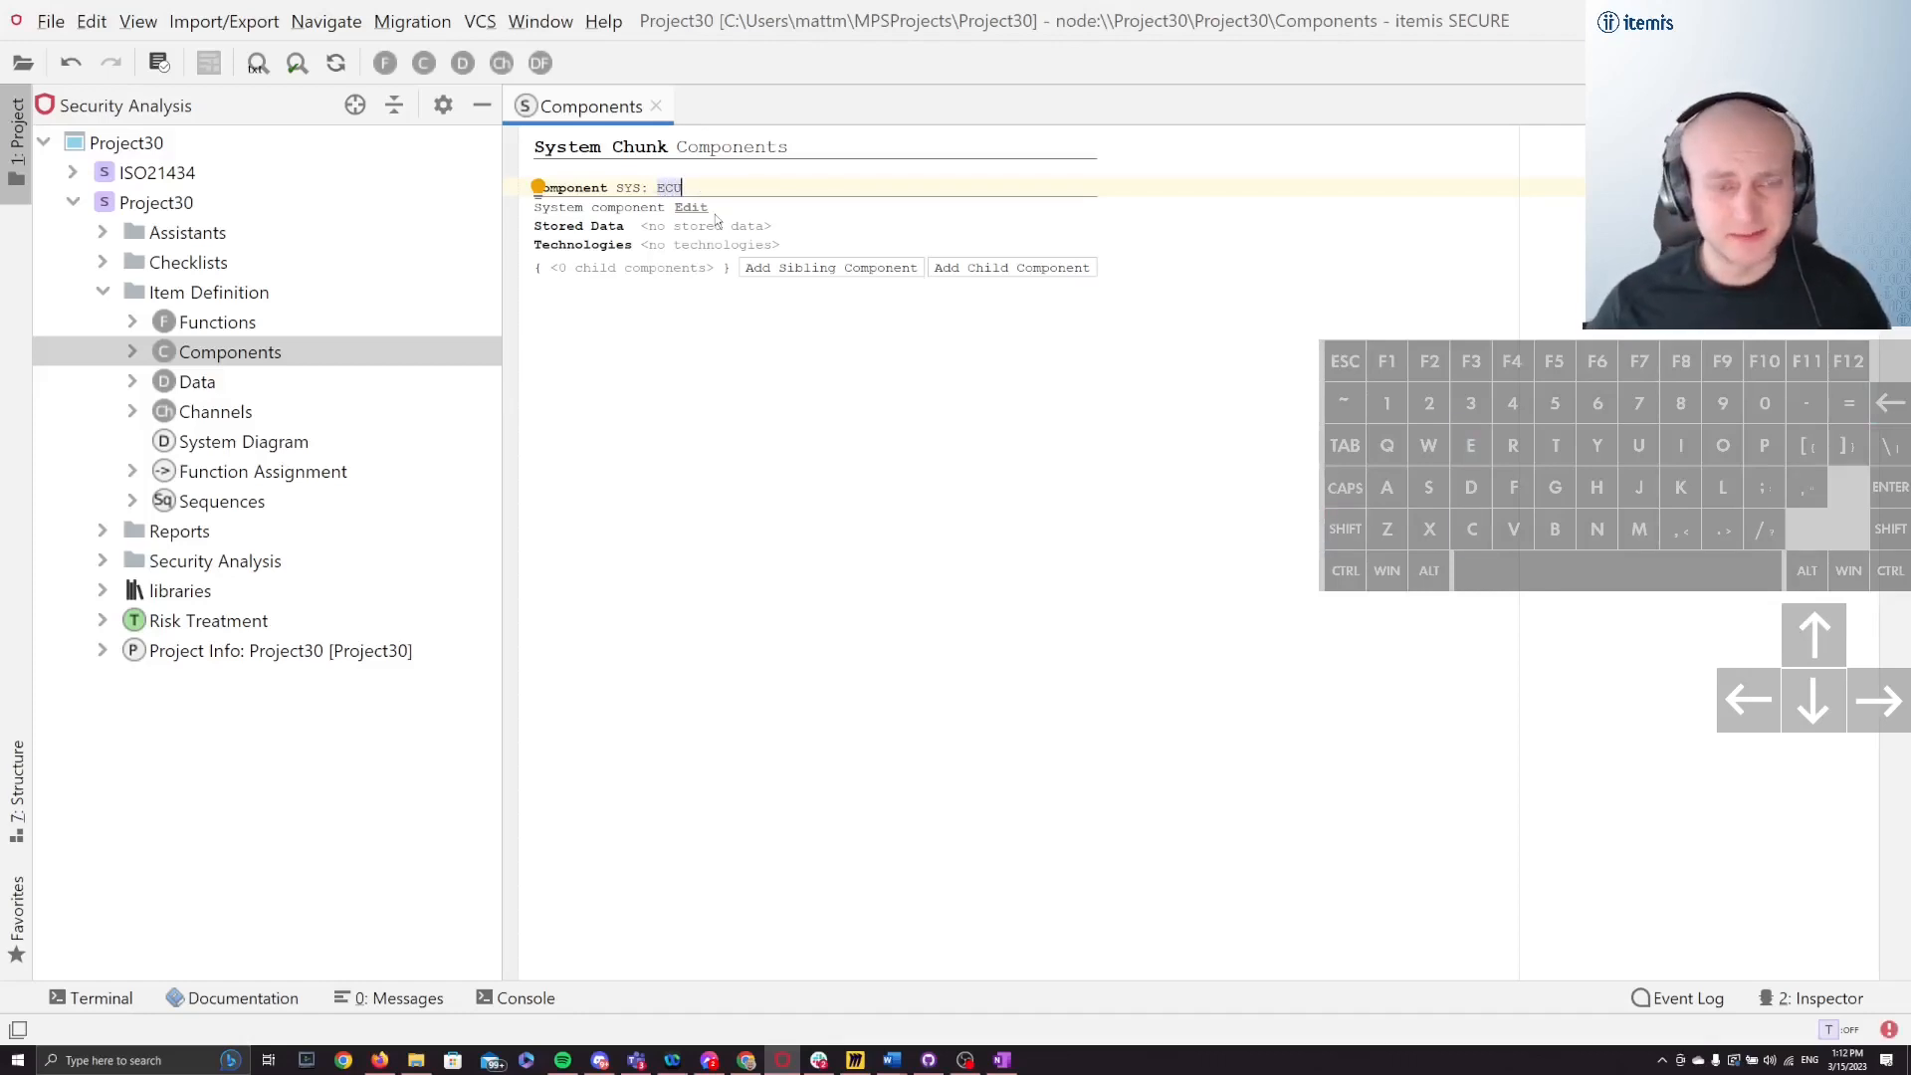
Step: Clear the title of the SYS component and close the Components chunk
{"action": "key", "text": "BackSpace"}
{"action": "key", "text": "BackSpace"}
{"action": "key", "text": "BackSpace"}
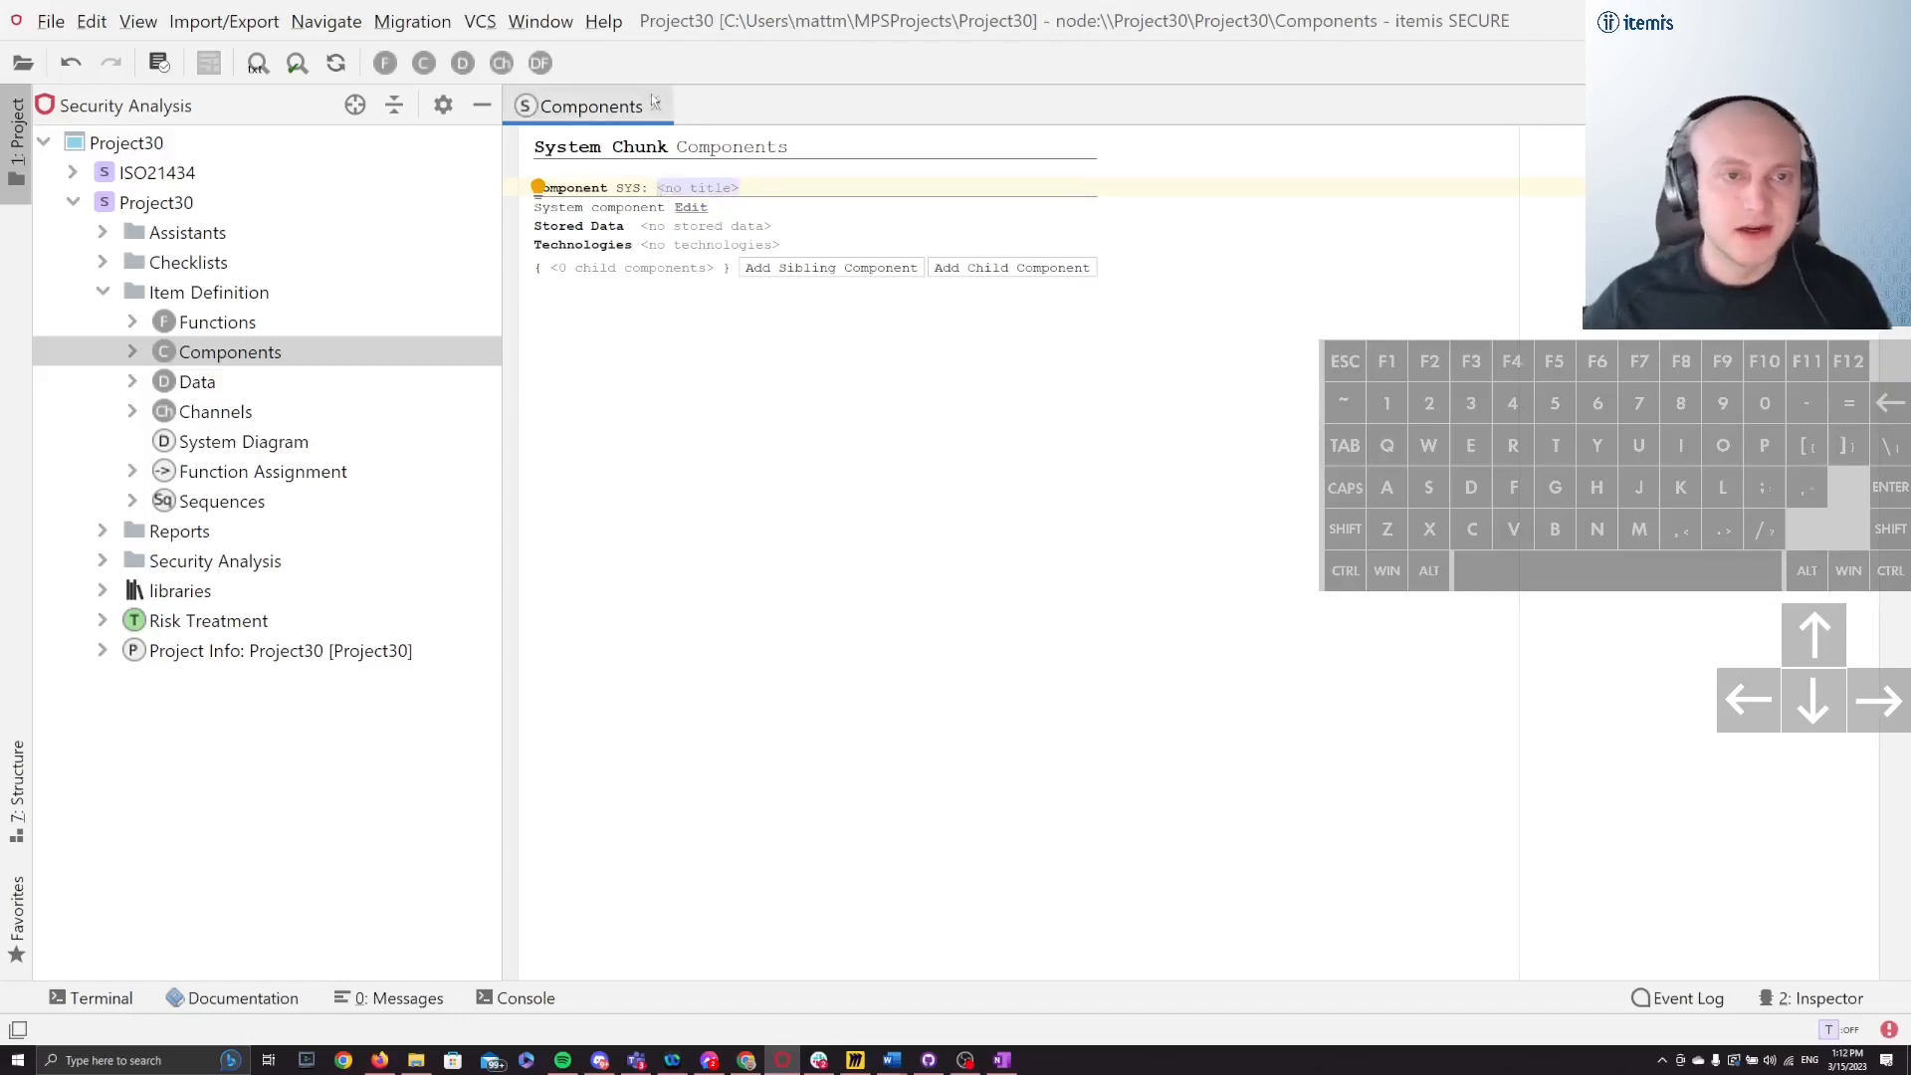
{"action": "left_click", "coordinate": [655, 104]}
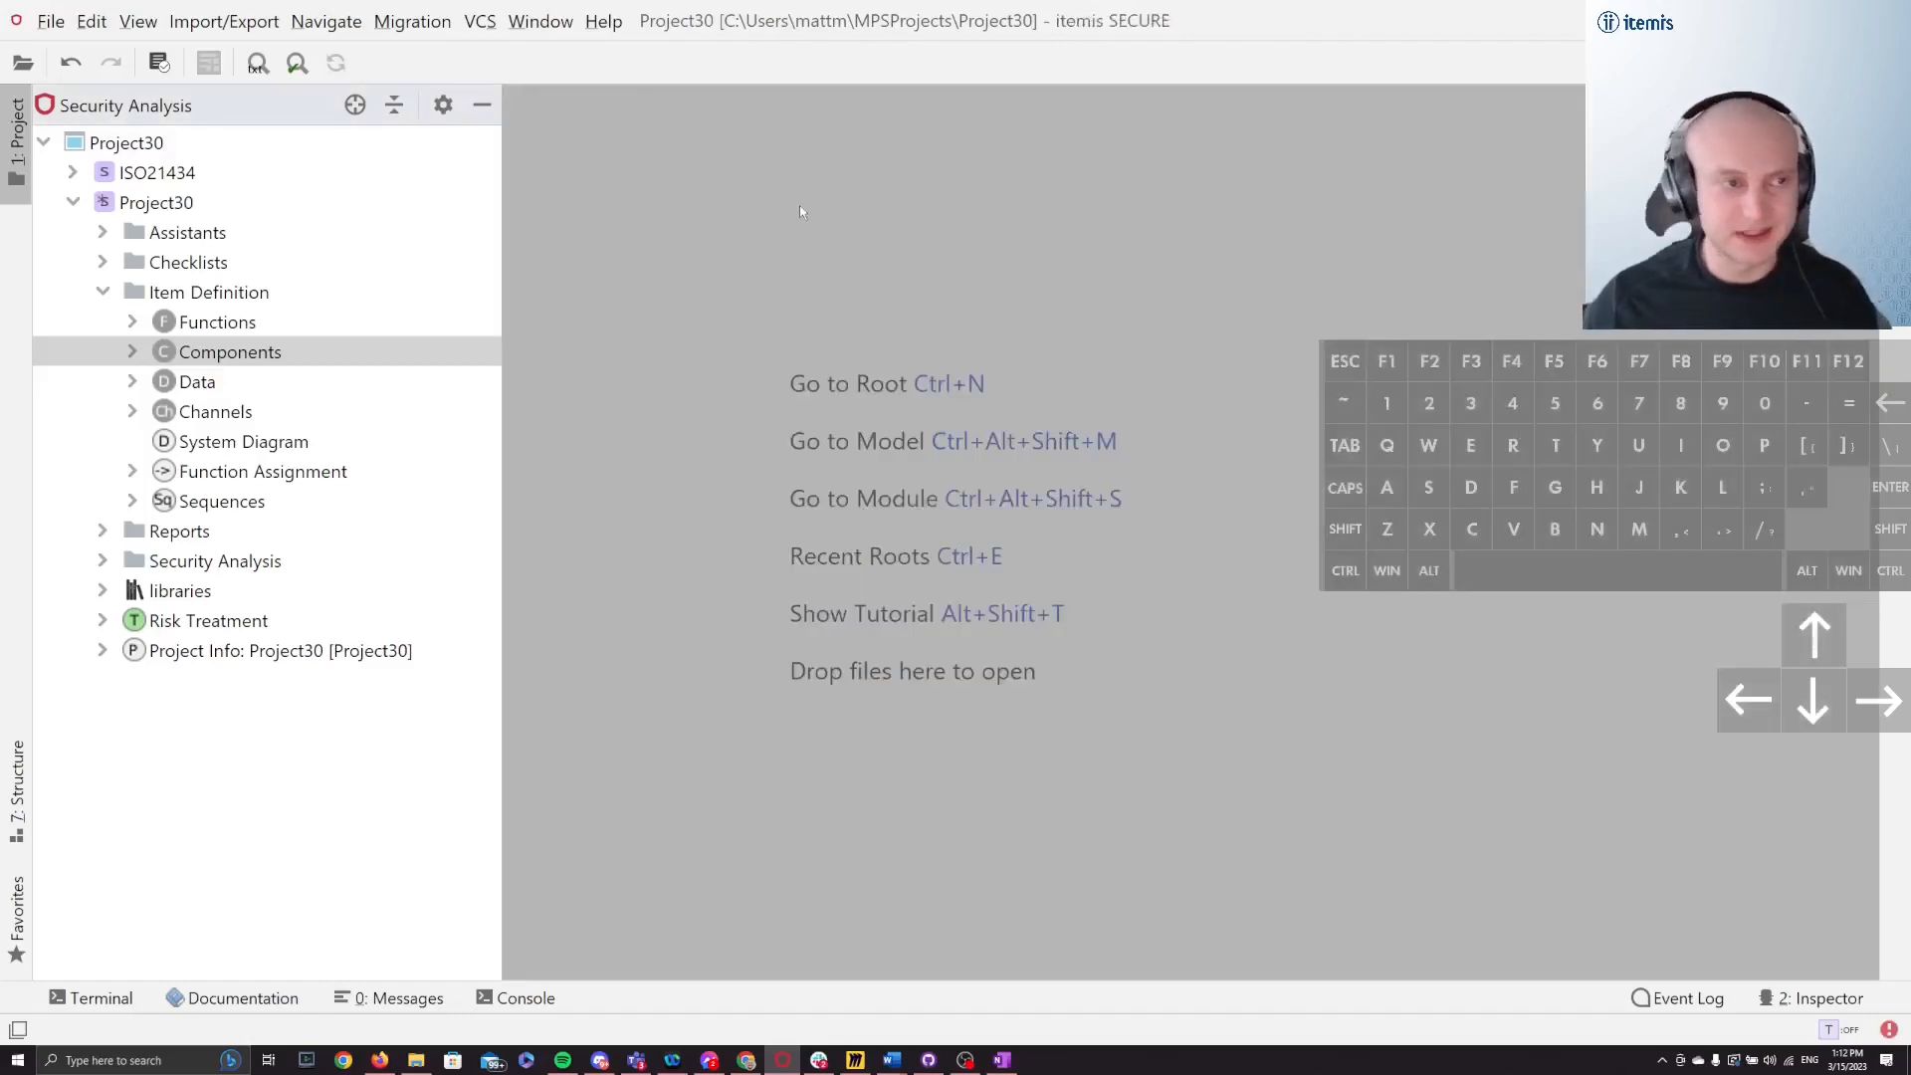
Step: Collapse the Project30 node in the tree, and hide and show the project view again
{"action": "left_click", "coordinate": [71, 202]}
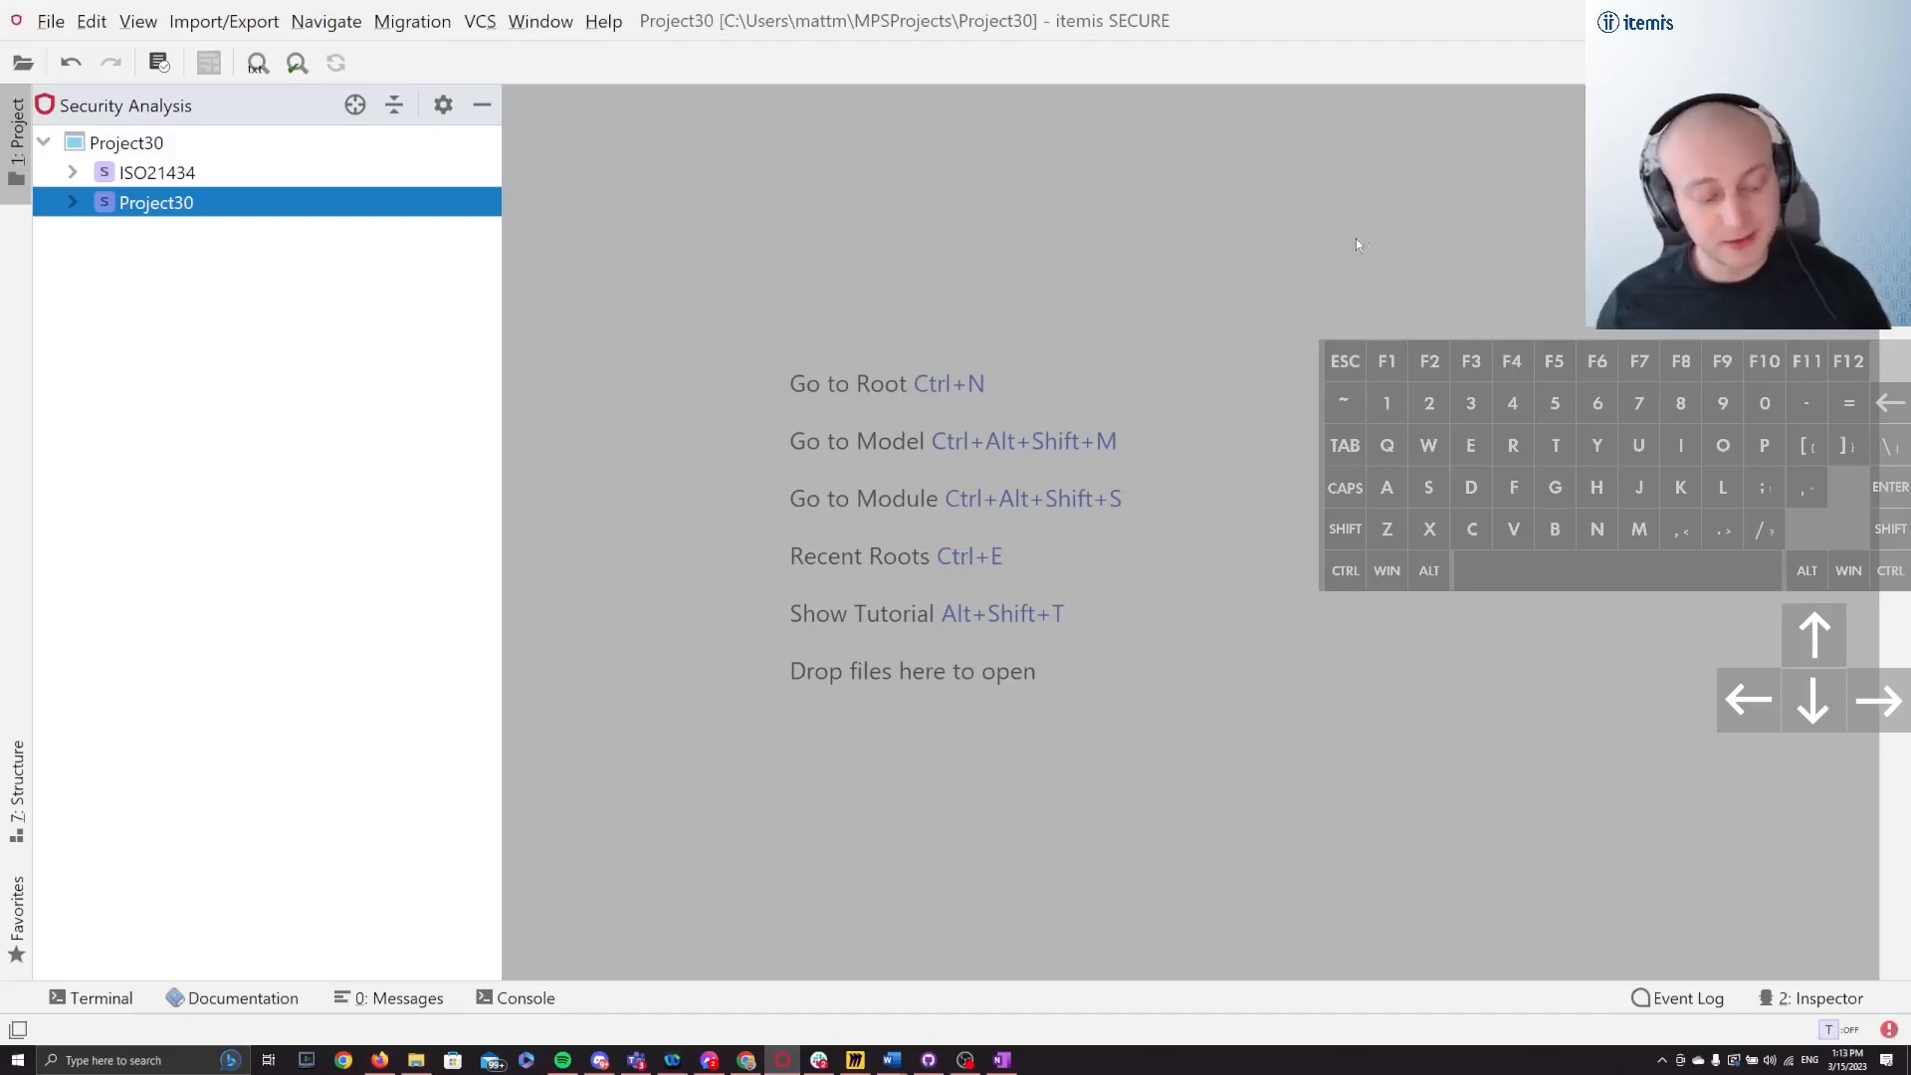
{"action": "key", "text": "alt"}
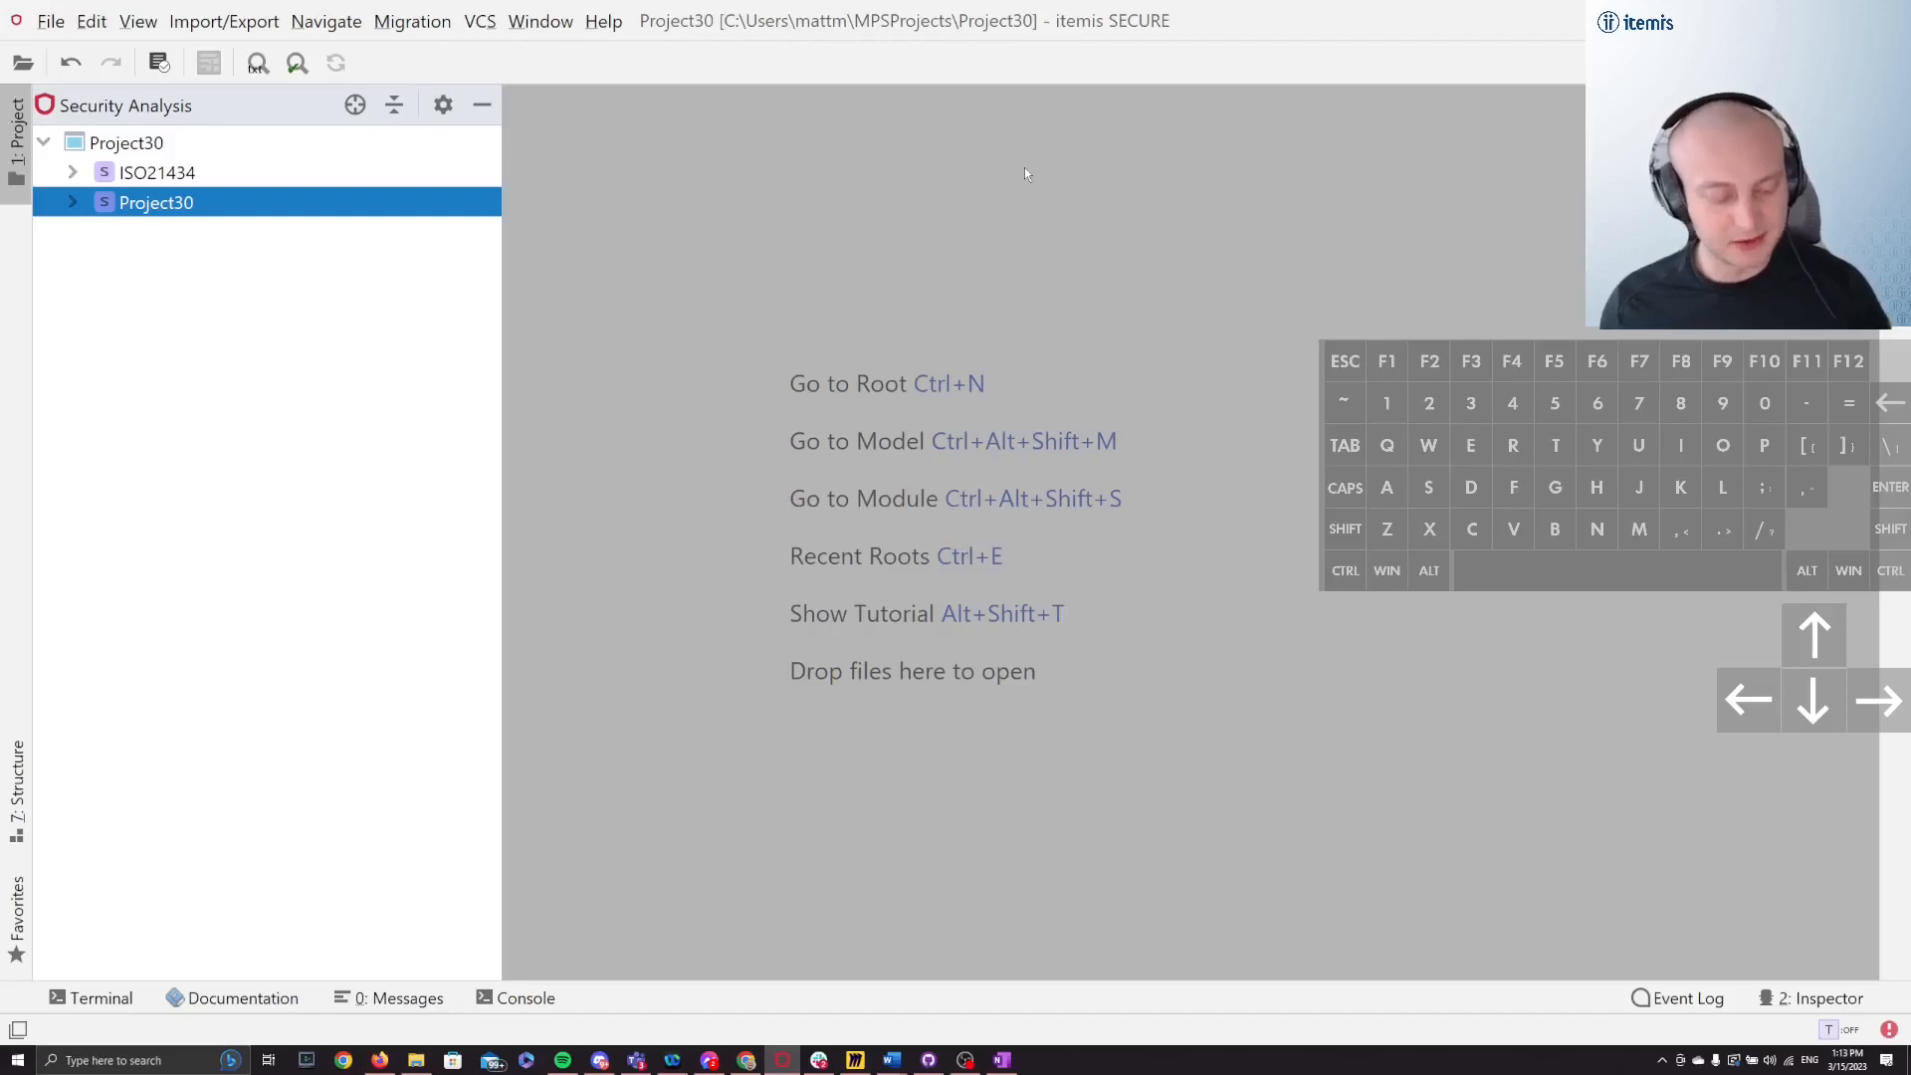
{"action": "key", "text": "alt+1"}
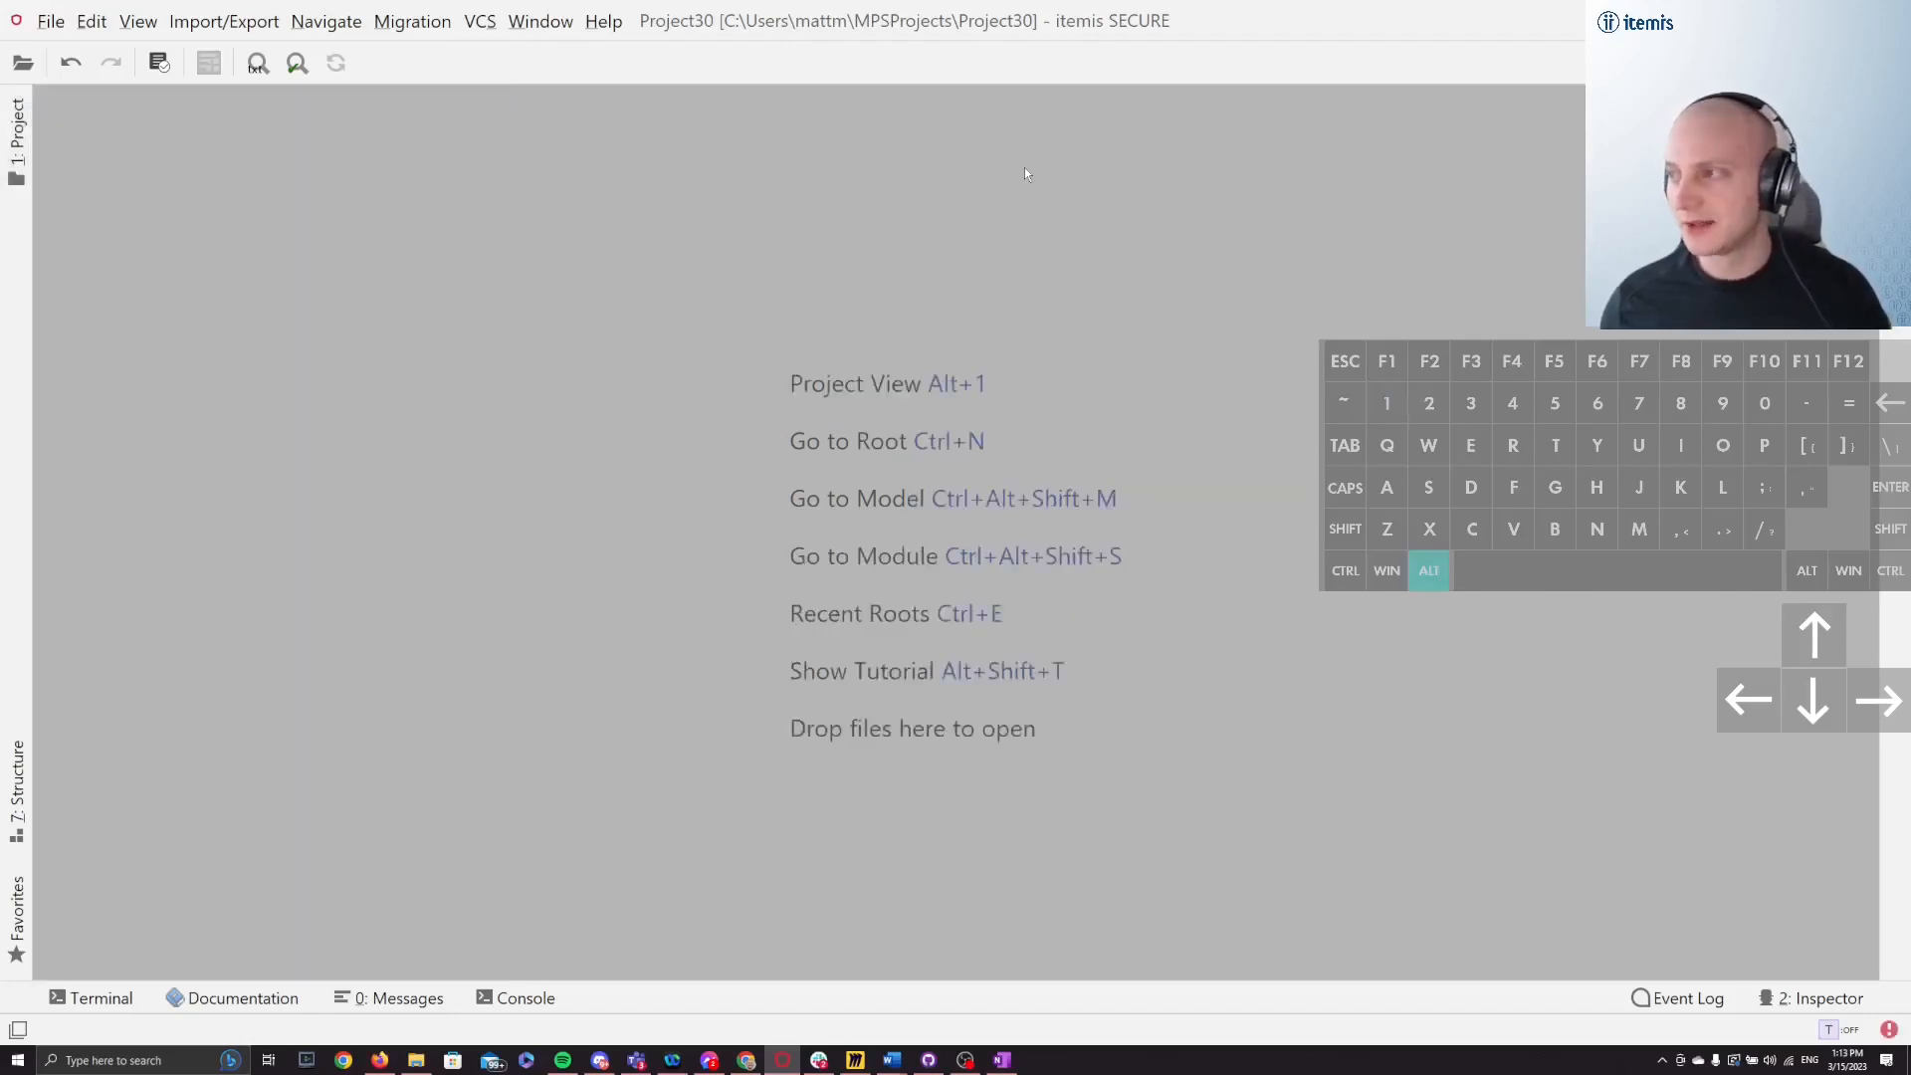
{"action": "key", "text": "alt+1"}
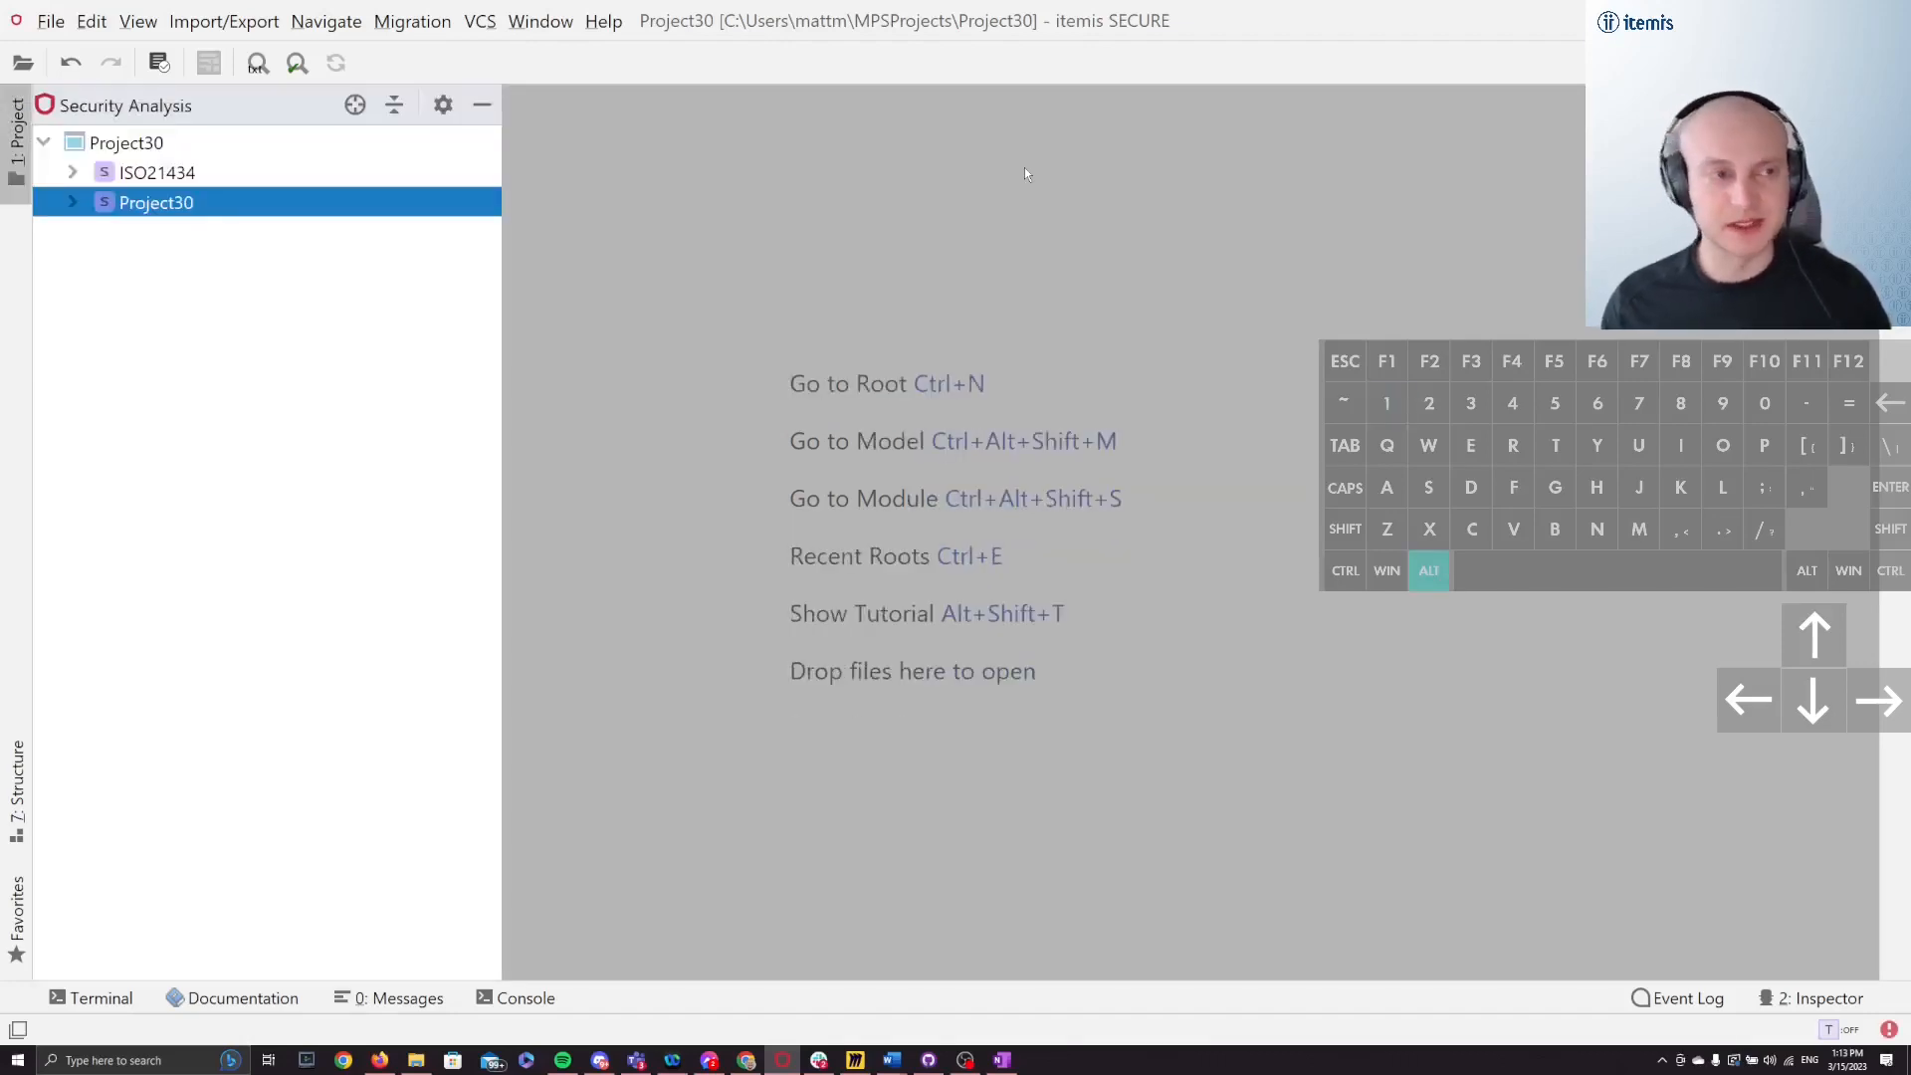
Step: Expand the Project30 node and move the tree selection down to the Security Analysis folder
{"action": "key", "text": "Up"}
{"action": "key", "text": "Down"}
{"action": "key", "text": "Right"}
{"action": "key", "text": "Down"}
{"action": "key", "text": "Down"}
{"action": "key", "text": "Down"}
{"action": "key", "text": "Down"}
{"action": "key", "text": "Down"}
{"action": "key", "text": "Down"}
{"action": "key", "text": "Up"}
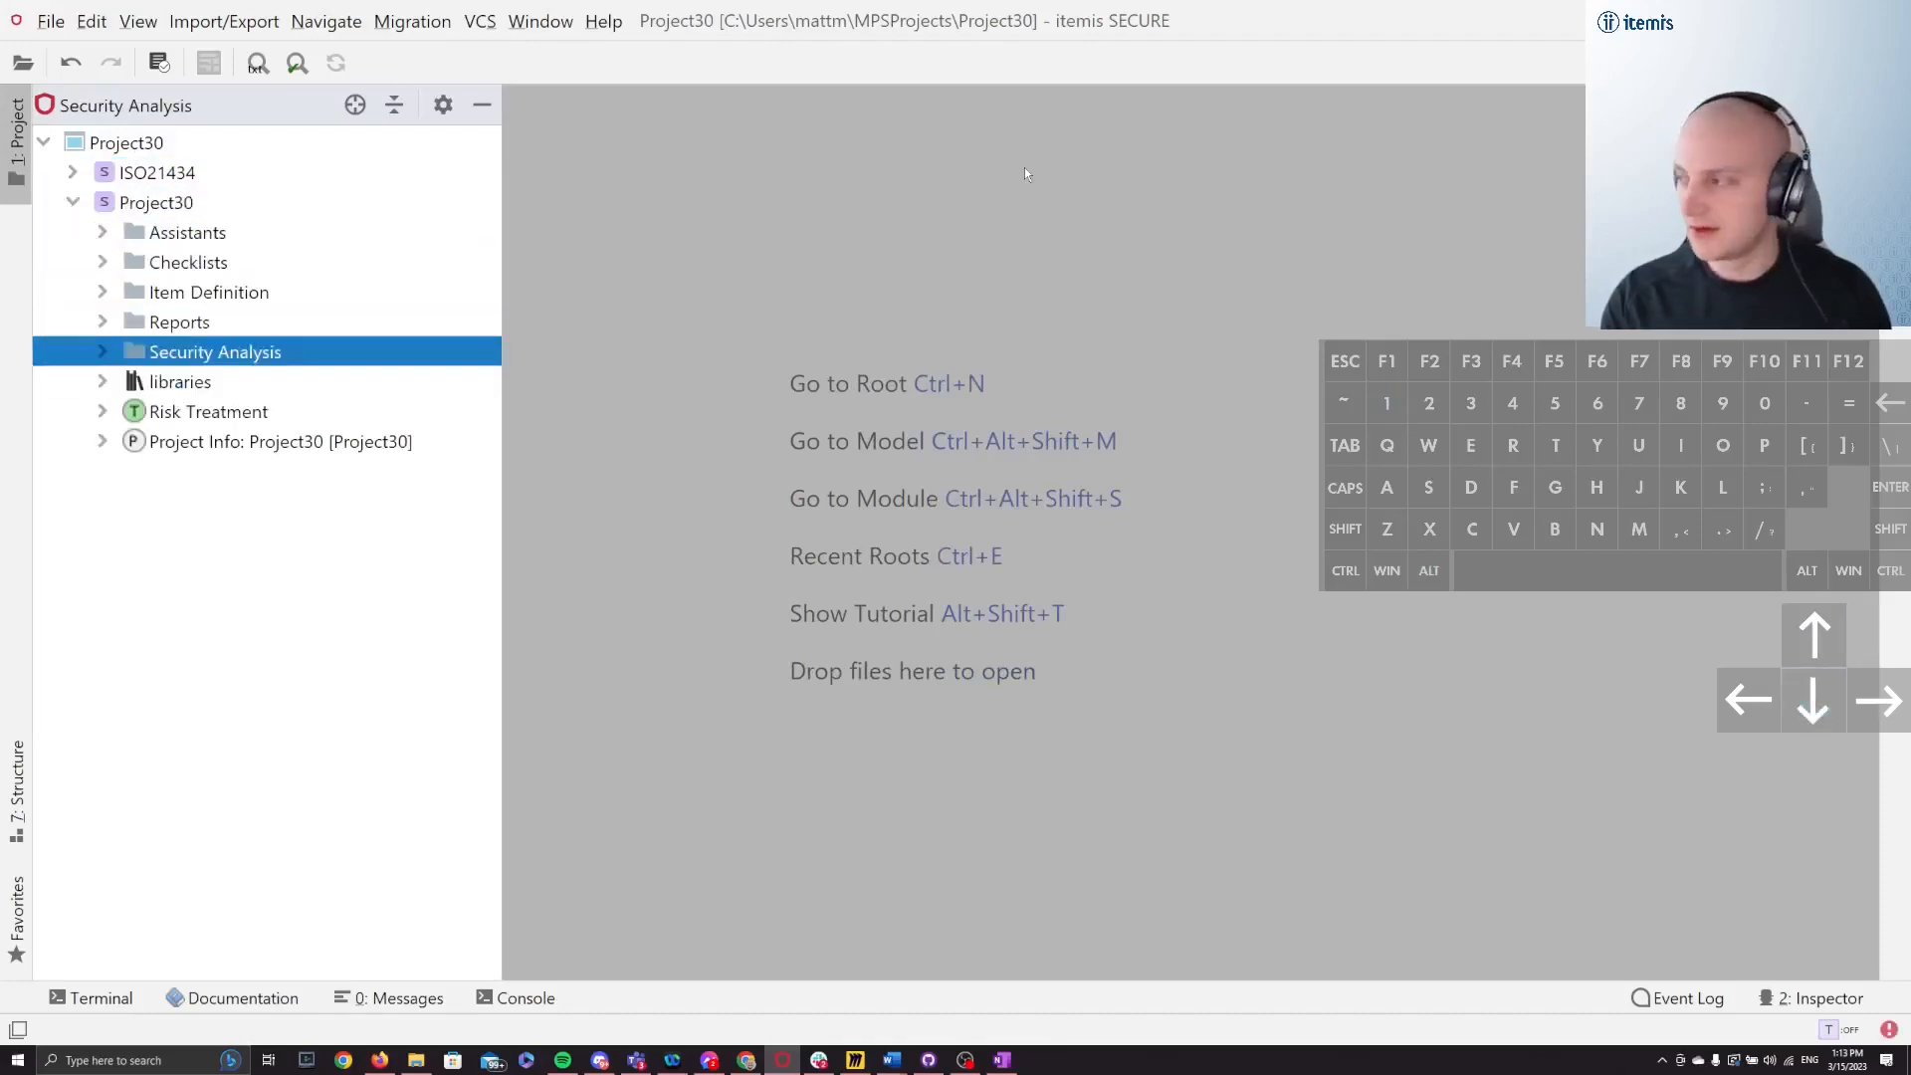
Step: Expand the Security Analysis folder and move the selection down to Controls
{"action": "key", "text": "Right"}
{"action": "key", "text": "Down"}
{"action": "key", "text": "Down"}
{"action": "key", "text": "Down"}
{"action": "key", "text": "Down"}
{"action": "key", "text": "Down"}
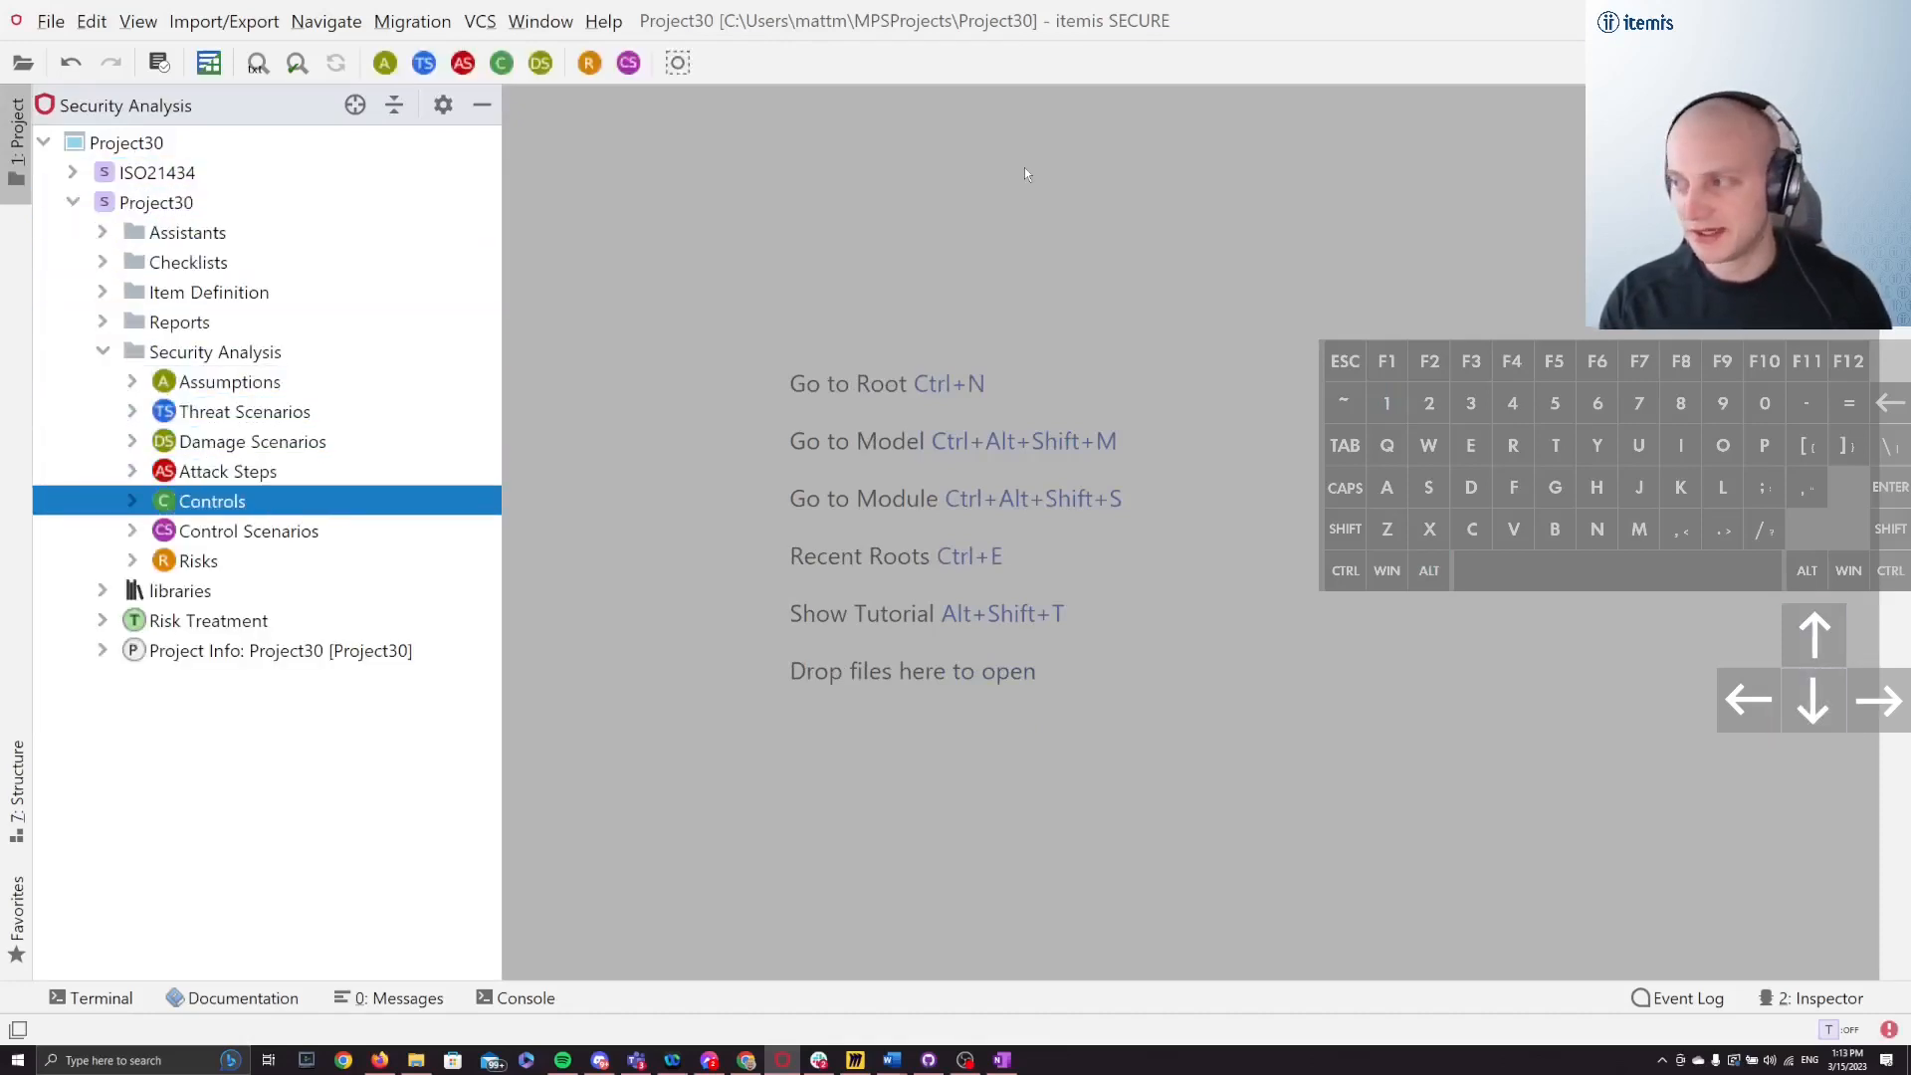
Step: Move the tree selection from Controls back up to the Project30 node and collapse it
{"action": "key", "text": "Up"}
{"action": "key", "text": "Up"}
{"action": "key", "text": "Up"}
{"action": "key", "text": "Up"}
{"action": "key", "text": "Up"}
{"action": "key", "text": "Up"}
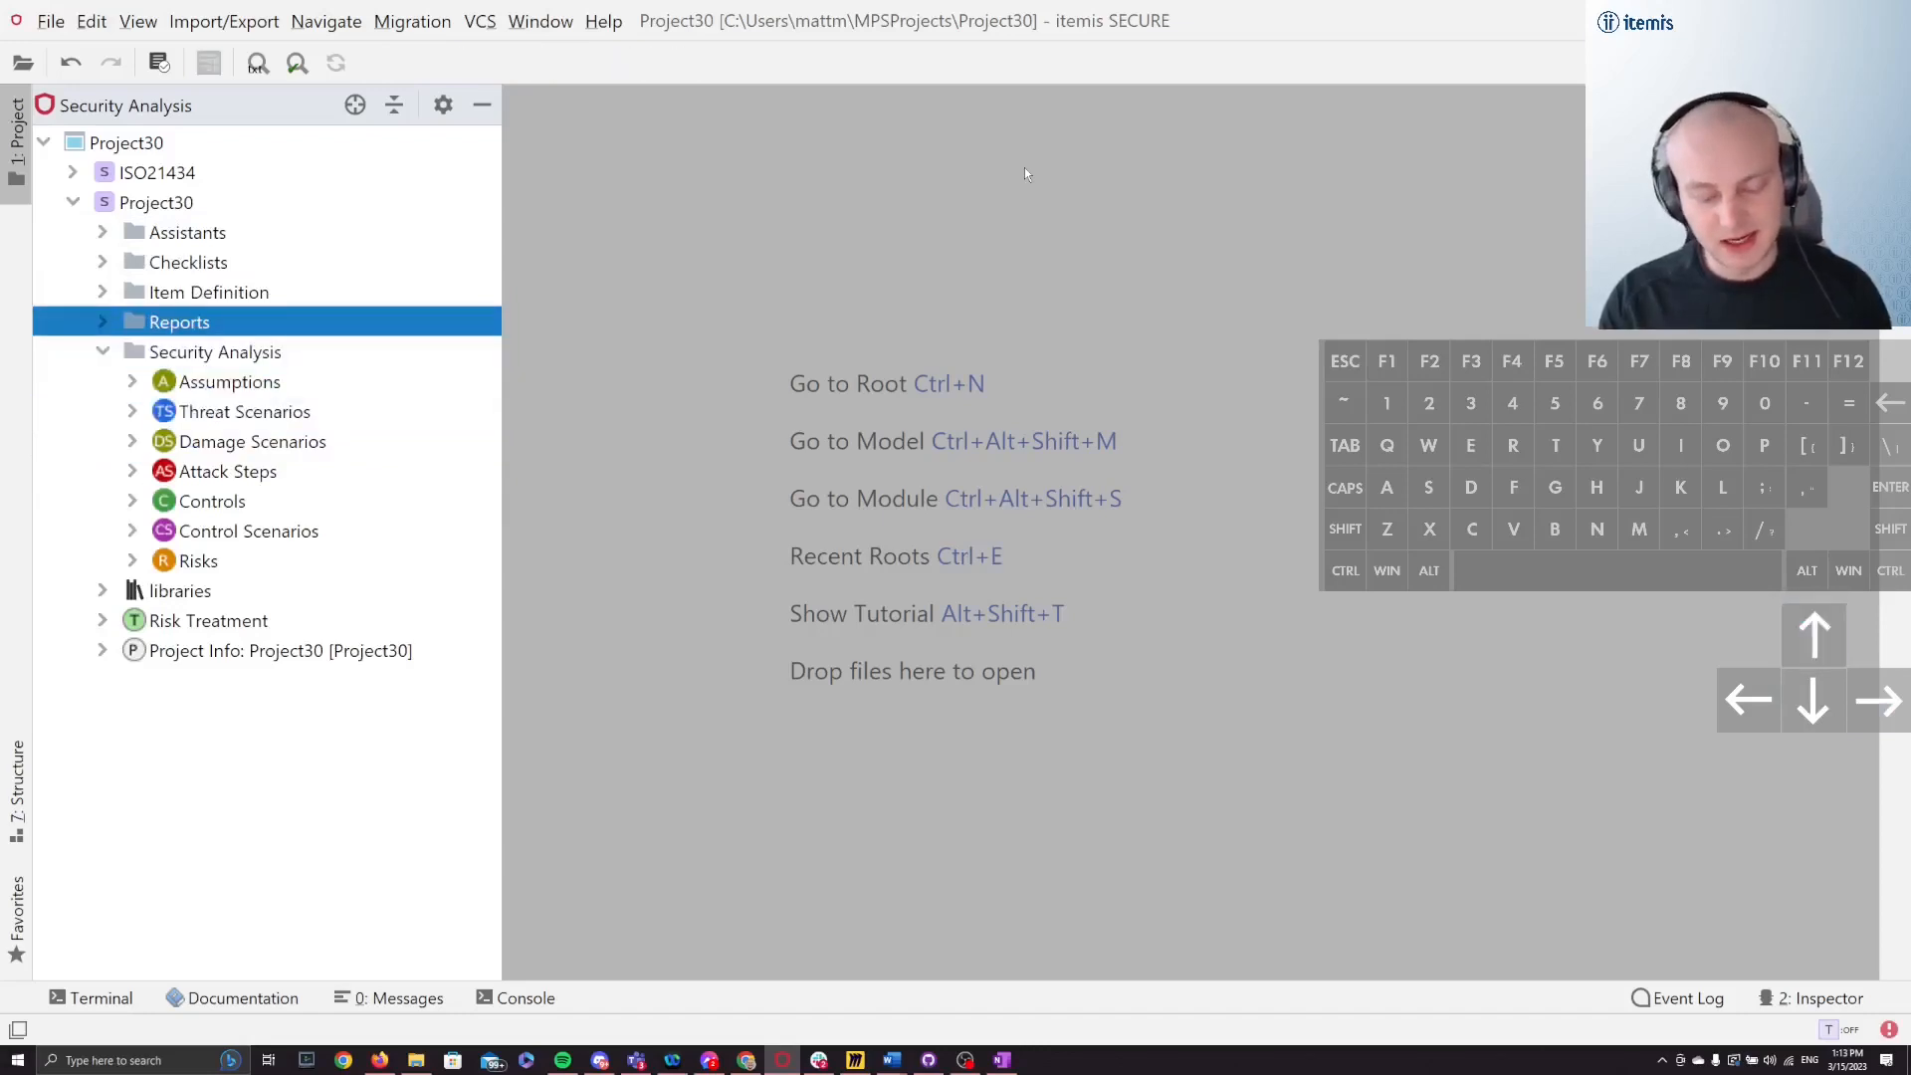
{"action": "key", "text": "Up"}
{"action": "key", "text": "Up"}
{"action": "key", "text": "Up"}
{"action": "key", "text": "Up"}
{"action": "key", "text": "Left"}
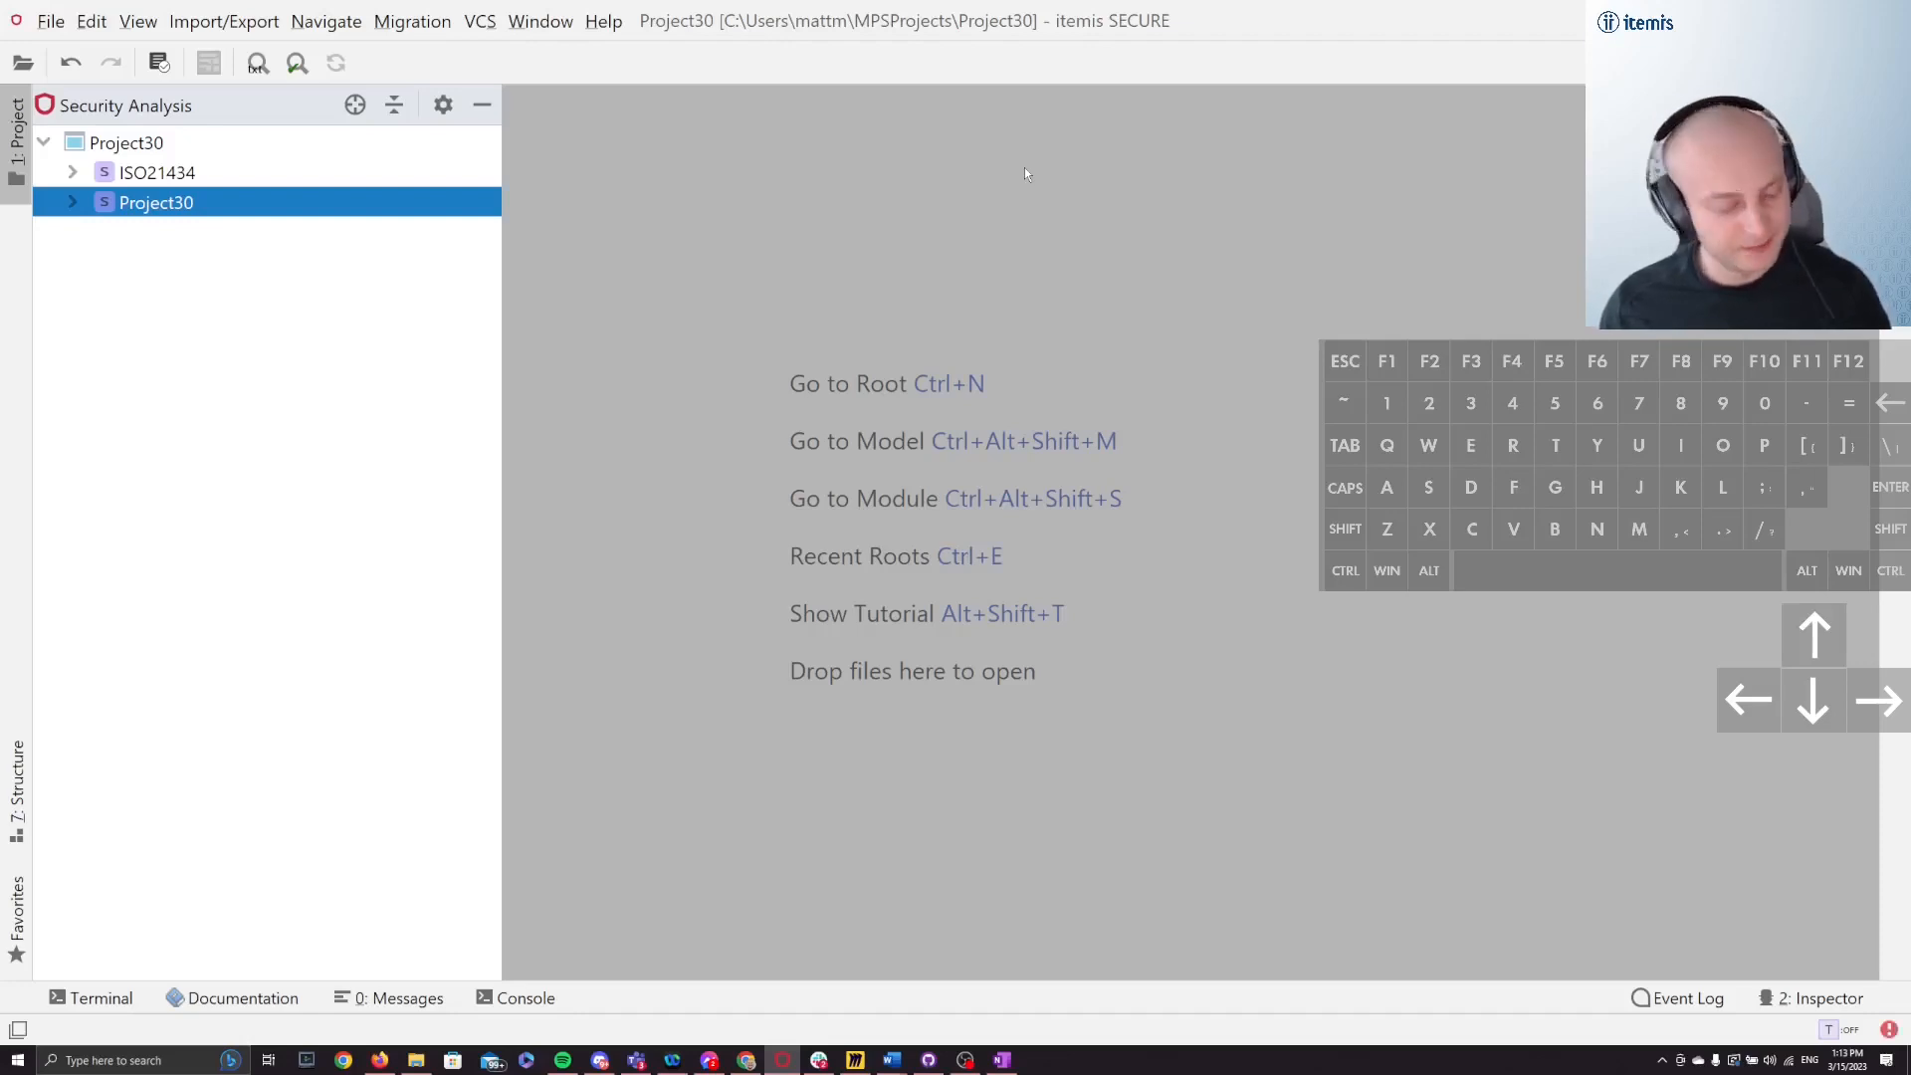
Step: Show the Inspector, hide it again and return the focus to the project tree
{"action": "key", "text": "alt+2"}
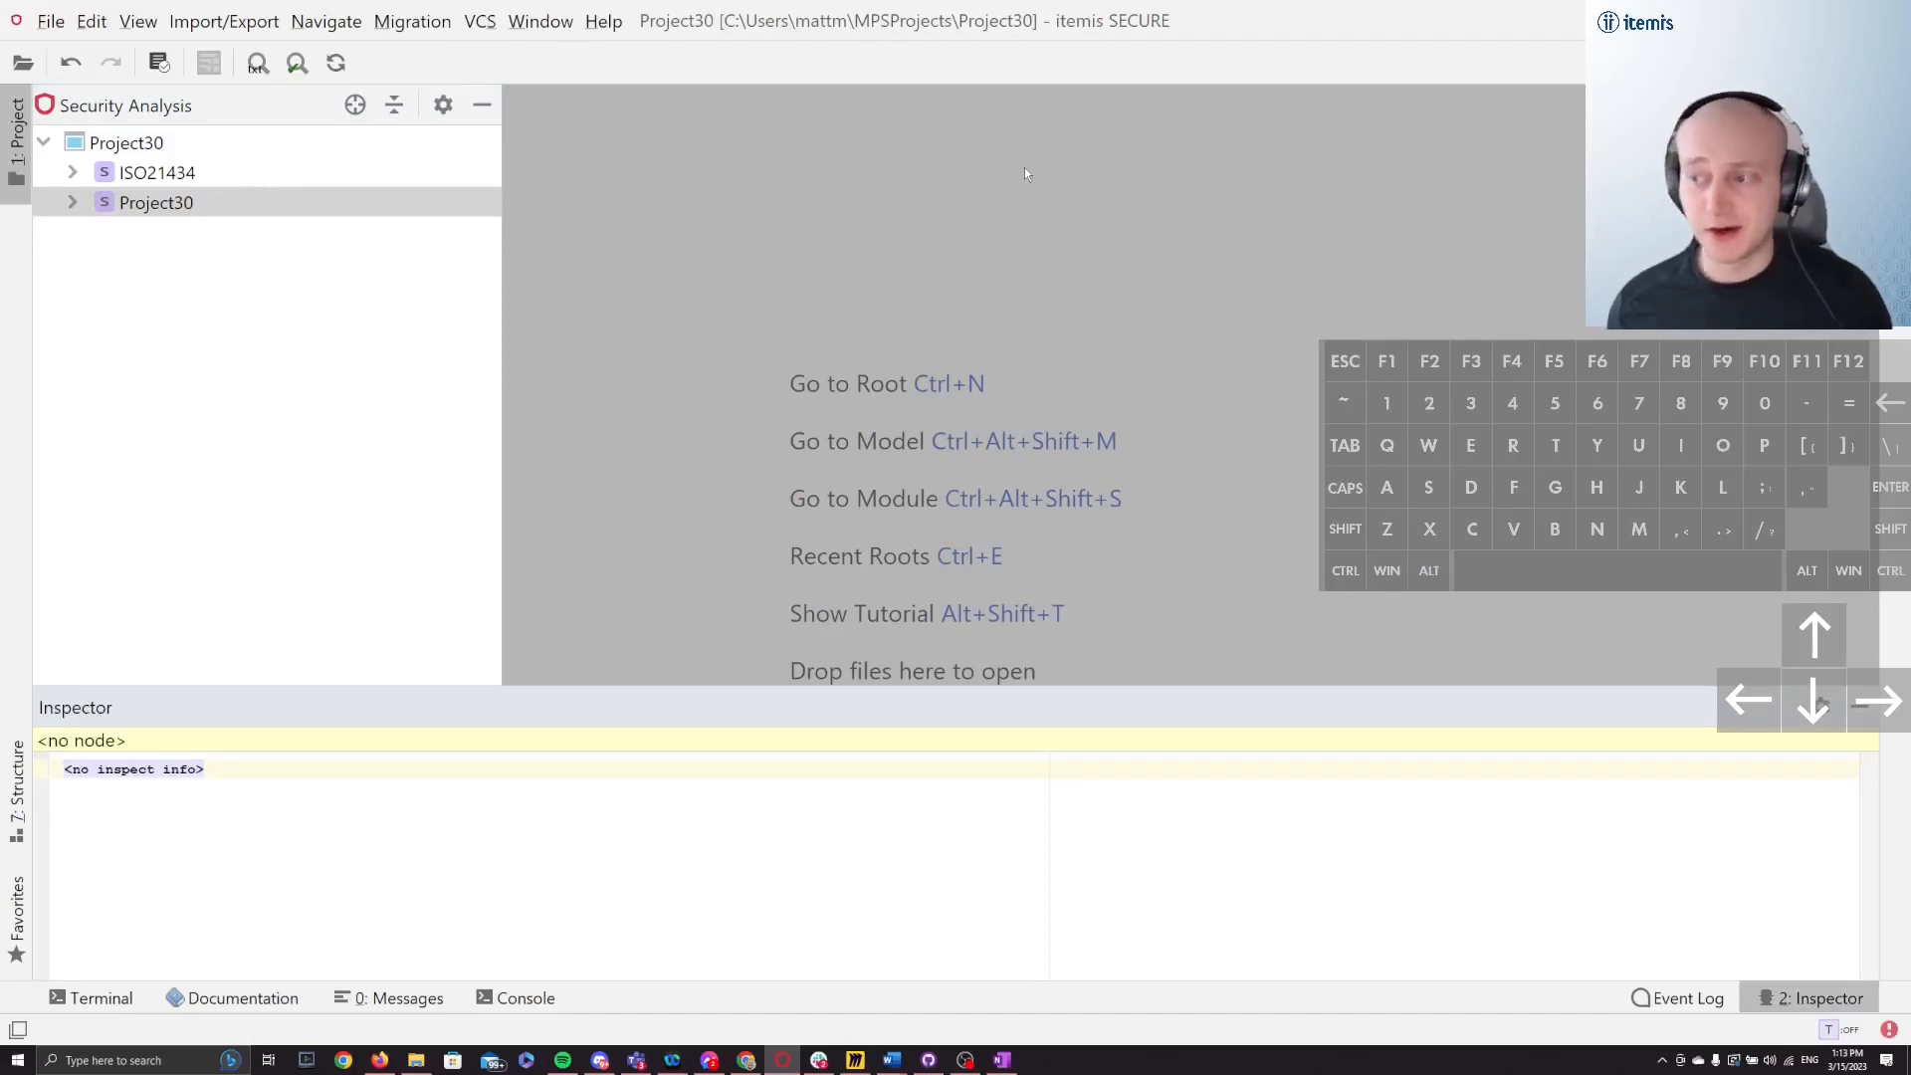
{"action": "key", "text": "alt"}
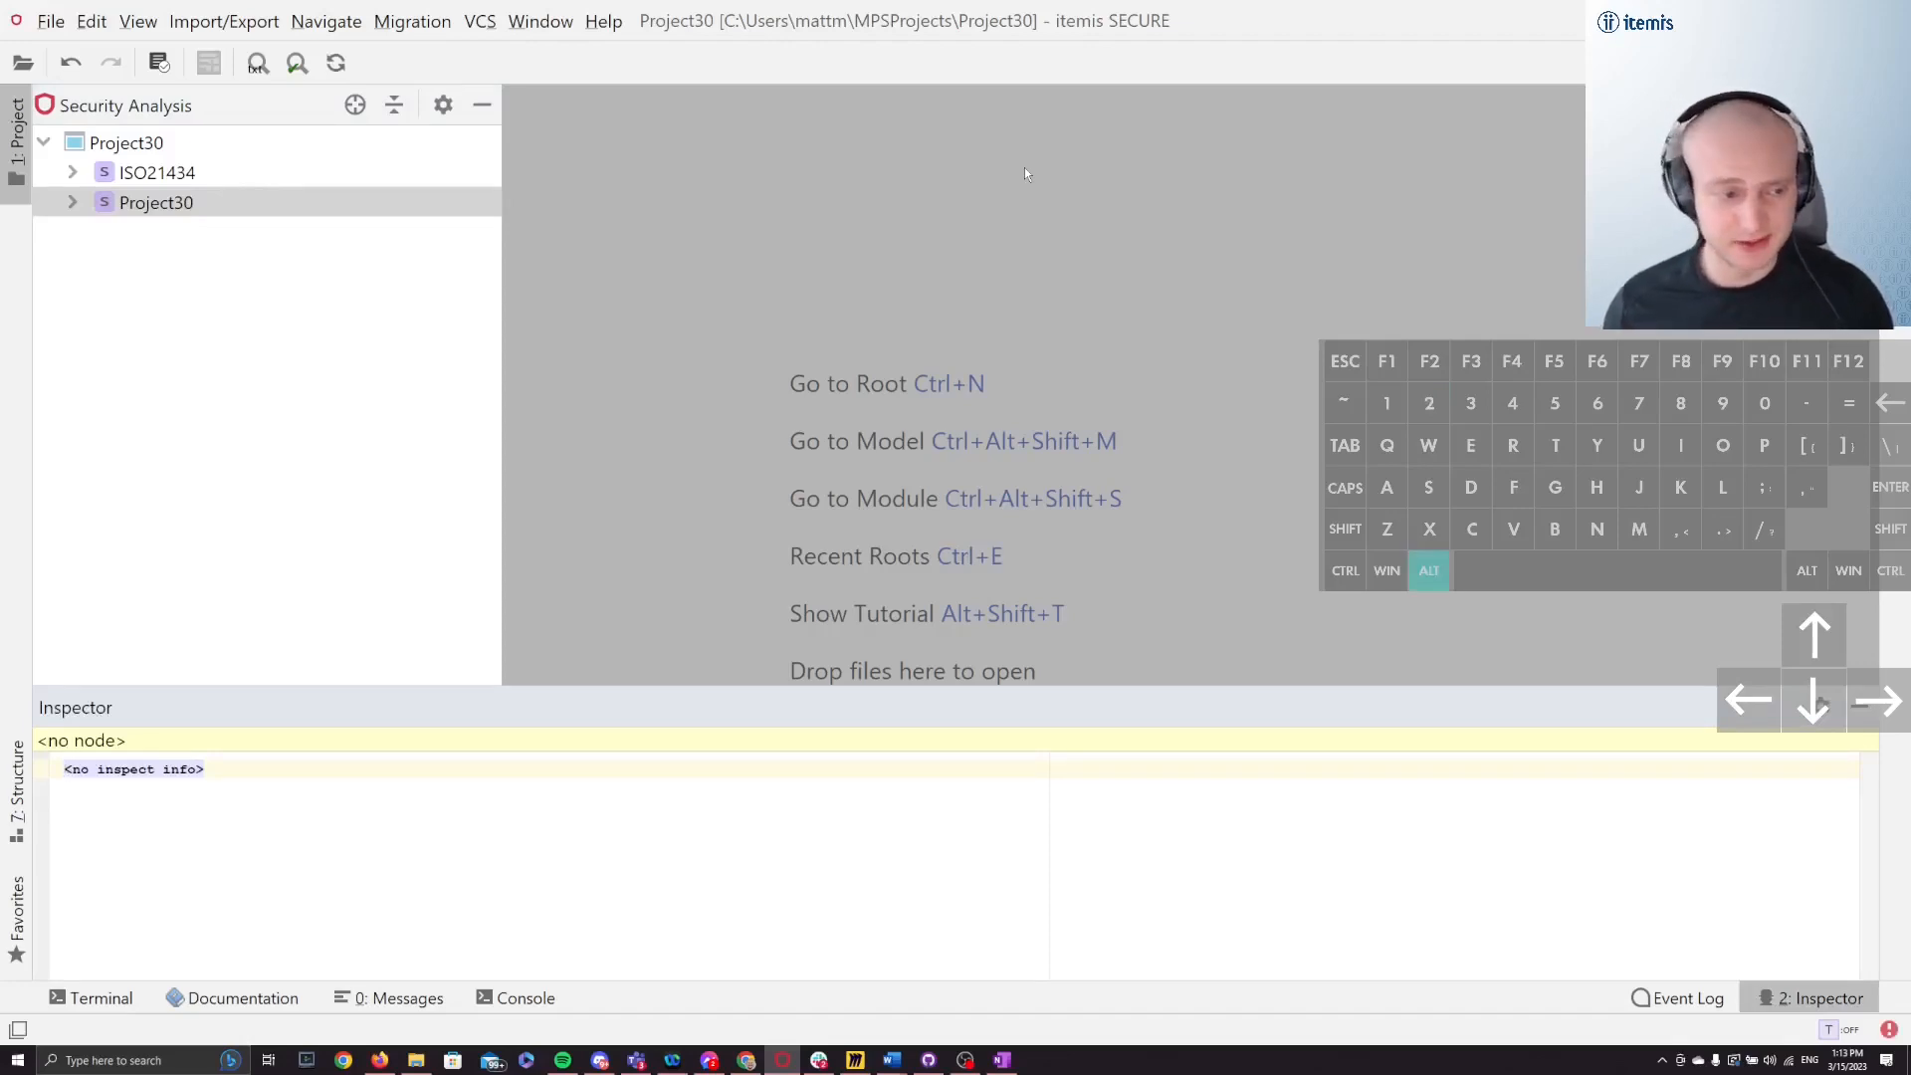
{"action": "key", "text": "alt+1"}
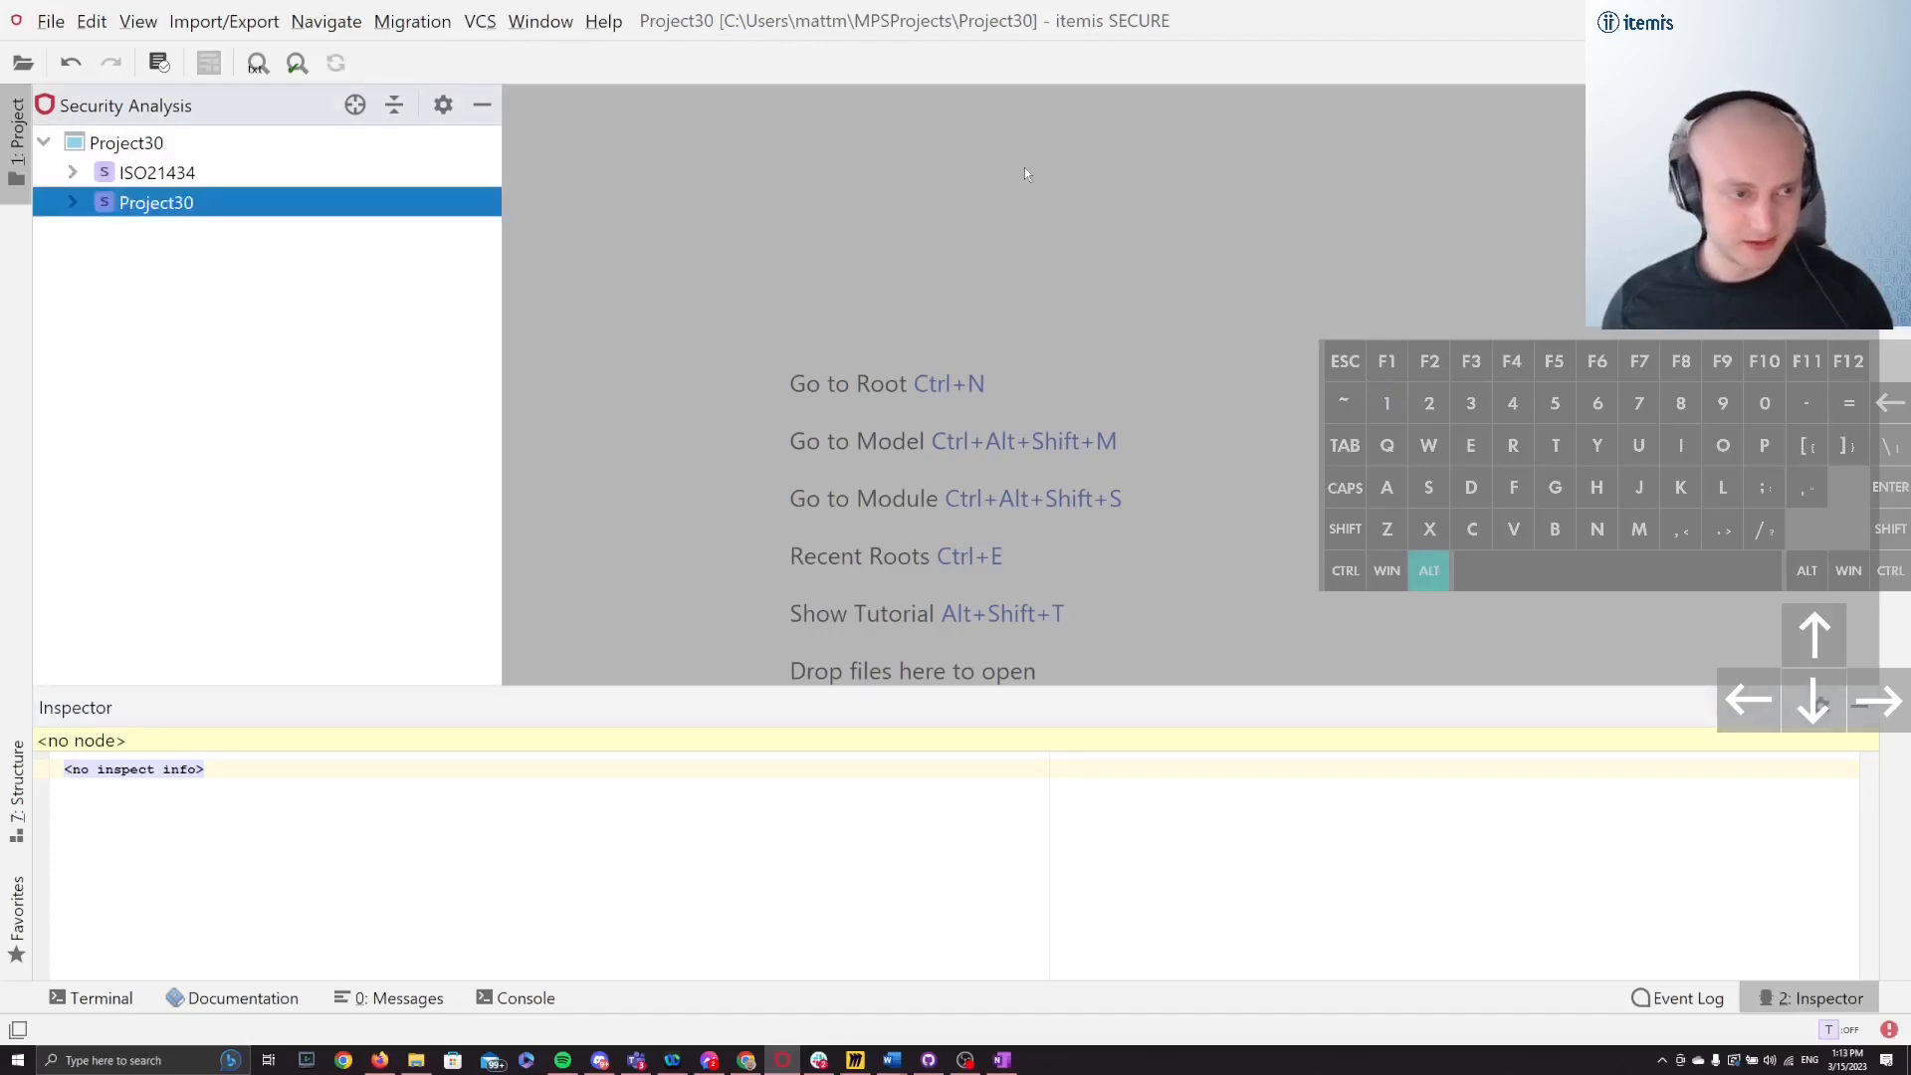
{"action": "key", "text": "alt+2"}
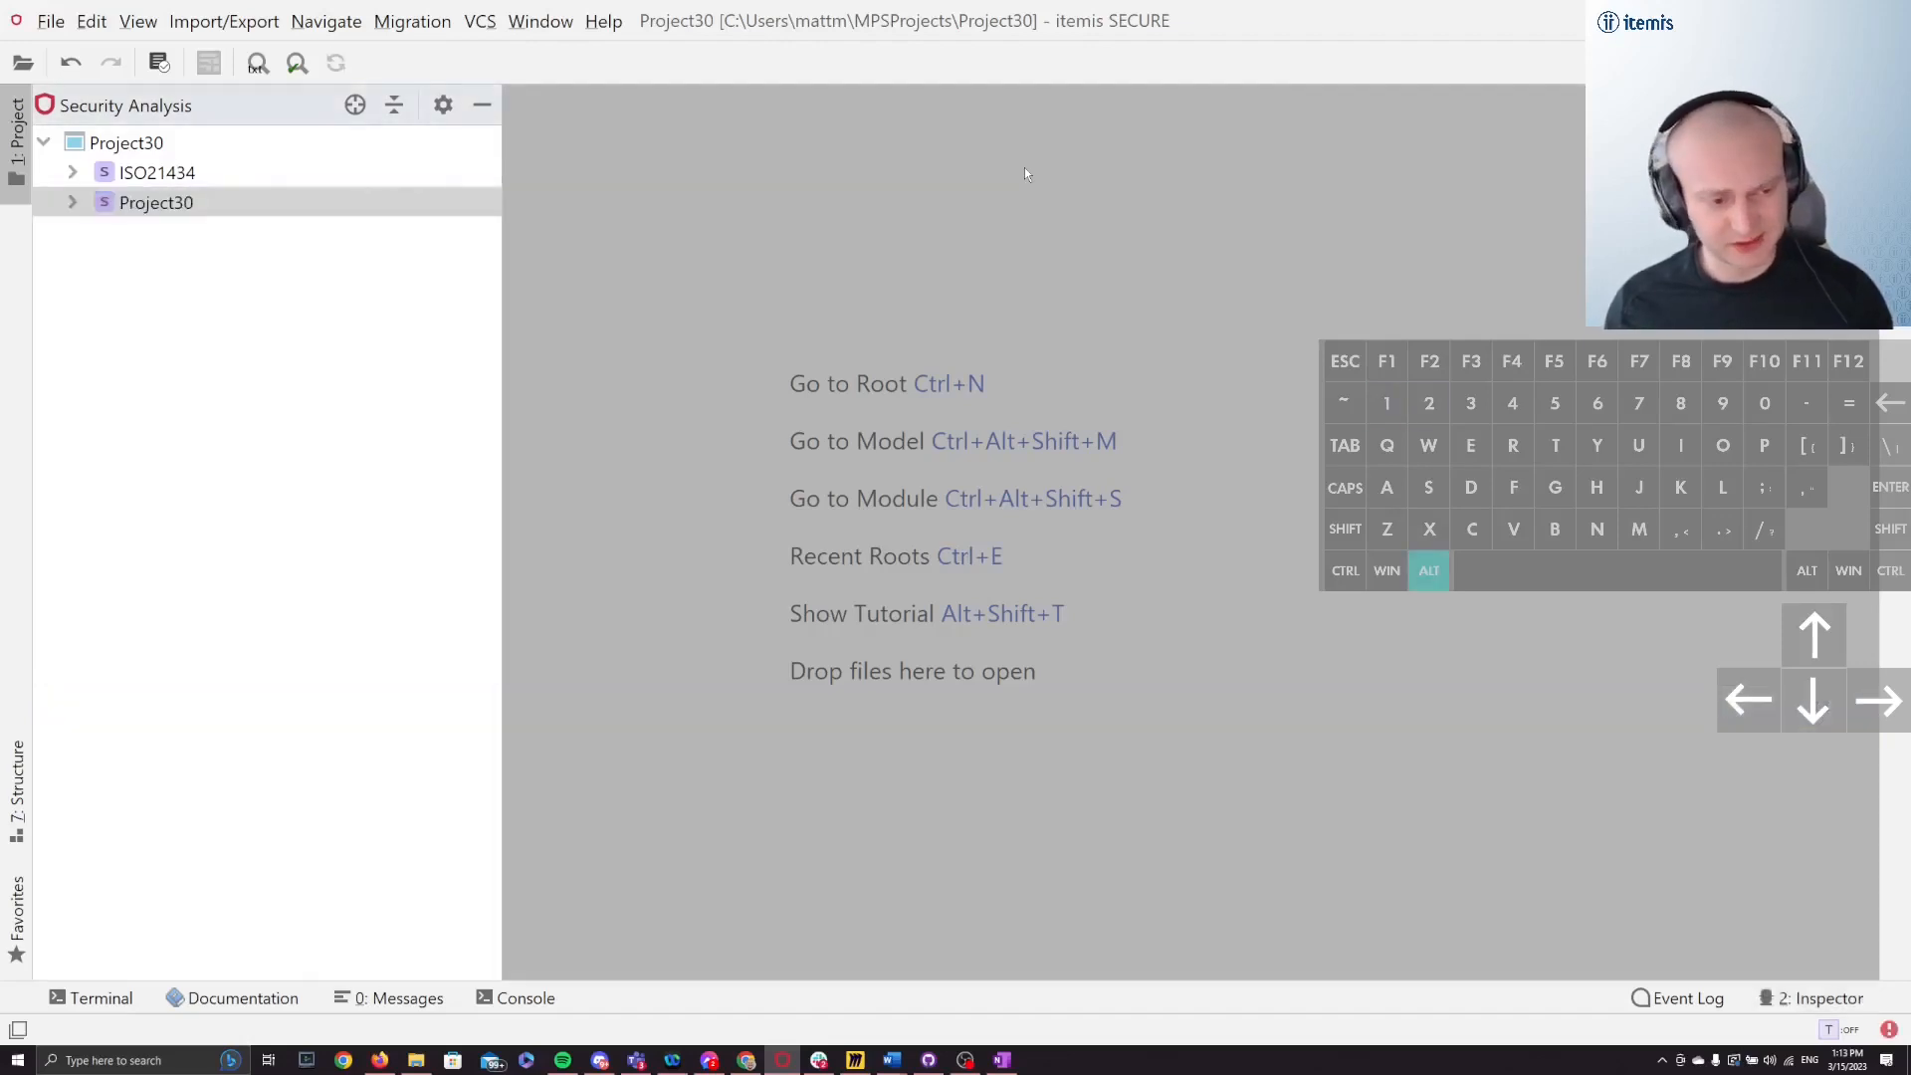
{"action": "key", "text": "alt+1"}
{"action": "key", "text": "alt+1"}
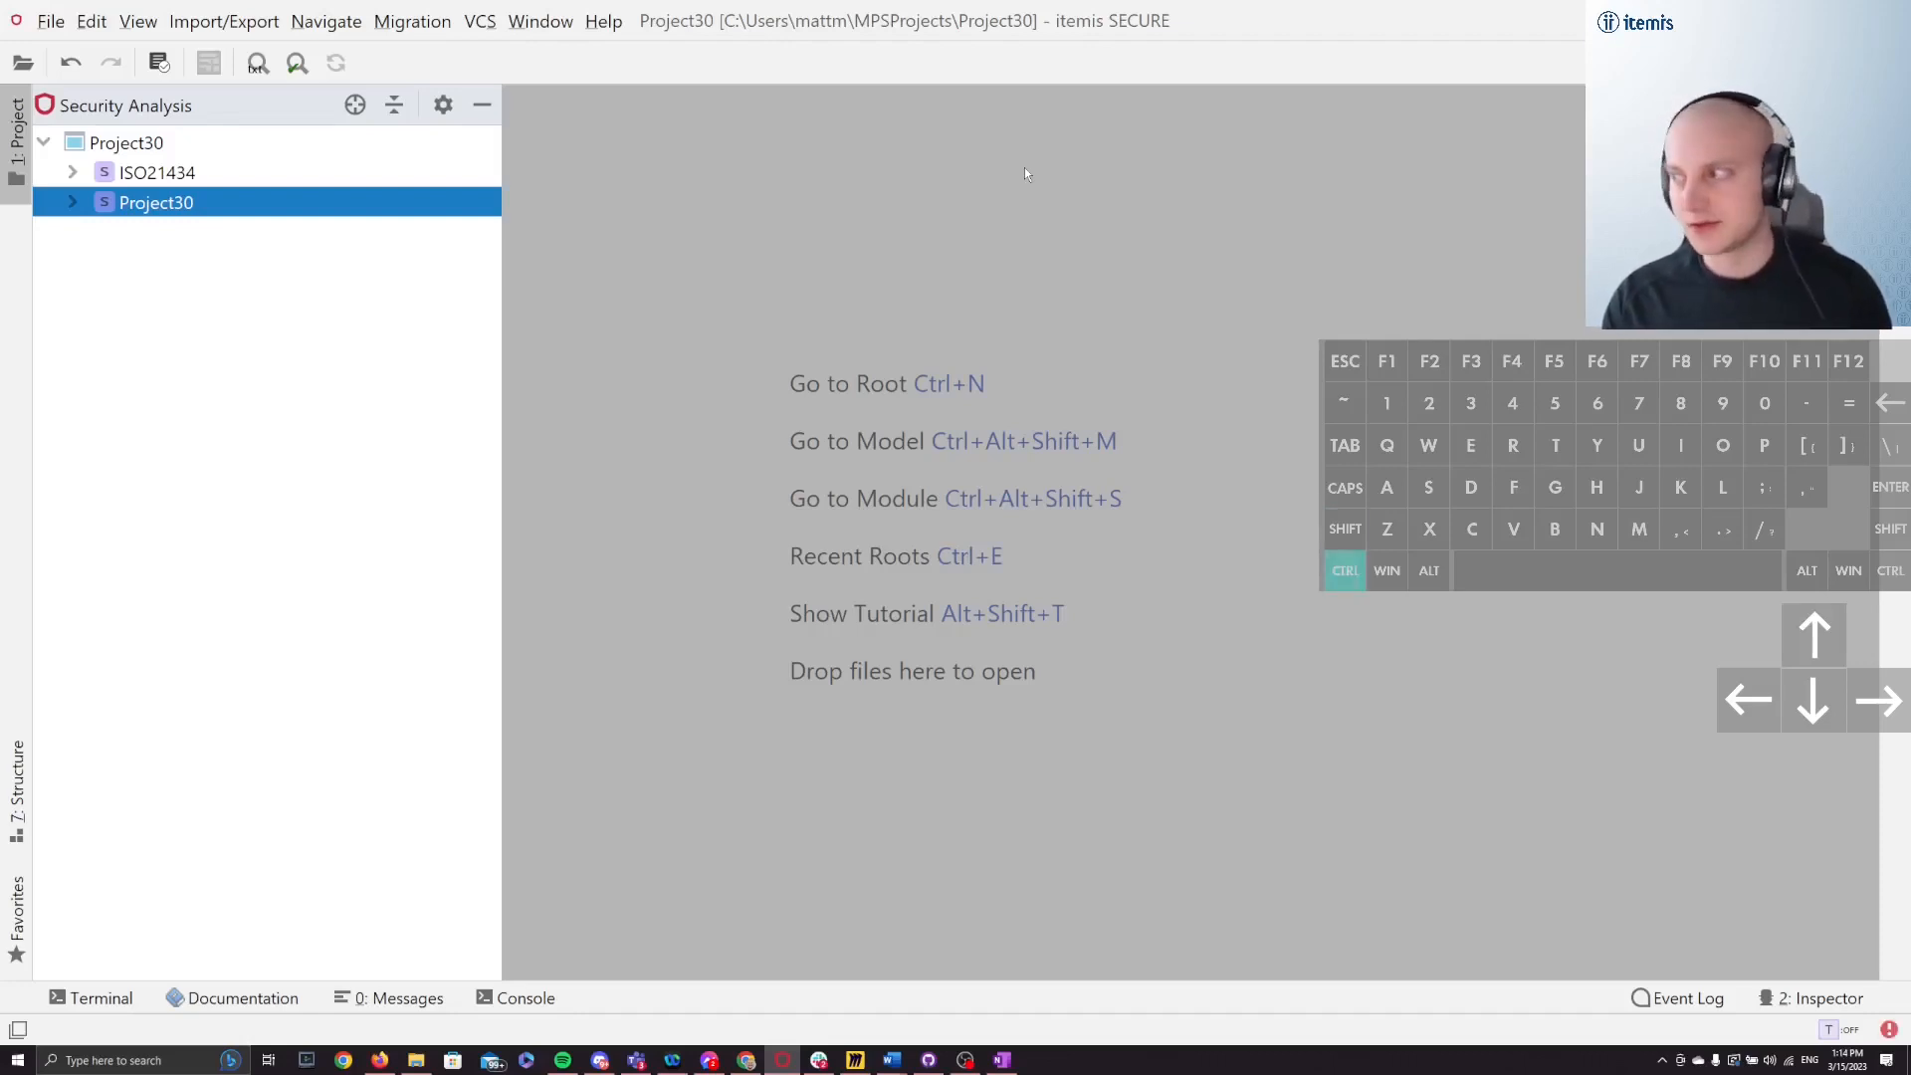
Step: Resize the project view narrower and wider several times, finishing with it narrower than the original width
{"action": "key", "text": "ctrl+shift+Left"}
{"action": "key", "text": "ctrl+shift+Left"}
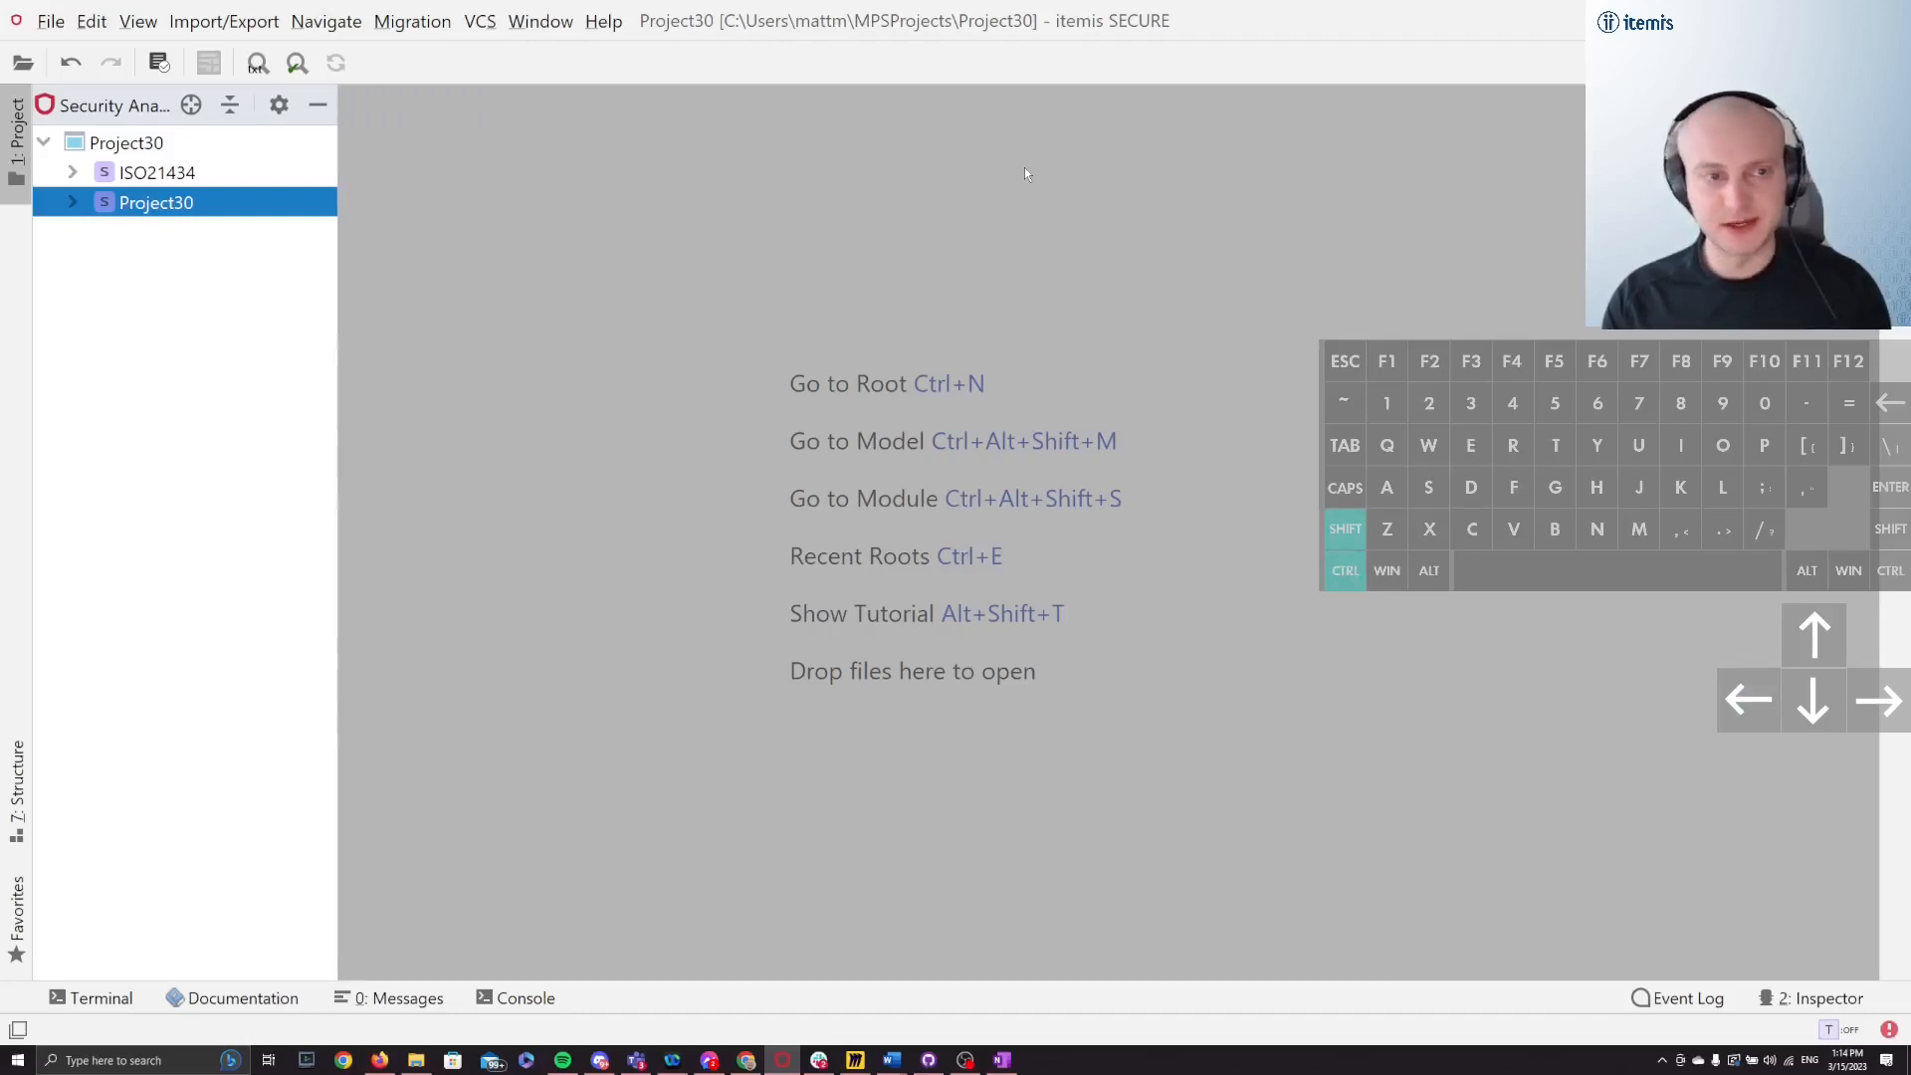
{"action": "key", "text": "ctrl+shift+Right"}
{"action": "key", "text": "ctrl+shift+Right"}
{"action": "key", "text": "ctrl+shift+Right"}
{"action": "key", "text": "ctrl+shift+Right"}
{"action": "key", "text": "ctrl+shift+Left"}
{"action": "key", "text": "ctrl+shift+Left"}
{"action": "key", "text": "ctrl+shift+Left"}
{"action": "key", "text": "ctrl+shift+Left"}
{"action": "key", "text": "ctrl+shift+Left"}
{"action": "key", "text": "ctrl+shift+Right"}
{"action": "key", "text": "ctrl+shift+Right"}
{"action": "key", "text": "ctrl+shift+Left"}
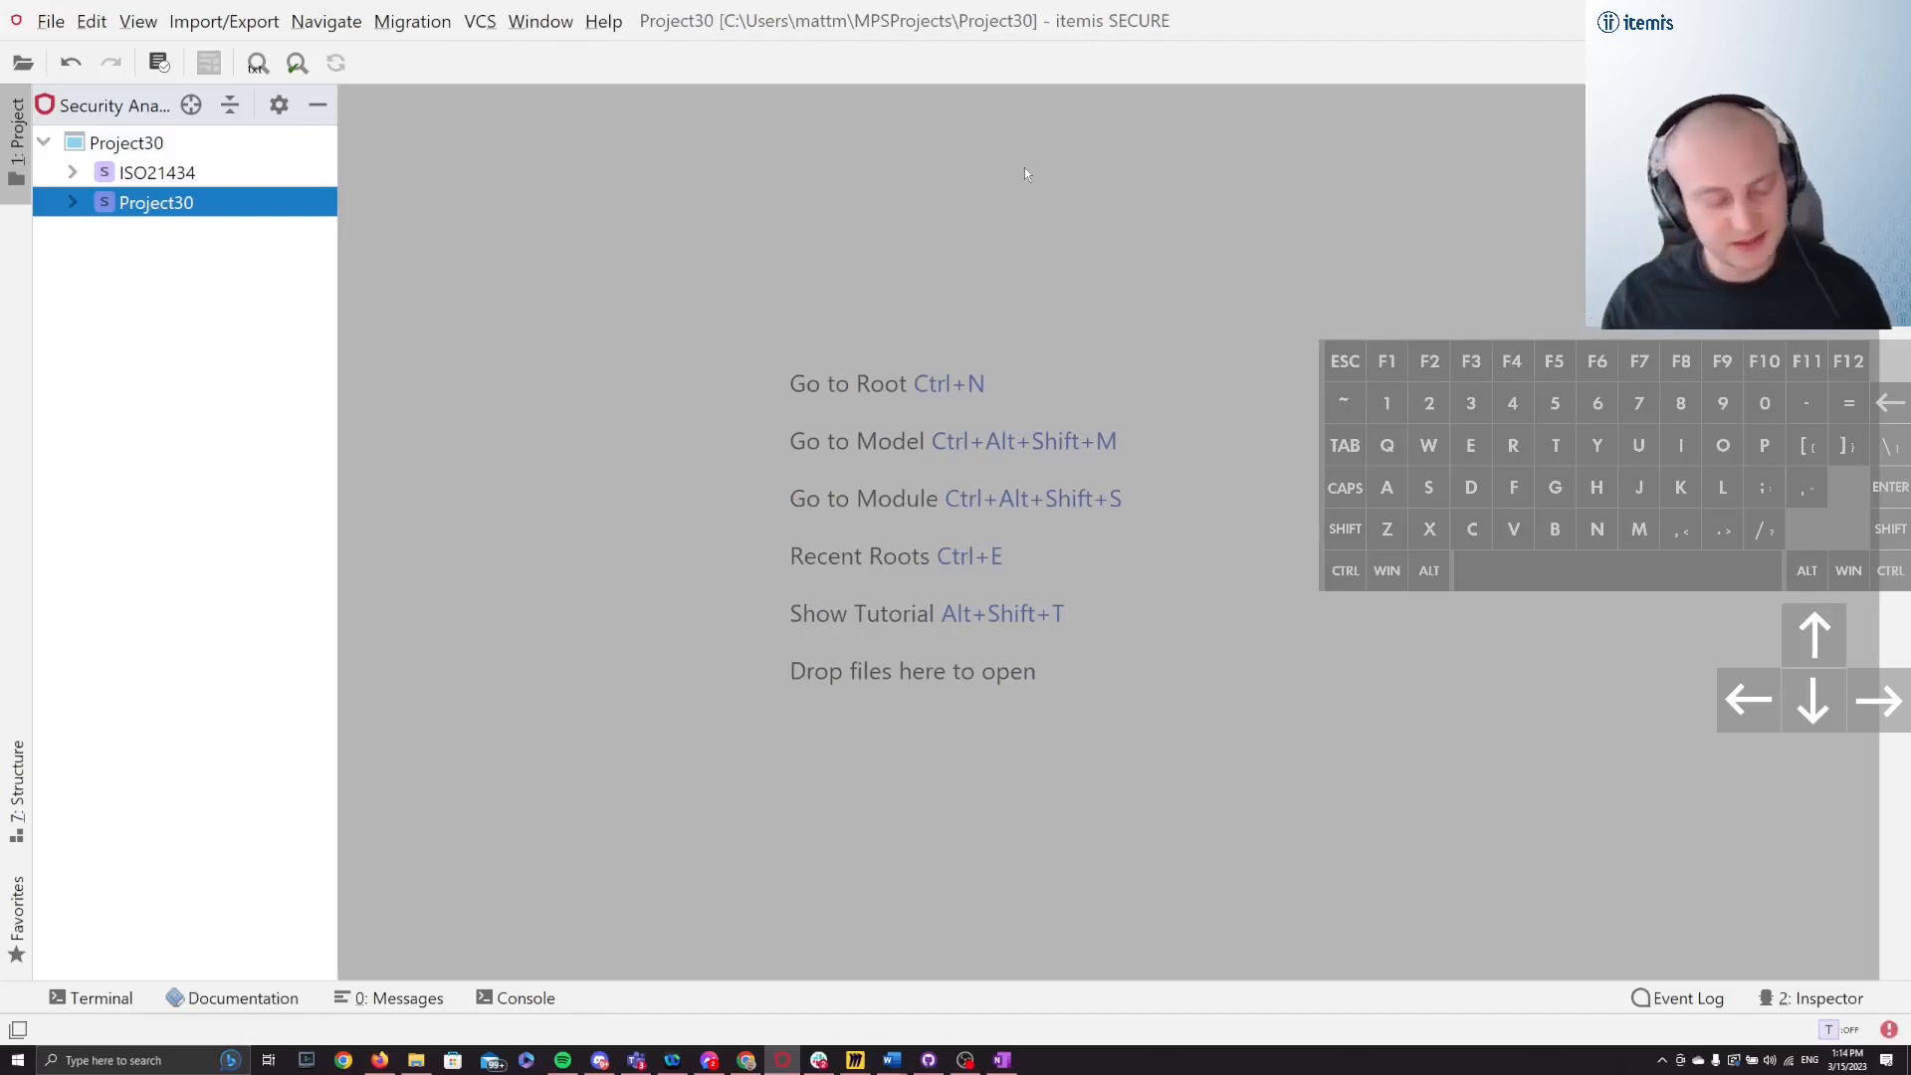
Step: Expand the Project30 node and its Item Definition folder, and move the selection down to System Diagram
{"action": "key", "text": "alt"}
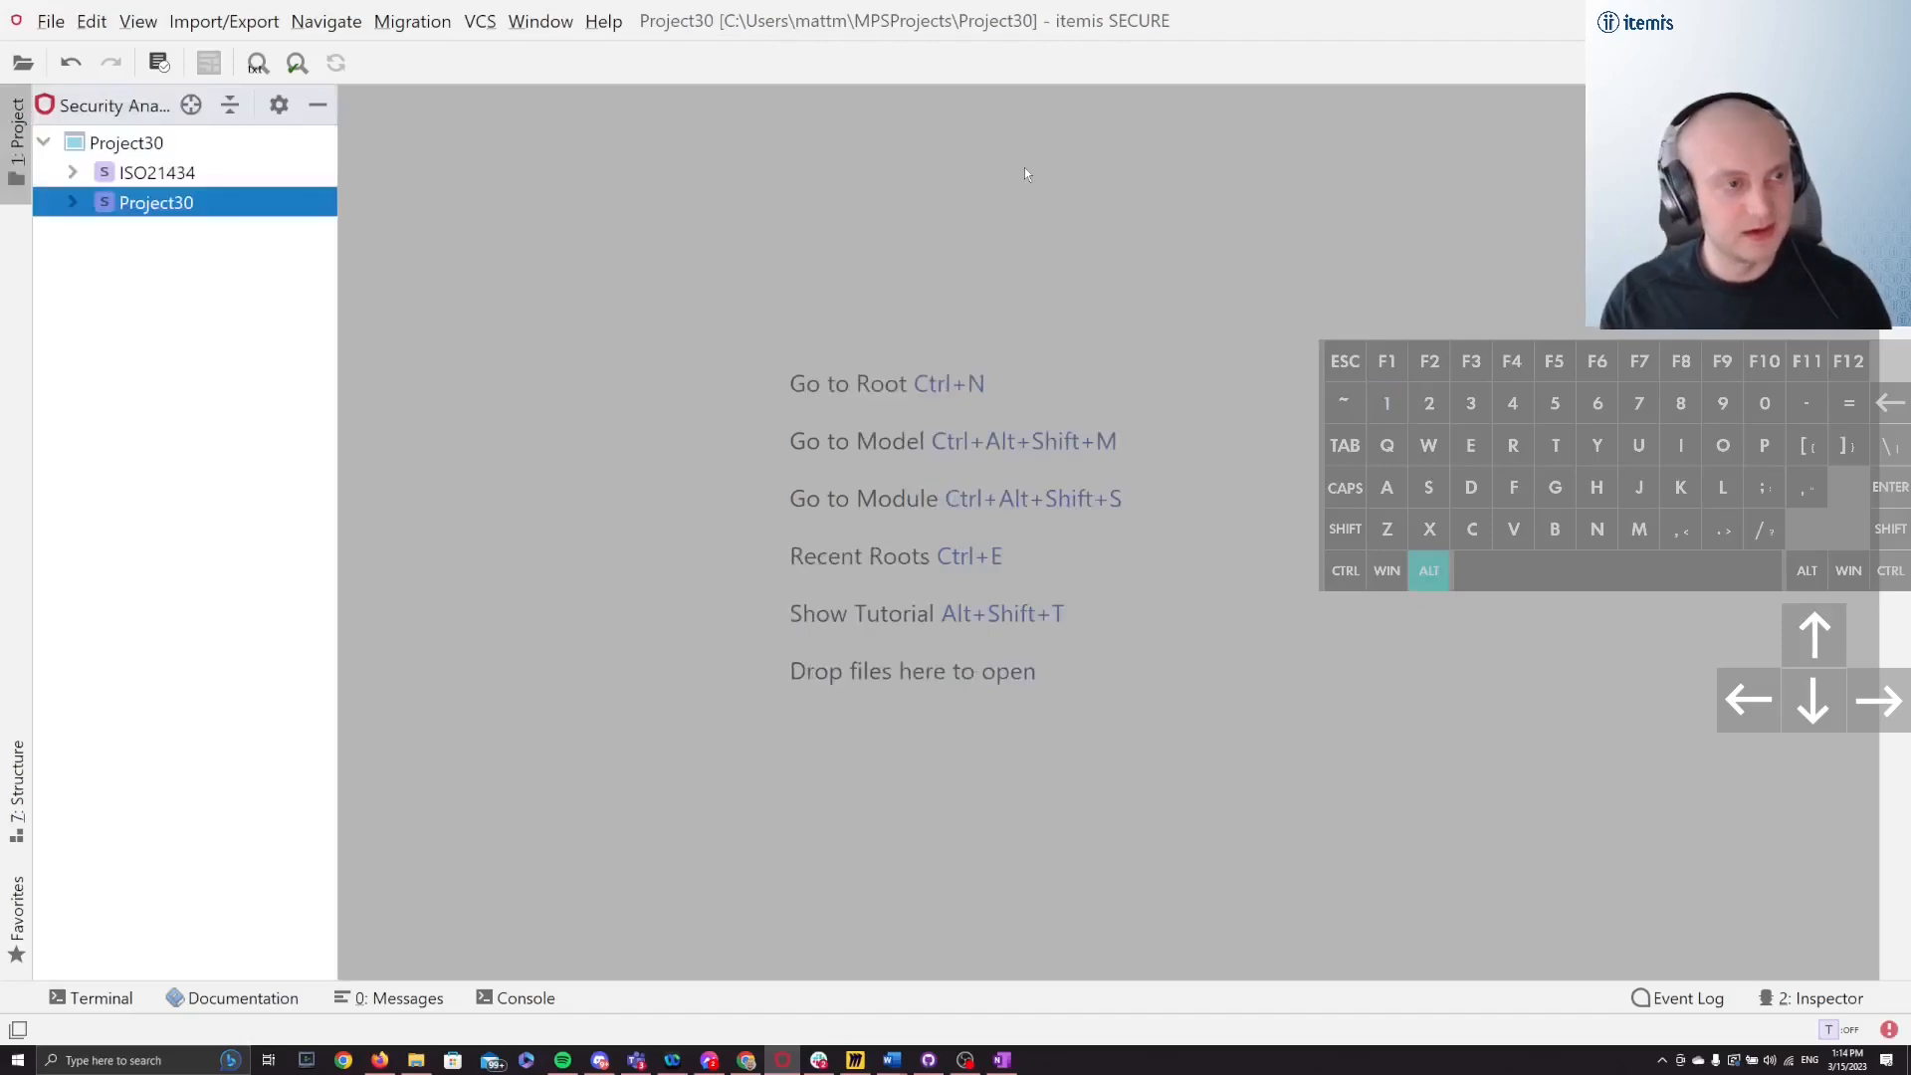
{"action": "key", "text": "Right"}
{"action": "key", "text": "Right"}
{"action": "key", "text": "Down"}
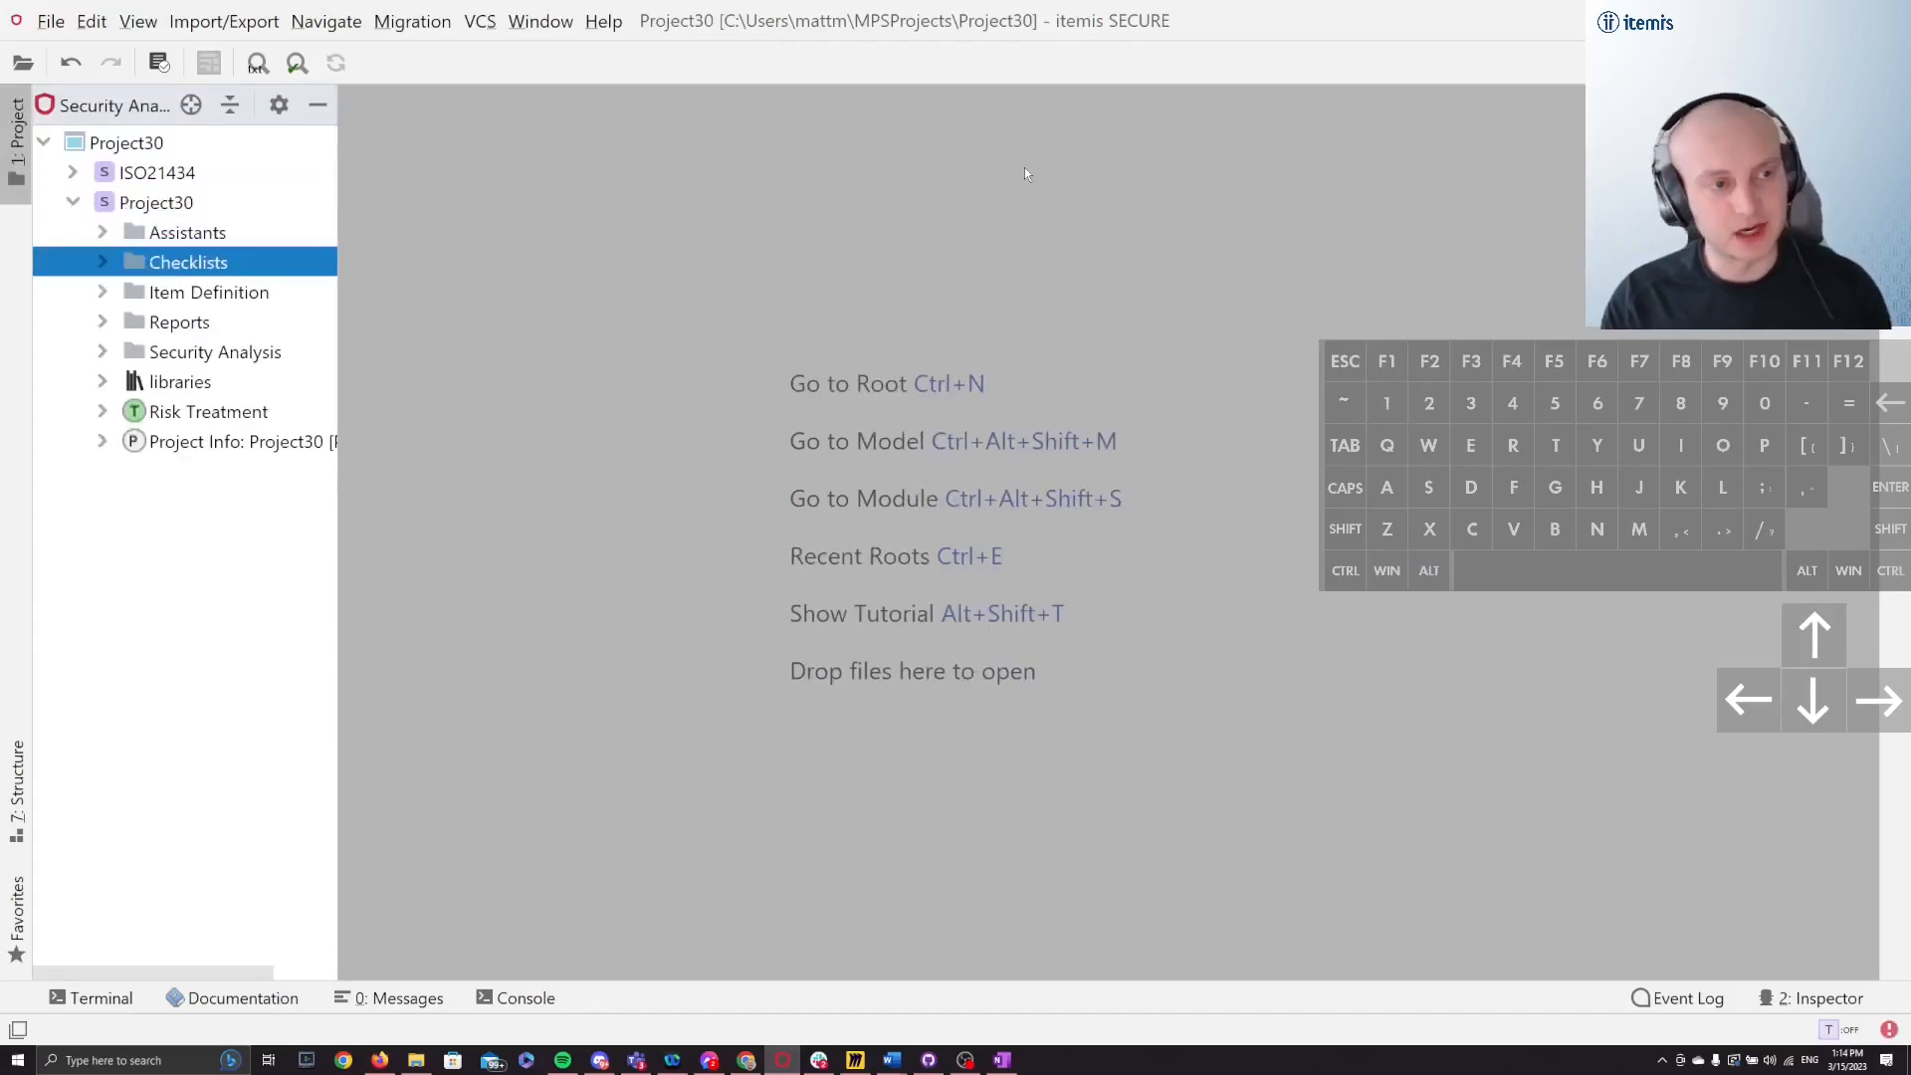
{"action": "key", "text": "Down"}
{"action": "key", "text": "Right"}
{"action": "key", "text": "Right"}
{"action": "key", "text": "Down"}
{"action": "key", "text": "Down"}
{"action": "key", "text": "Down"}
{"action": "key", "text": "Down"}
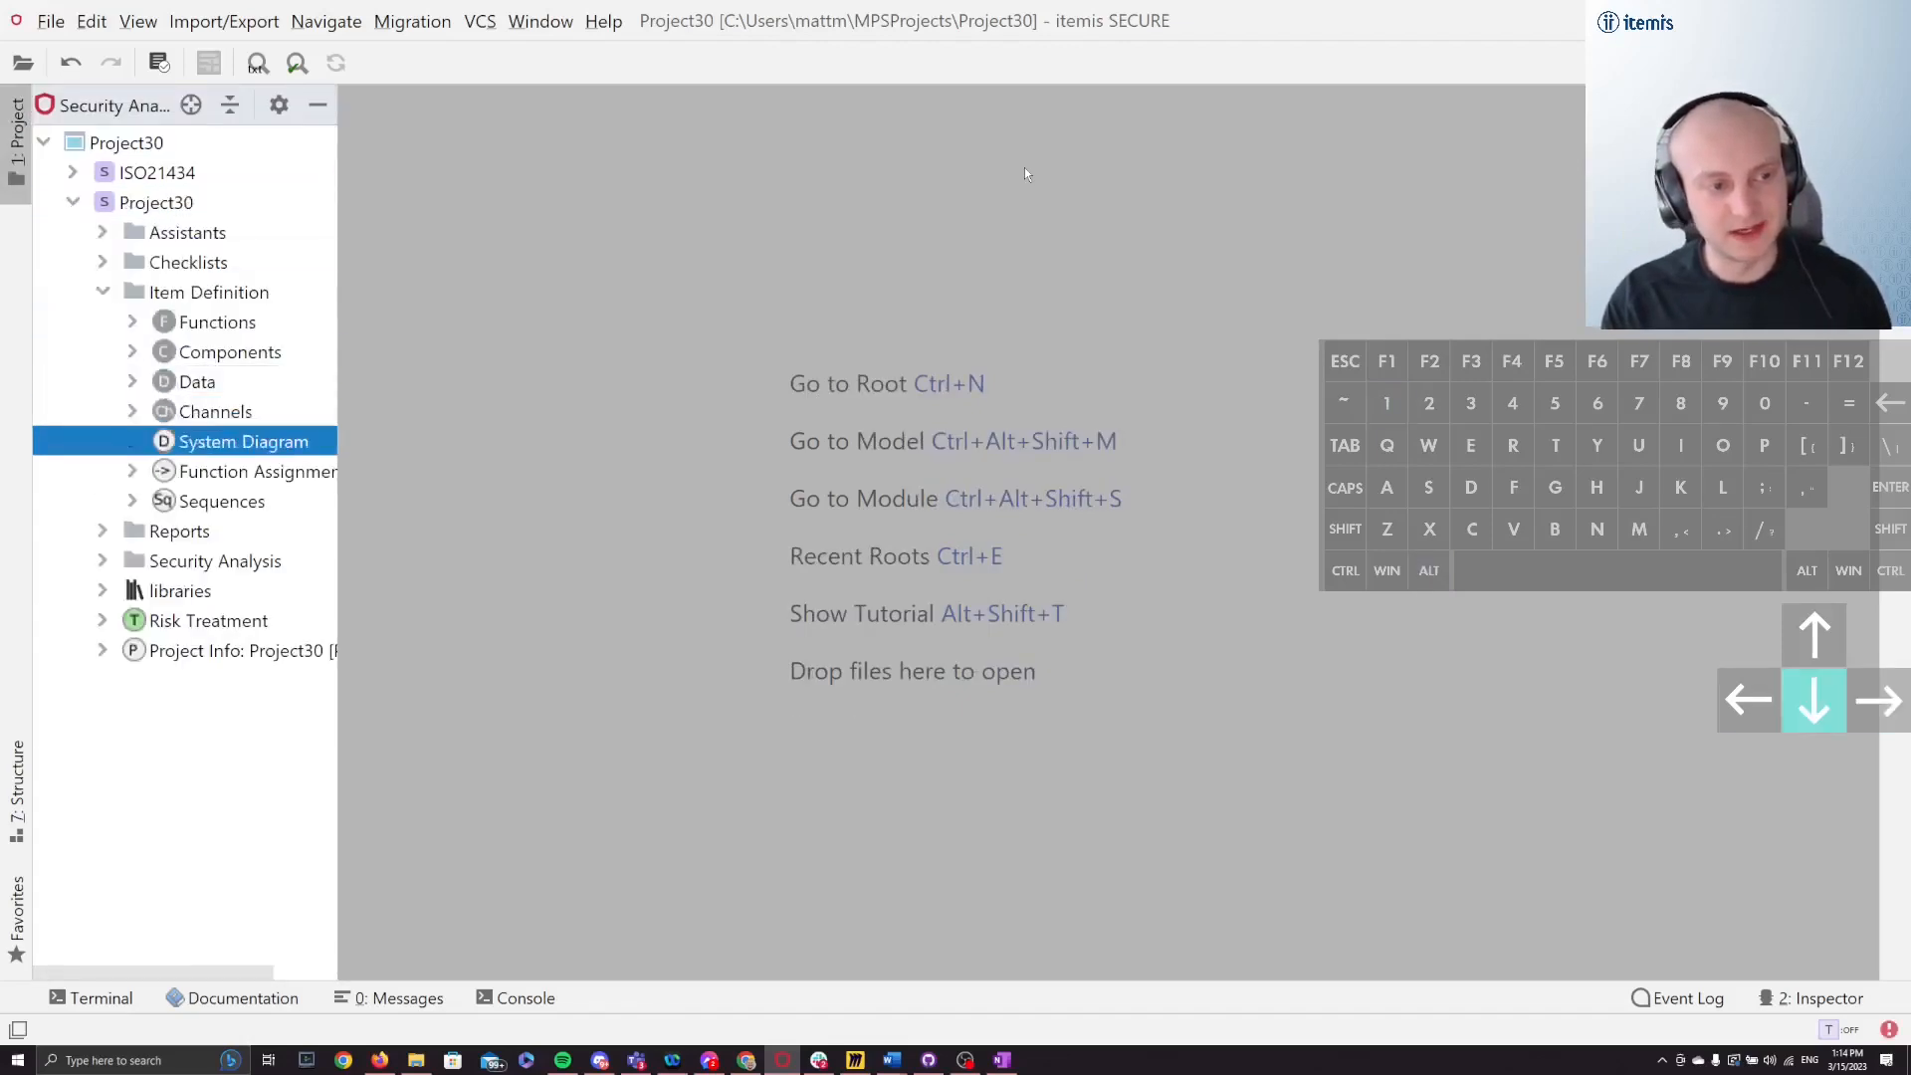
Step: Expand the Reports and Security Analysis folders under Project30
{"action": "key", "text": "Down"}
{"action": "key", "text": "Down"}
{"action": "key", "text": "Down"}
{"action": "key", "text": "Right"}
{"action": "key", "text": "Down"}
{"action": "key", "text": "Down"}
{"action": "key", "text": "Right"}
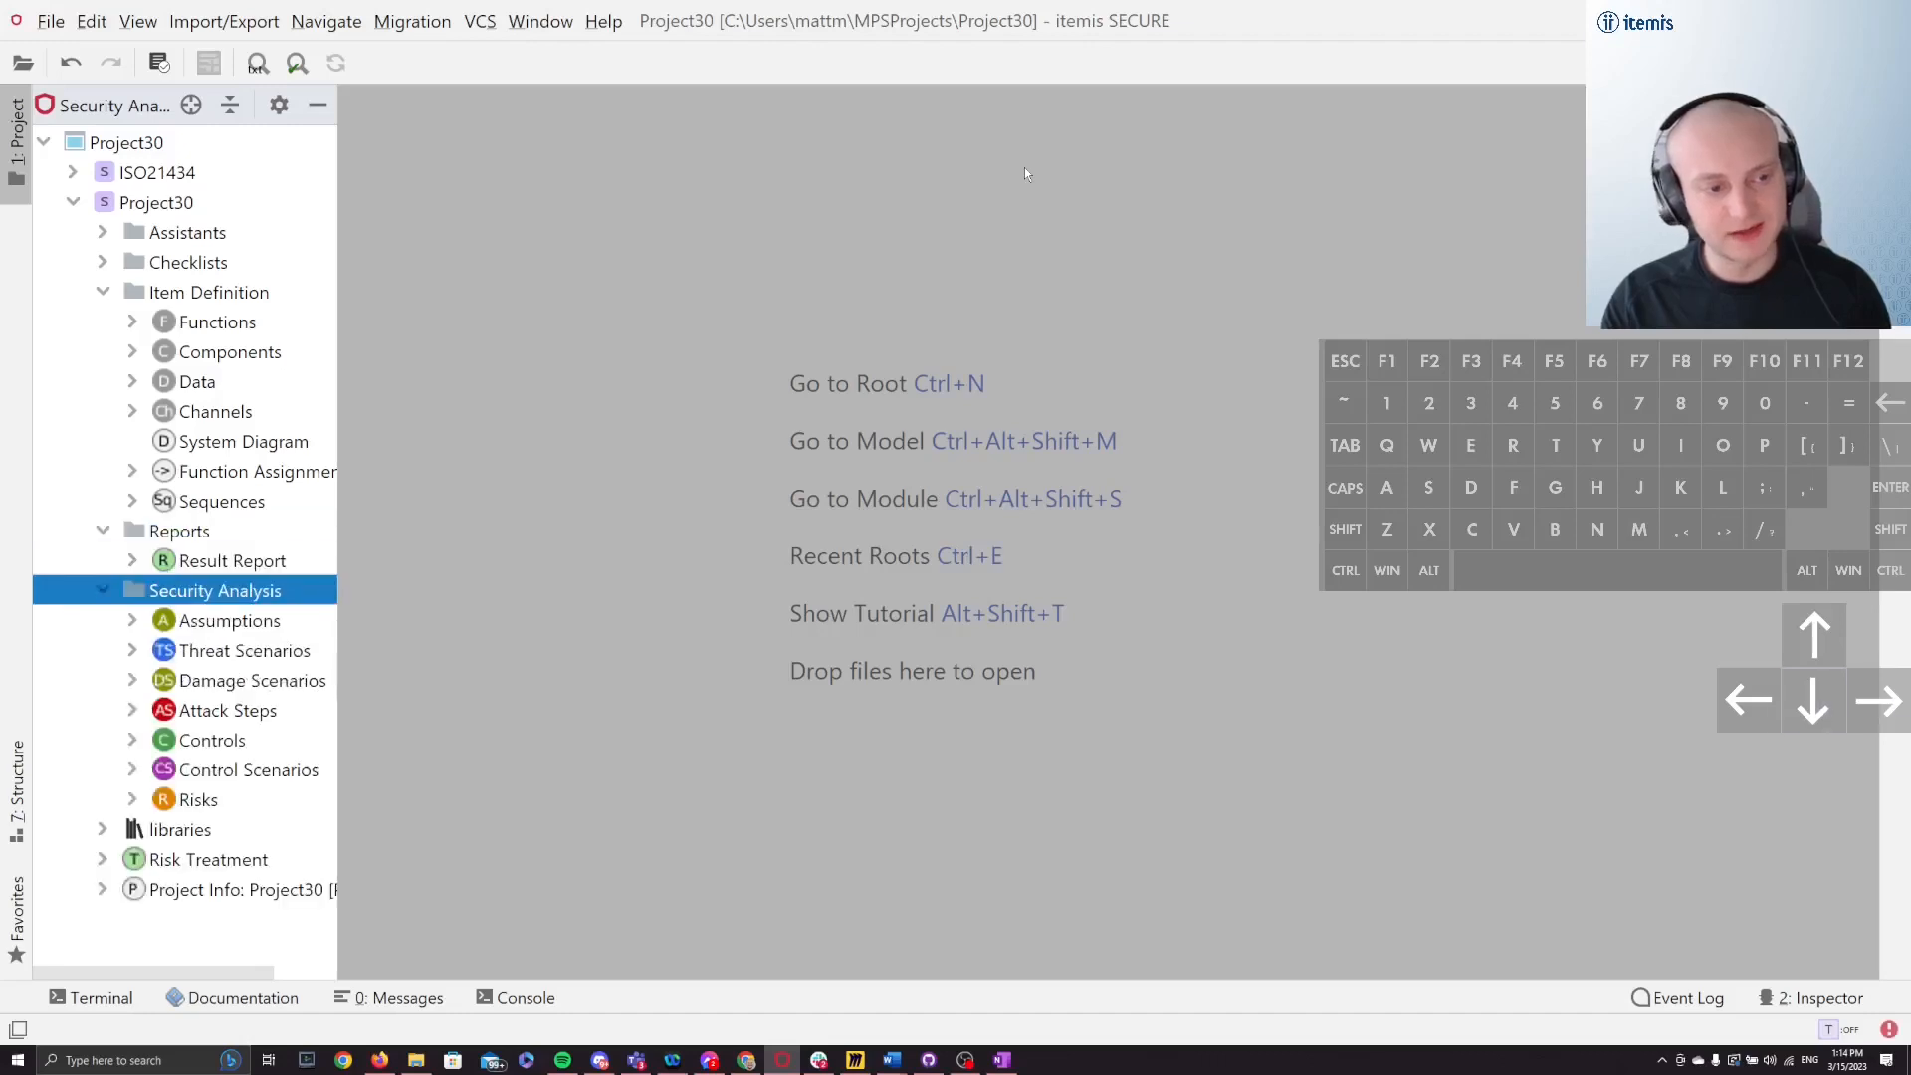
Step: Collapse the Security Analysis and Reports folders and move the selection up to Item Definition
{"action": "key", "text": "Left"}
{"action": "key", "text": "Up"}
{"action": "key", "text": "Up"}
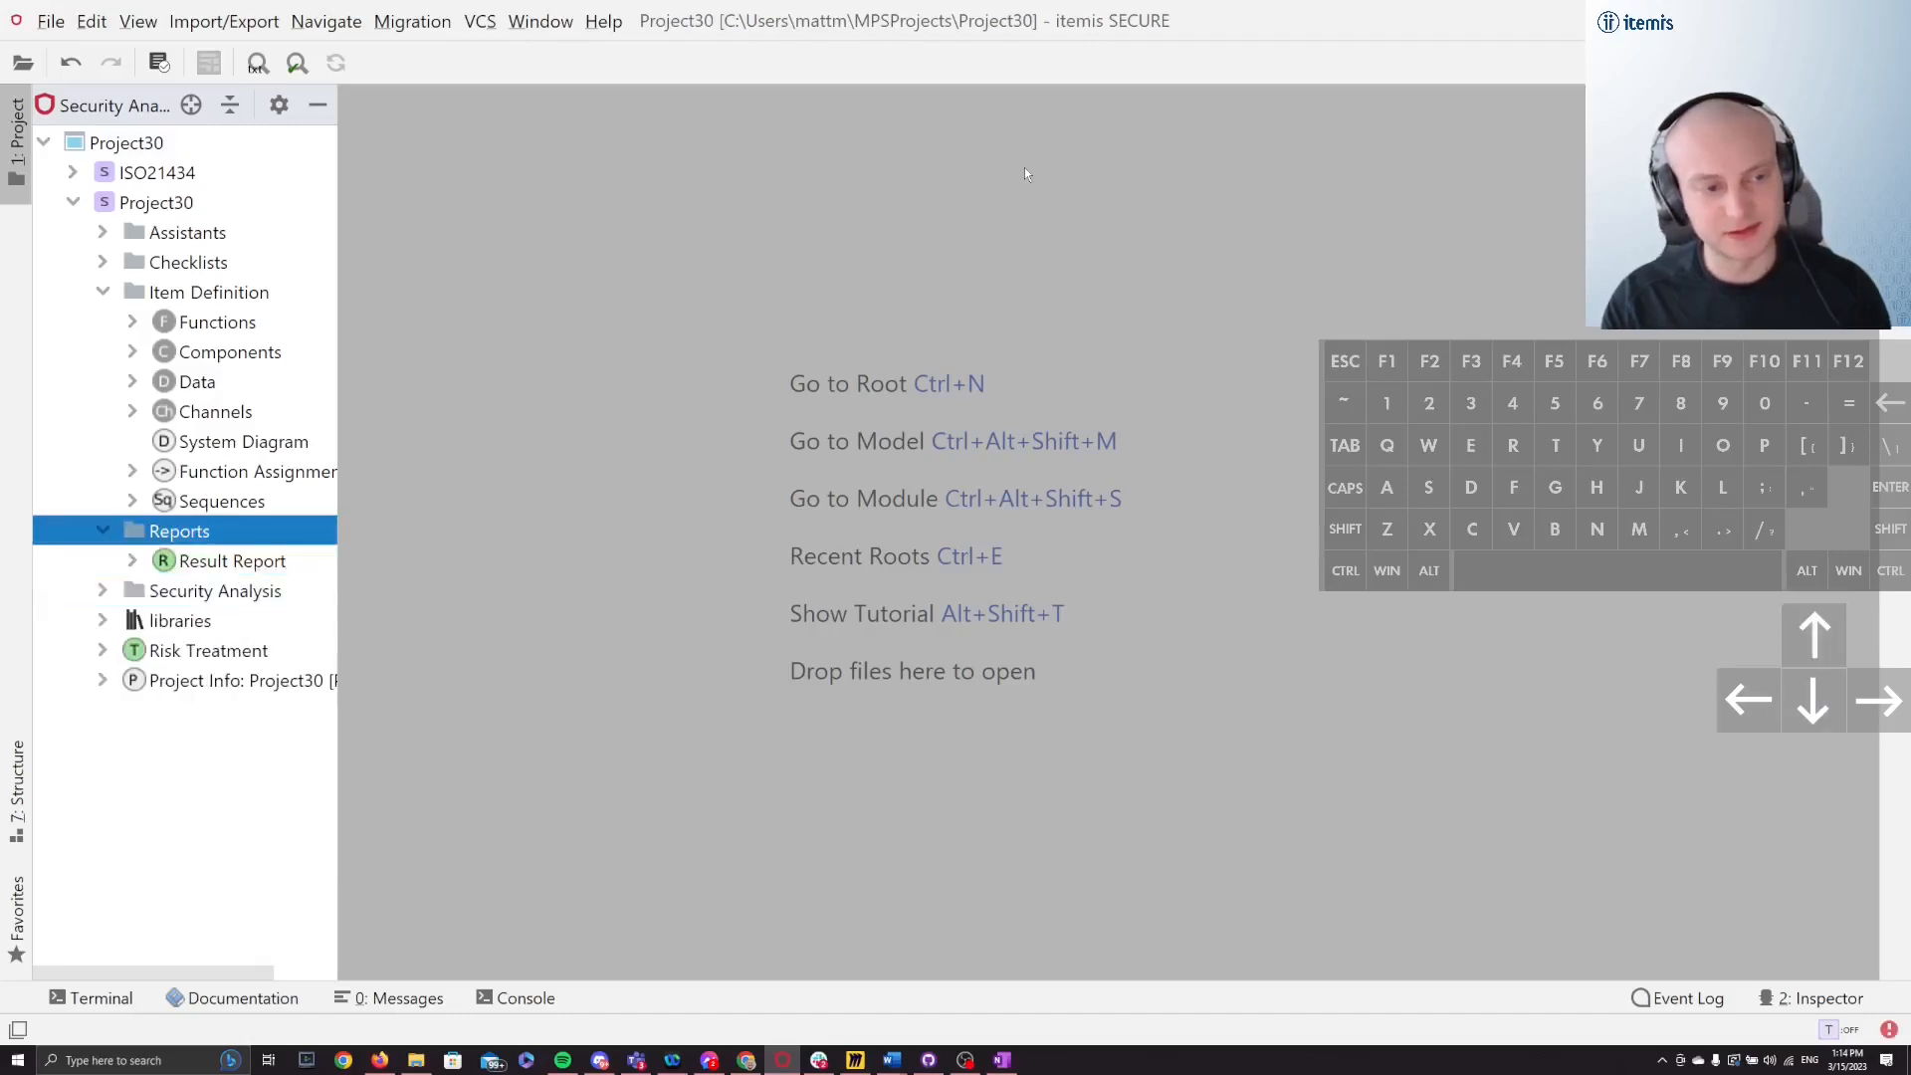
{"action": "key", "text": "Left"}
{"action": "key", "text": "Up"}
{"action": "key", "text": "Up"}
{"action": "key", "text": "Up"}
{"action": "key", "text": "Up"}
{"action": "key", "text": "Up"}
{"action": "key", "text": "Up"}
{"action": "key", "text": "Up"}
{"action": "key", "text": "Up"}
{"action": "key", "text": "Up"}
{"action": "key", "text": "Down"}
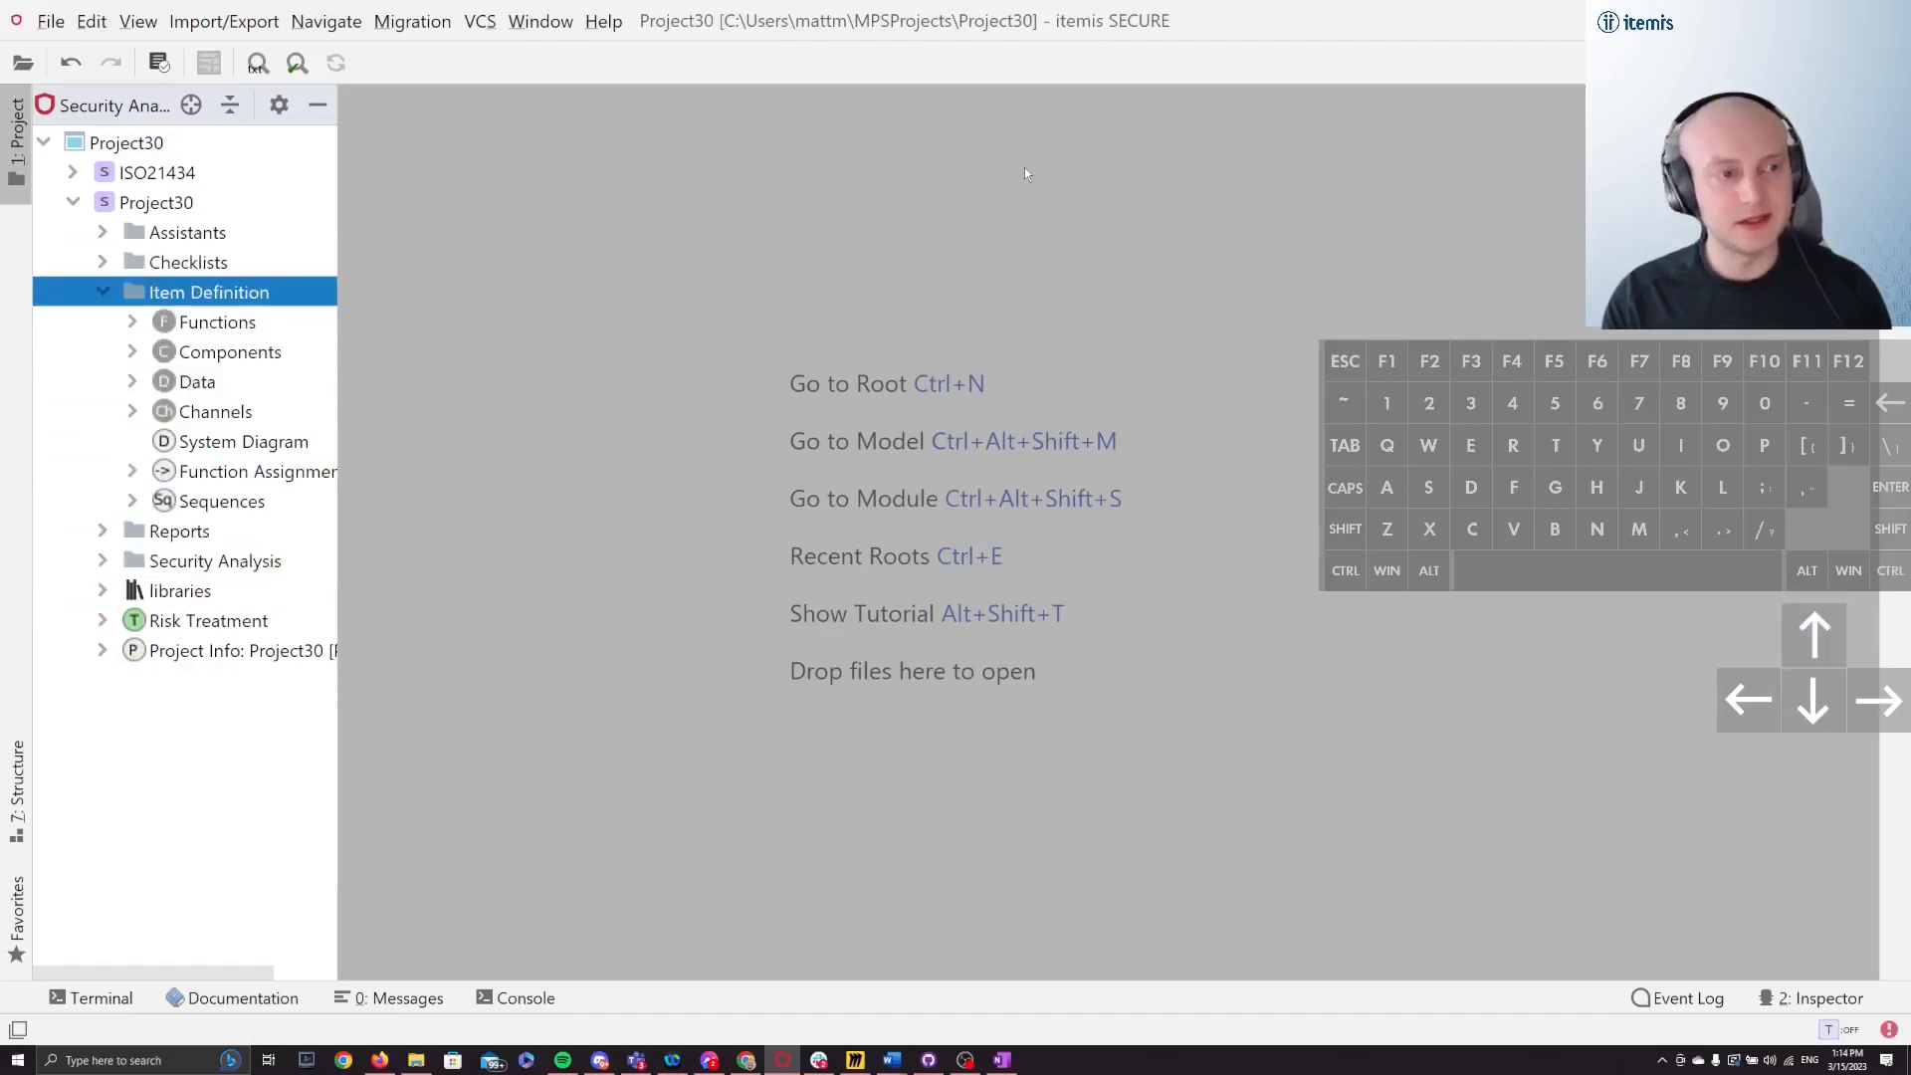
Step: Collapse the Item Definition folder and the Project30 node above it
{"action": "key", "text": "Left"}
{"action": "key", "text": "Up"}
{"action": "key", "text": "Up"}
{"action": "key", "text": "Up"}
{"action": "key", "text": "Left"}
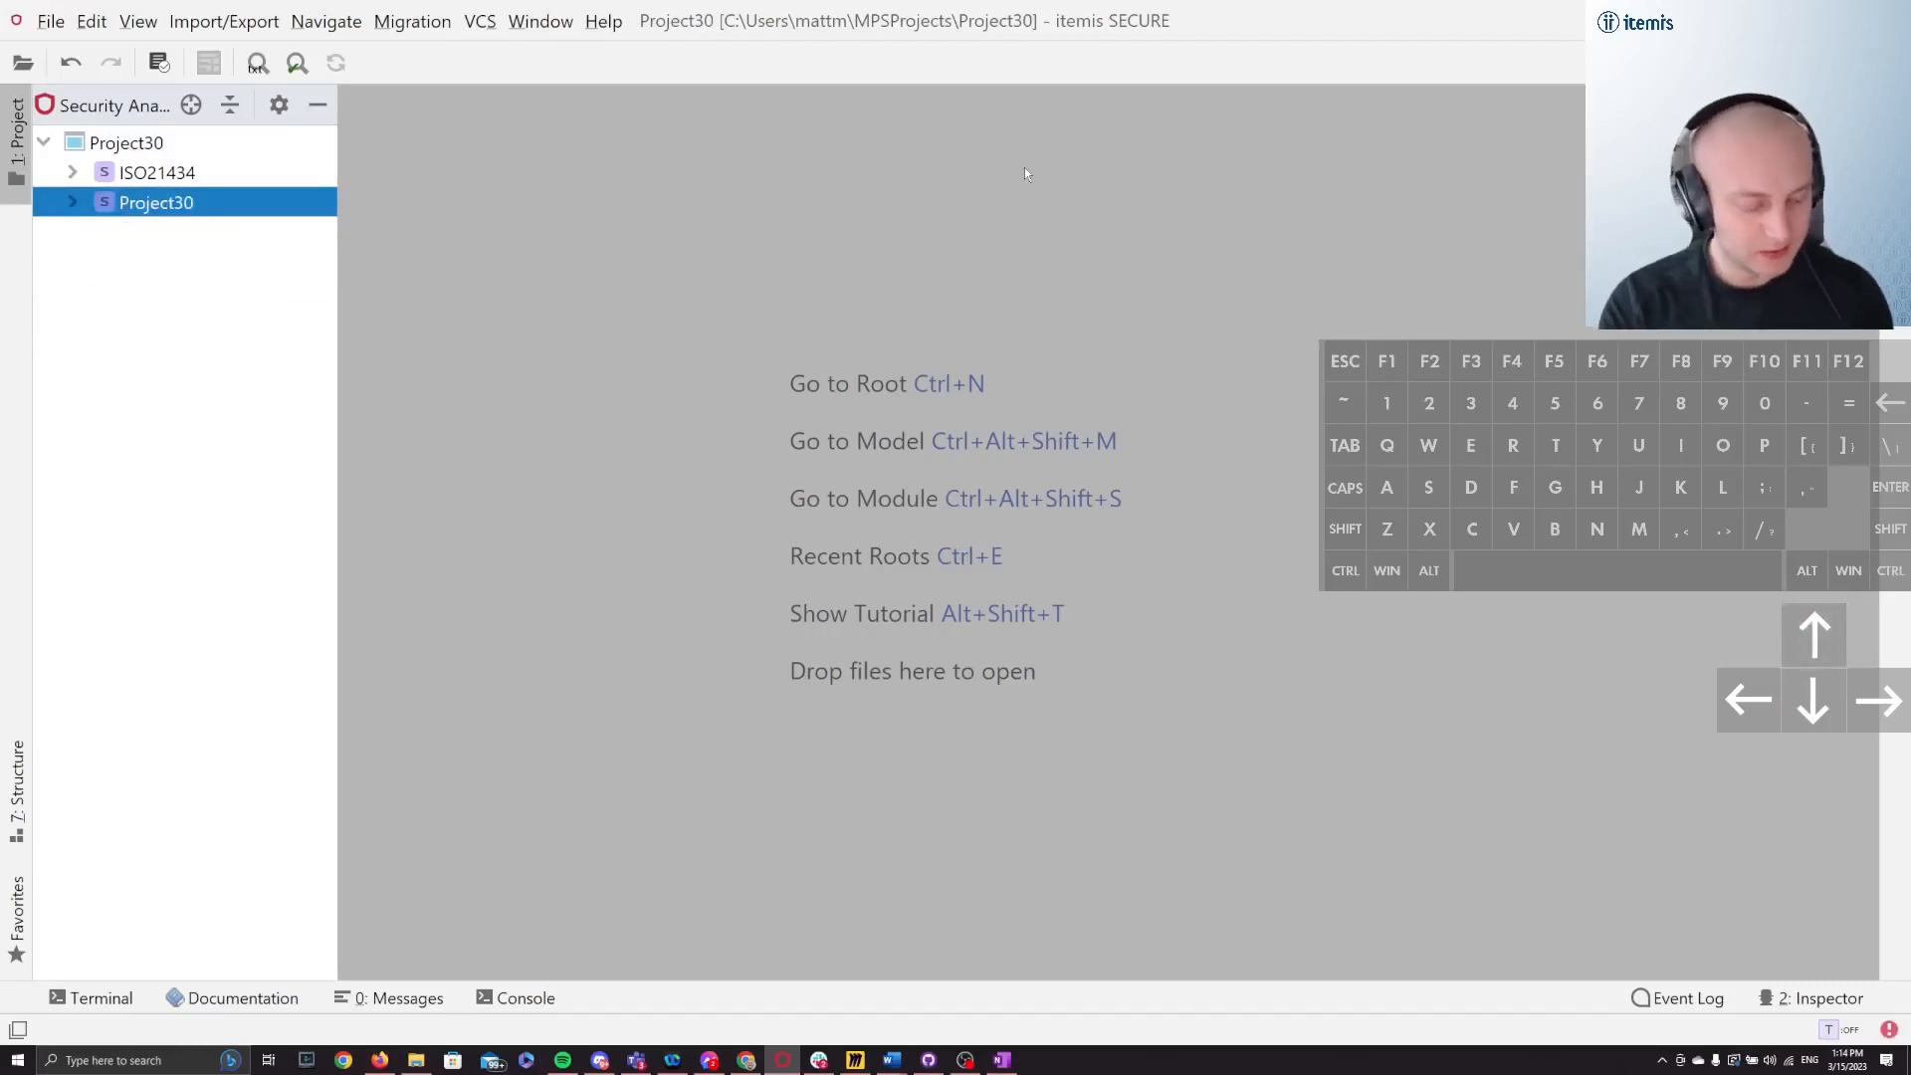
{"action": "key", "text": "Escape"}
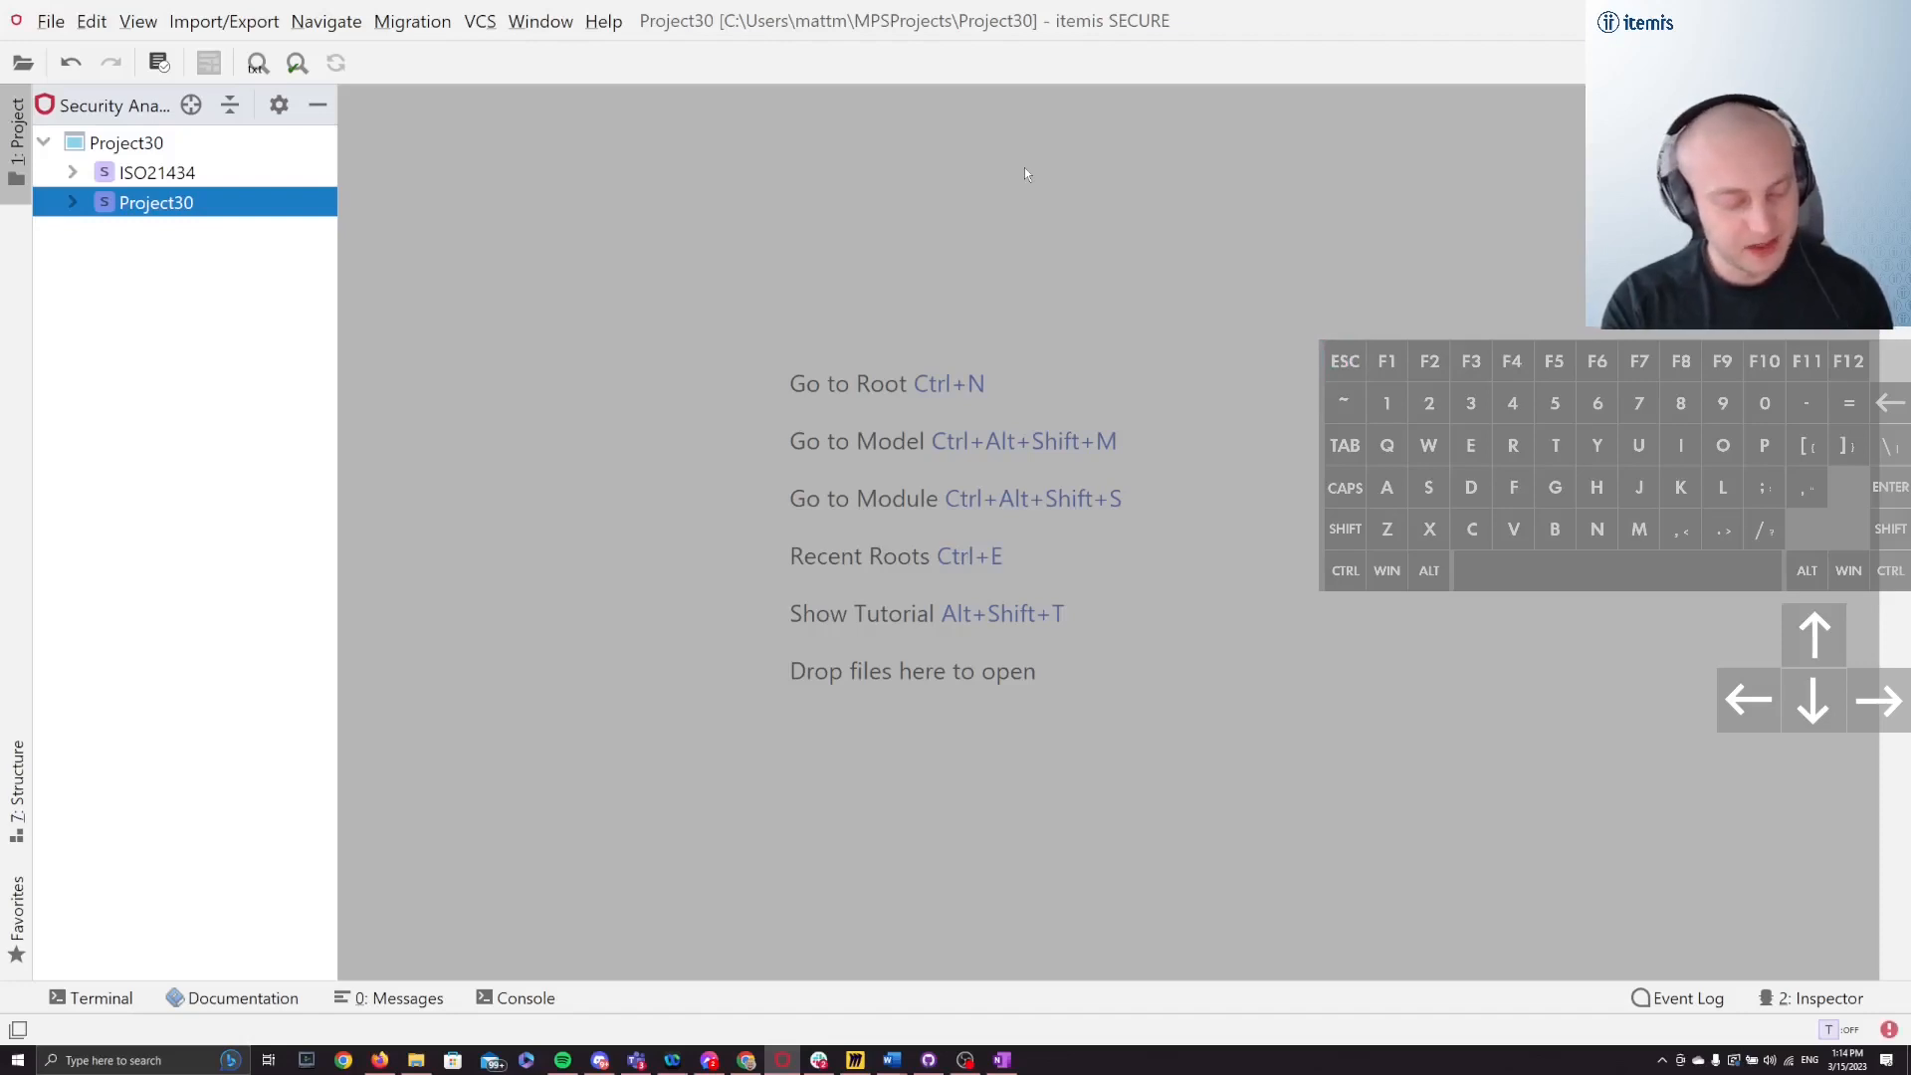
Step: Search the root nodes by name for "com" with Go to Root, and clear the search text
{"action": "key", "text": "ctrl+n"}
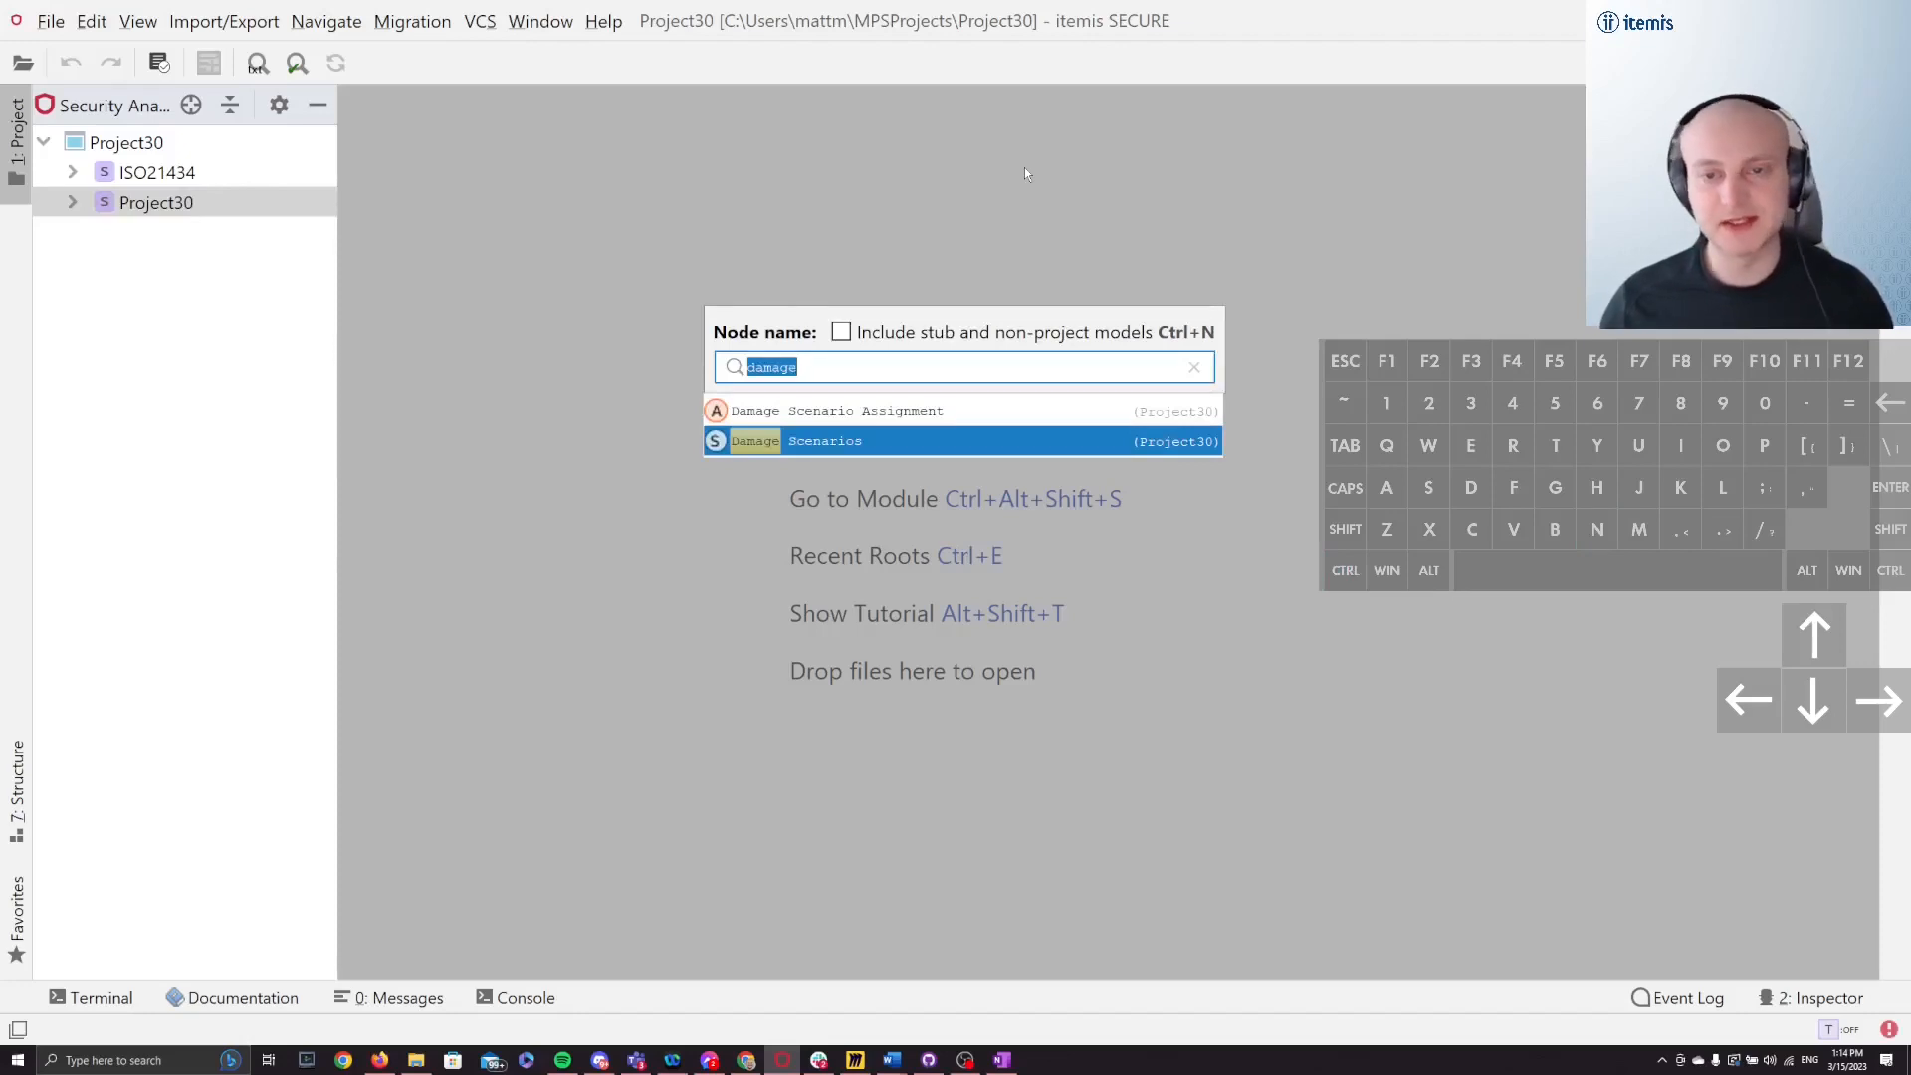
{"action": "key", "text": "BackSpace"}
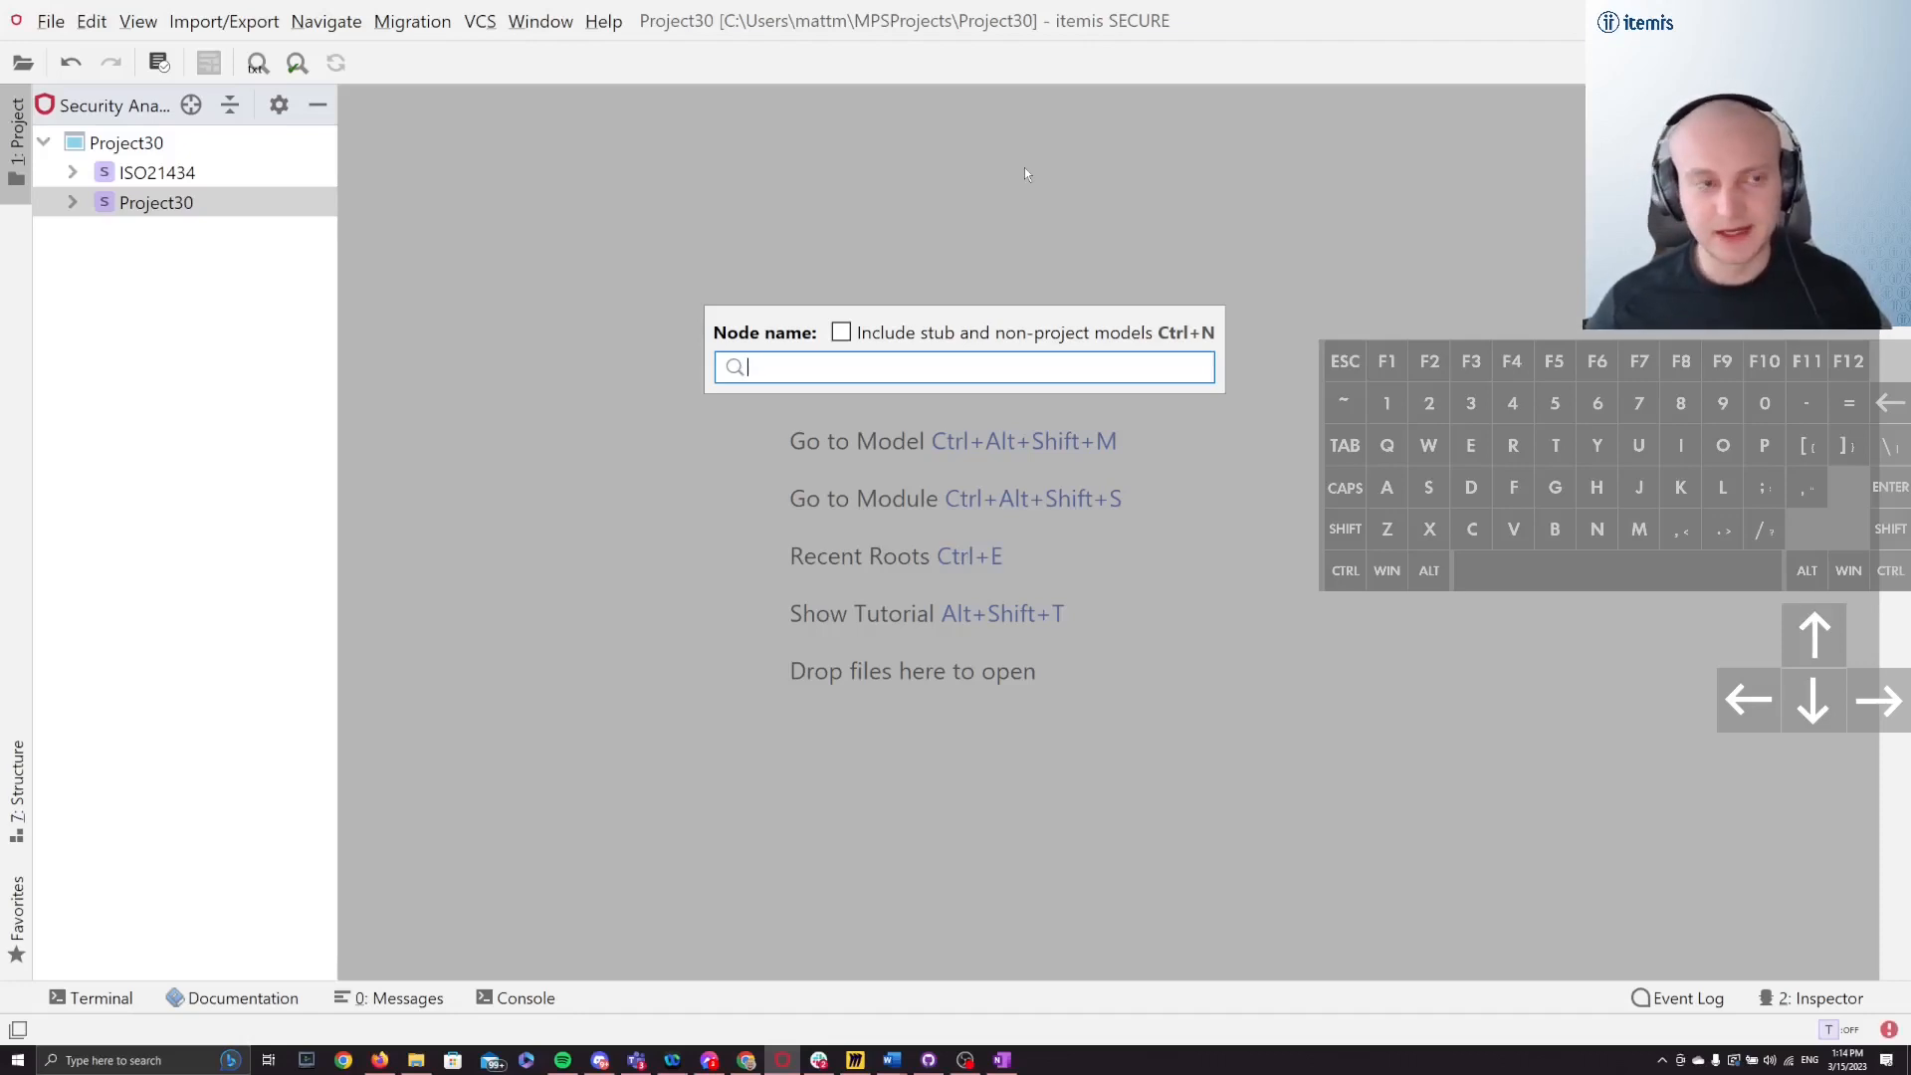
{"action": "type", "text": "con"}
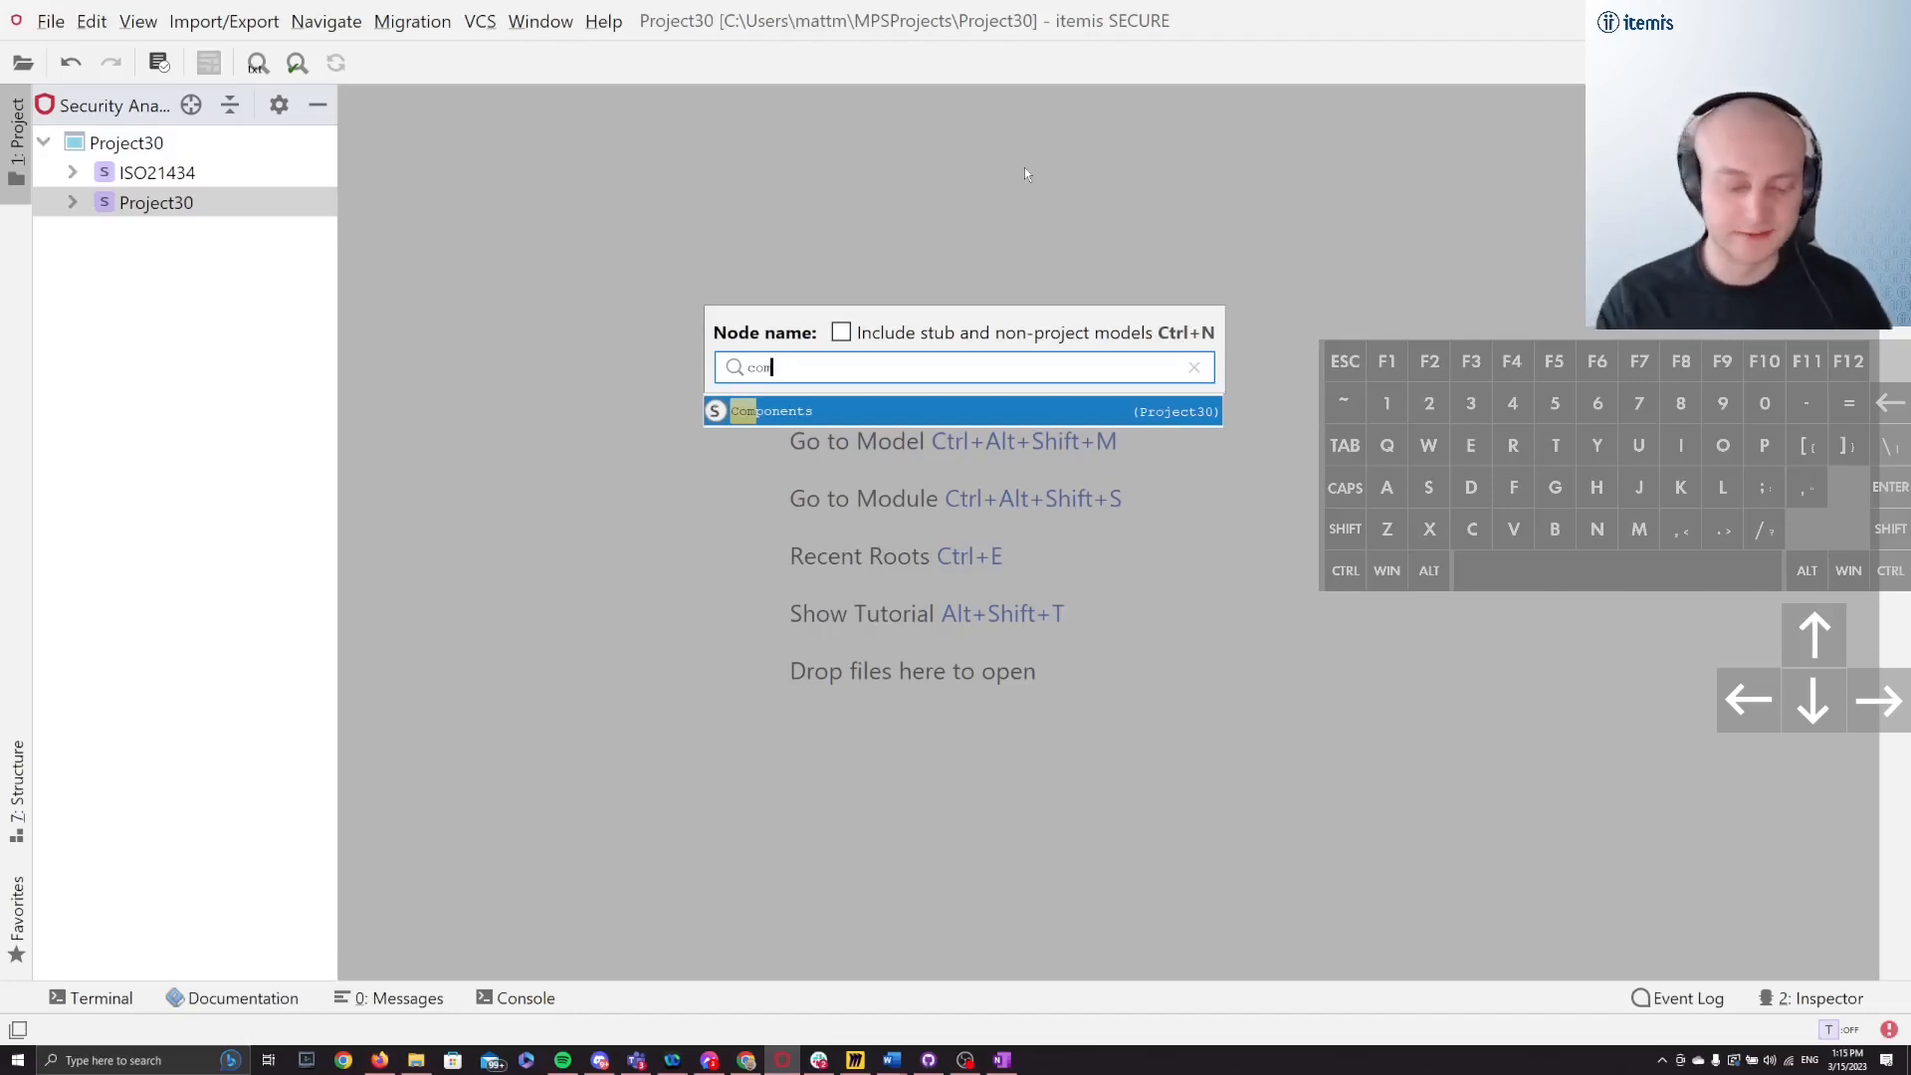
{"action": "key", "text": "BackSpace"}
{"action": "key", "text": "BackSpace"}
{"action": "key", "text": "BackSpace"}
{"action": "key", "text": "ctrl"}
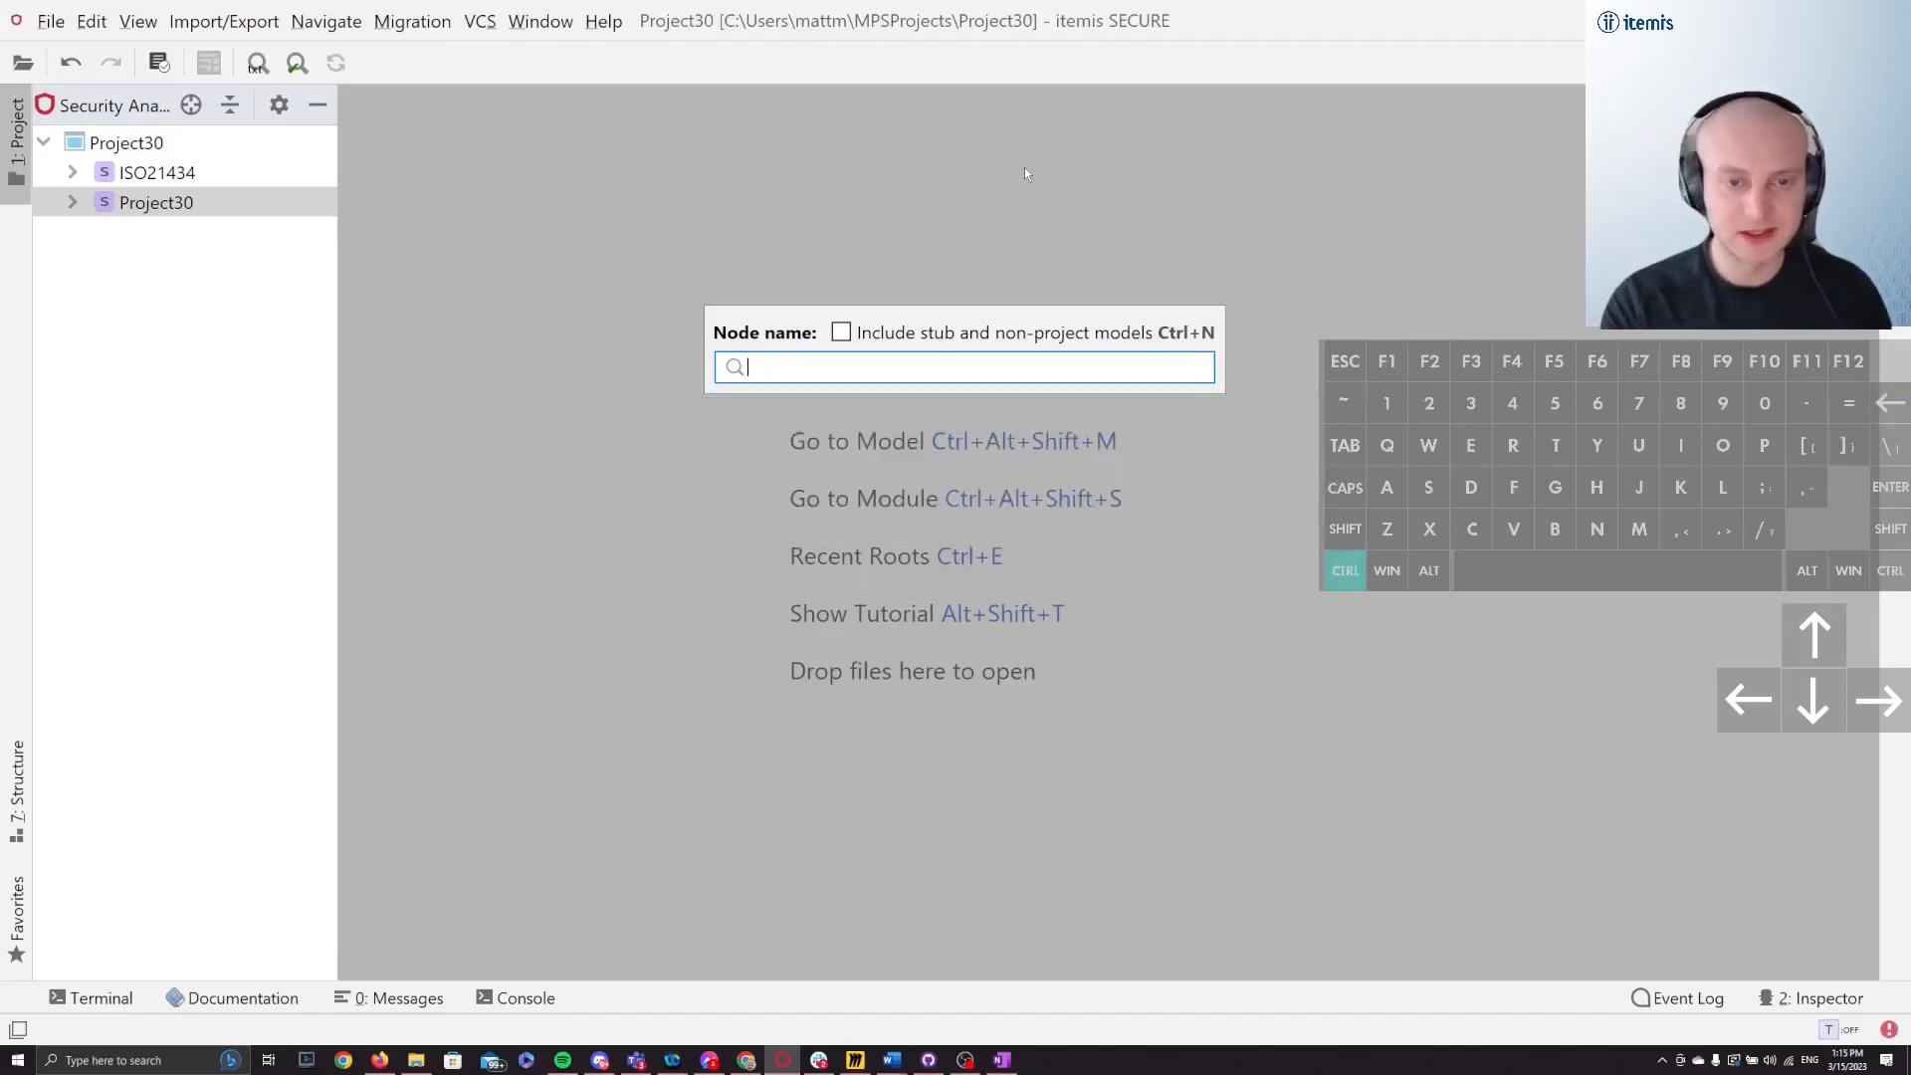
Step: Search the root nodes by name for "dam" and clear the search text
{"action": "type", "text": "dam"}
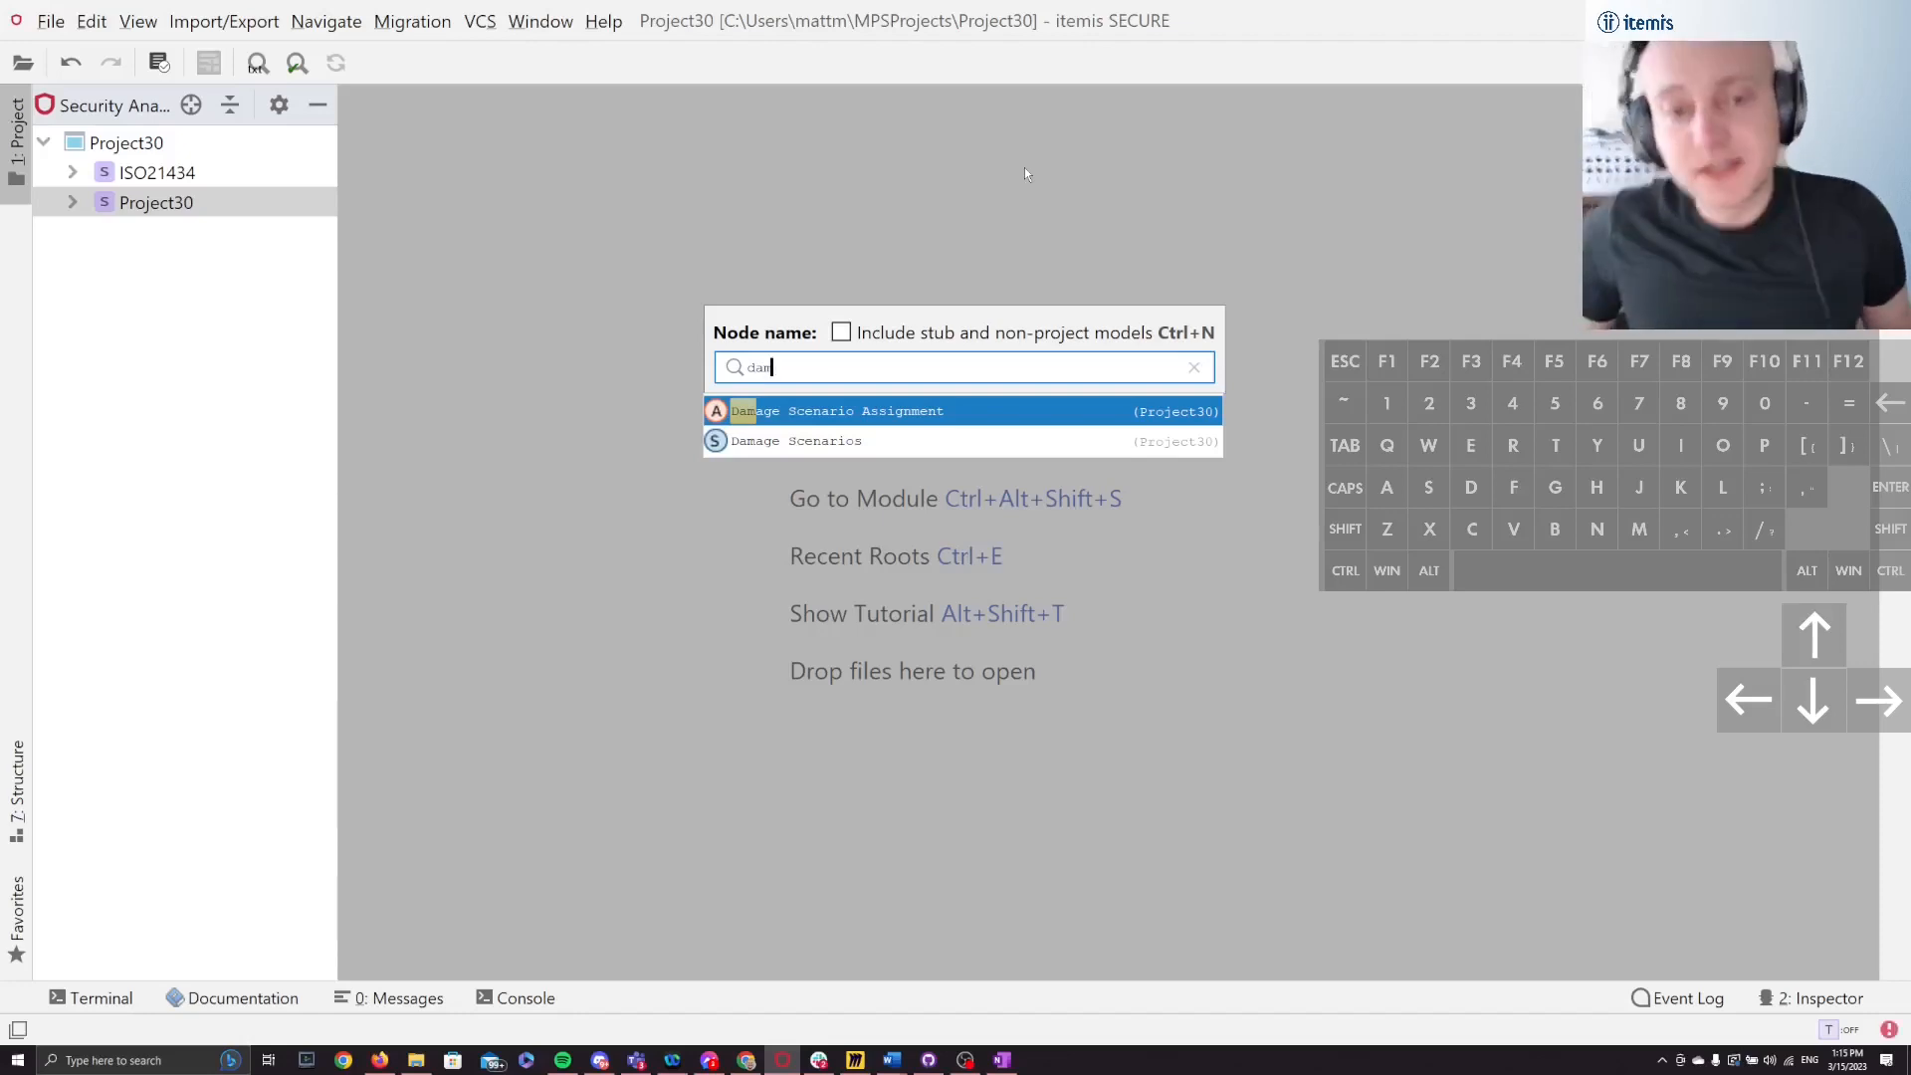
{"action": "key", "text": "BackSpace"}
{"action": "key", "text": "BackSpace"}
{"action": "key", "text": "BackSpace"}
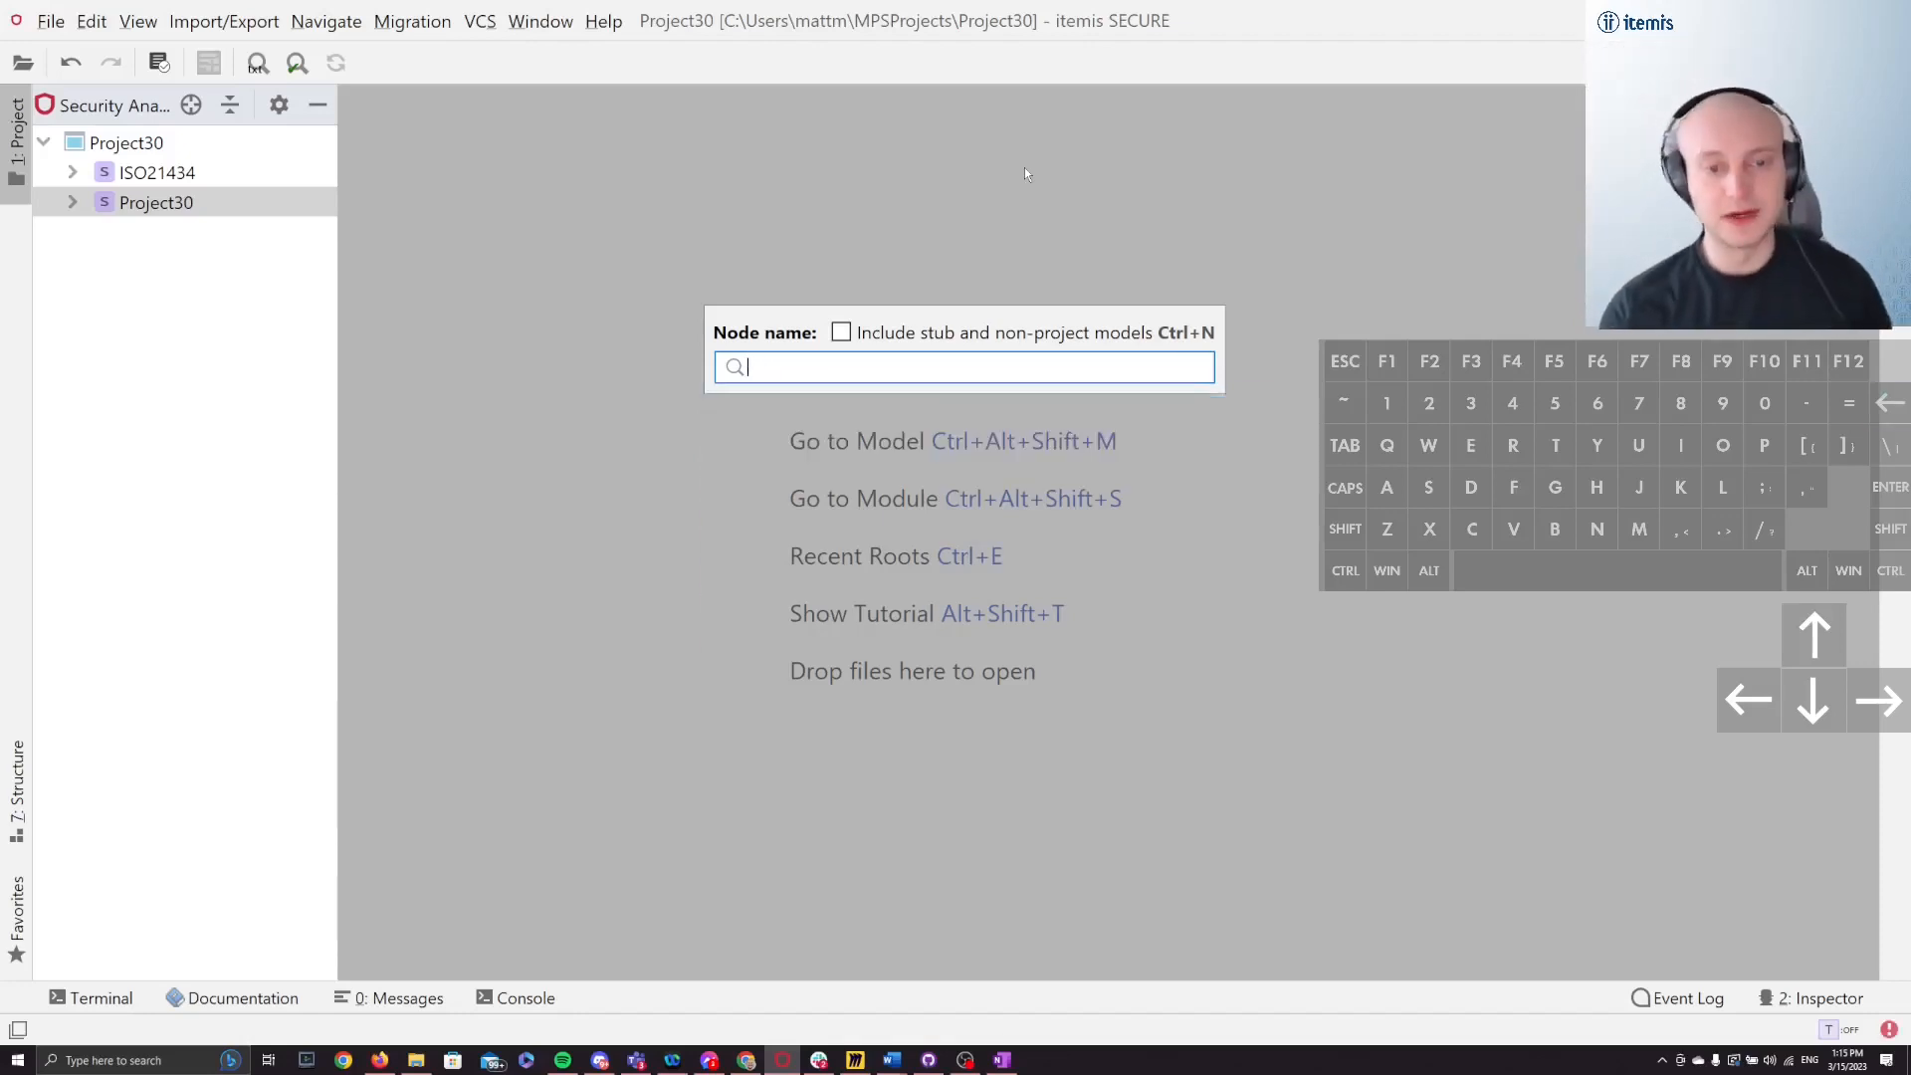
Step: Find the Components chunk by searching "comp", open it, and title its SYS component System
{"action": "type", "text": "comp"}
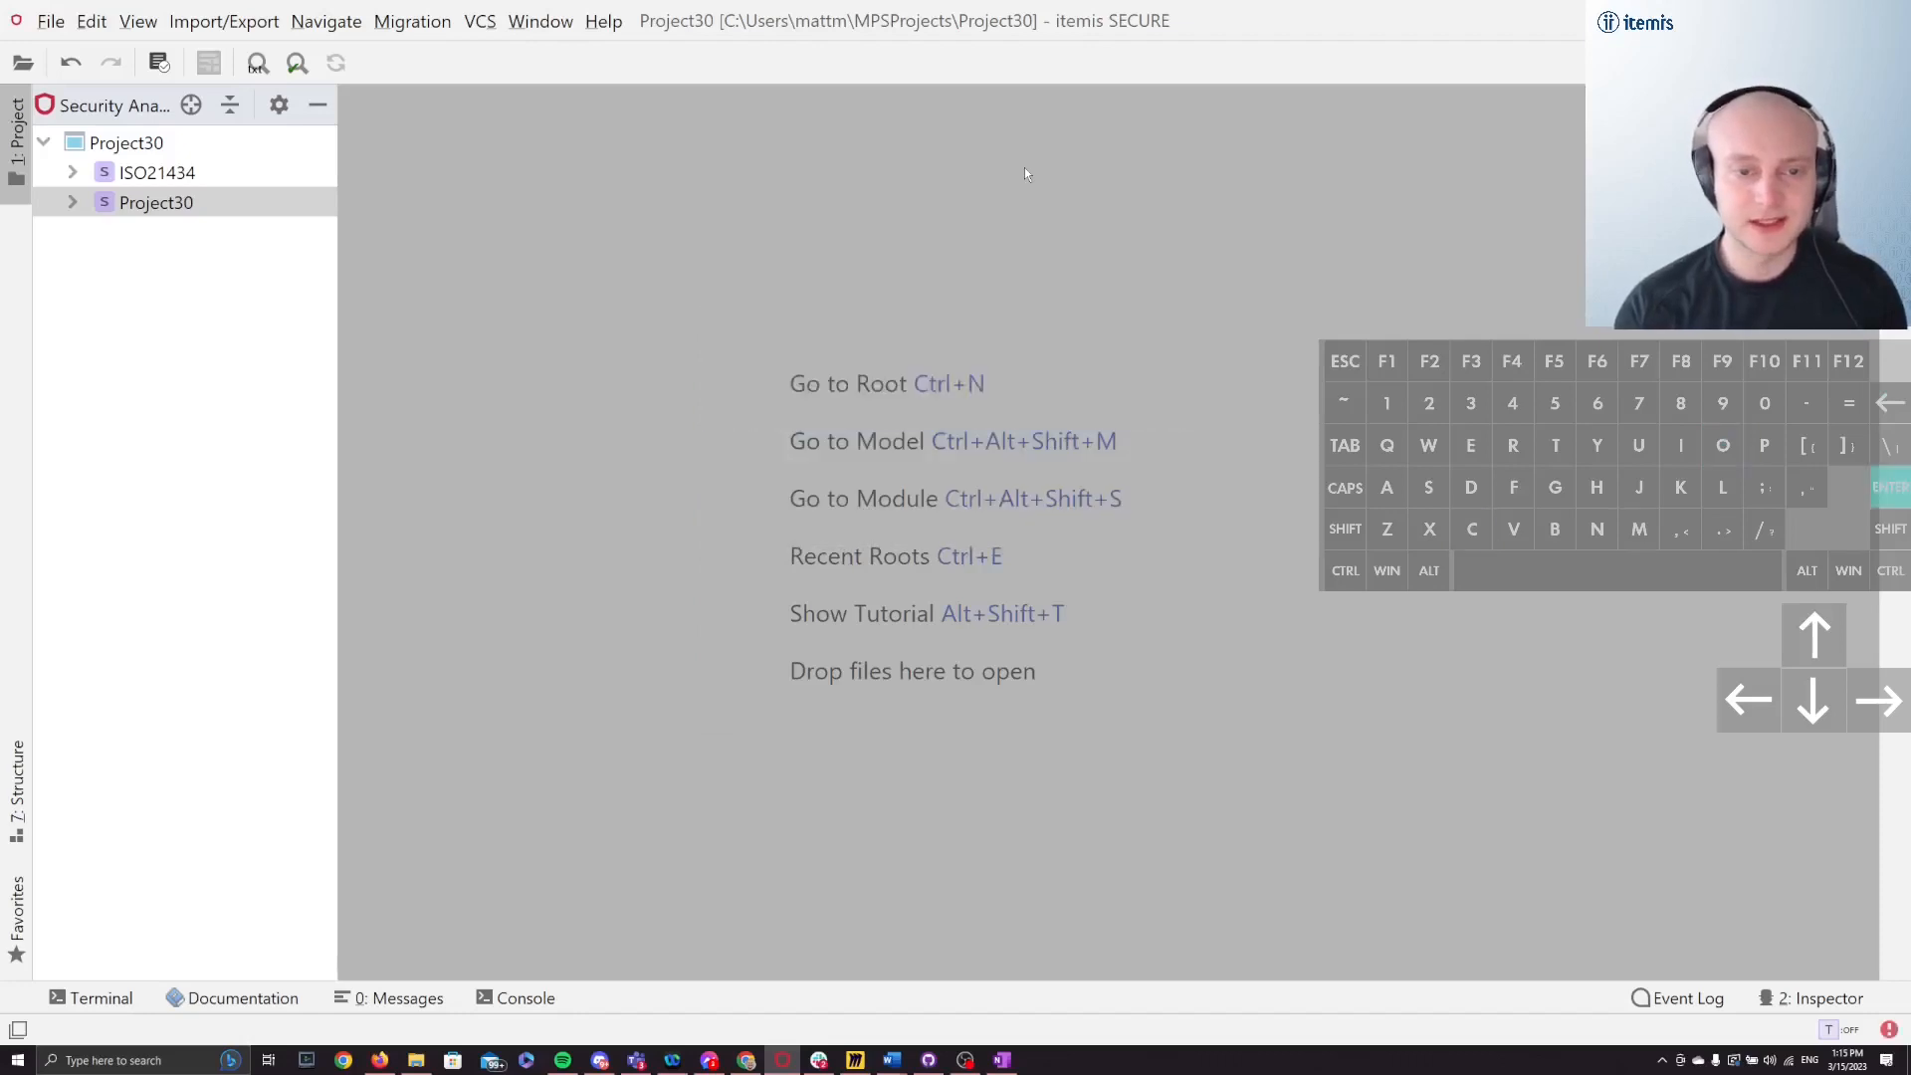
{"action": "key", "text": "Return"}
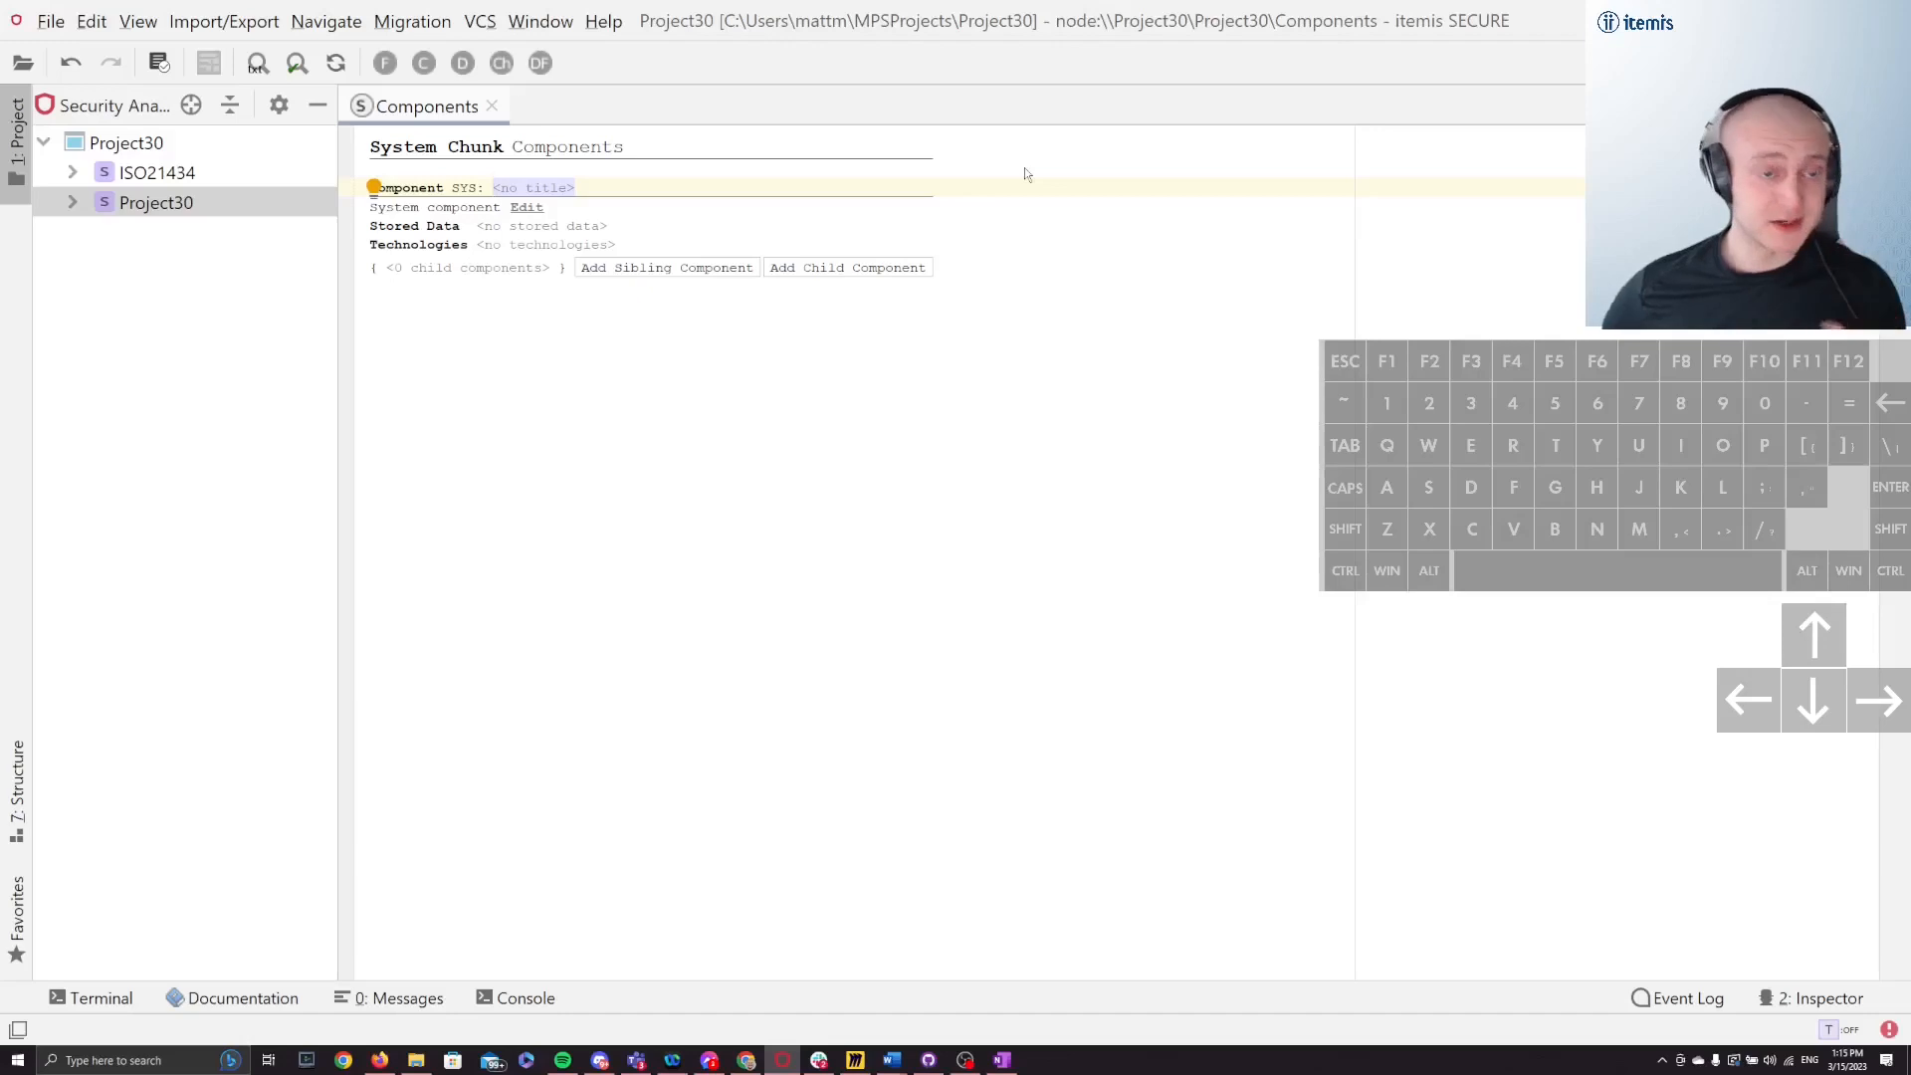
{"action": "type", "text": "System"}
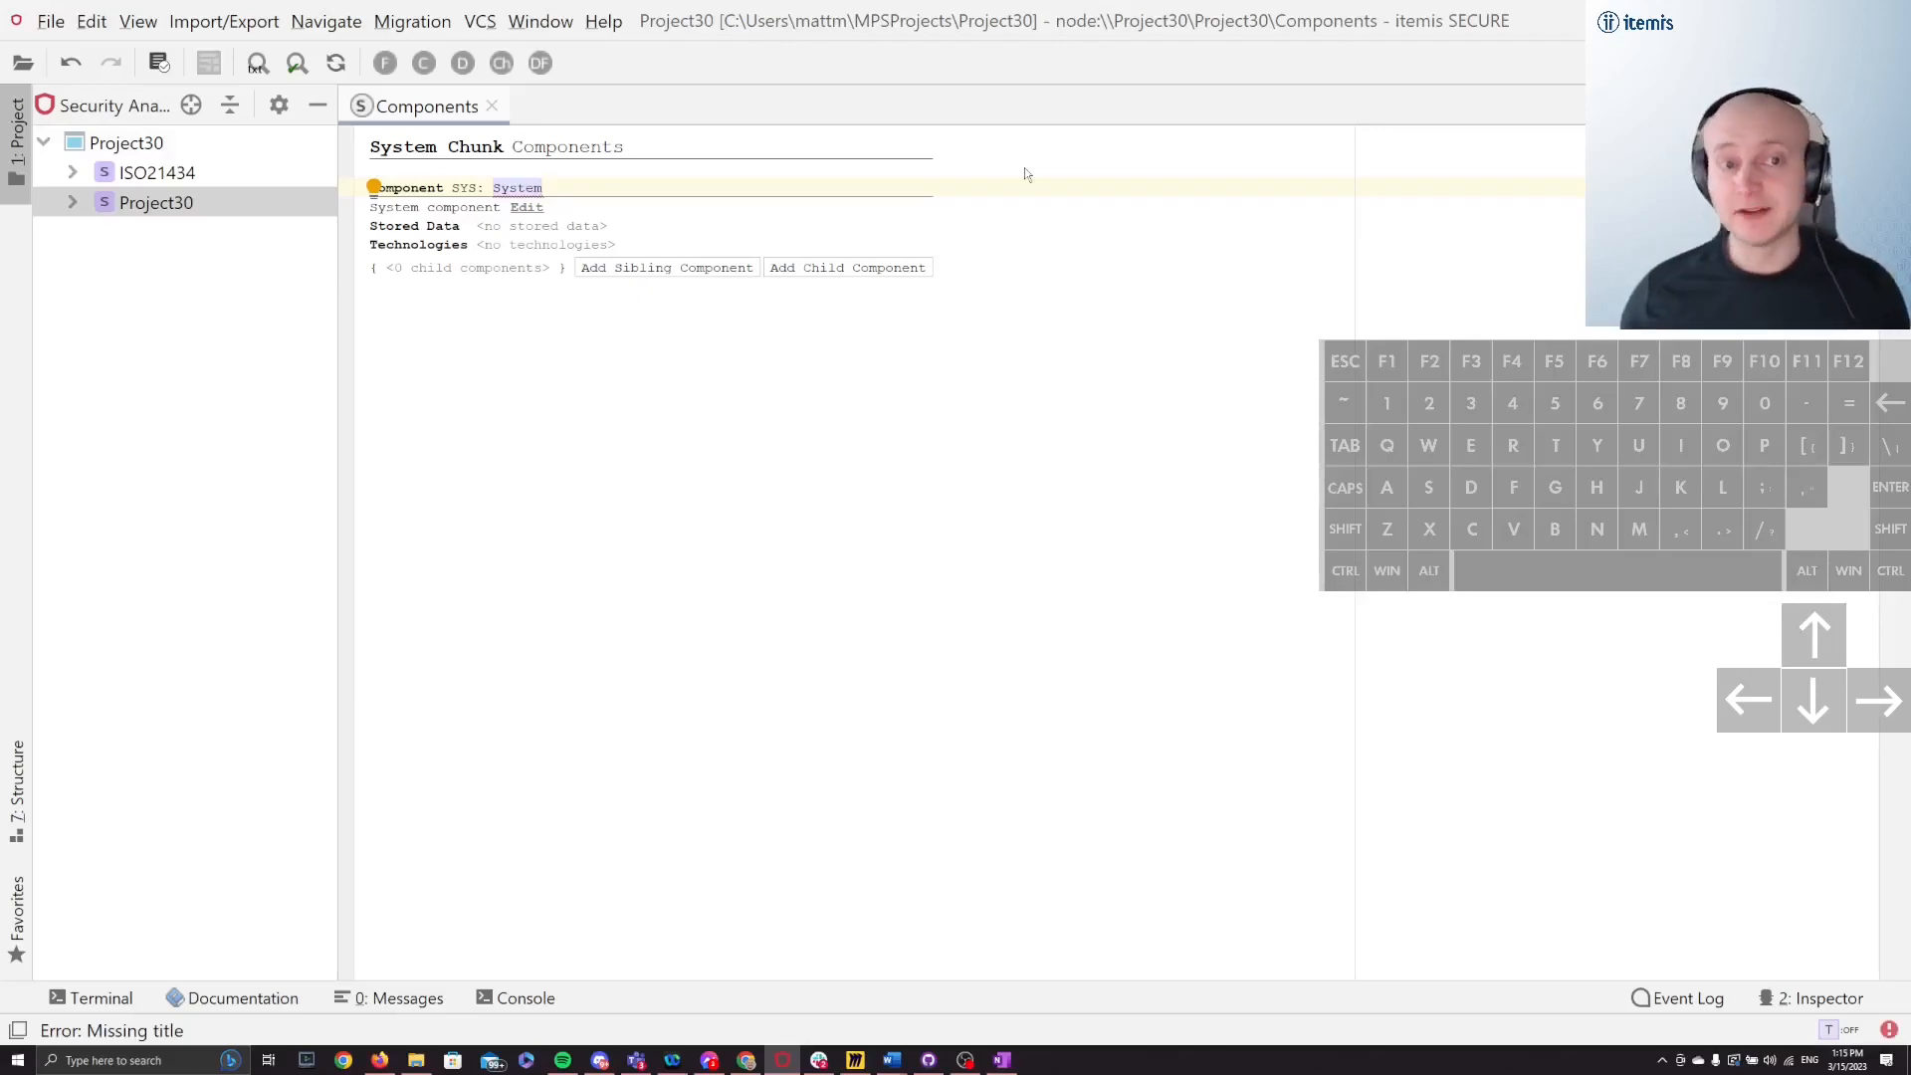
{"action": "left_click", "coordinate": [515, 233]}
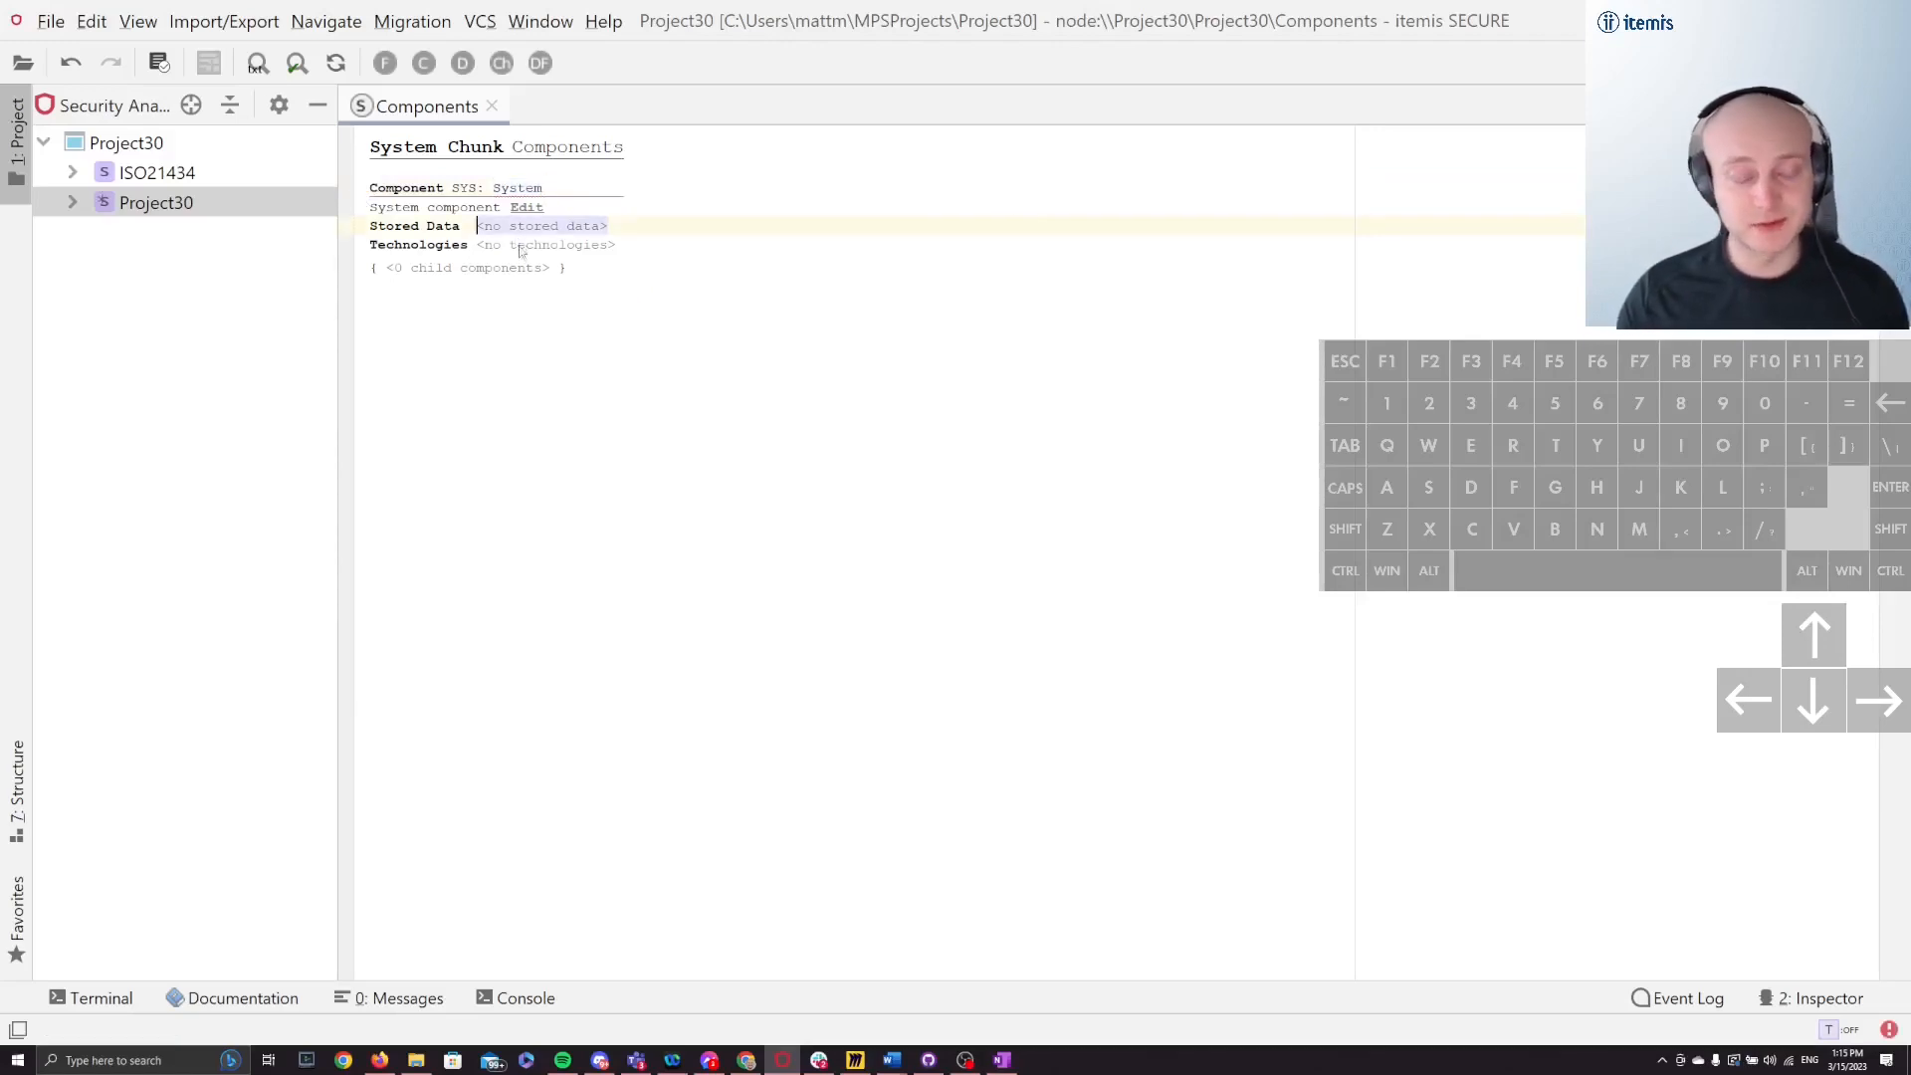
{"action": "key", "text": "ctrl+space"}
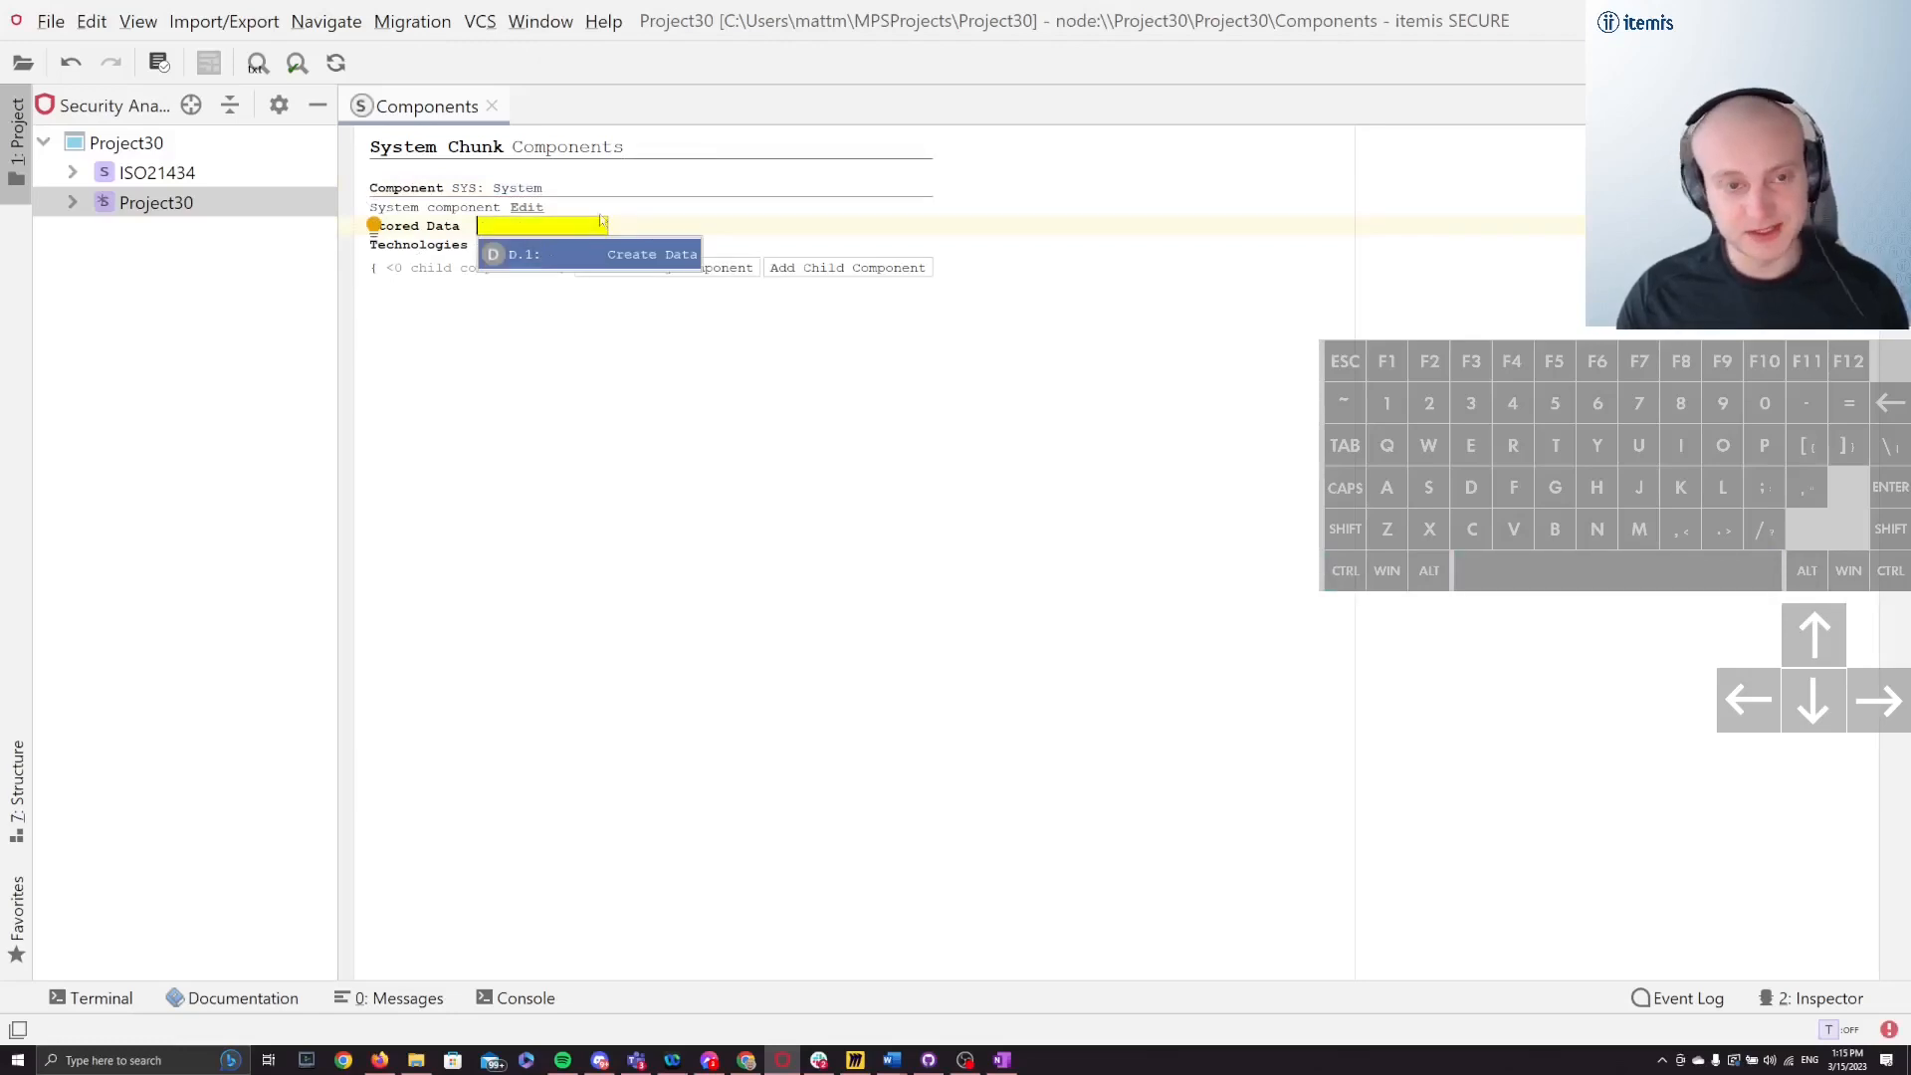
{"action": "left_click", "coordinate": [613, 215]}
{"action": "left_click", "coordinate": [585, 191]}
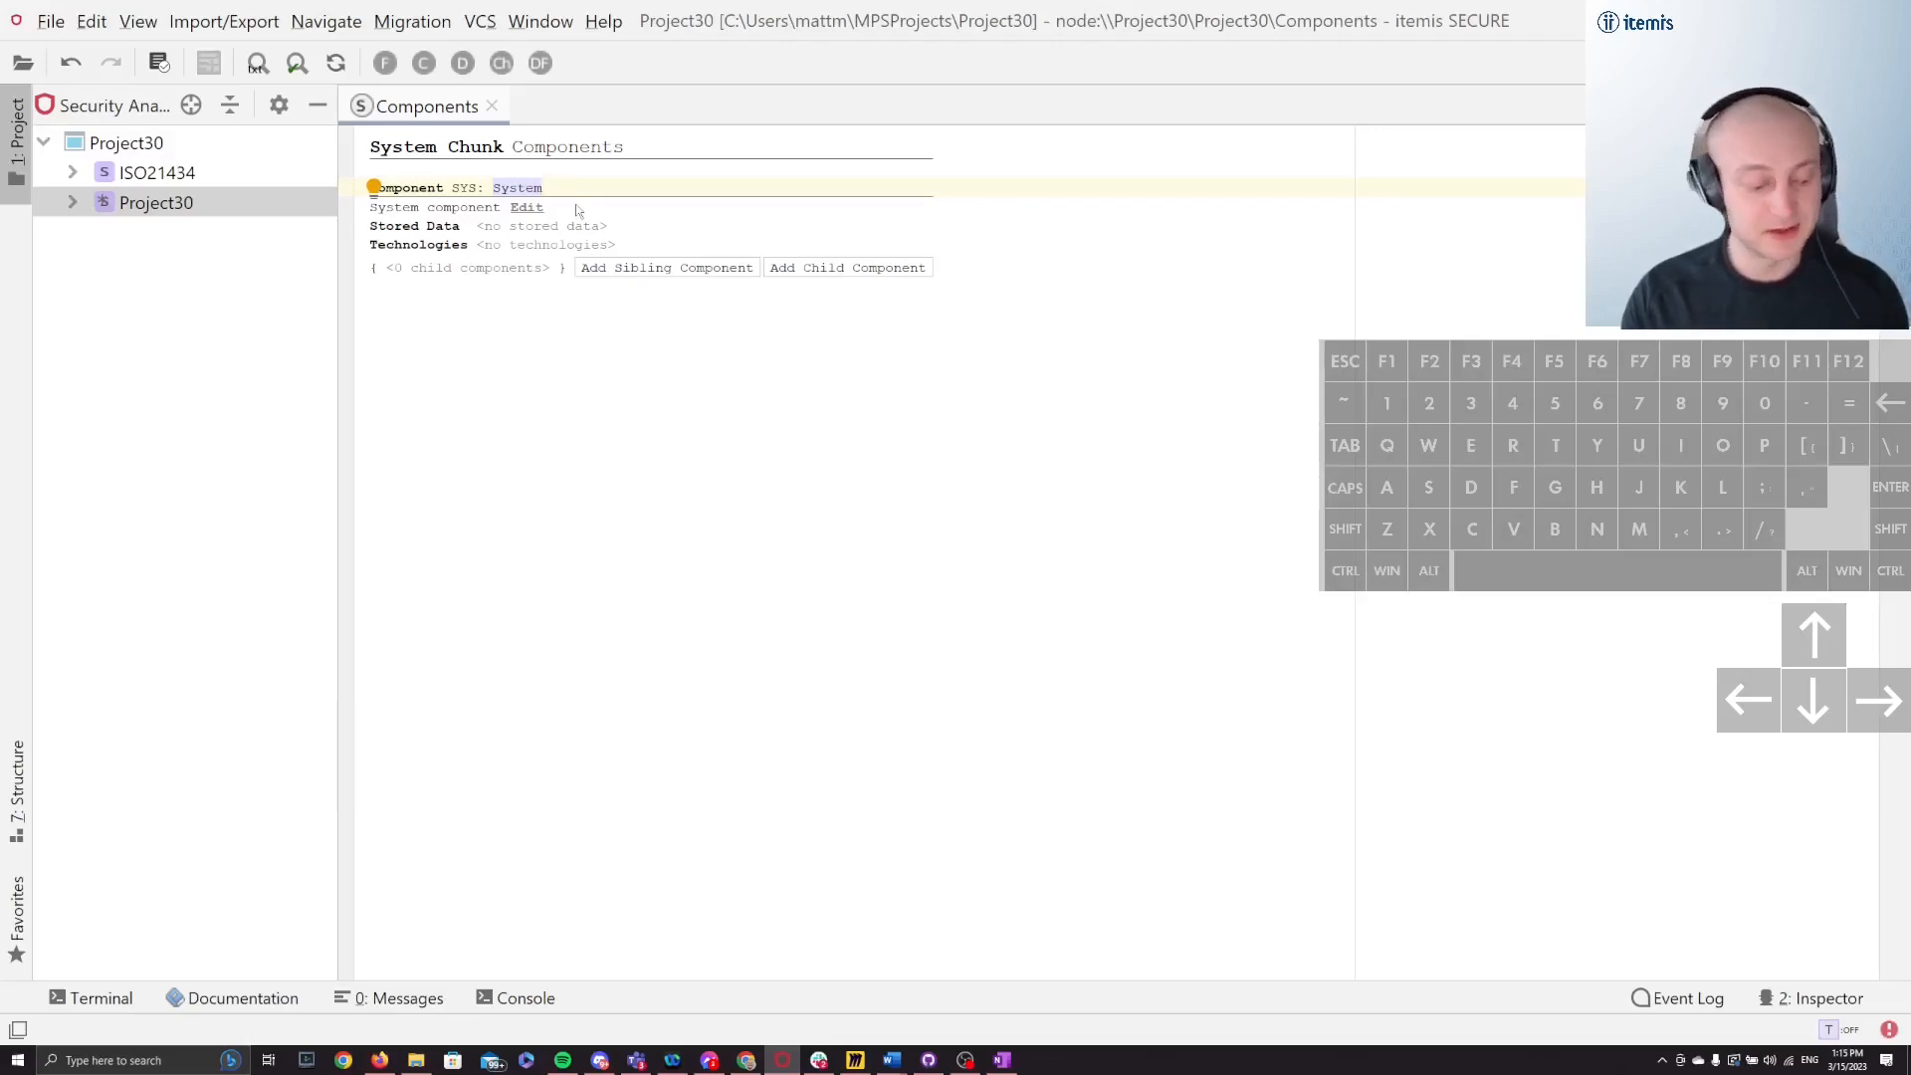
Step: Create a new data entry in the System component's Stored Data using code completion
{"action": "key", "text": "Tab"}
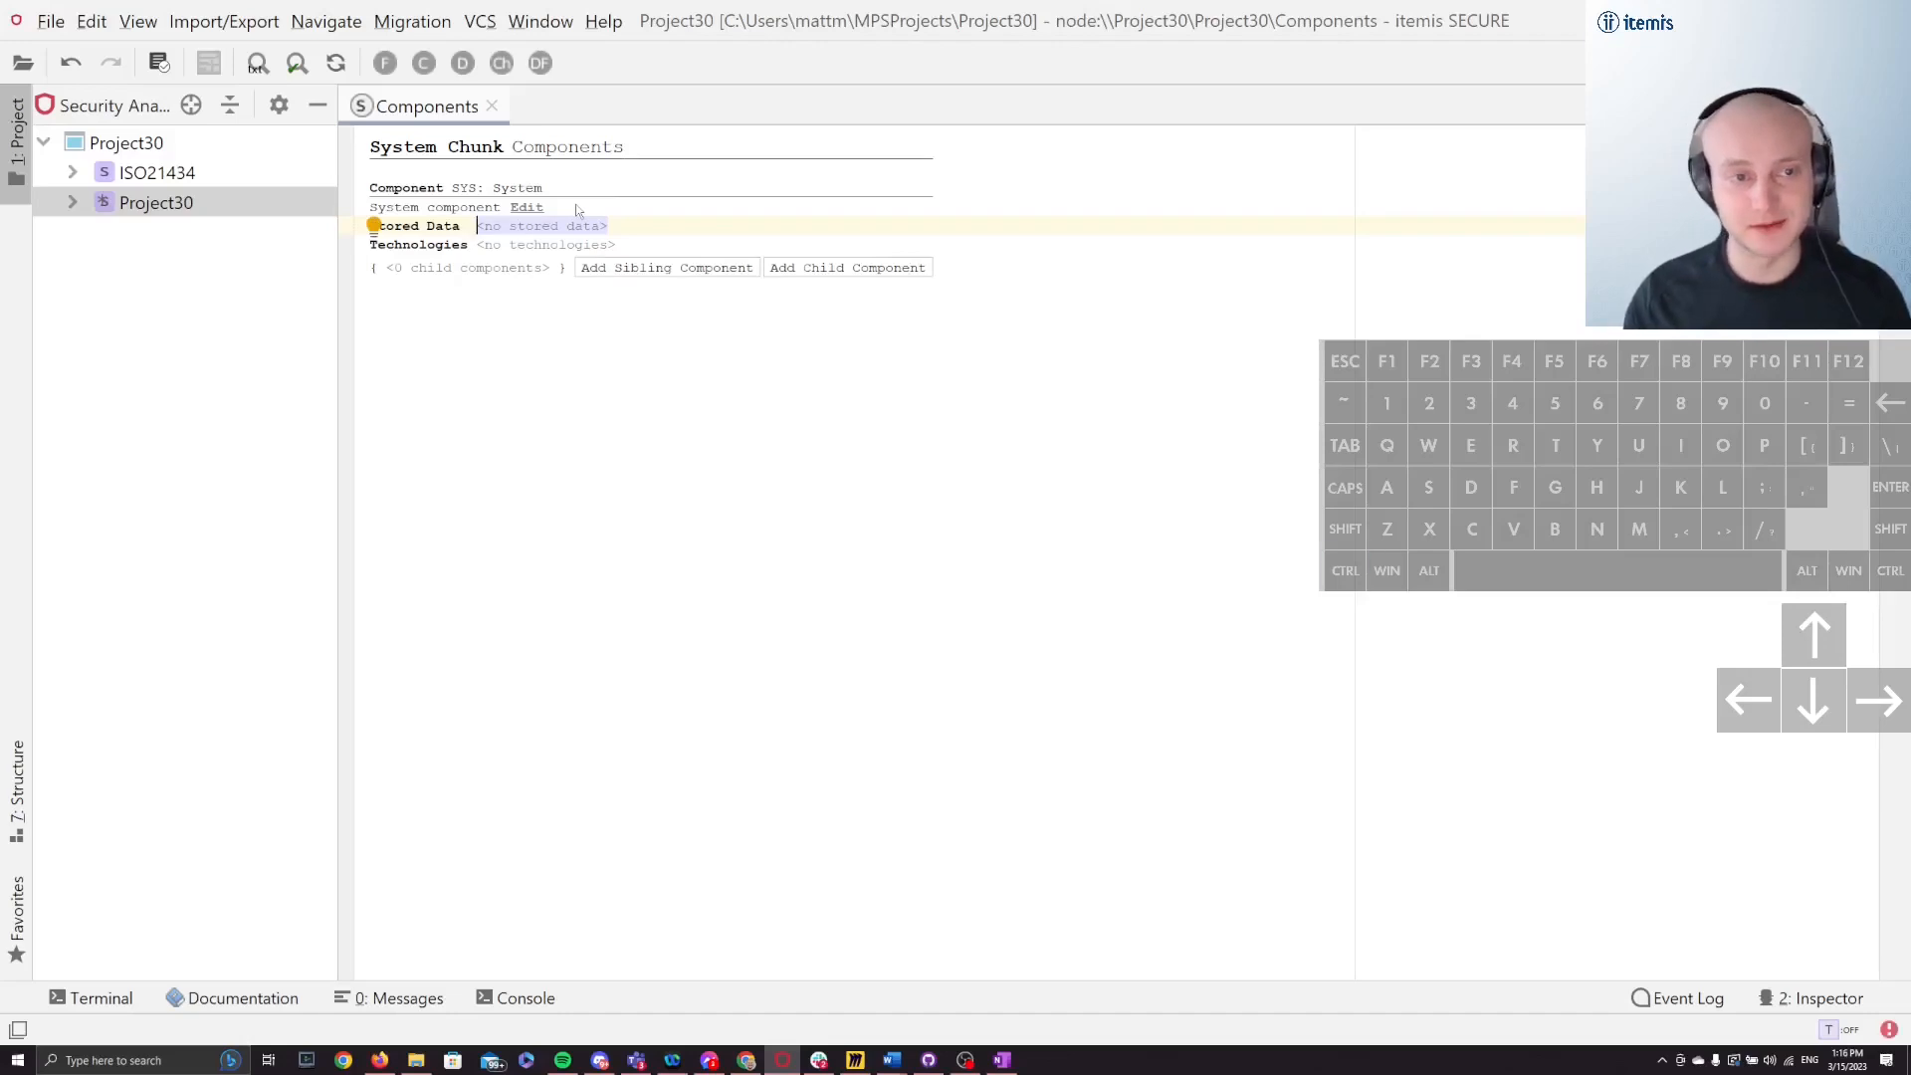
{"action": "key", "text": "ctrl+space"}
{"action": "key", "text": "Return"}
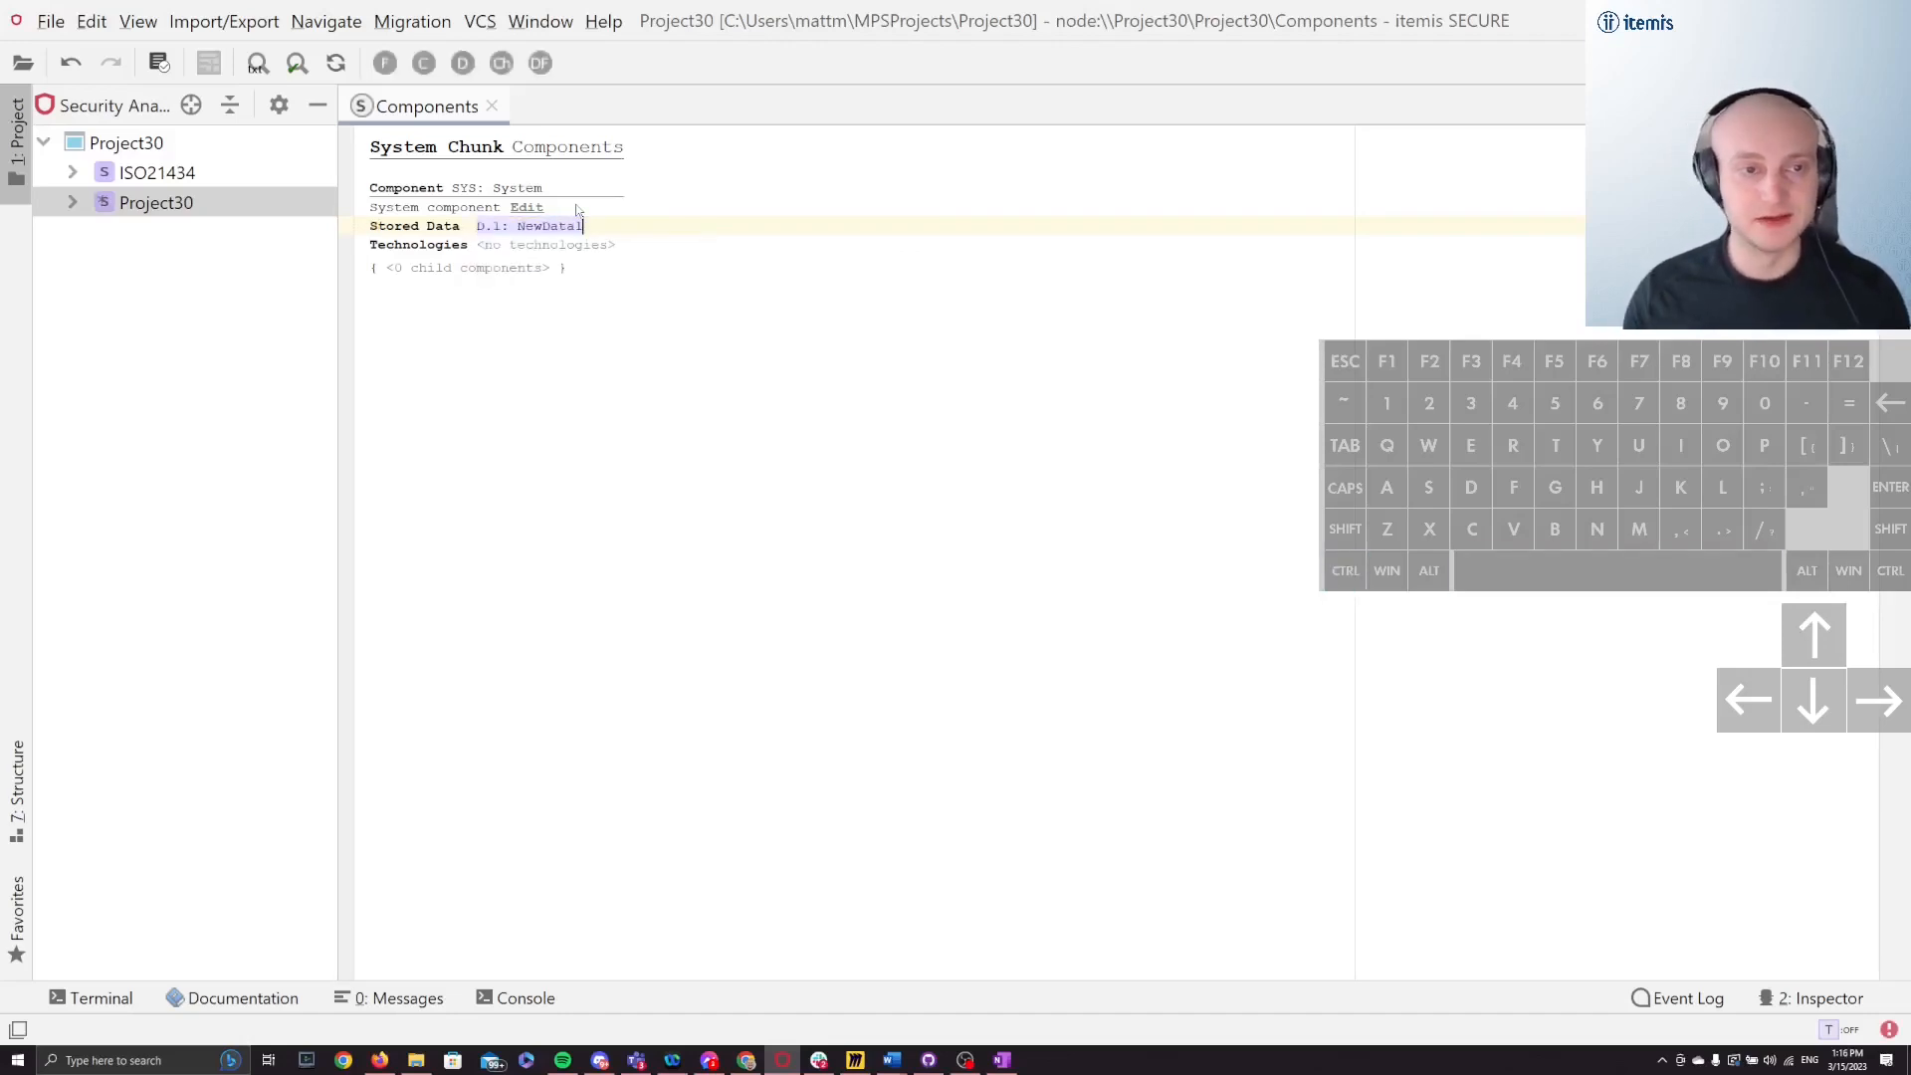
{"action": "key", "text": "Tab"}
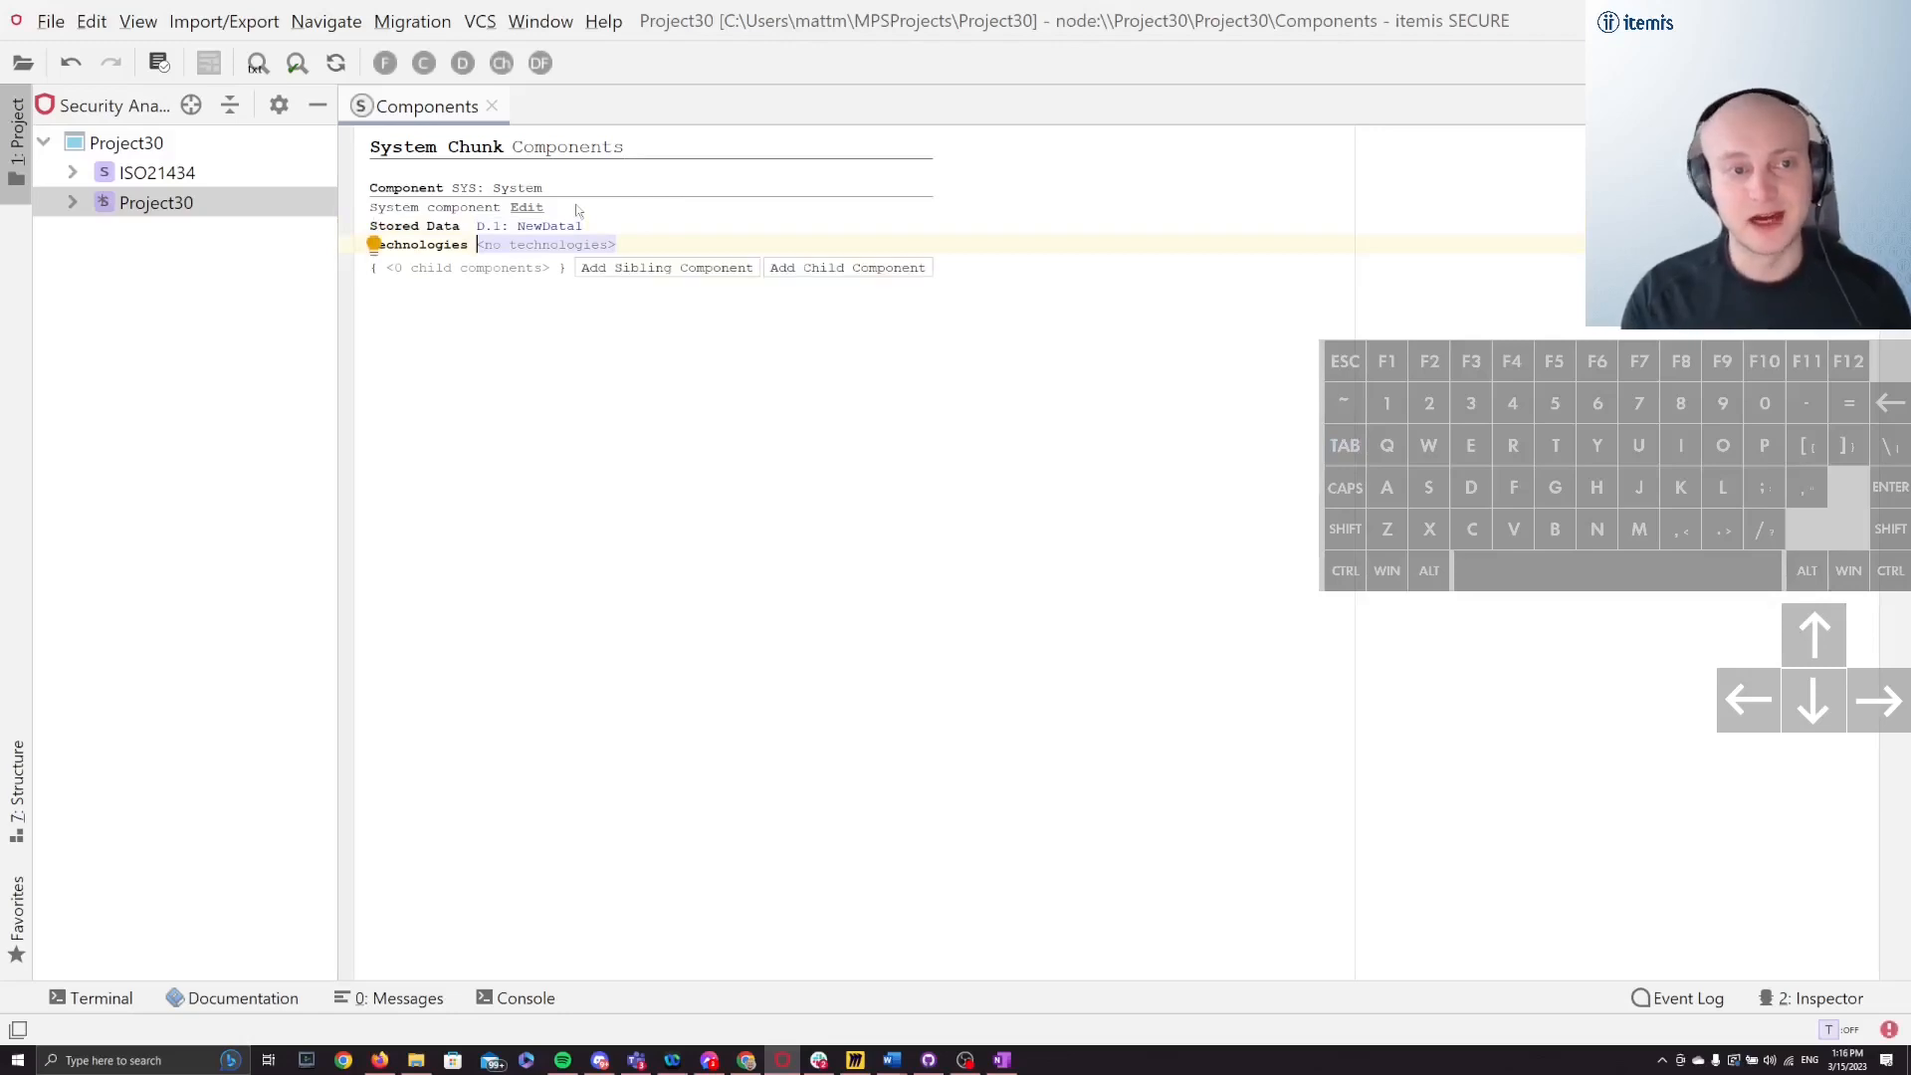
Step: Add a child component to the System component using code completion in its child components field
{"action": "key", "text": "Down"}
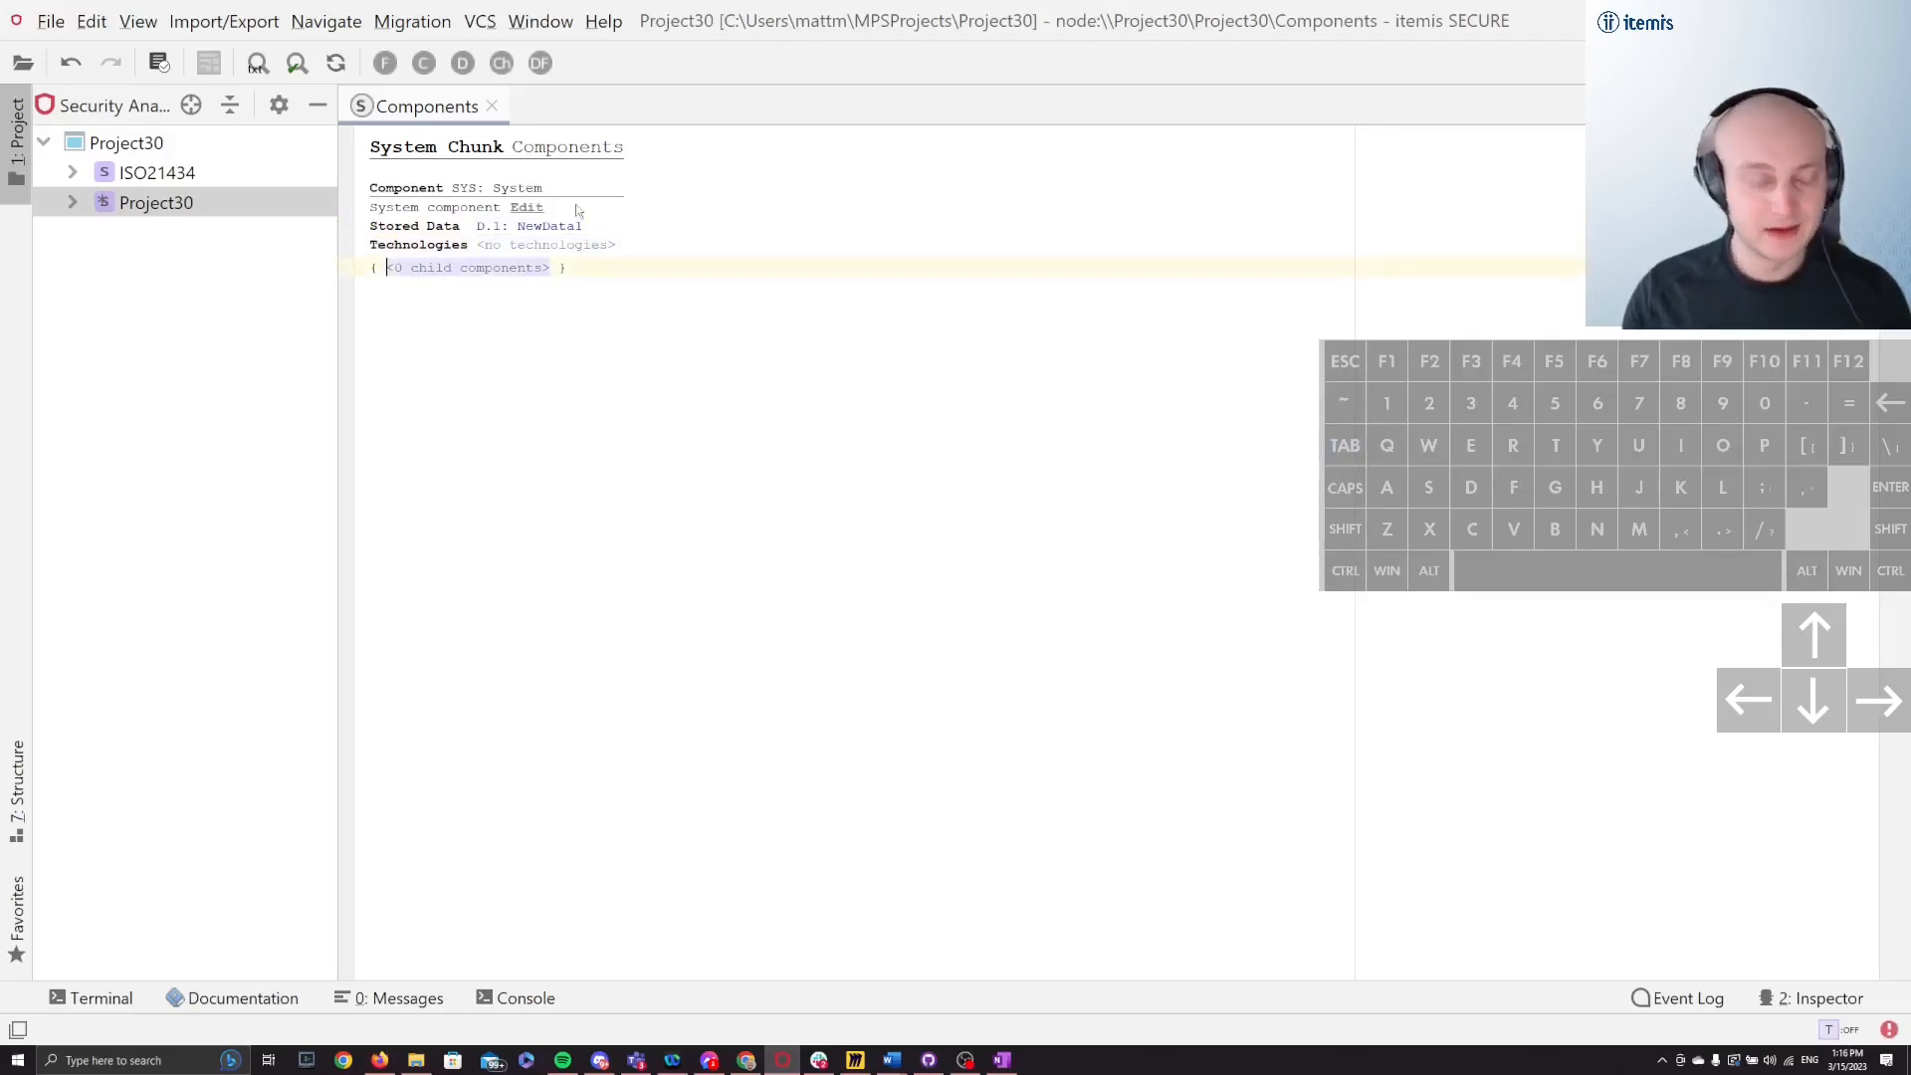
{"action": "key", "text": "Up"}
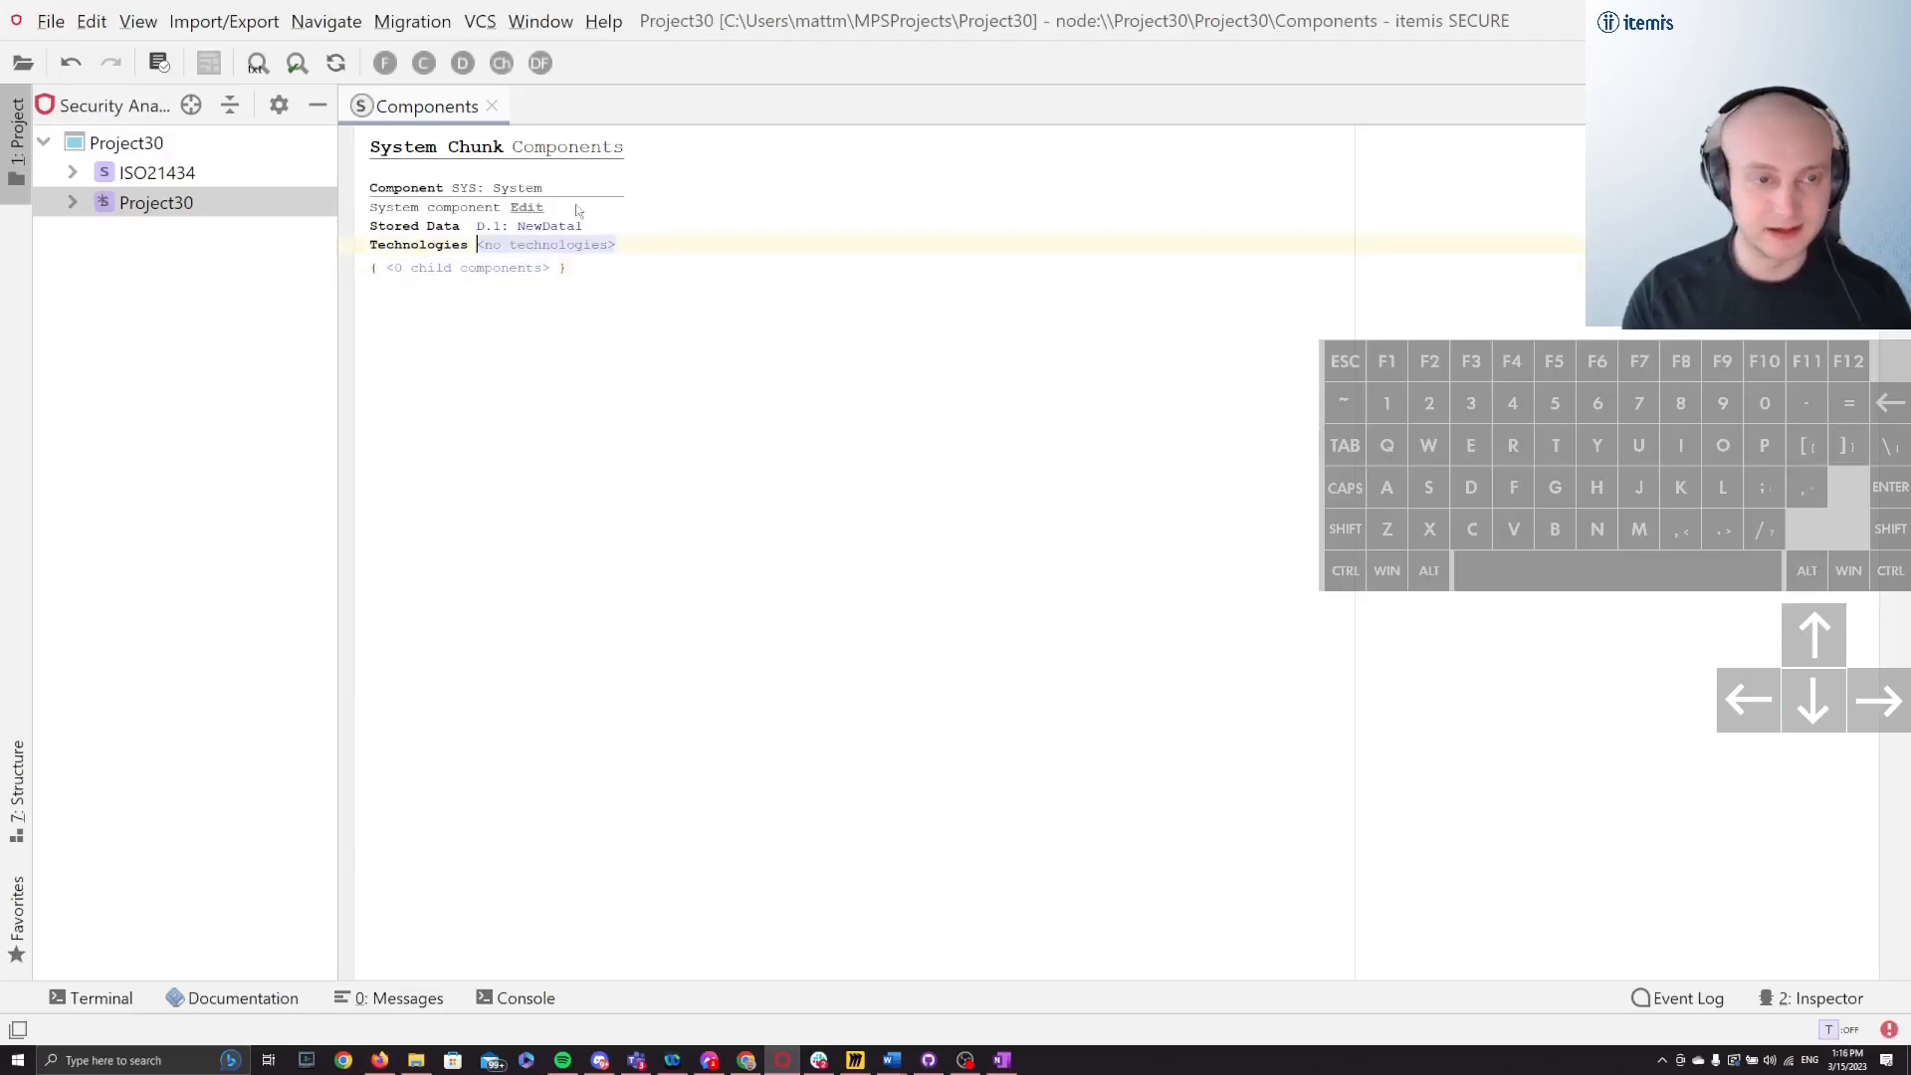
{"action": "key", "text": "Tab"}
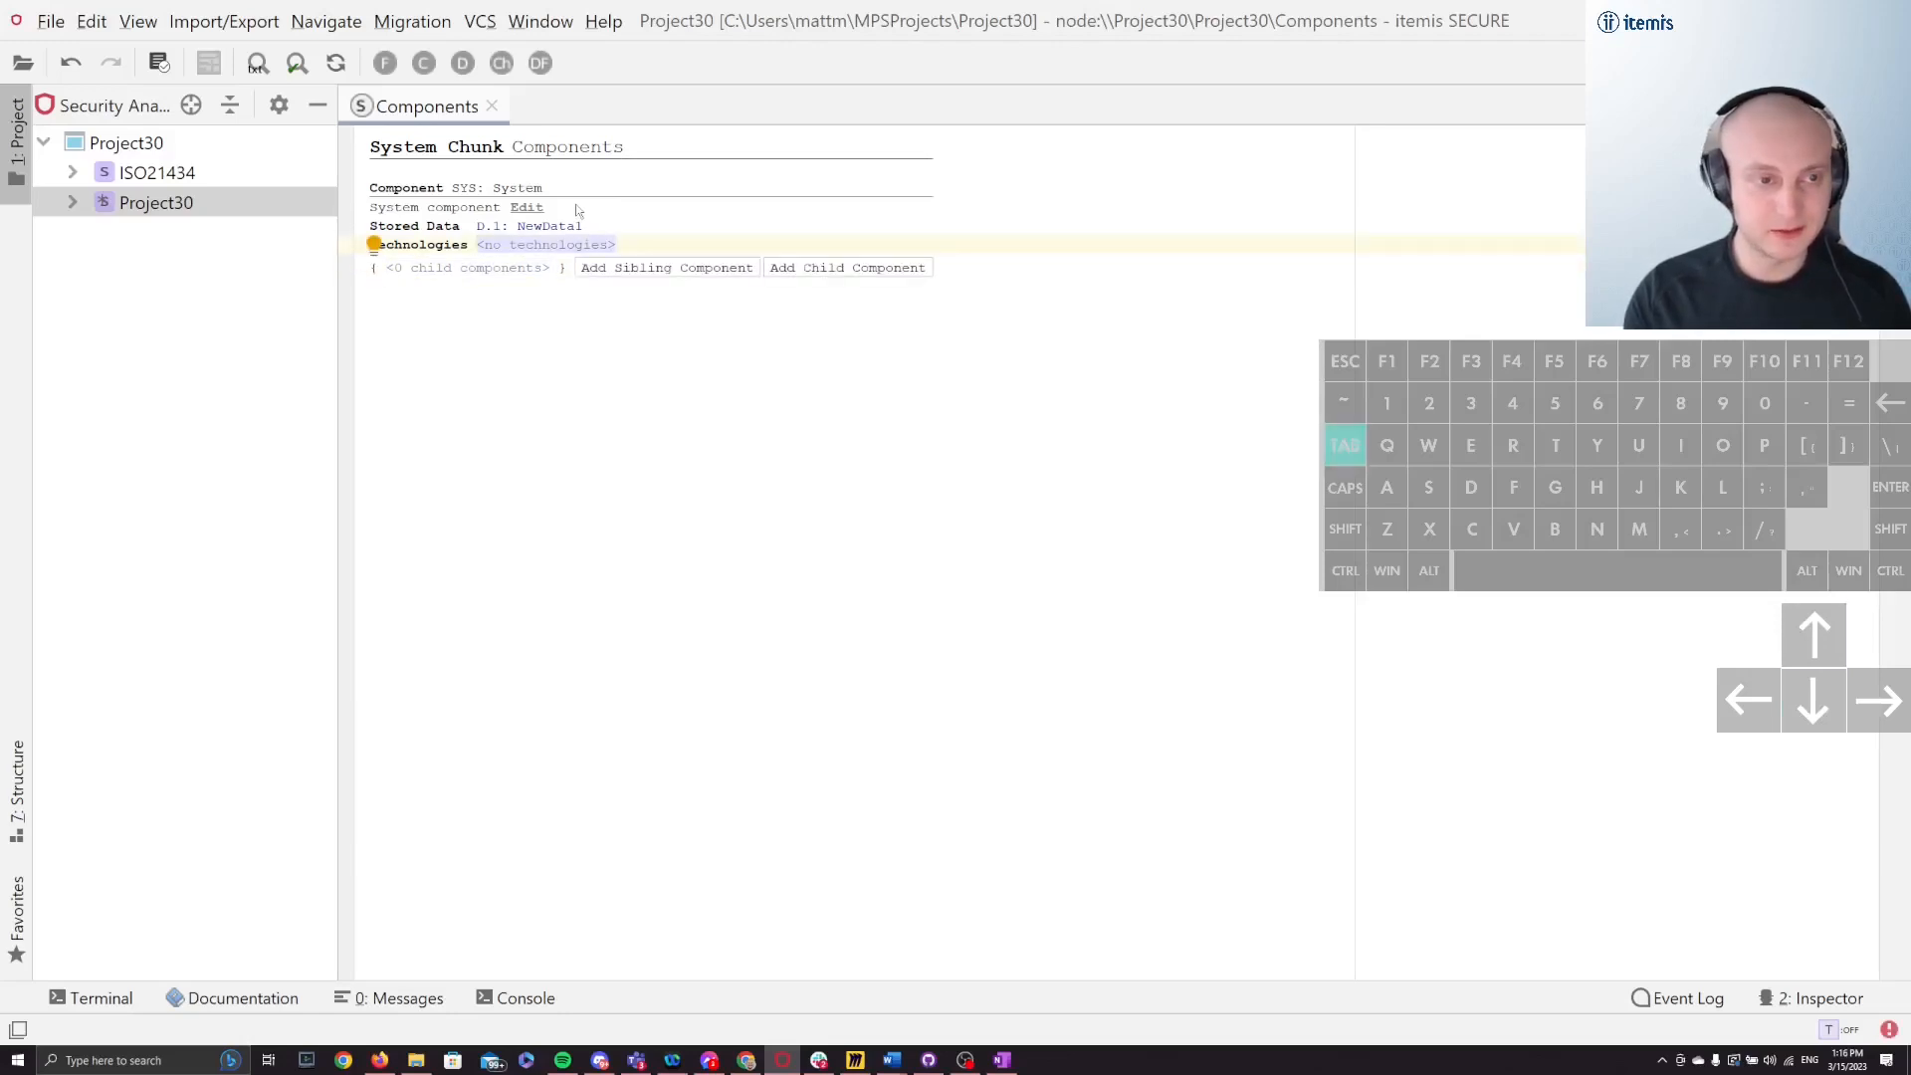
{"action": "key", "text": "Down"}
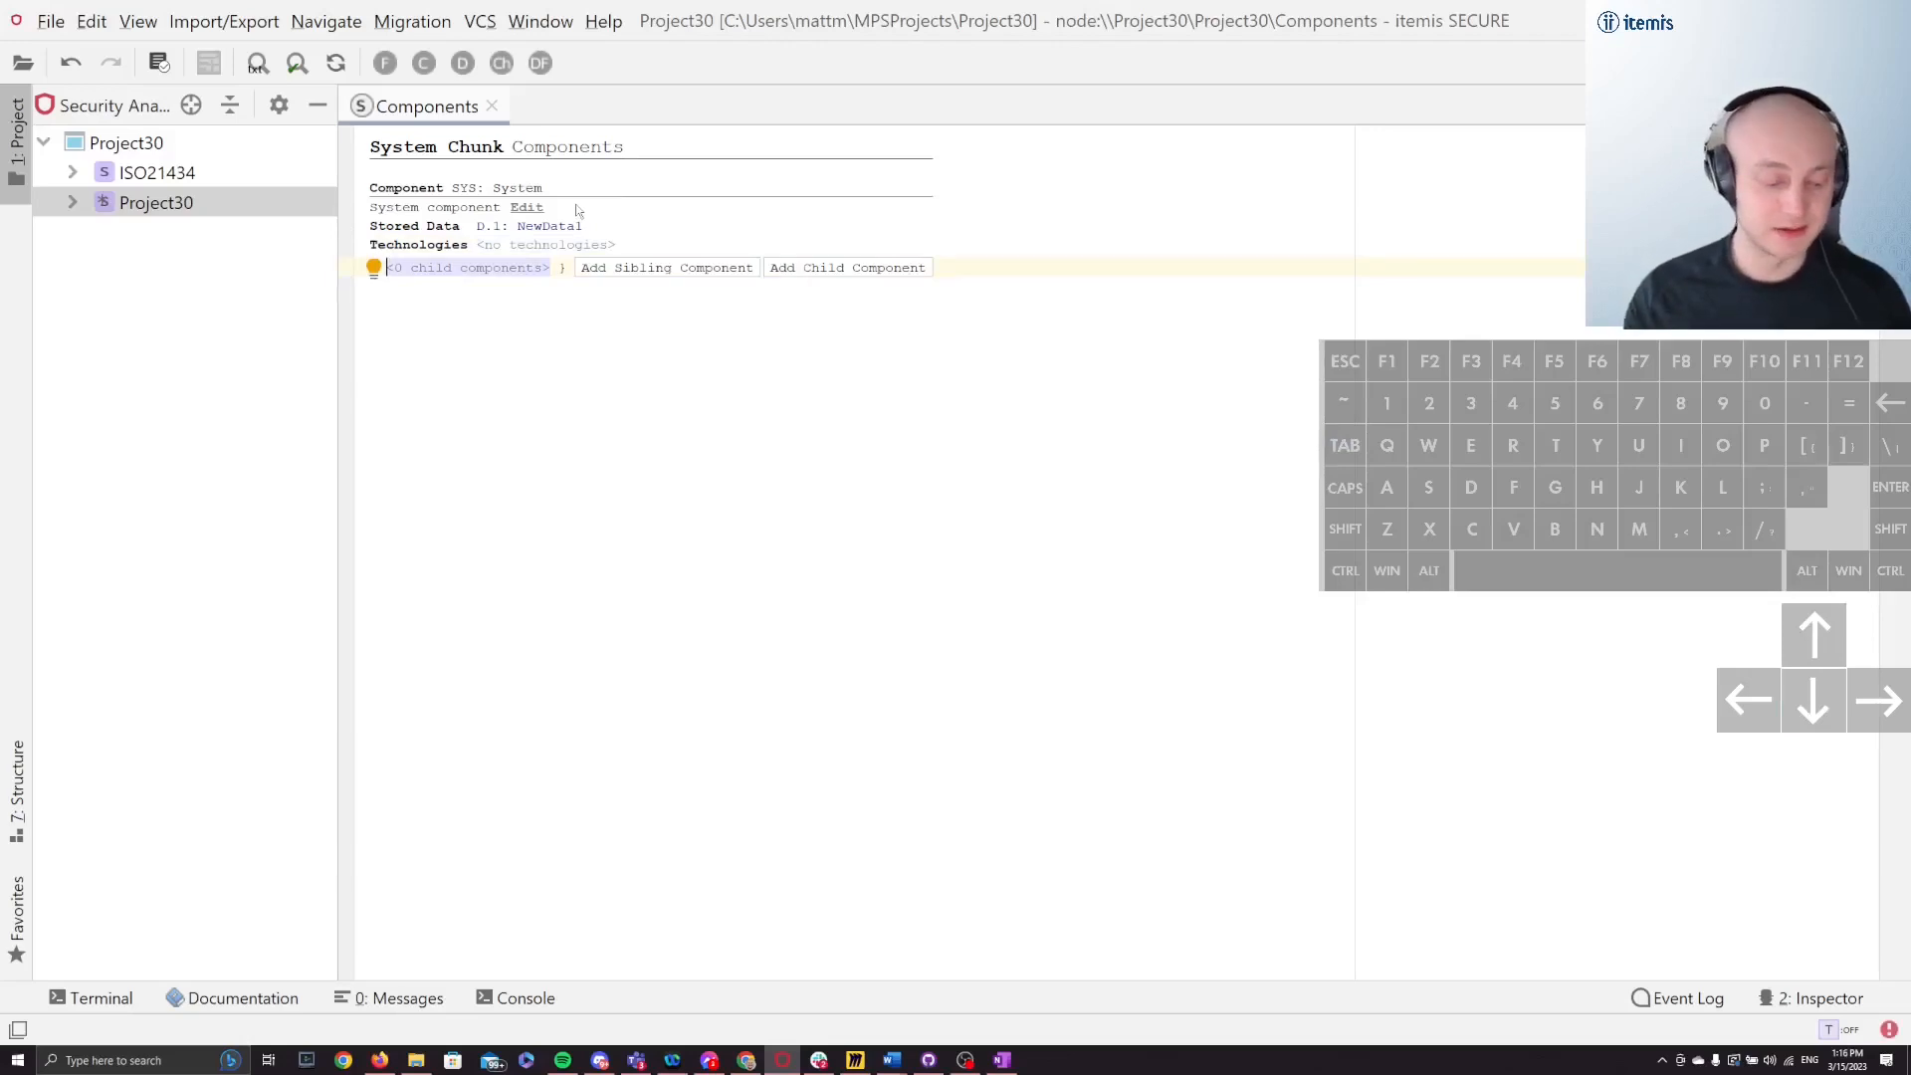
{"action": "key", "text": "ctrl+space"}
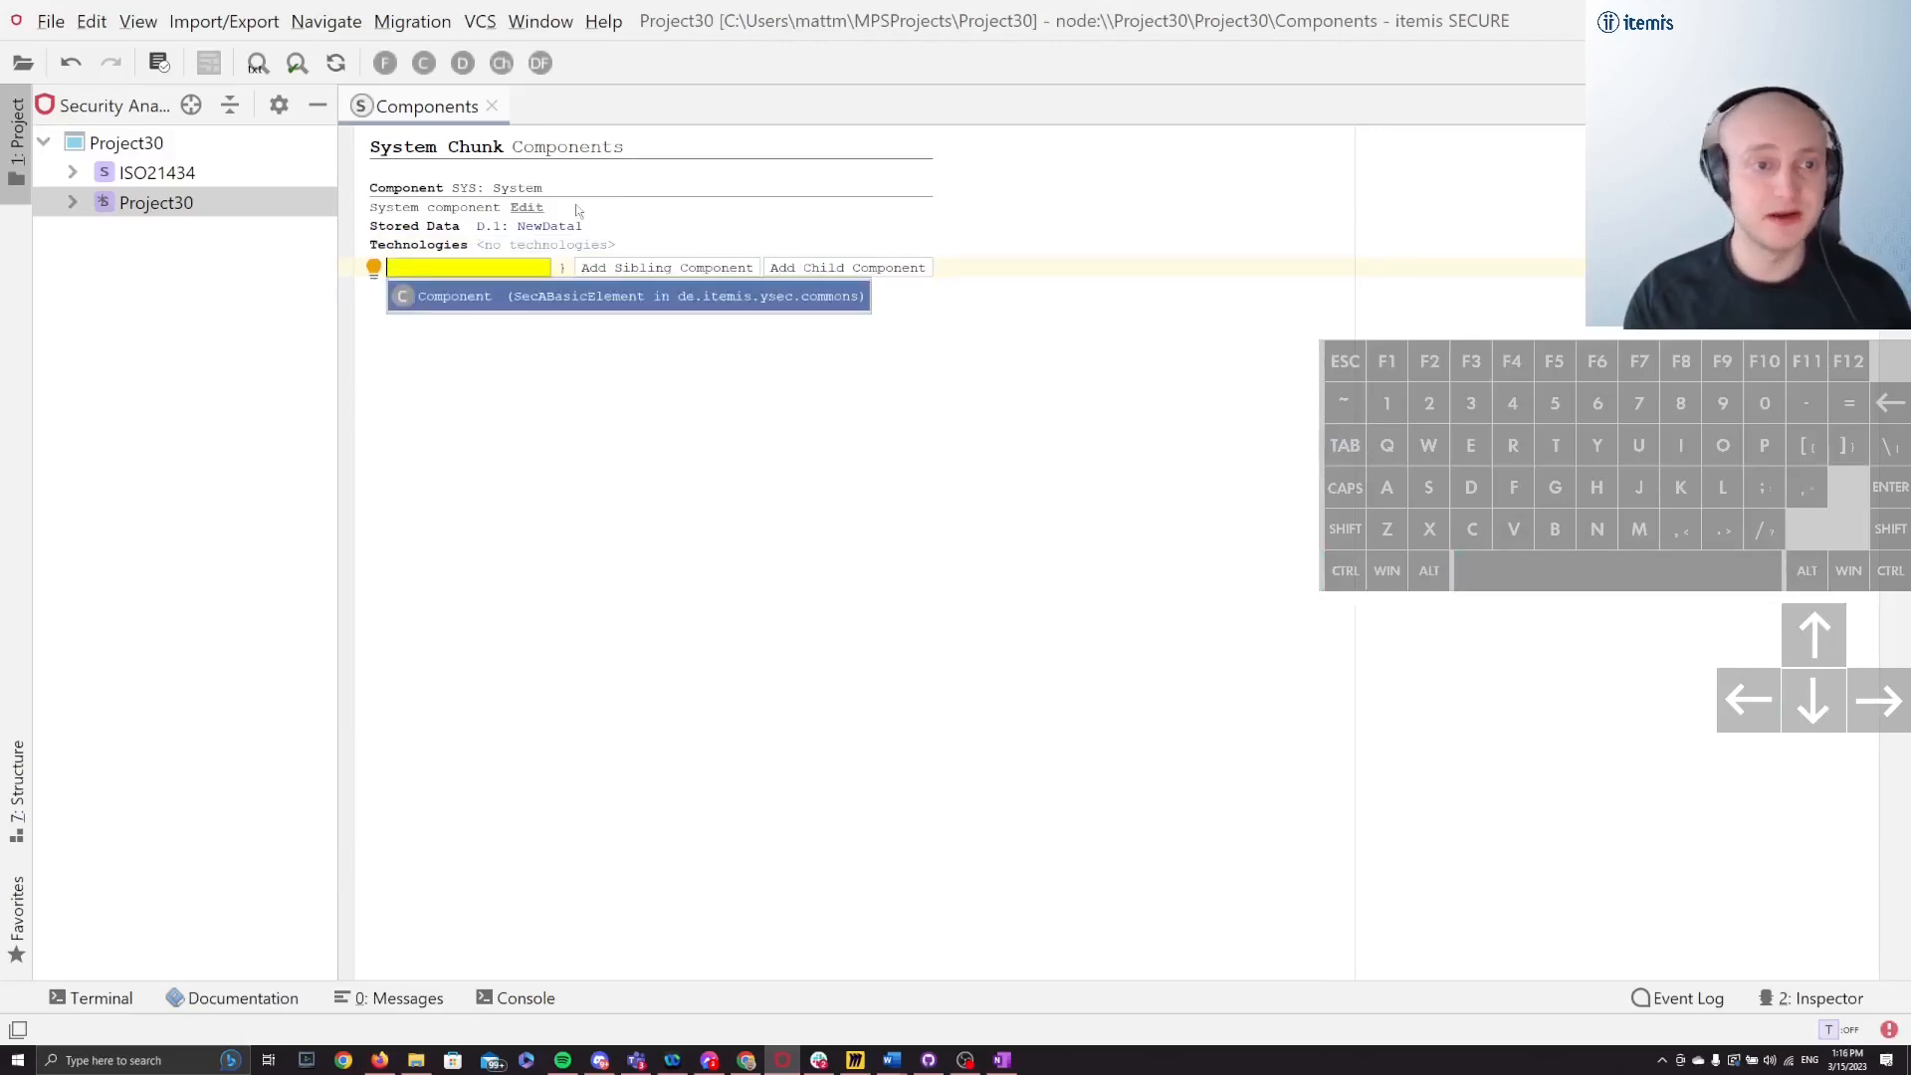
{"action": "key", "text": "Return"}
Step: Add a nested child component inside the first child component using code completion
{"action": "key", "text": "Tab"}
{"action": "key", "text": "Tab"}
{"action": "key", "text": "Tab"}
{"action": "key", "text": "Tab"}
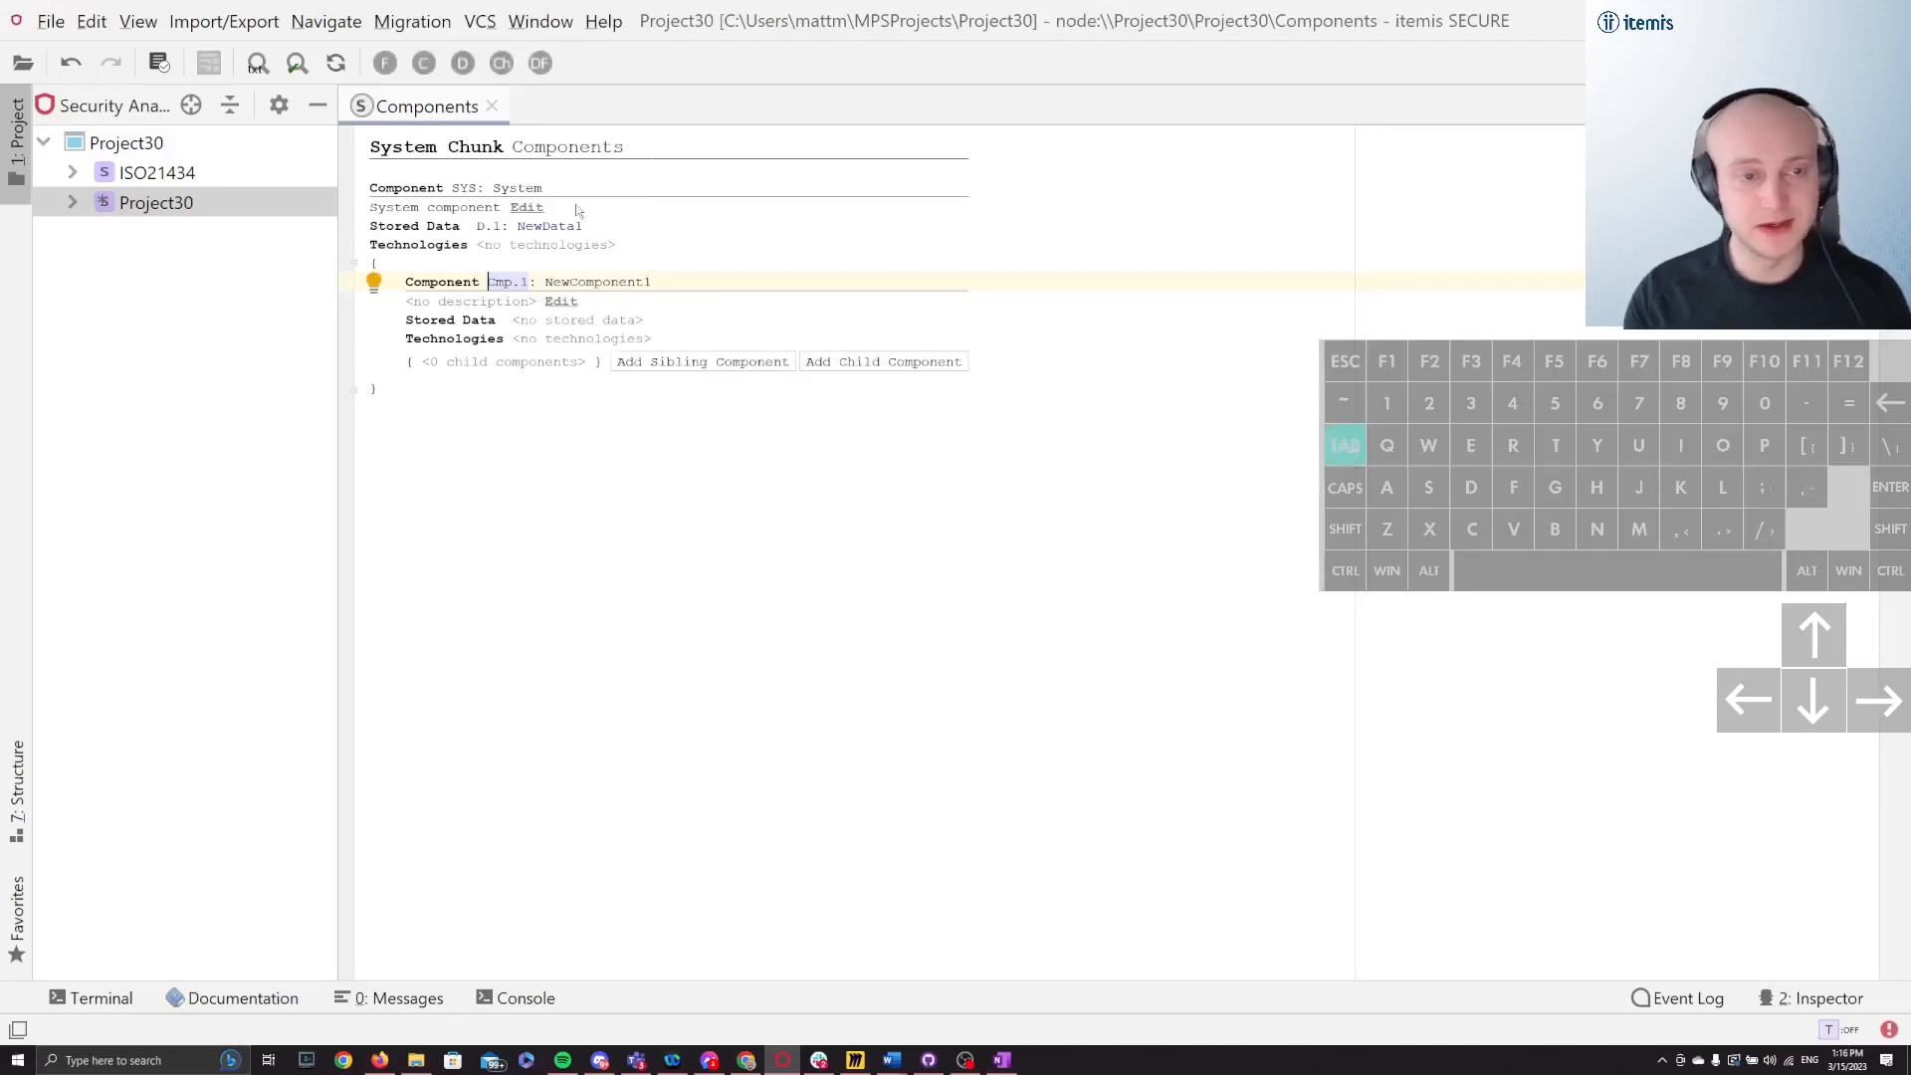
{"action": "key", "text": "ctrl+space"}
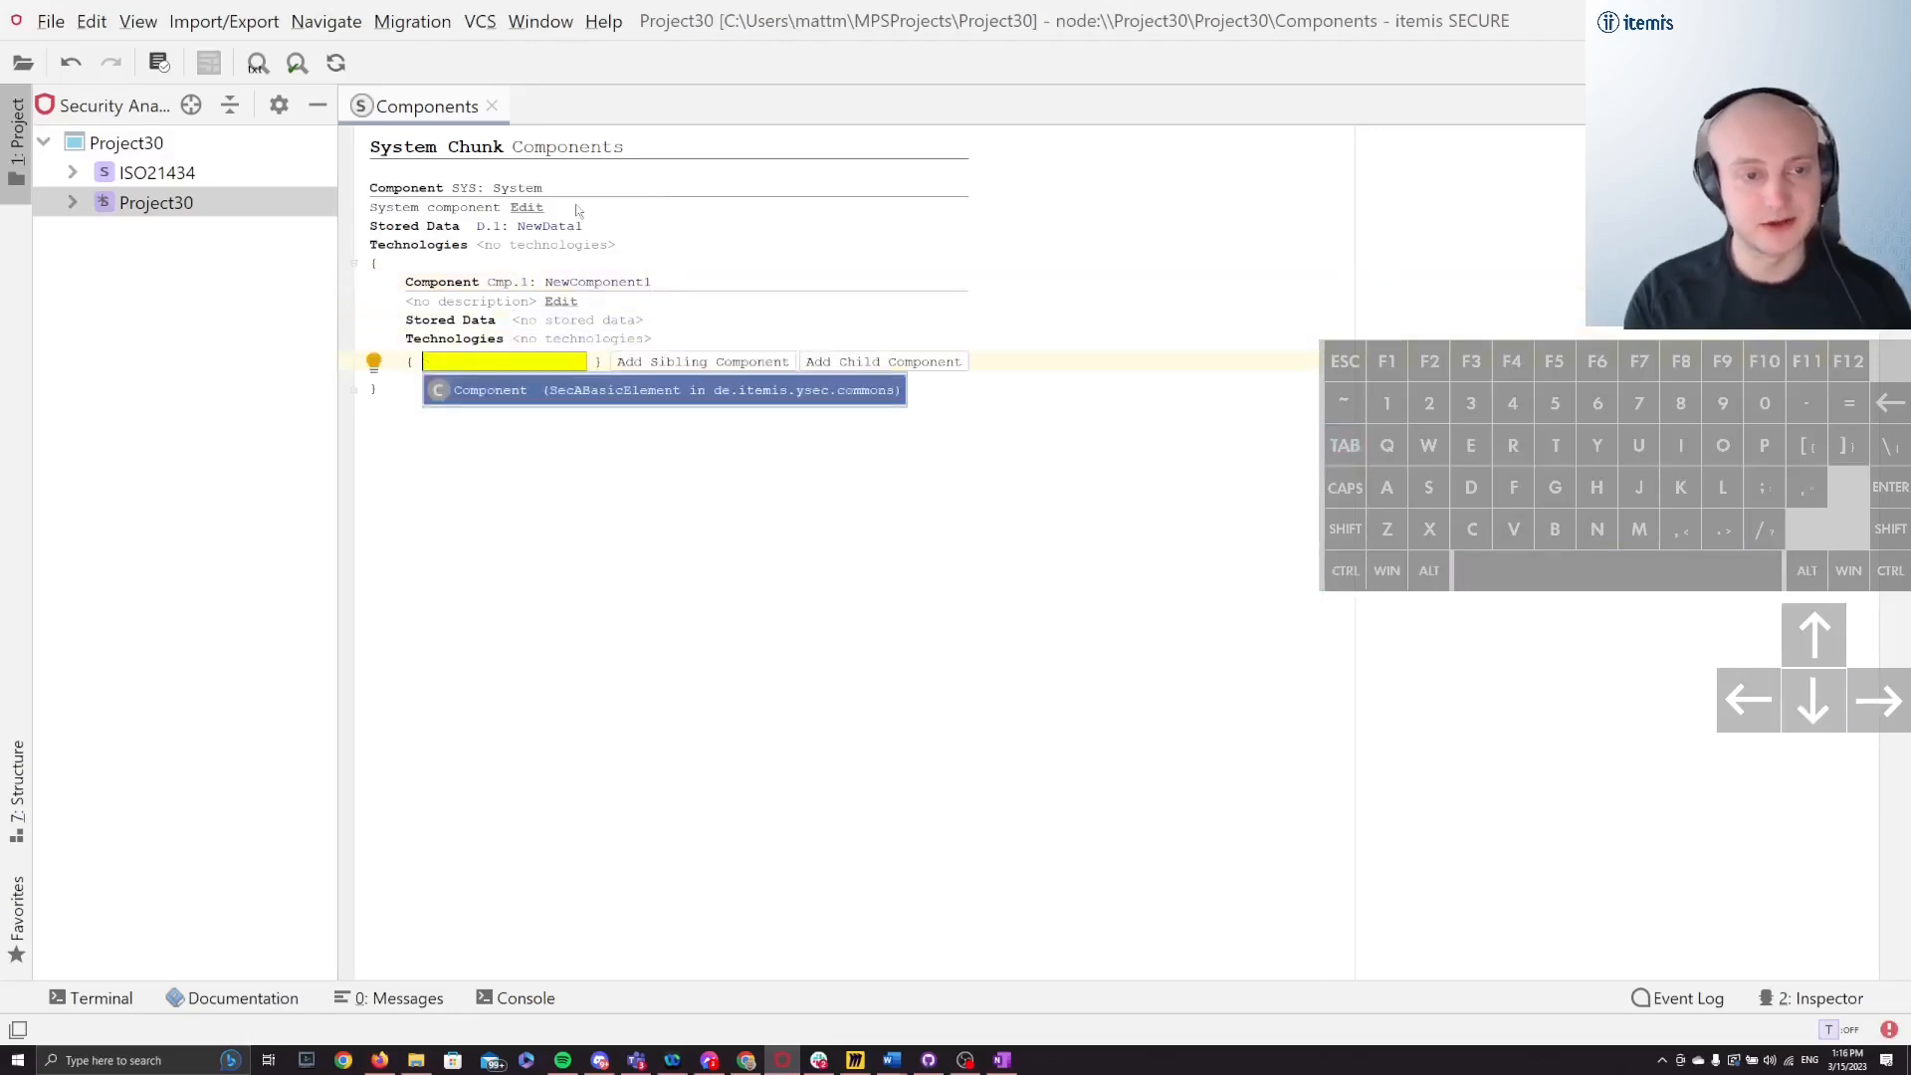
{"action": "key", "text": "Return"}
Step: Move the cursor down to the innermost component's child components, and back through the fields to System's Technologies
{"action": "key", "text": "Down"}
{"action": "key", "text": "Down"}
{"action": "key", "text": "Down"}
{"action": "key", "text": "Tab"}
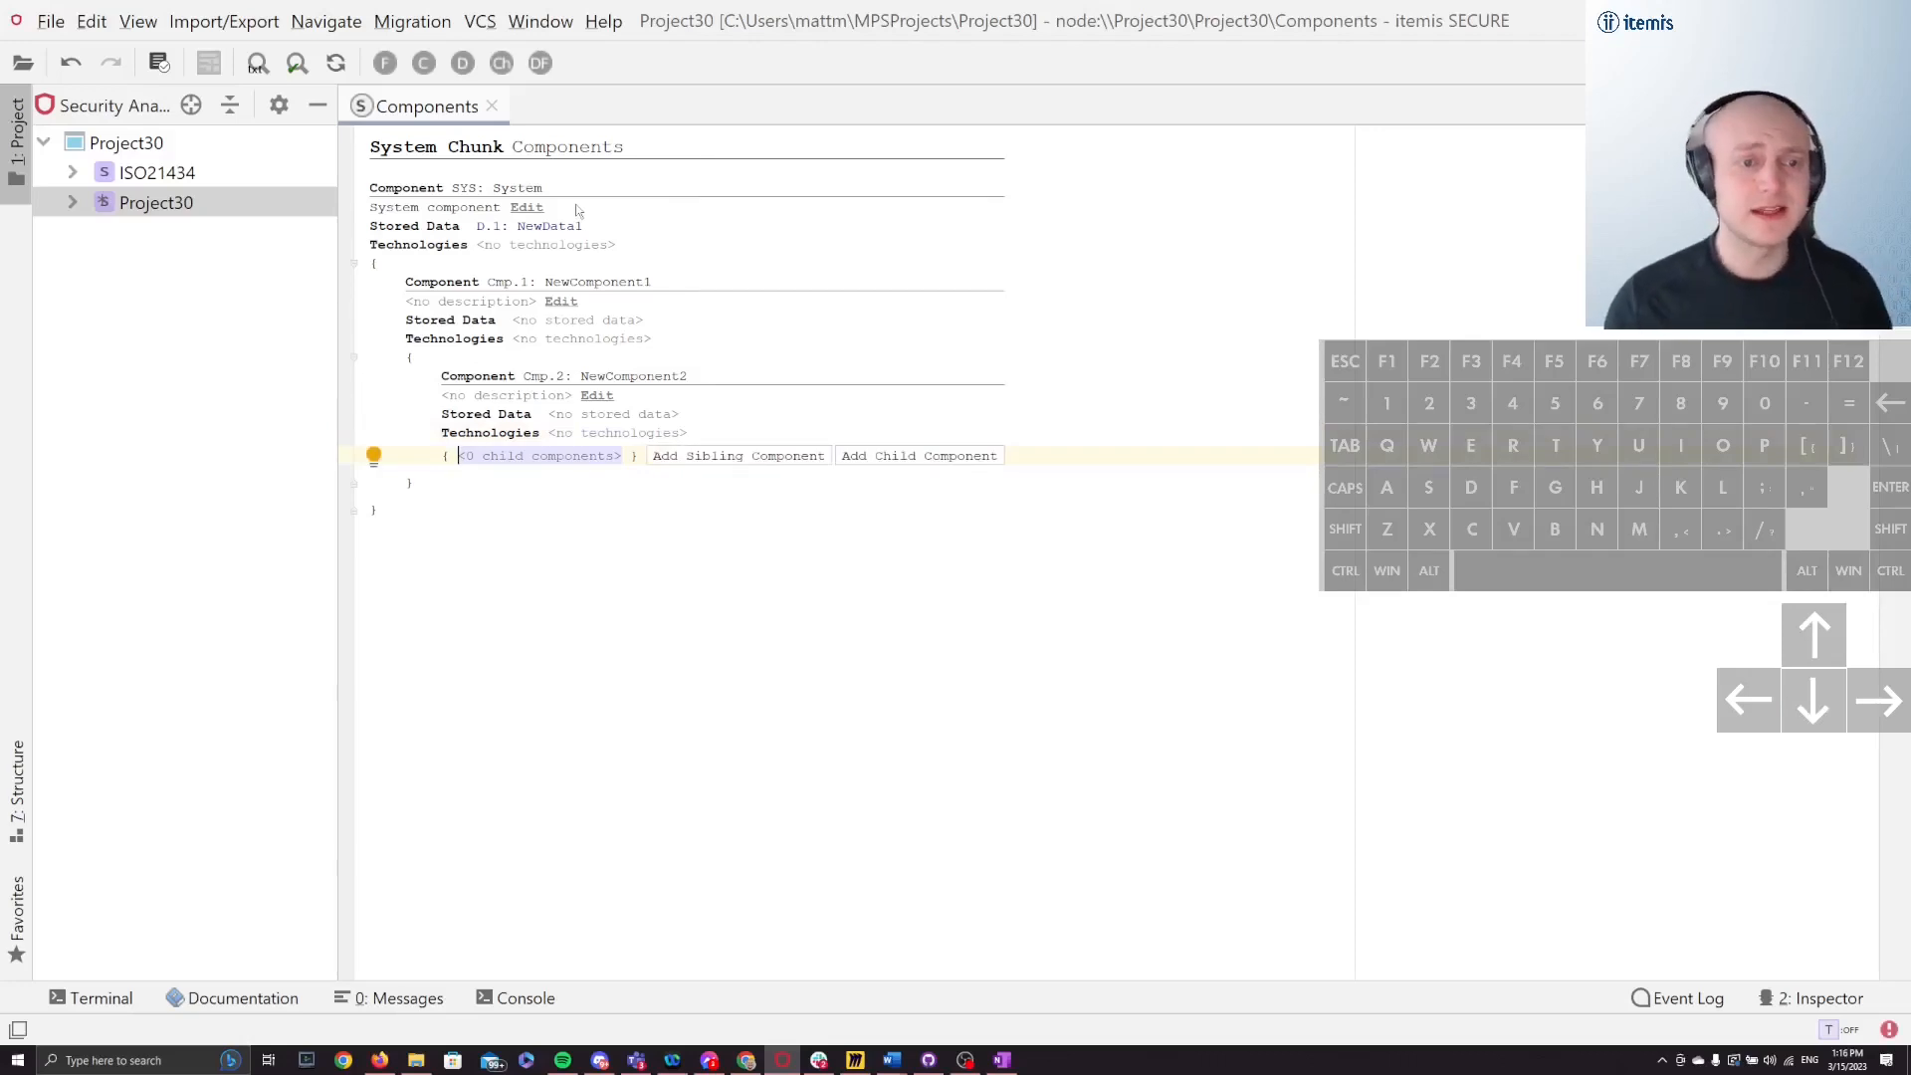
{"action": "key", "text": "Up"}
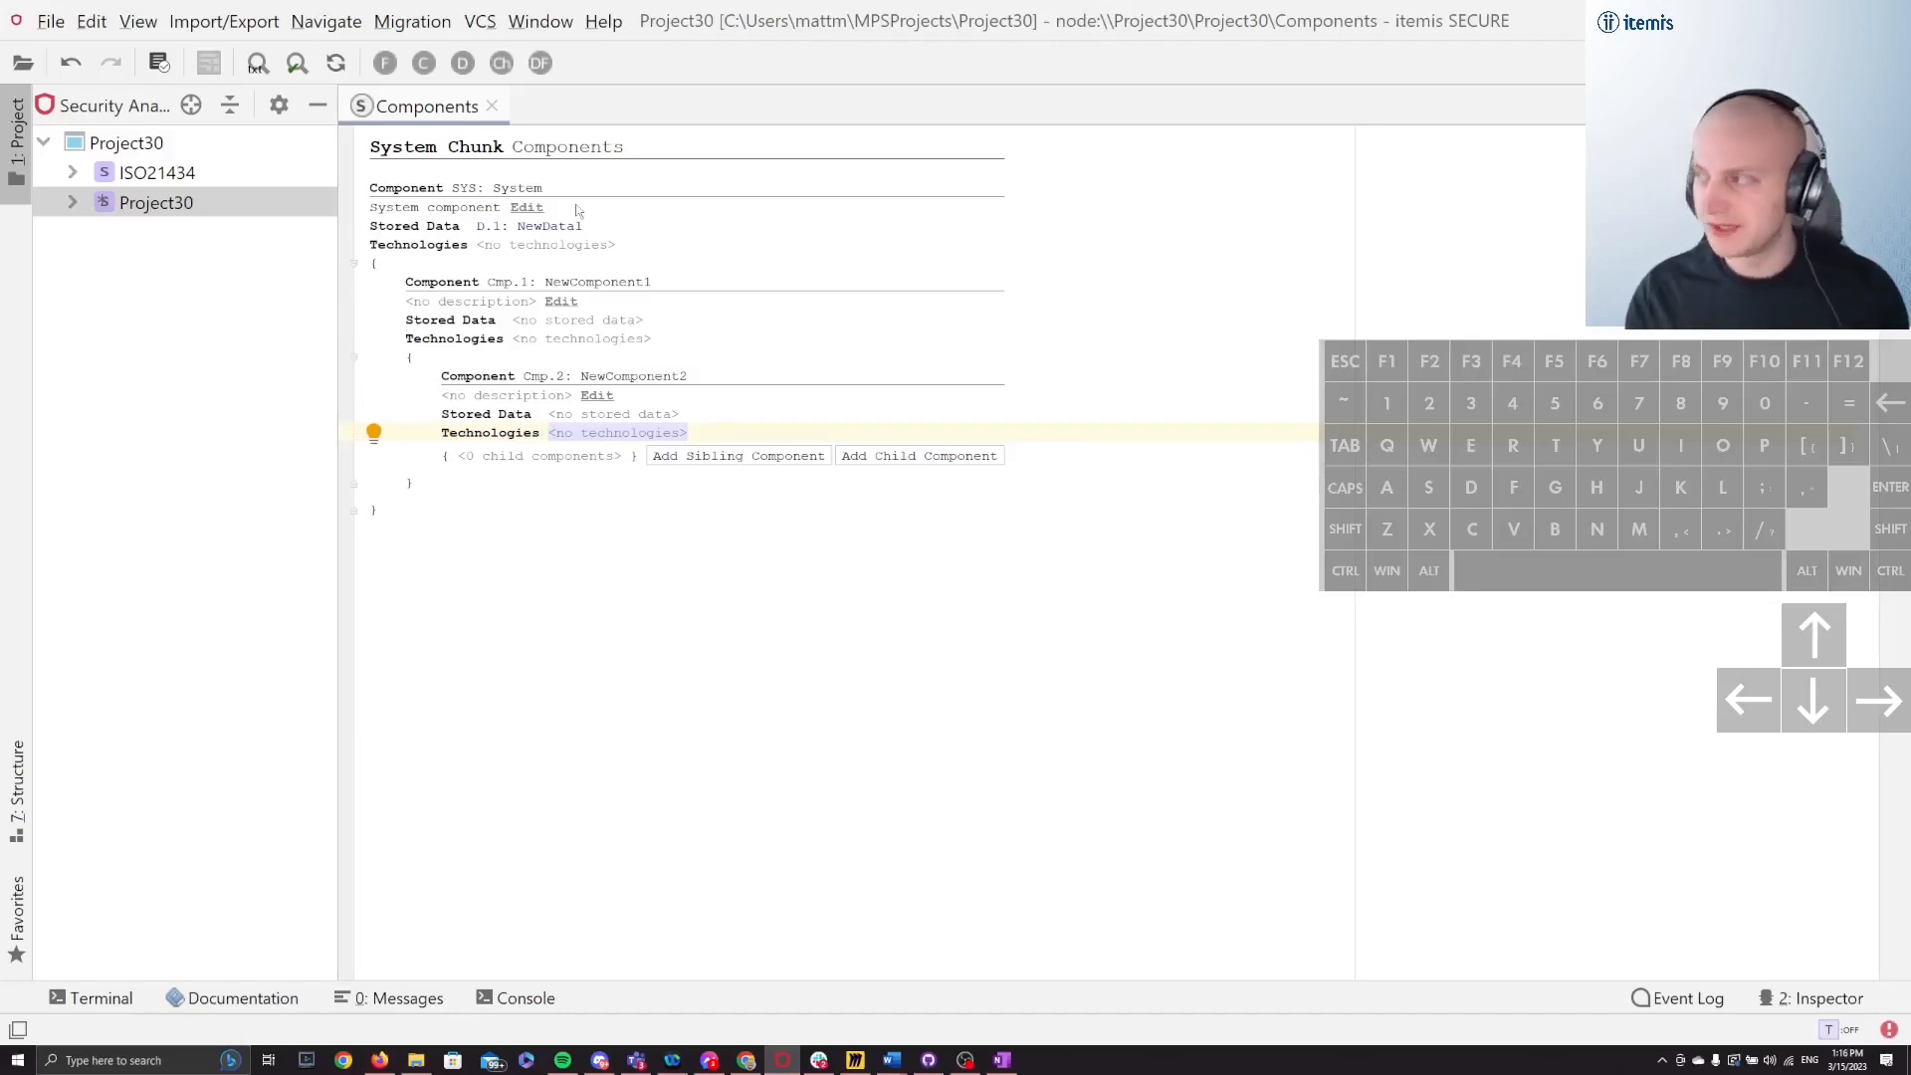
{"action": "key", "text": "shift"}
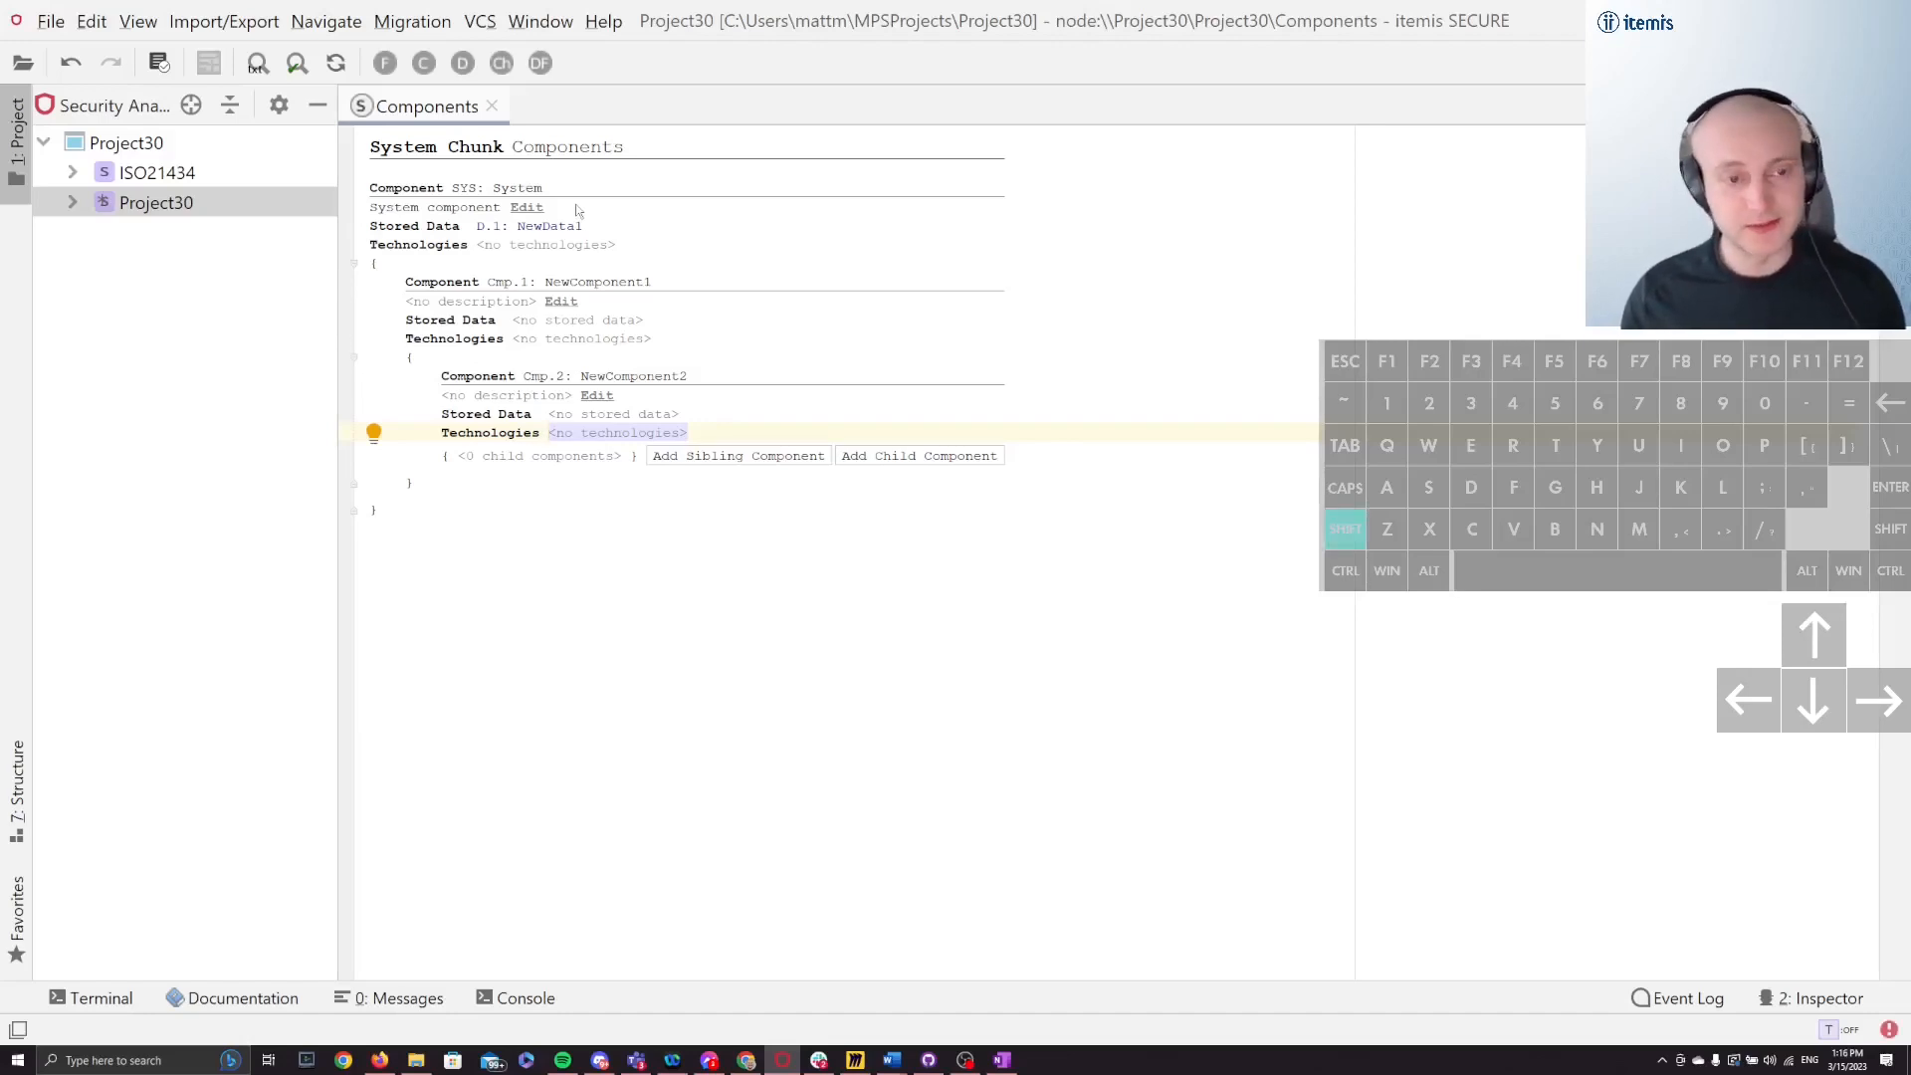
{"action": "key", "text": "shift+Tab"}
{"action": "key", "text": "shift+Tab"}
{"action": "key", "text": "shift+Tab"}
{"action": "key", "text": "shift+Tab"}
{"action": "key", "text": "shift+Tab"}
{"action": "key", "text": "shift+Tab"}
{"action": "key", "text": "shift+Tab"}
{"action": "key", "text": "shift+Tab"}
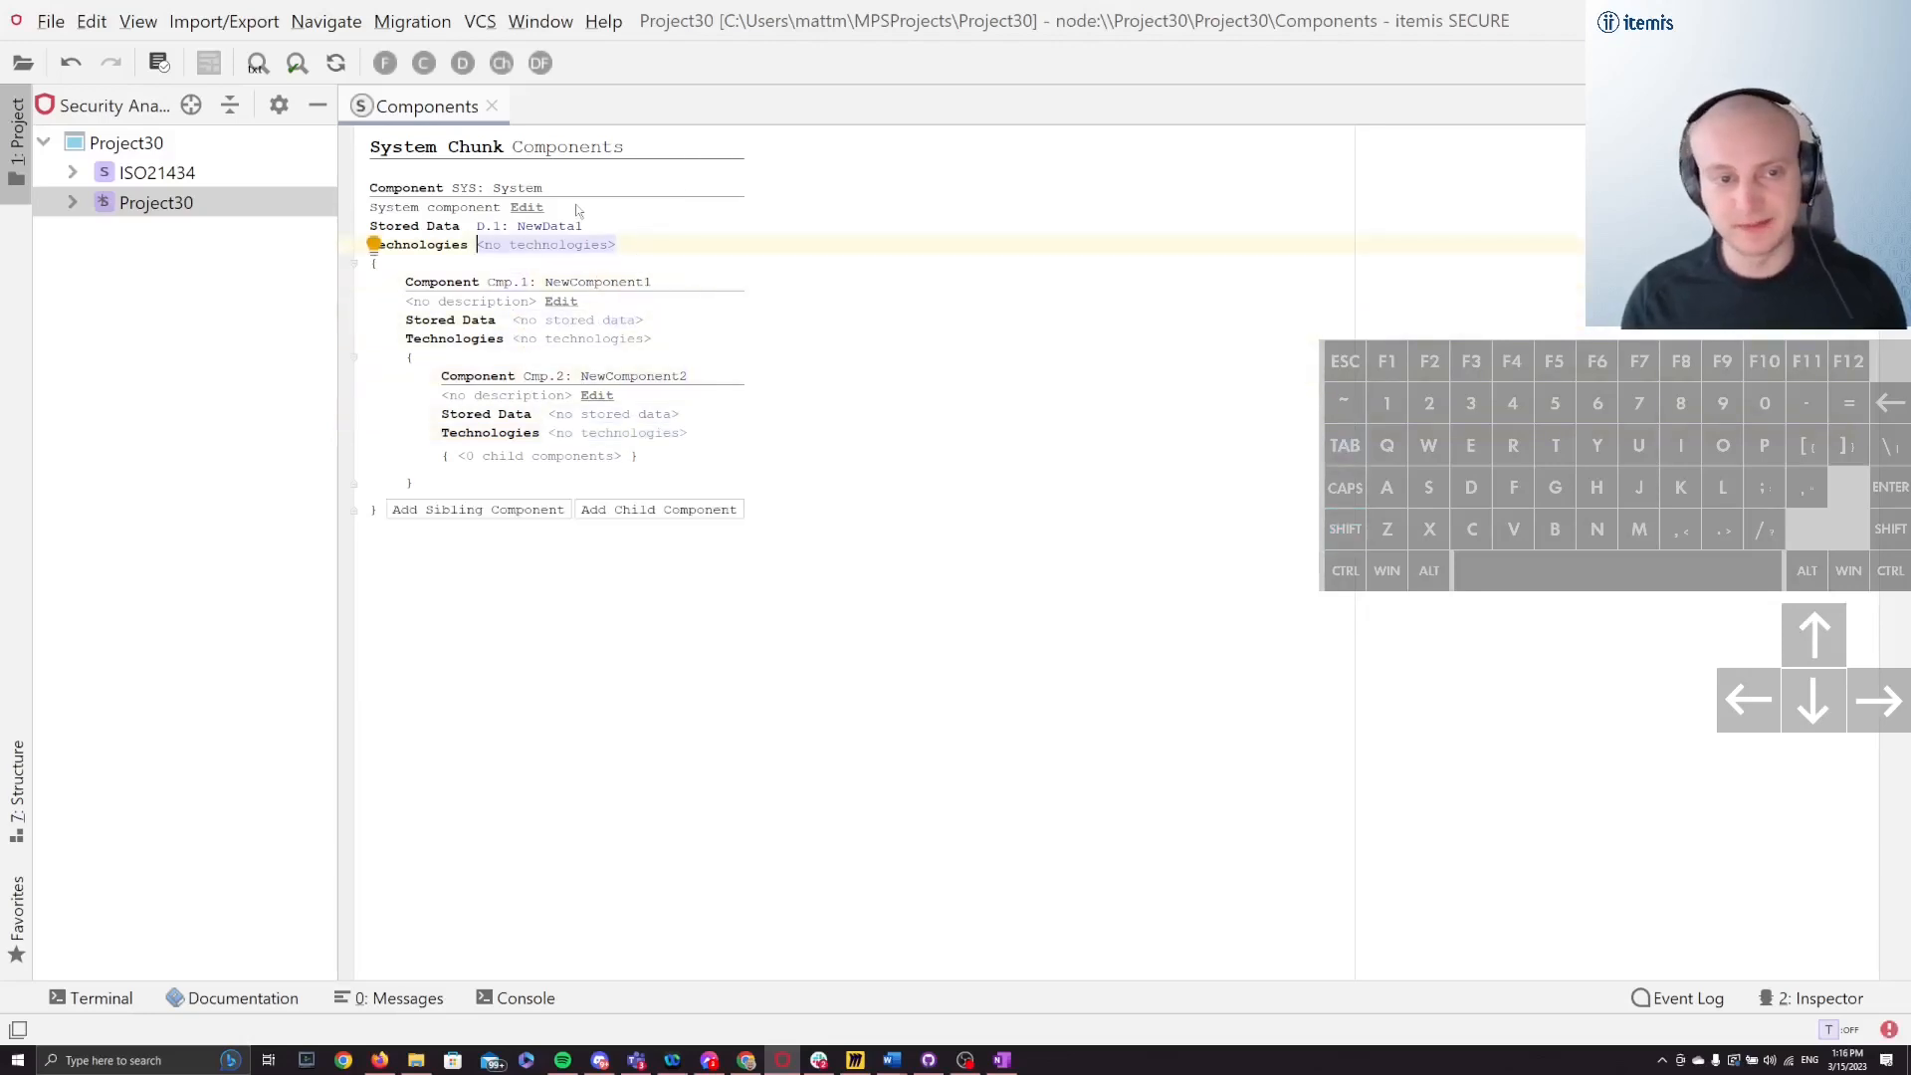
Step: Move the cursor line by line down to the innermost component's Technologies field
{"action": "key", "text": "Down"}
{"action": "key", "text": "Down"}
{"action": "key", "text": "Down"}
{"action": "key", "text": "Down"}
{"action": "key", "text": "Down"}
{"action": "key", "text": "Down"}
{"action": "key", "text": "Down"}
{"action": "key", "text": "Down"}
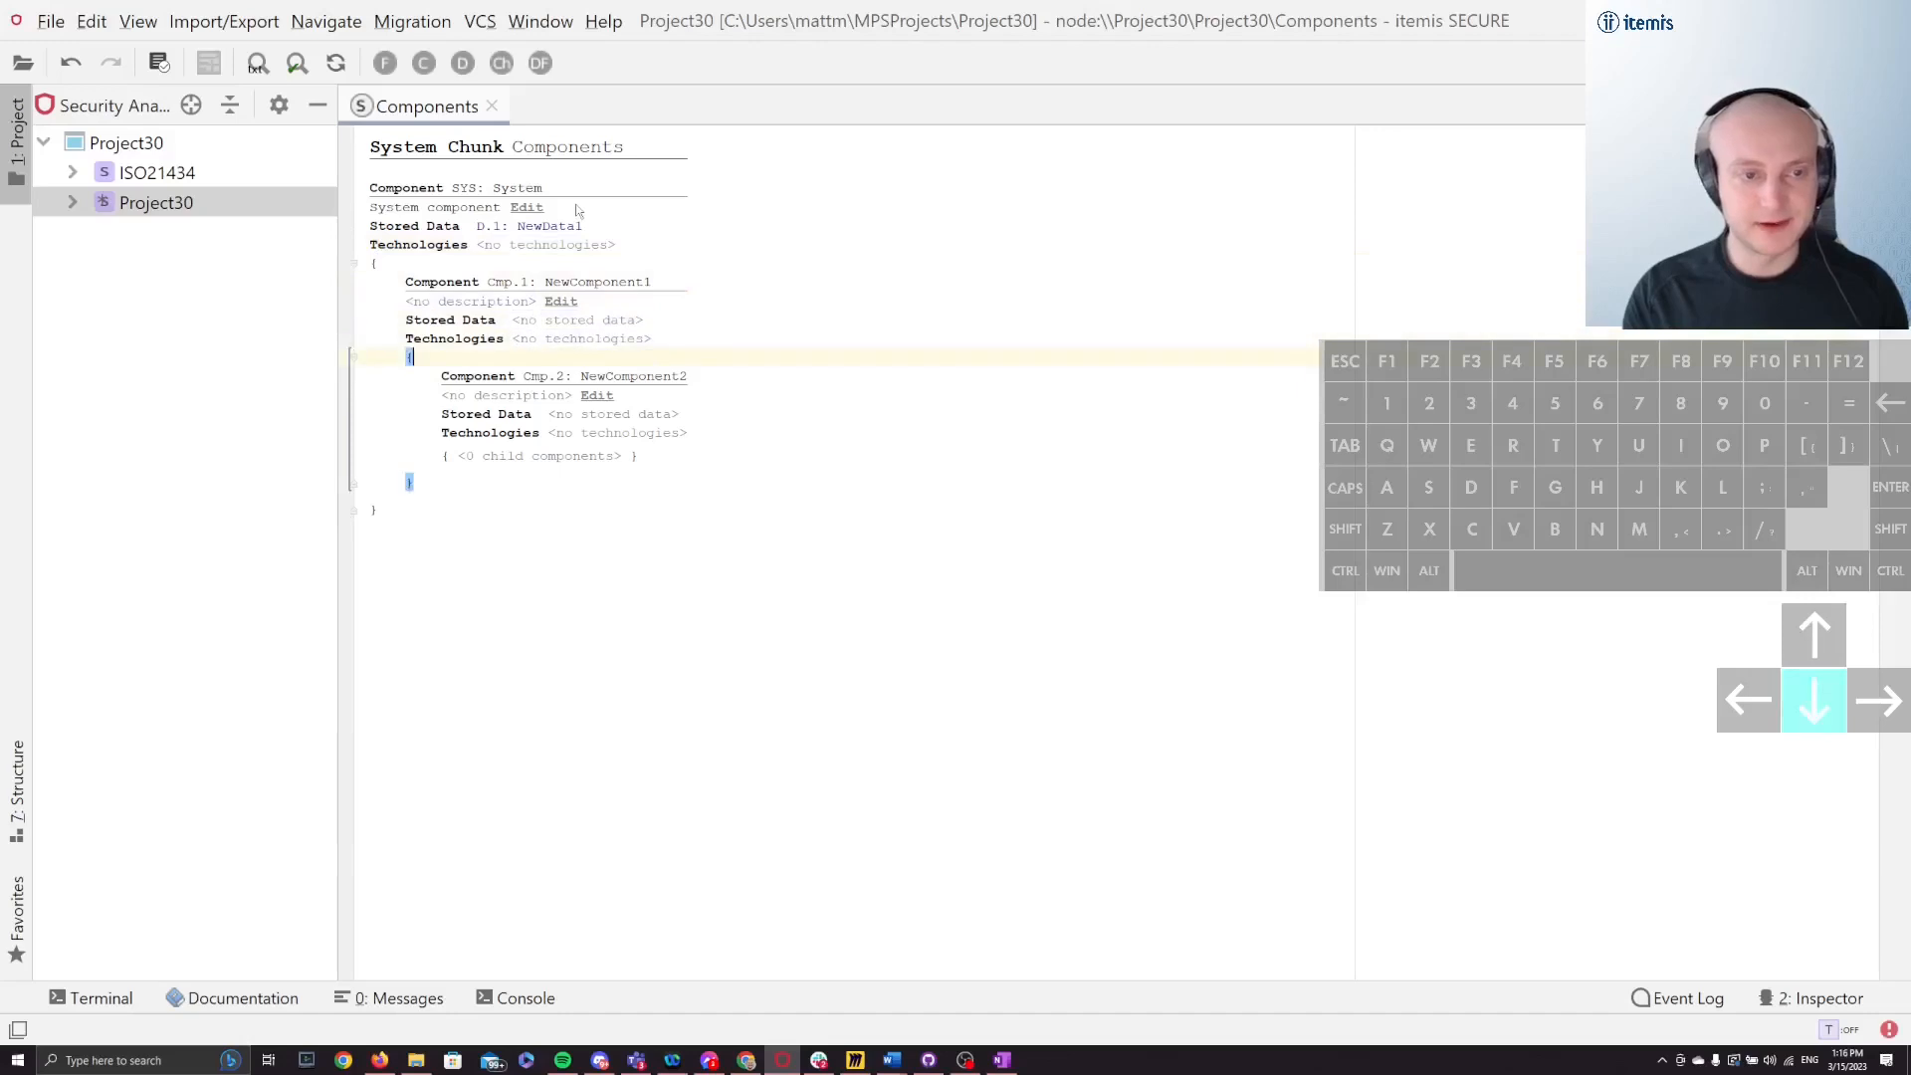
{"action": "key", "text": "Down"}
{"action": "key", "text": "Down"}
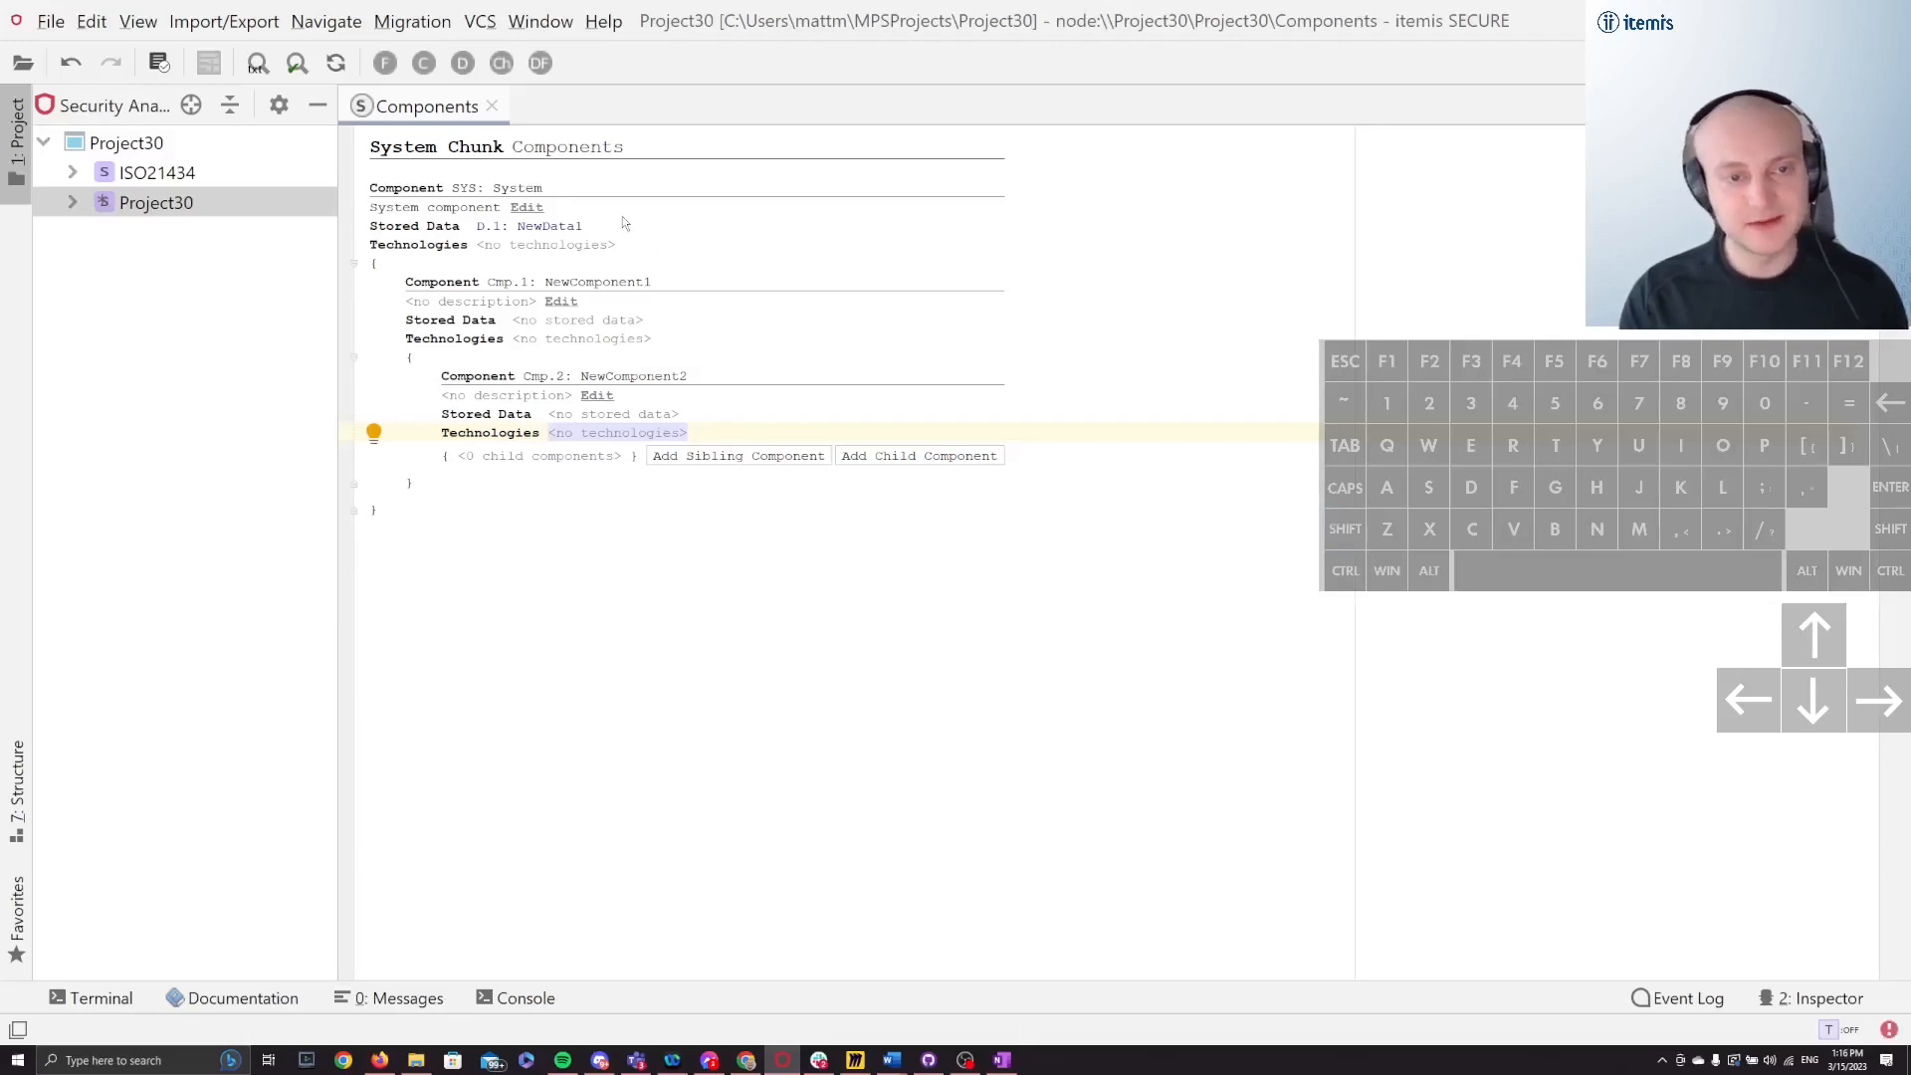
Step: Give the innermost component a new stored data entry and the technology CAN: Controller Area Network
{"action": "key", "text": "Tab"}
{"action": "key", "text": "shift+Tab"}
{"action": "key", "text": "shift+Tab"}
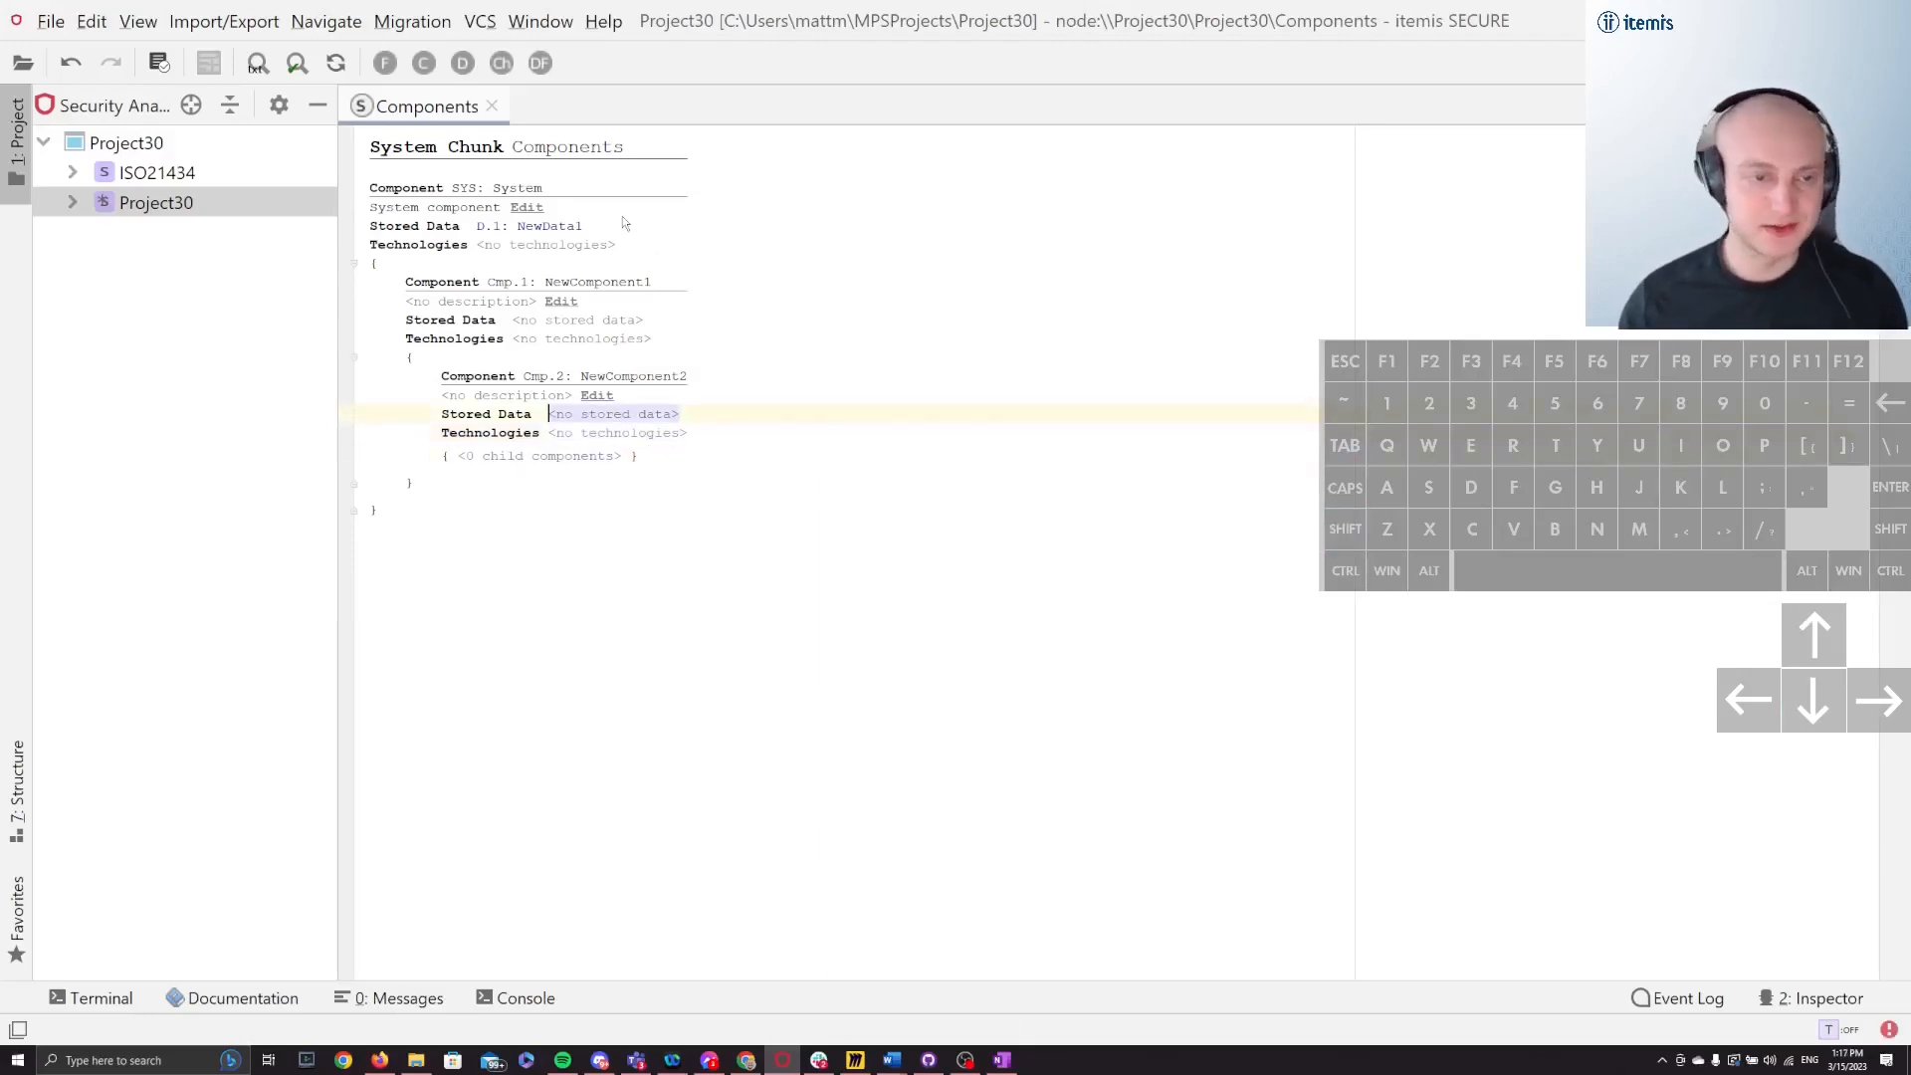
{"action": "key", "text": "ctrl+space"}
{"action": "key", "text": "Down"}
{"action": "key", "text": "Return"}
{"action": "key", "text": "Tab"}
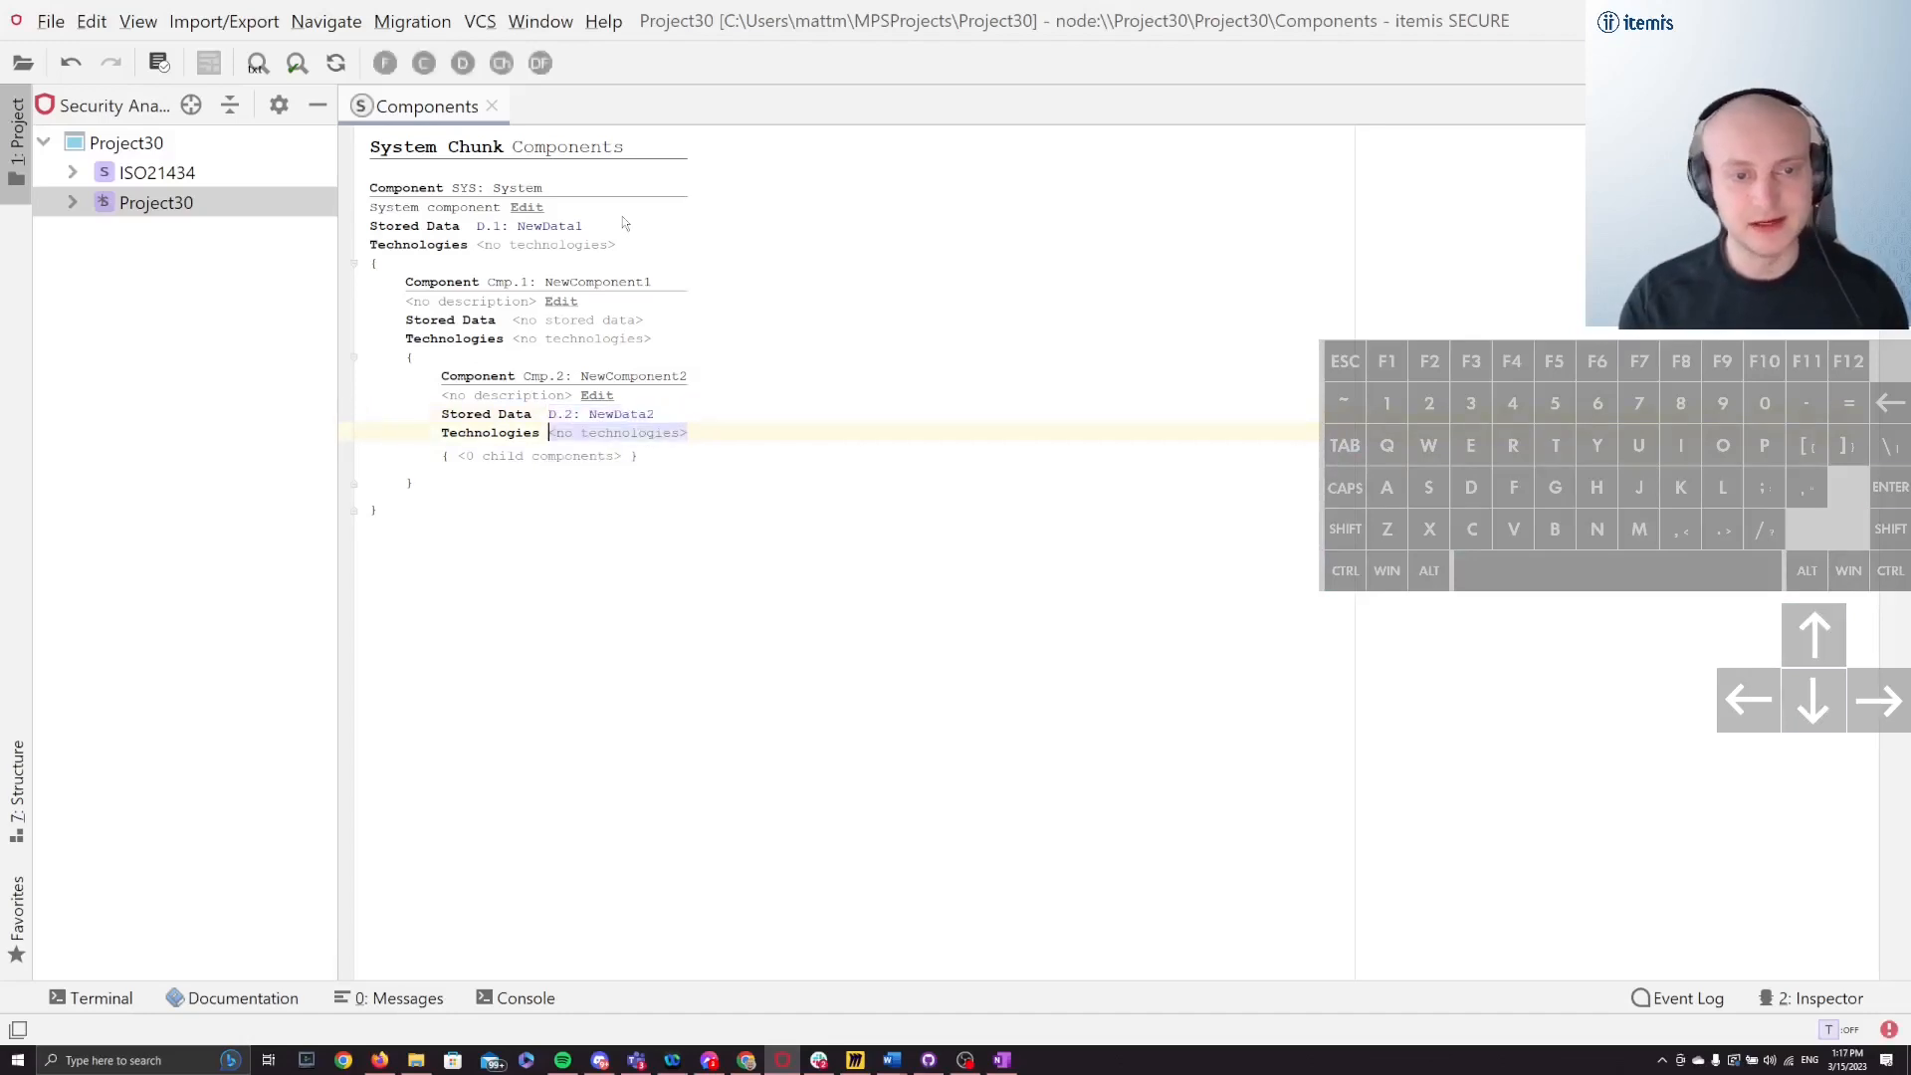
{"action": "key", "text": "ctrl+space"}
{"action": "key", "text": "Return"}
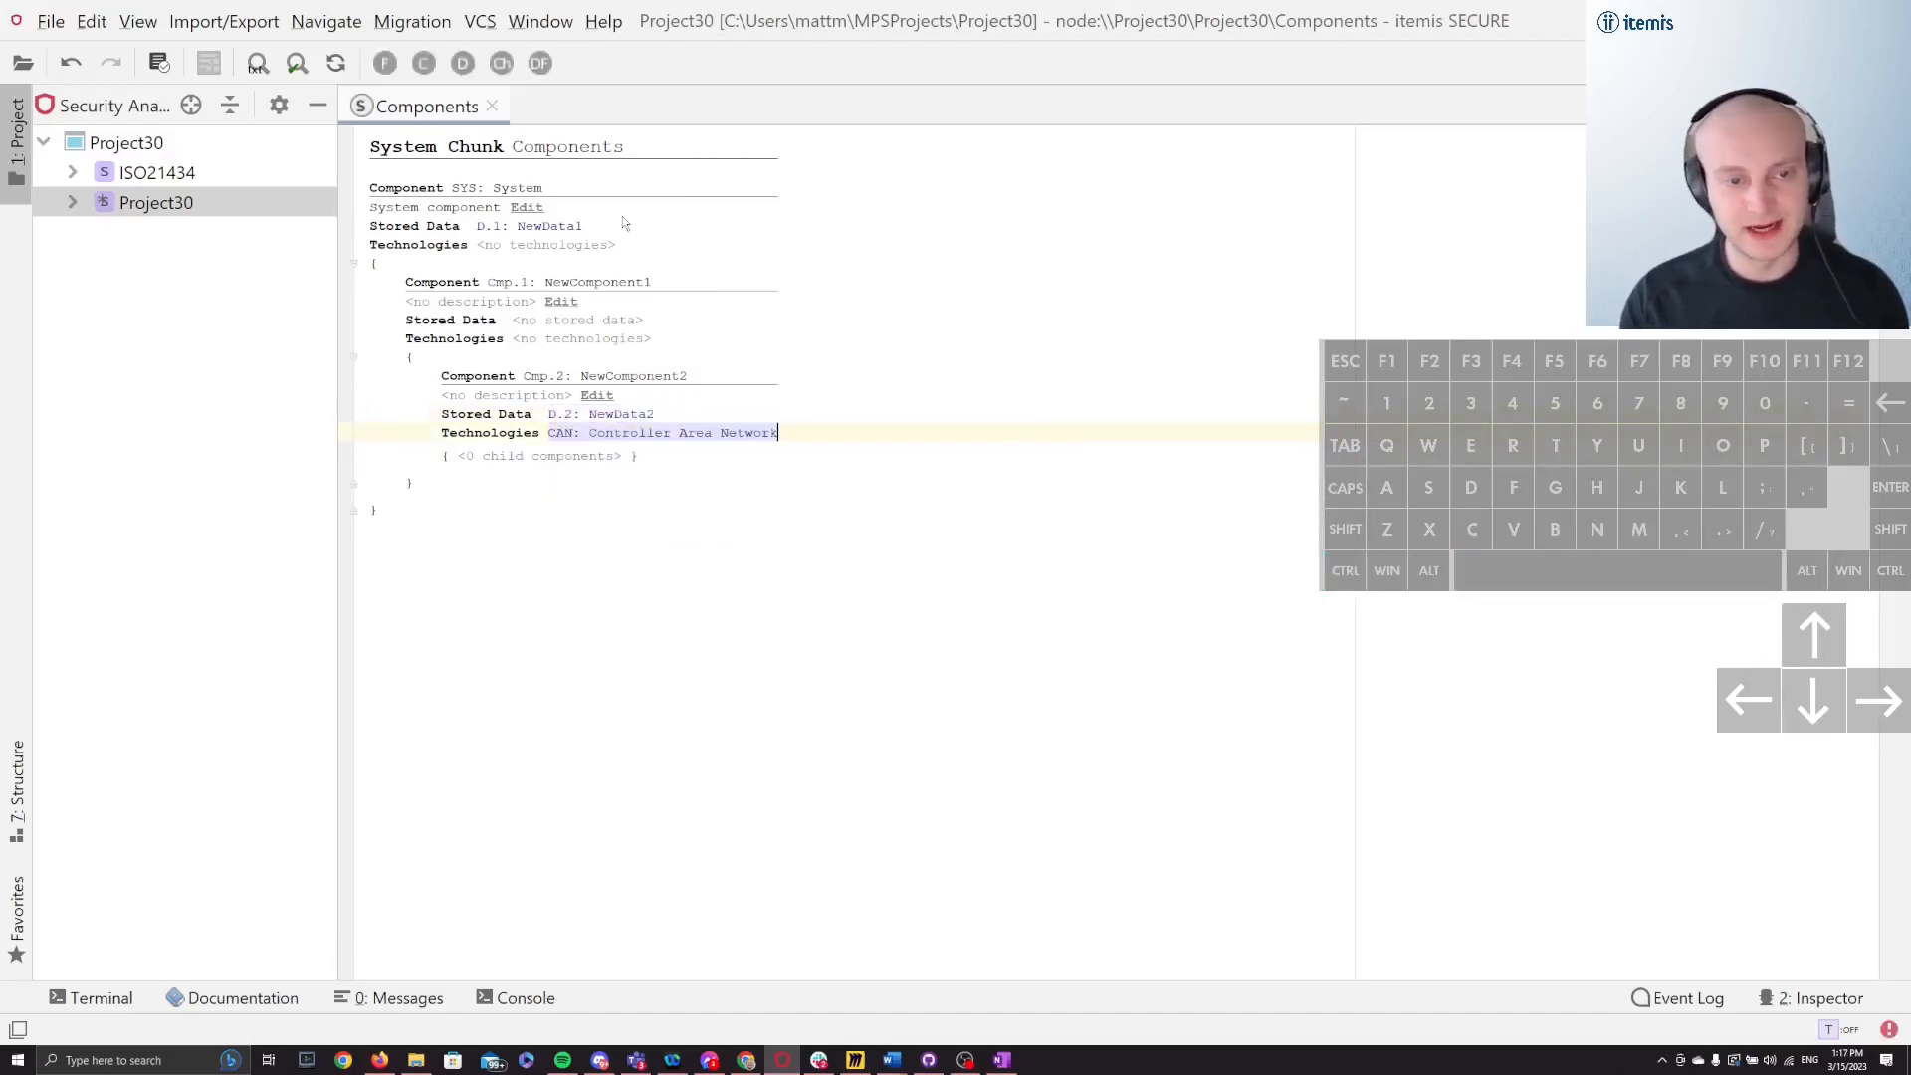
Step: Move the cursor back up from the innermost component to the System component's Stored Data
{"action": "key", "text": "shift+Tab"}
{"action": "key", "text": "shift+Tab"}
{"action": "key", "text": "shift+Tab"}
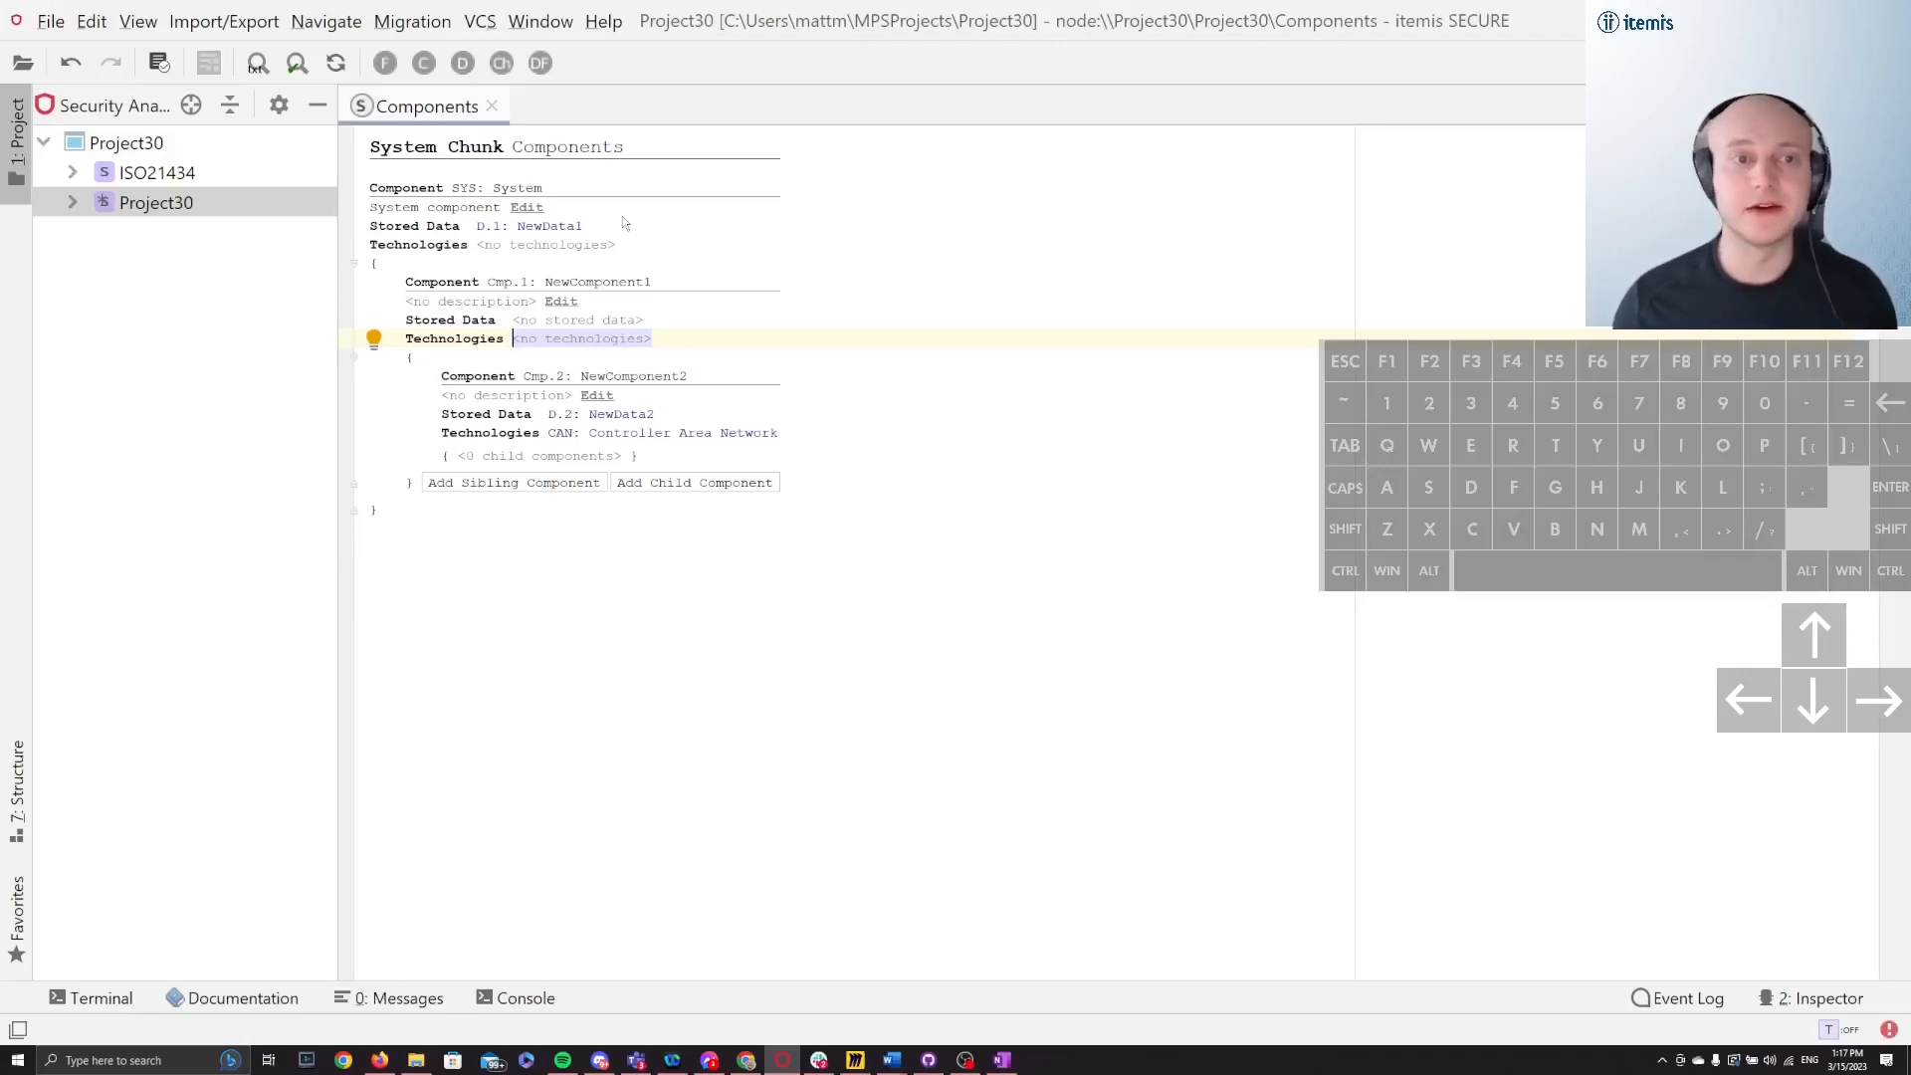
{"action": "key", "text": "Up"}
{"action": "key", "text": "Up"}
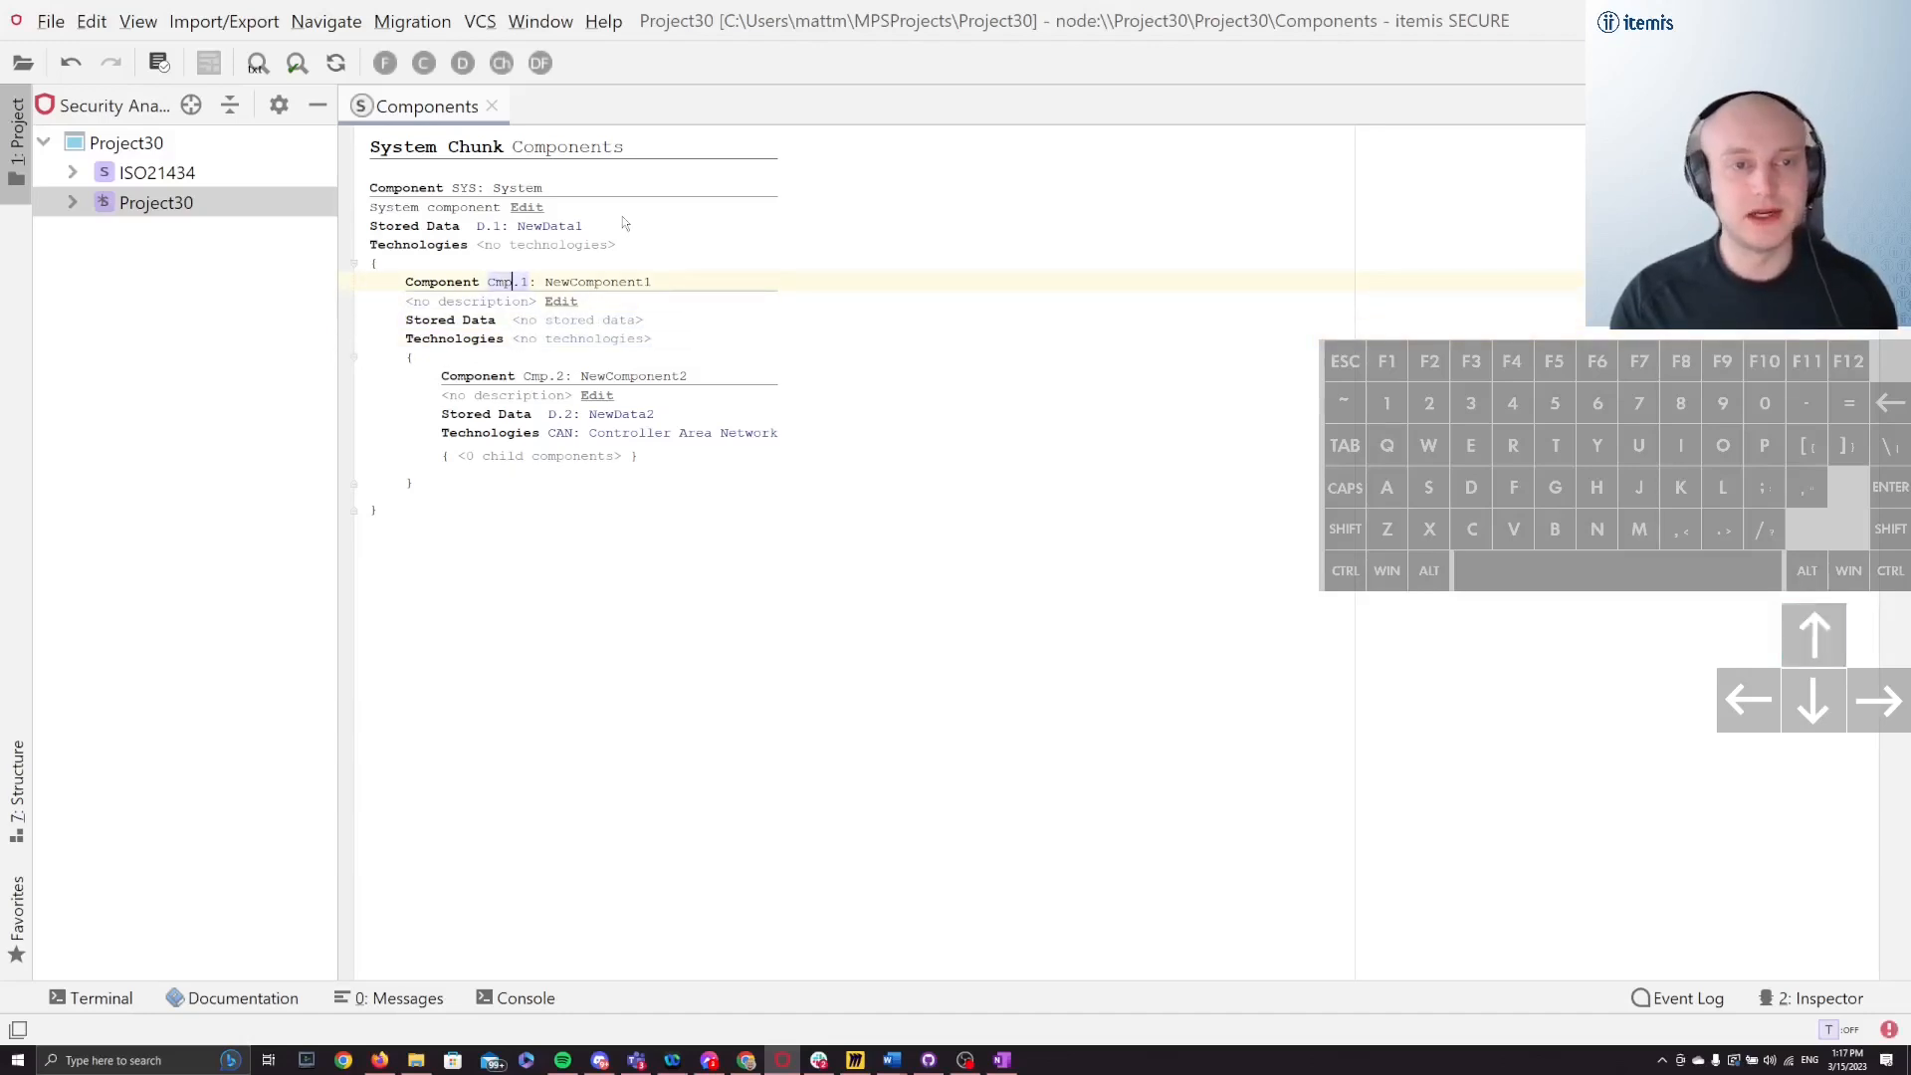
{"action": "key", "text": "Up"}
{"action": "key", "text": "Up"}
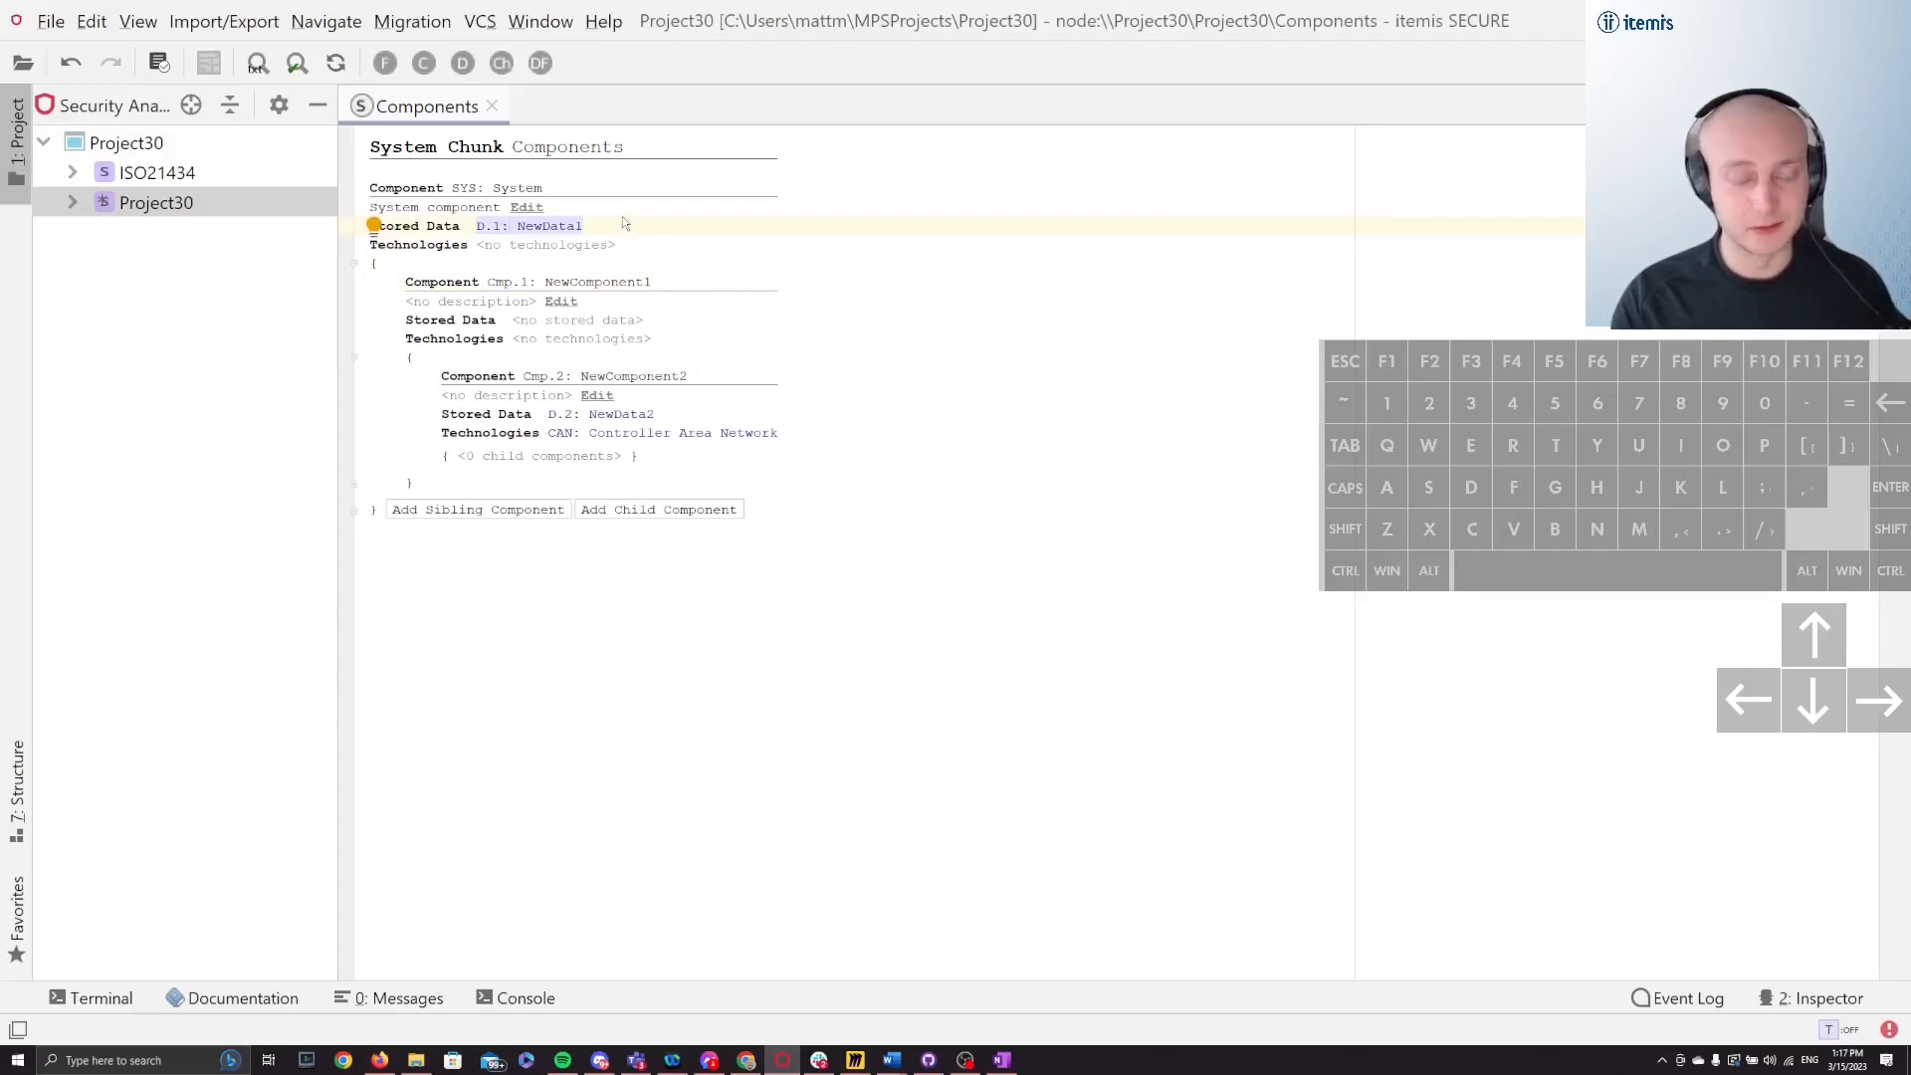
Step: Move the cursor line by line down to the innermost component's heading
{"action": "key", "text": "Down"}
{"action": "key", "text": "Down"}
{"action": "key", "text": "Down"}
{"action": "key", "text": "Down"}
{"action": "key", "text": "Down"}
{"action": "key", "text": "Down"}
{"action": "key", "text": "Down"}
{"action": "key", "text": "Down"}
{"action": "key", "text": "Down"}
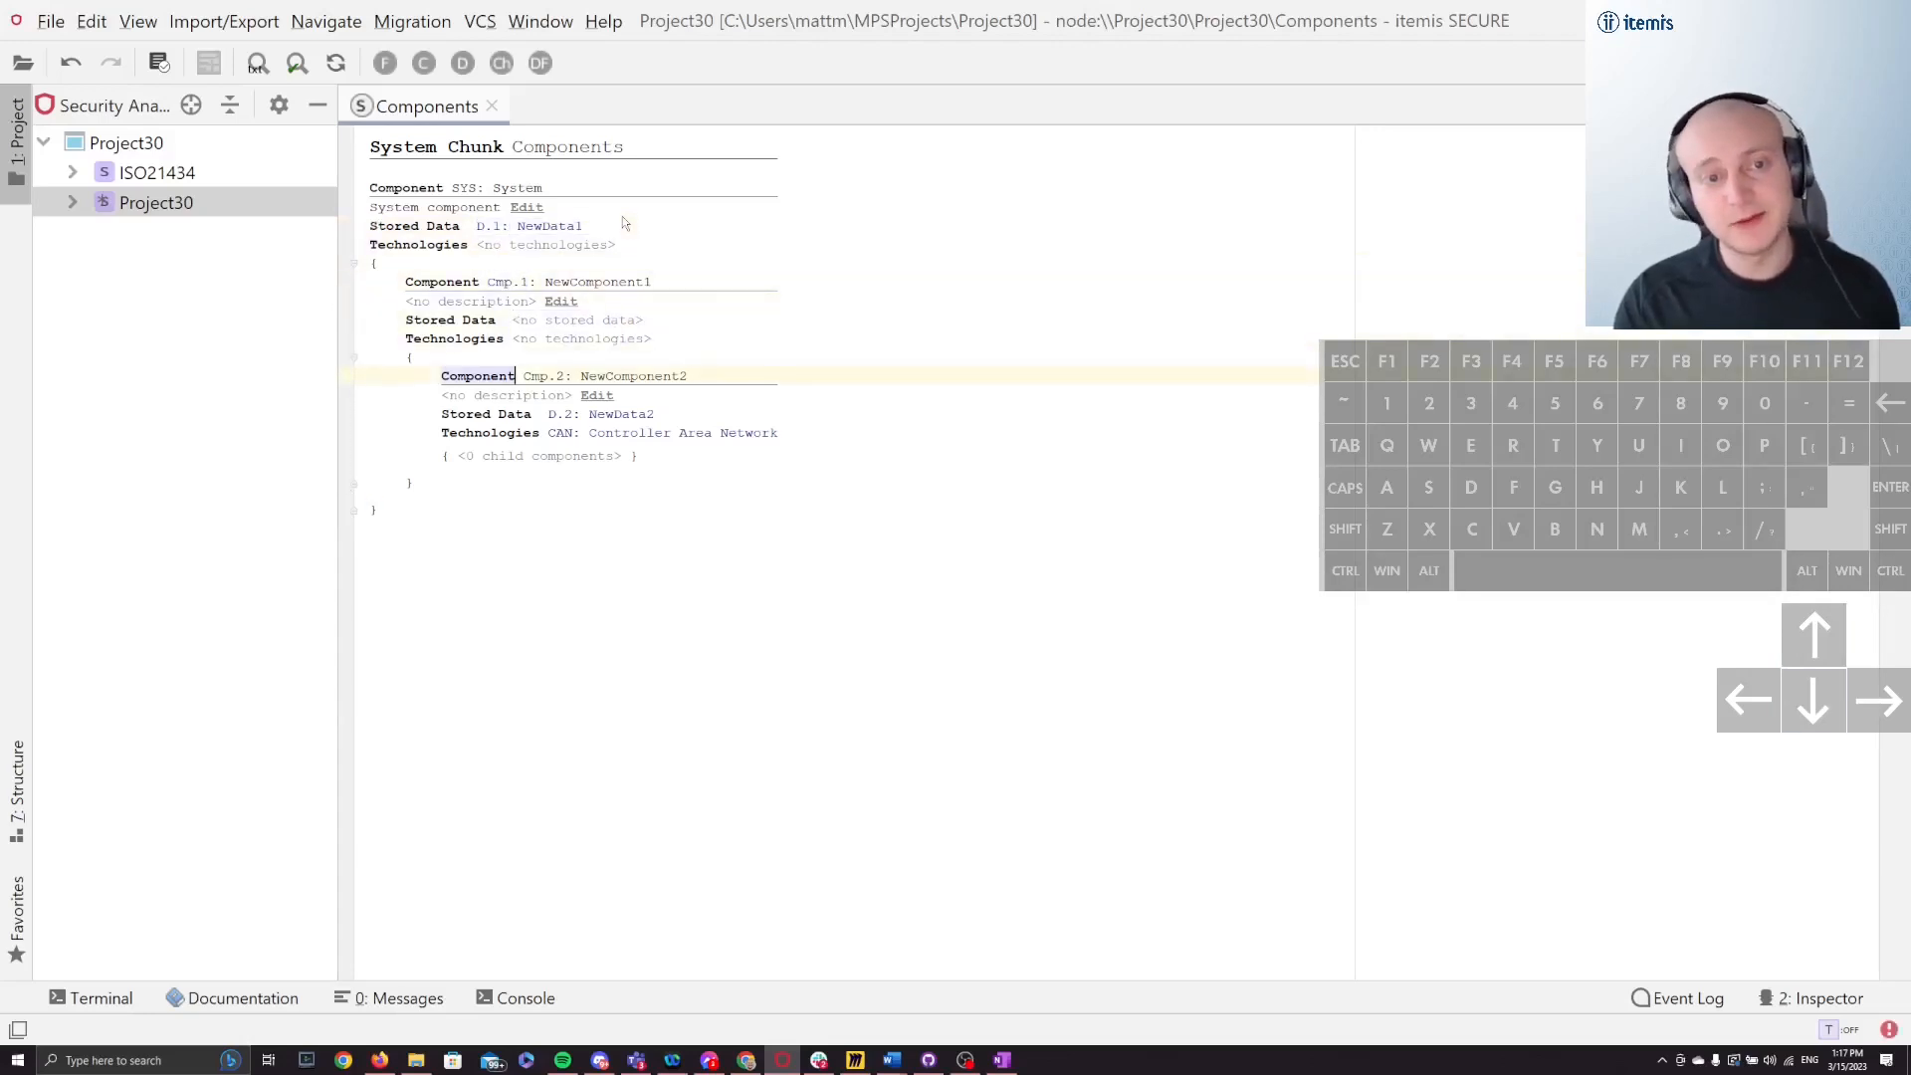
Step: Select the whole innermost component and move it up out of its parent, placing it above that component under System
{"action": "key", "text": "Up"}
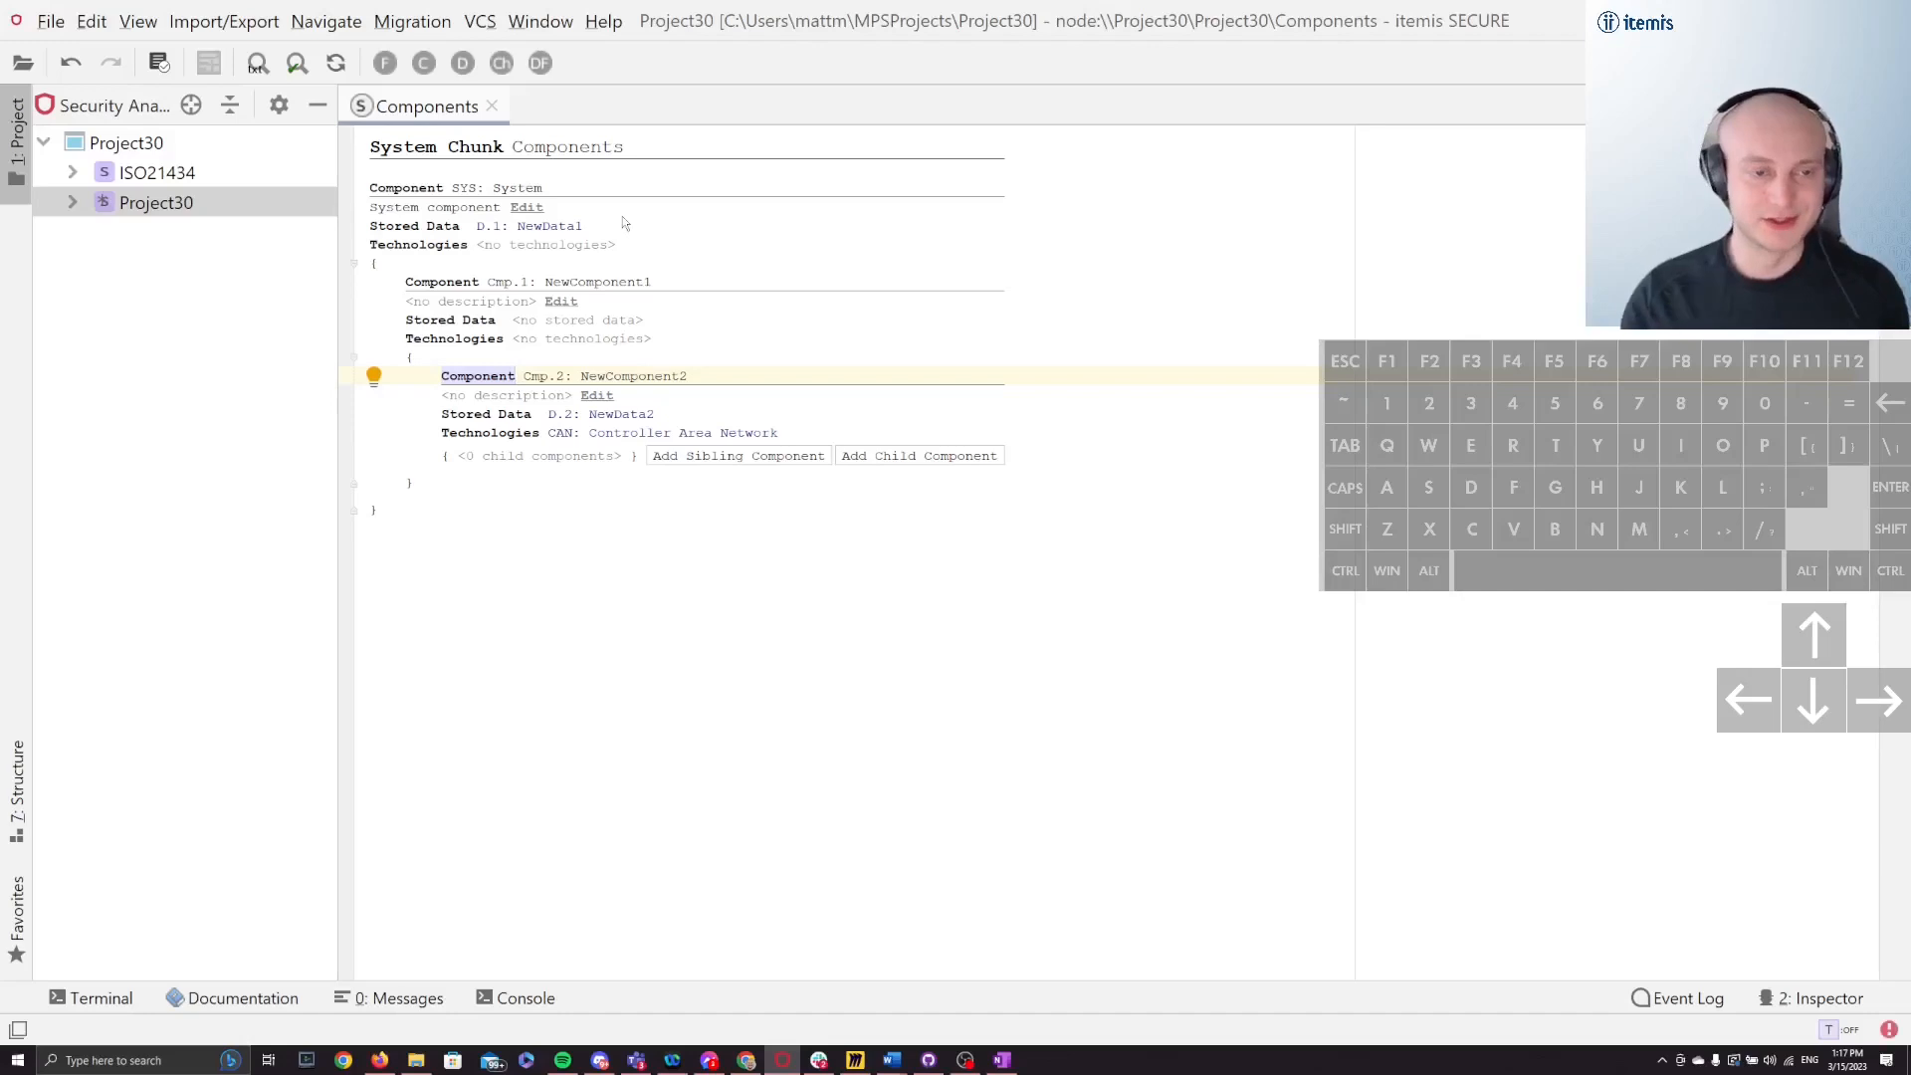
{"action": "key", "text": "ctrl+Left"}
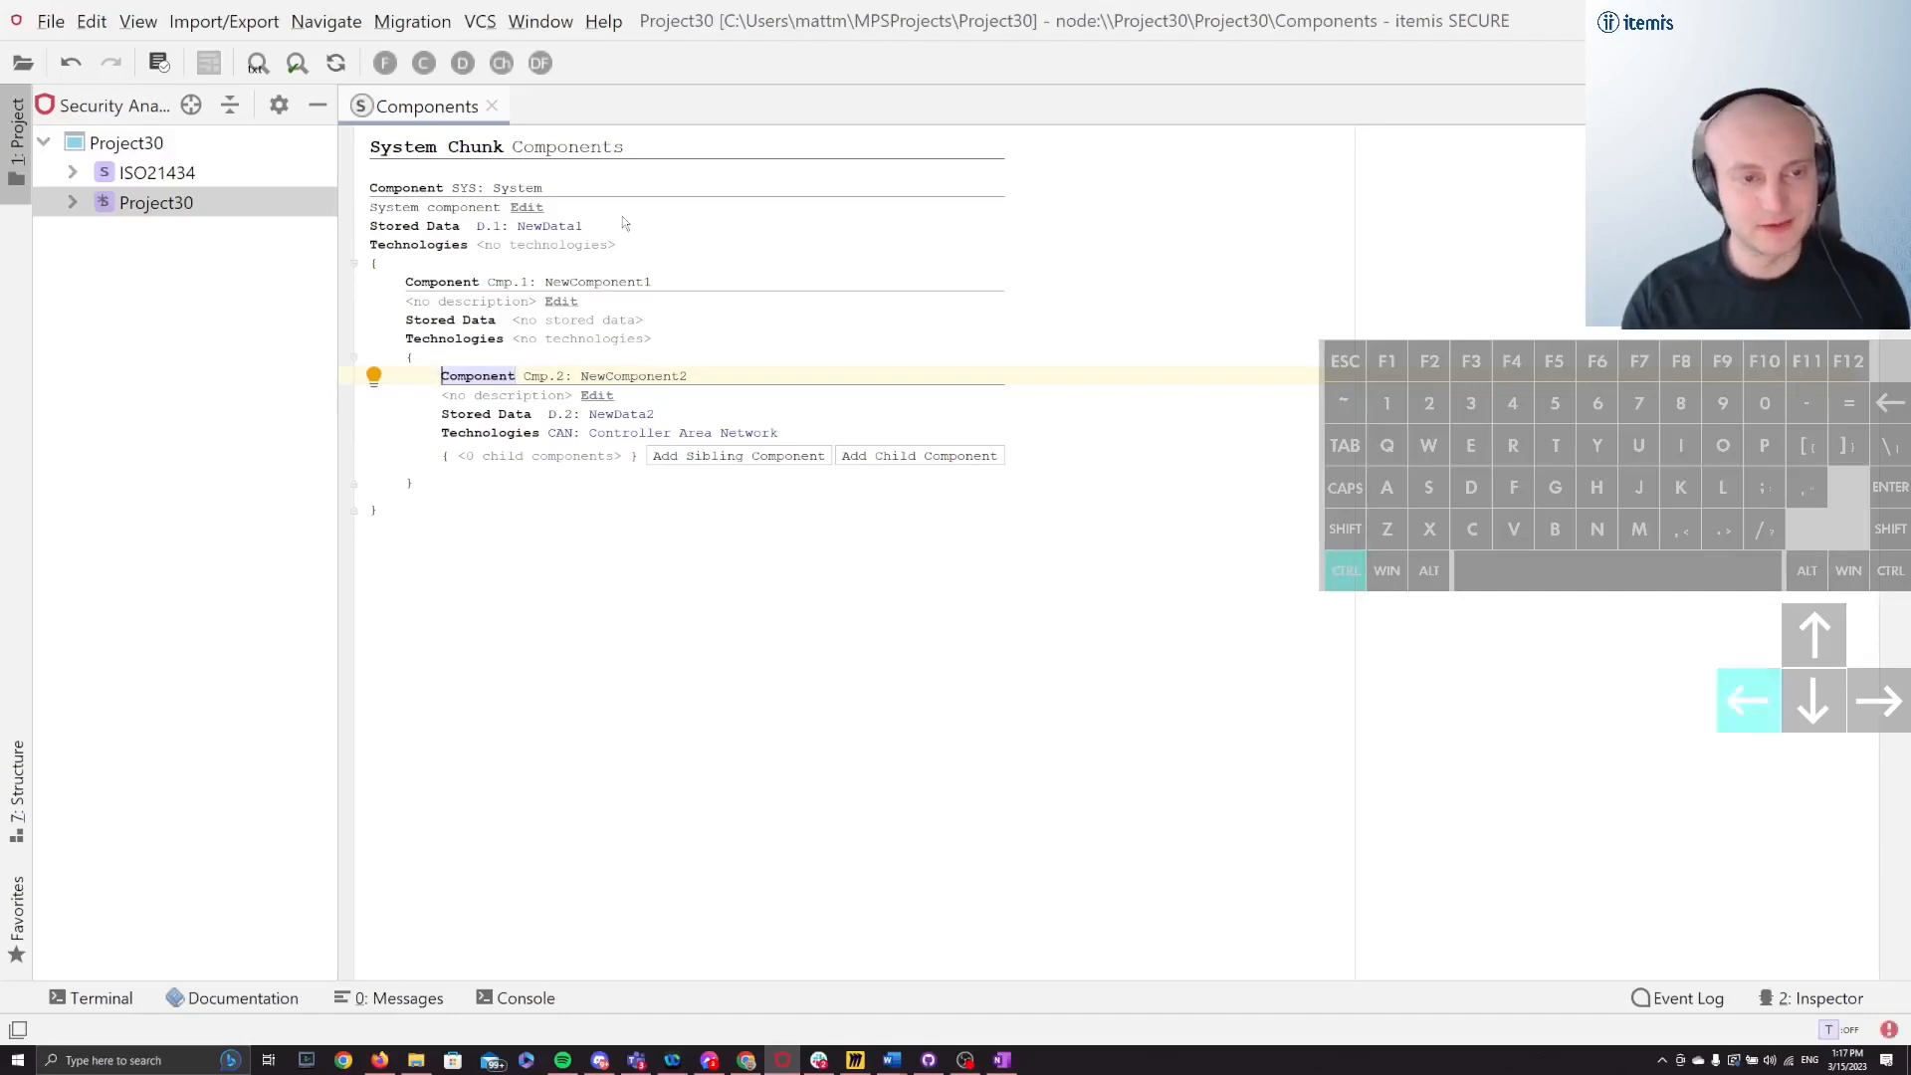
{"action": "key", "text": "shift+Right"}
{"action": "key", "text": "shift+Right"}
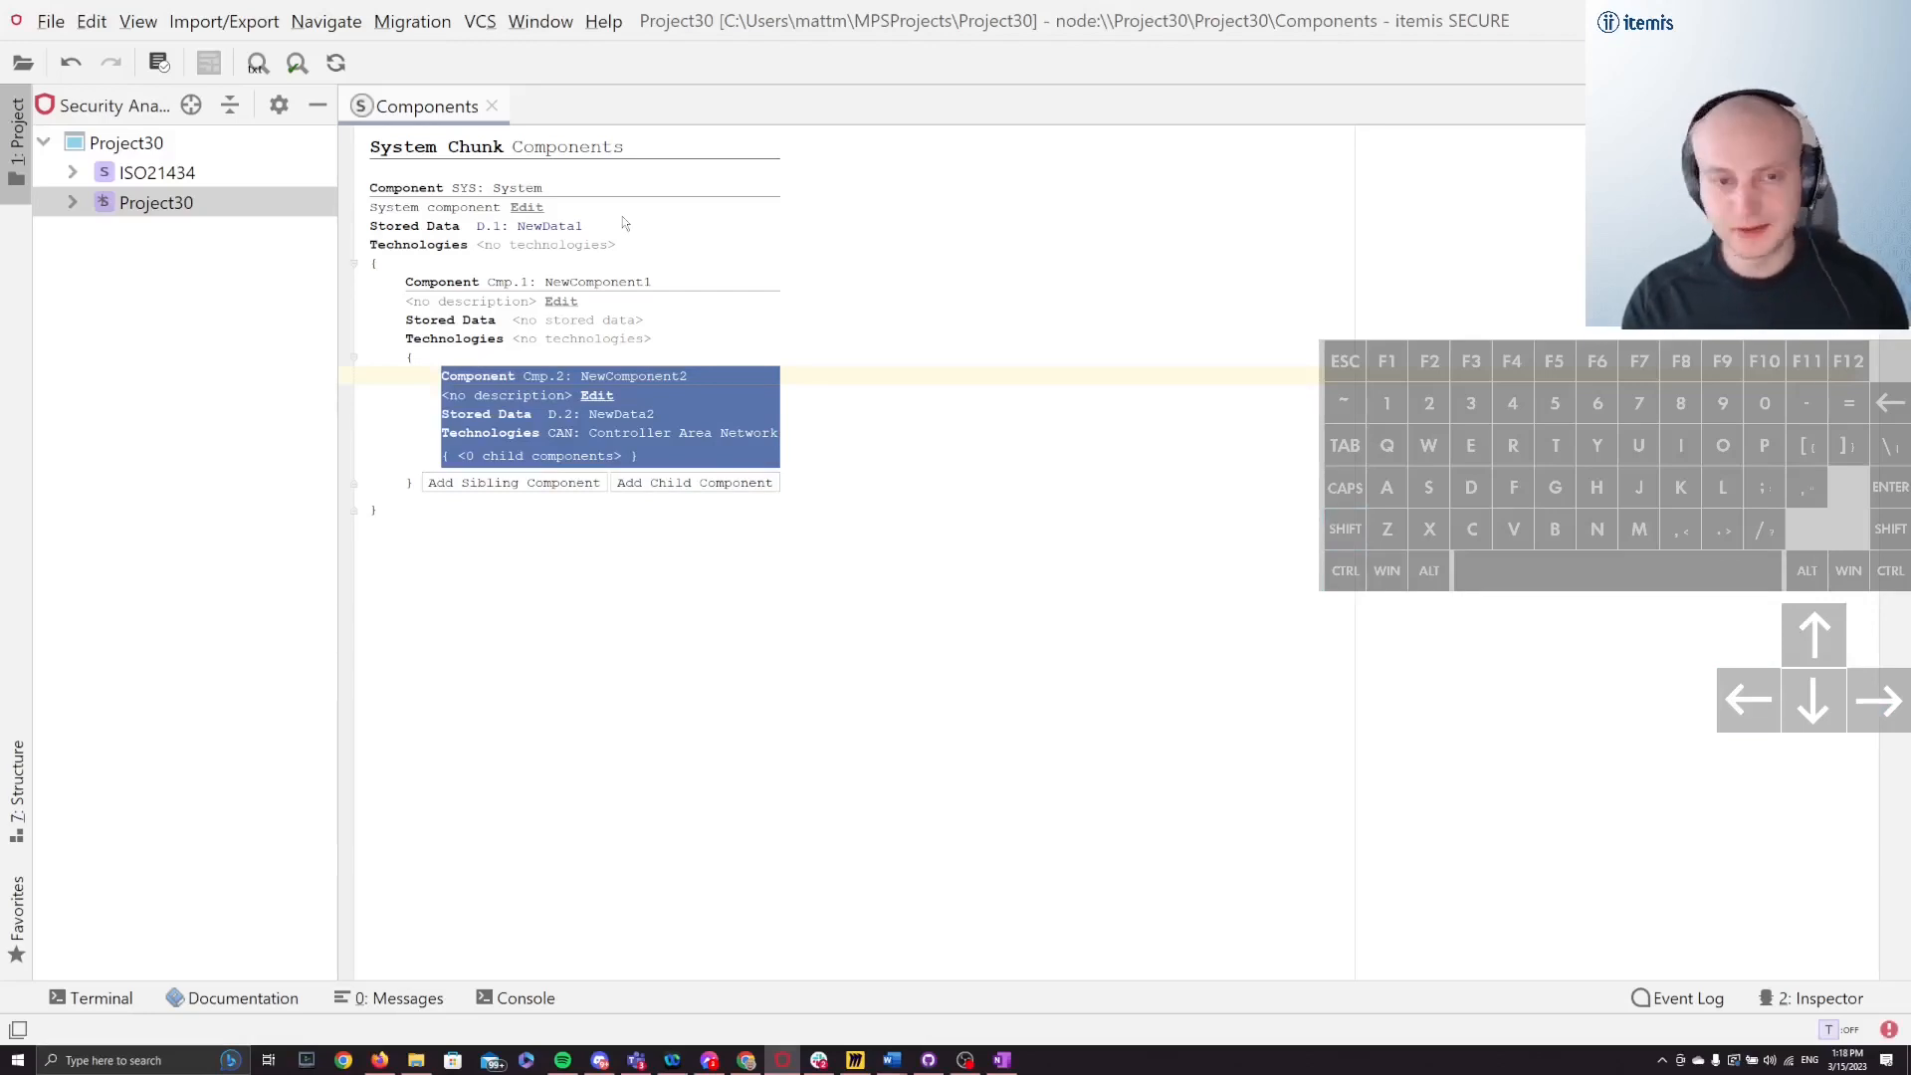
{"action": "key", "text": "ctrl+shift+Up"}
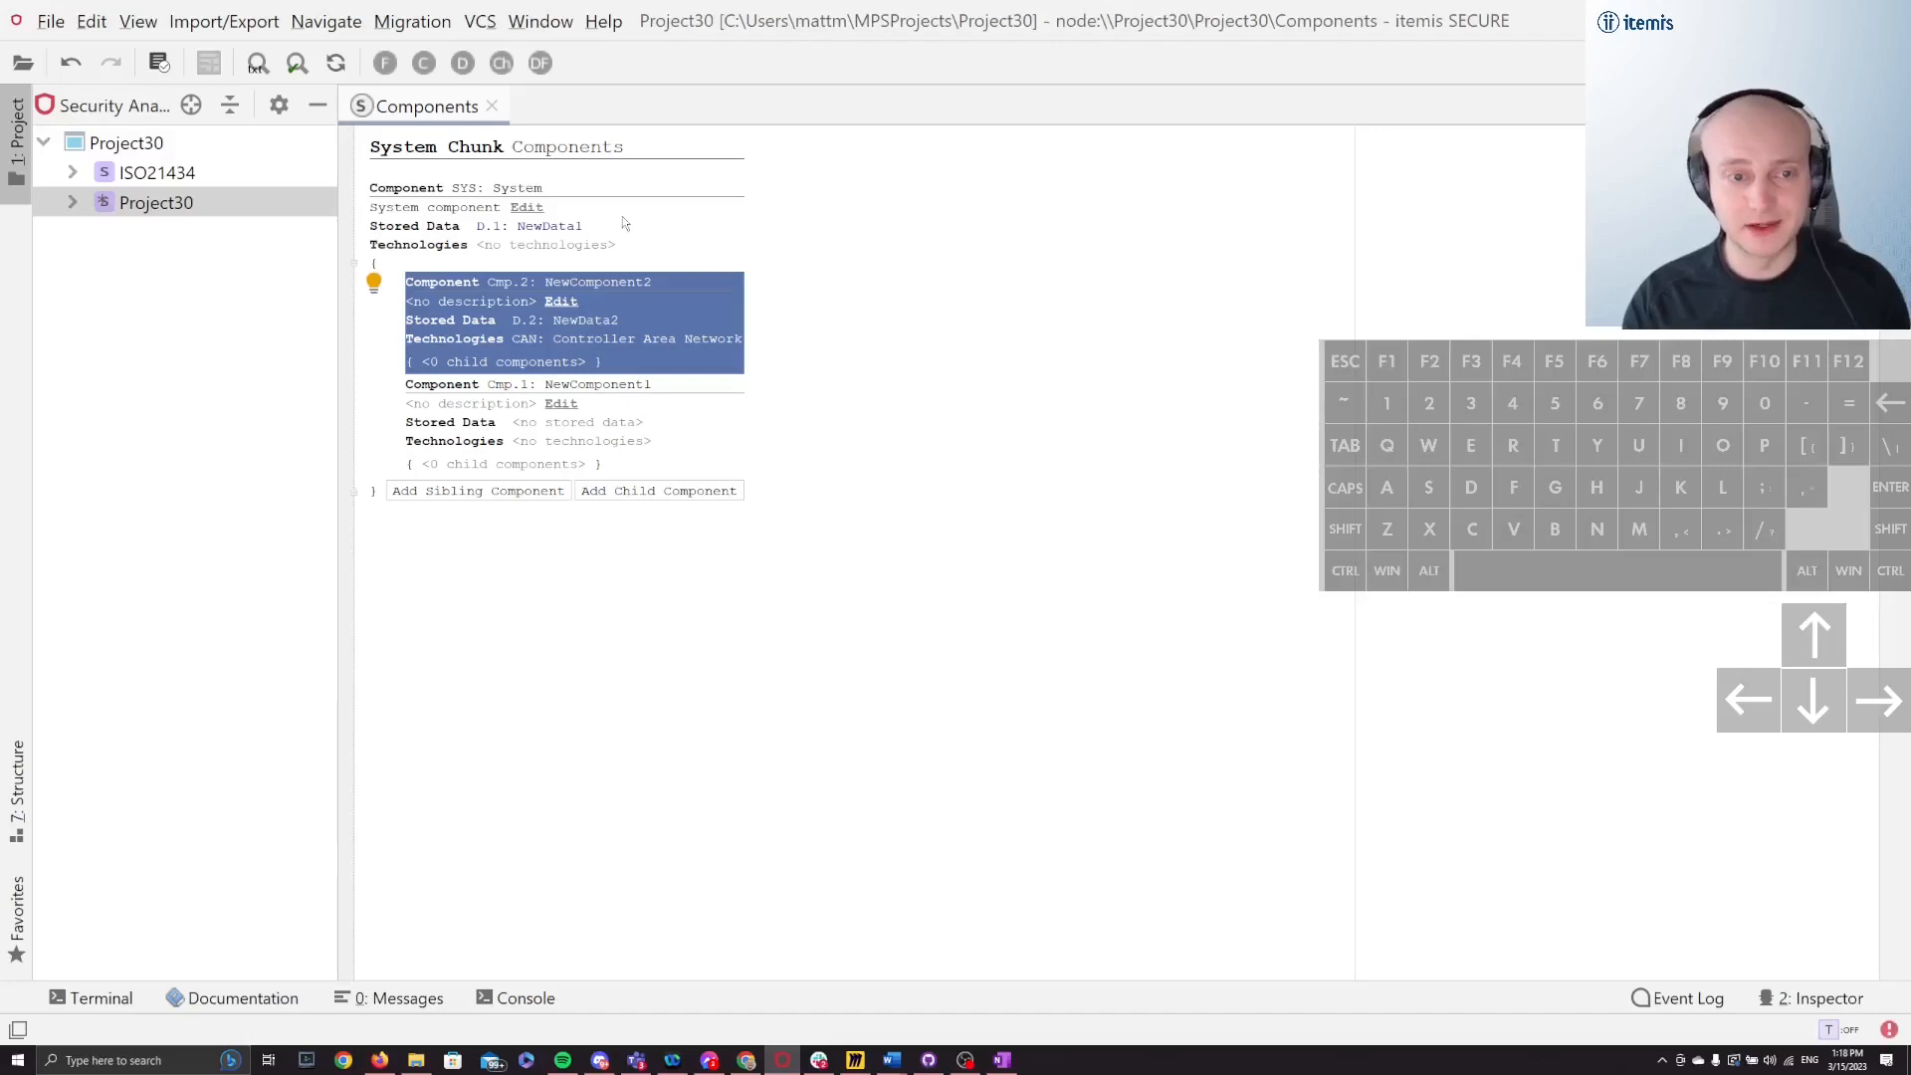
Step: Move the selected NewComponent2 back down into NewComponent1 and place the cursor at the start of NewComponent1's heading
{"action": "key", "text": "ctrl+shift+Down"}
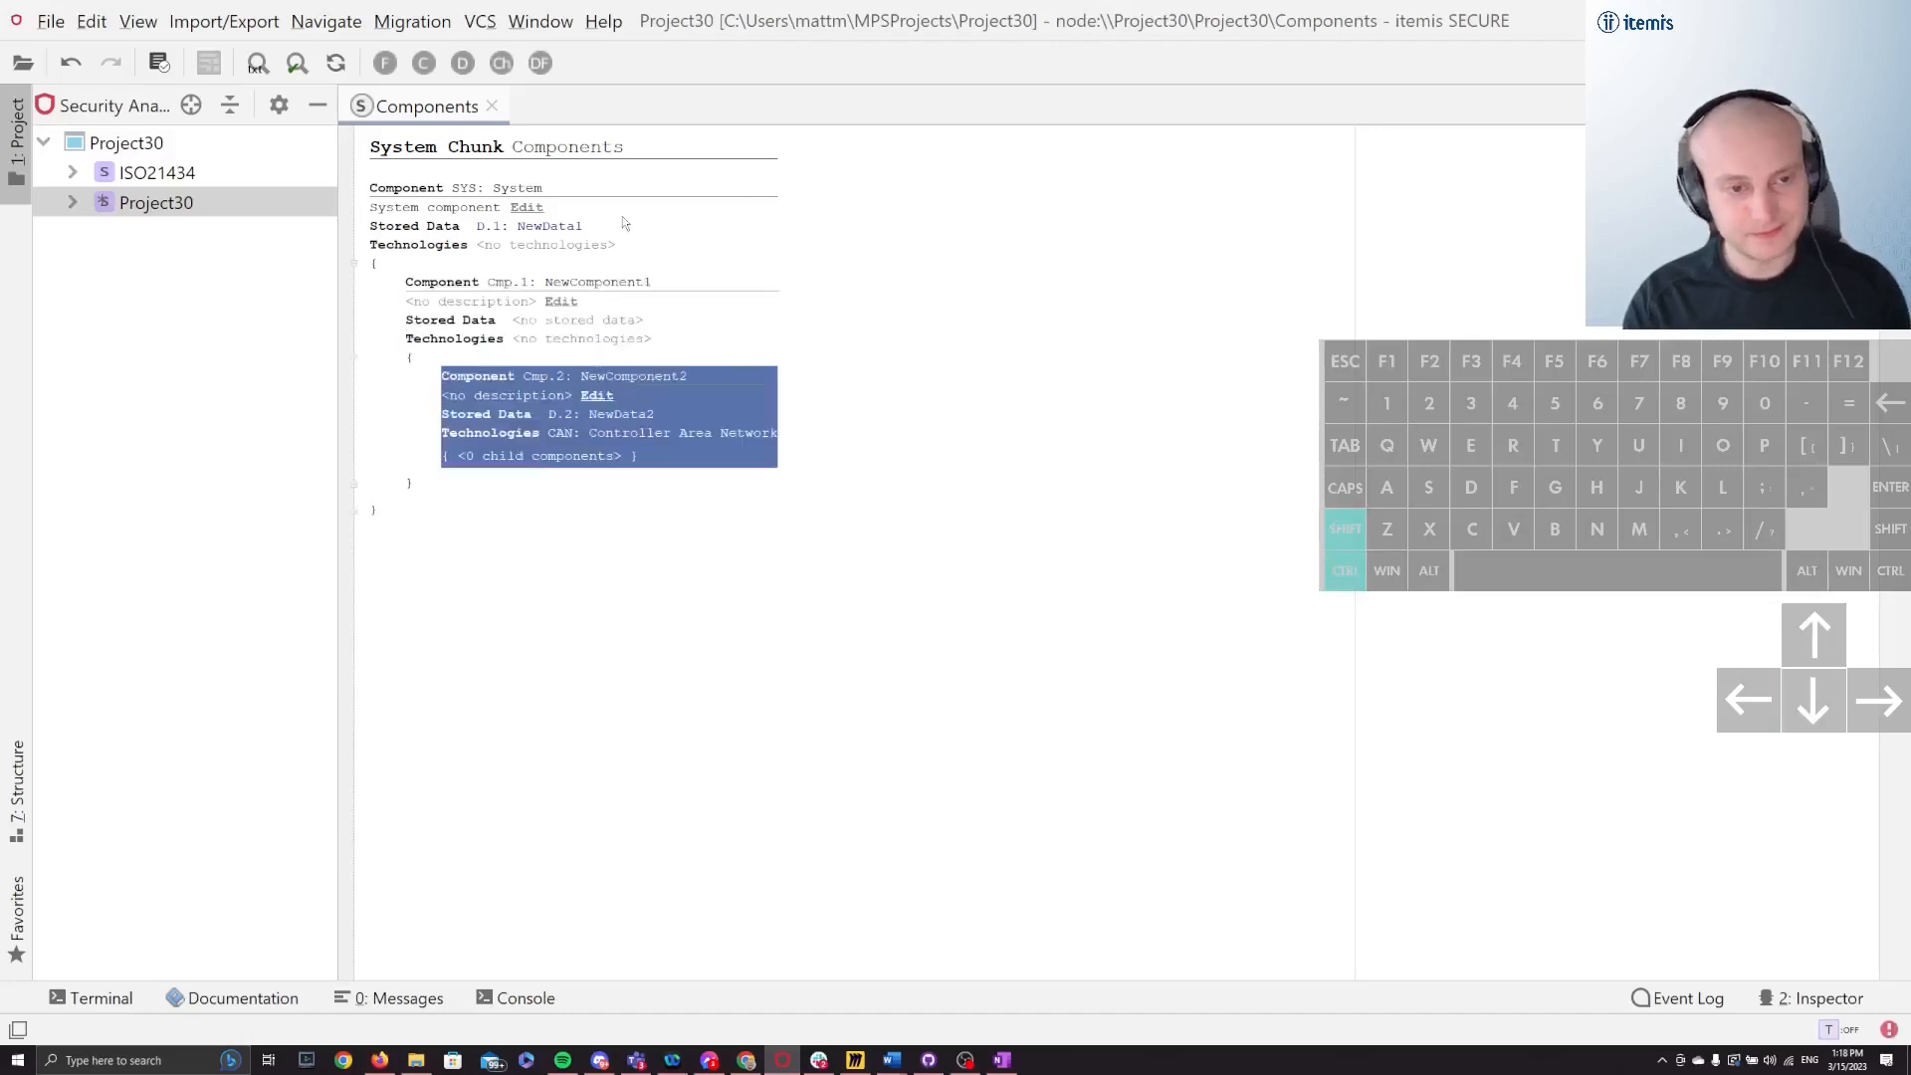
{"action": "key", "text": "Up"}
{"action": "key", "text": "Up"}
{"action": "key", "text": "Up"}
{"action": "key", "text": "Up"}
{"action": "key", "text": "Up"}
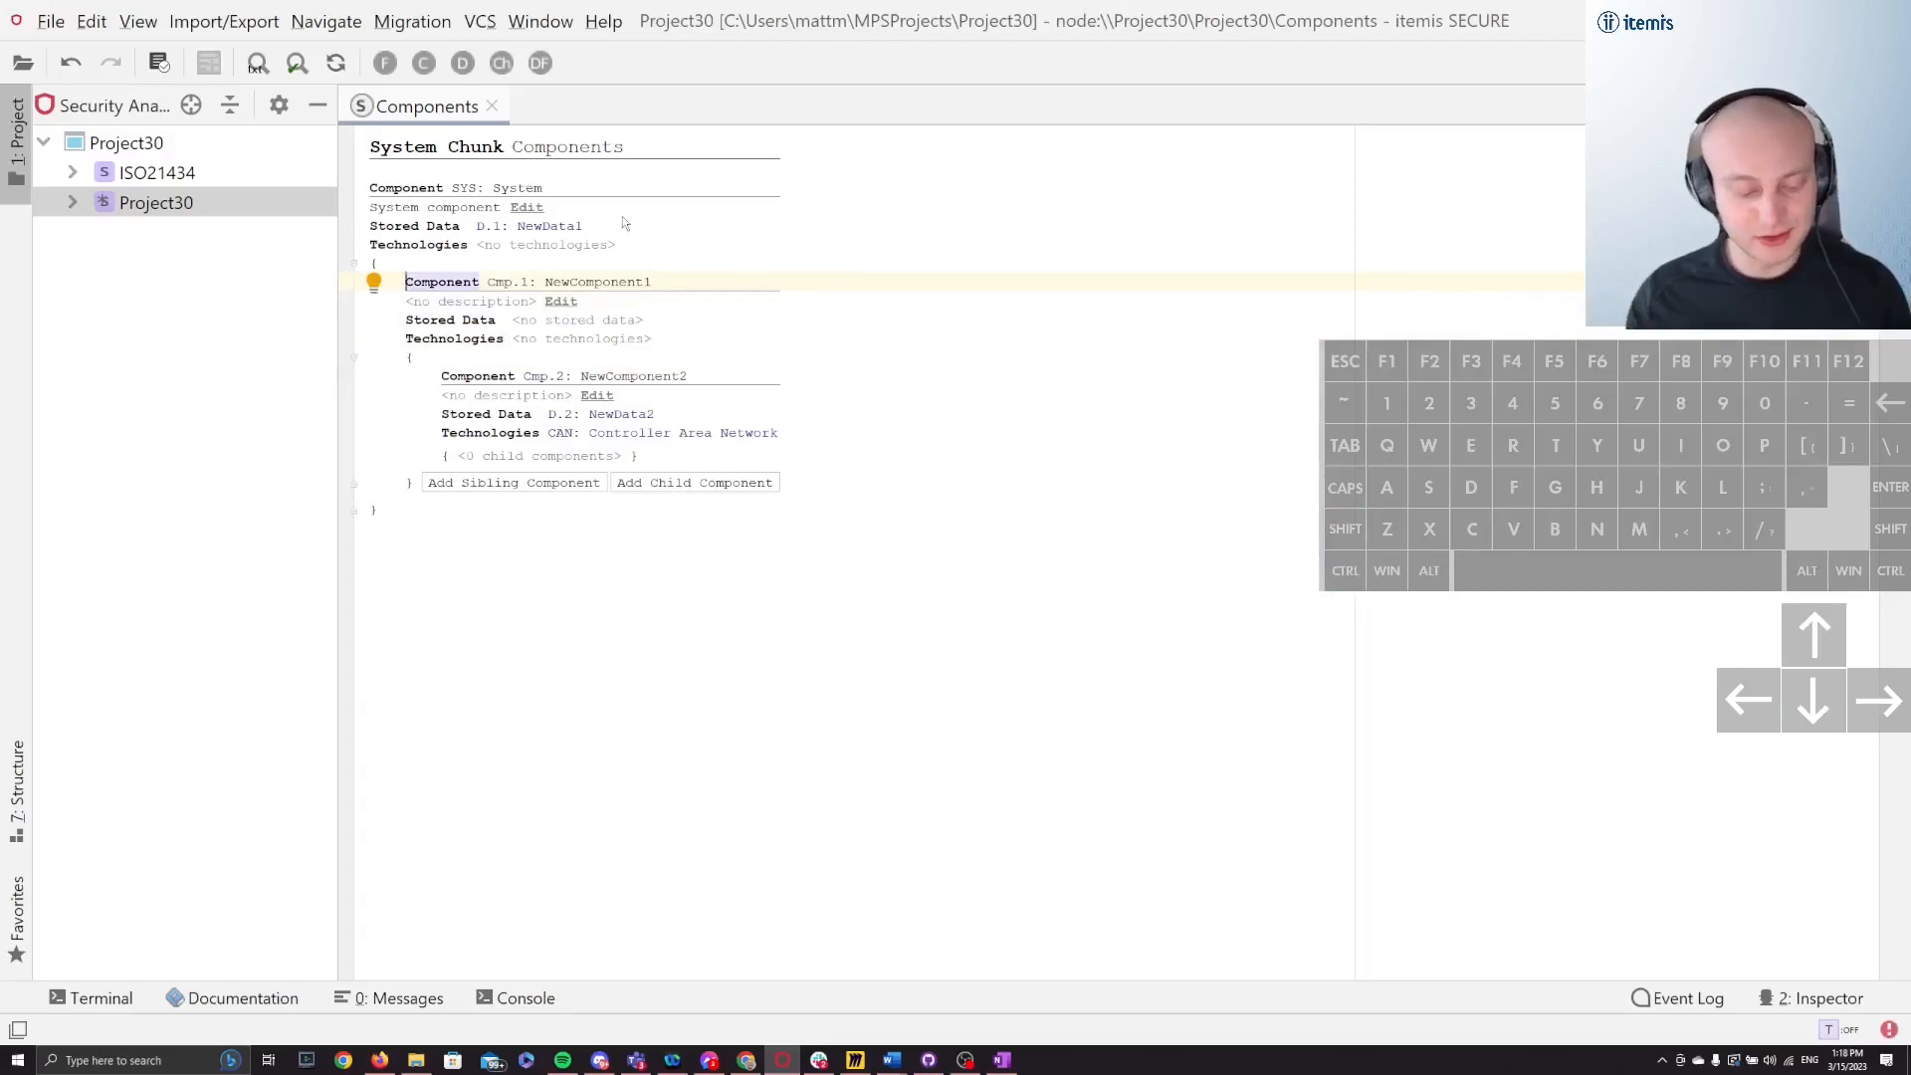
{"action": "key", "text": "Up"}
{"action": "key", "text": "Down"}
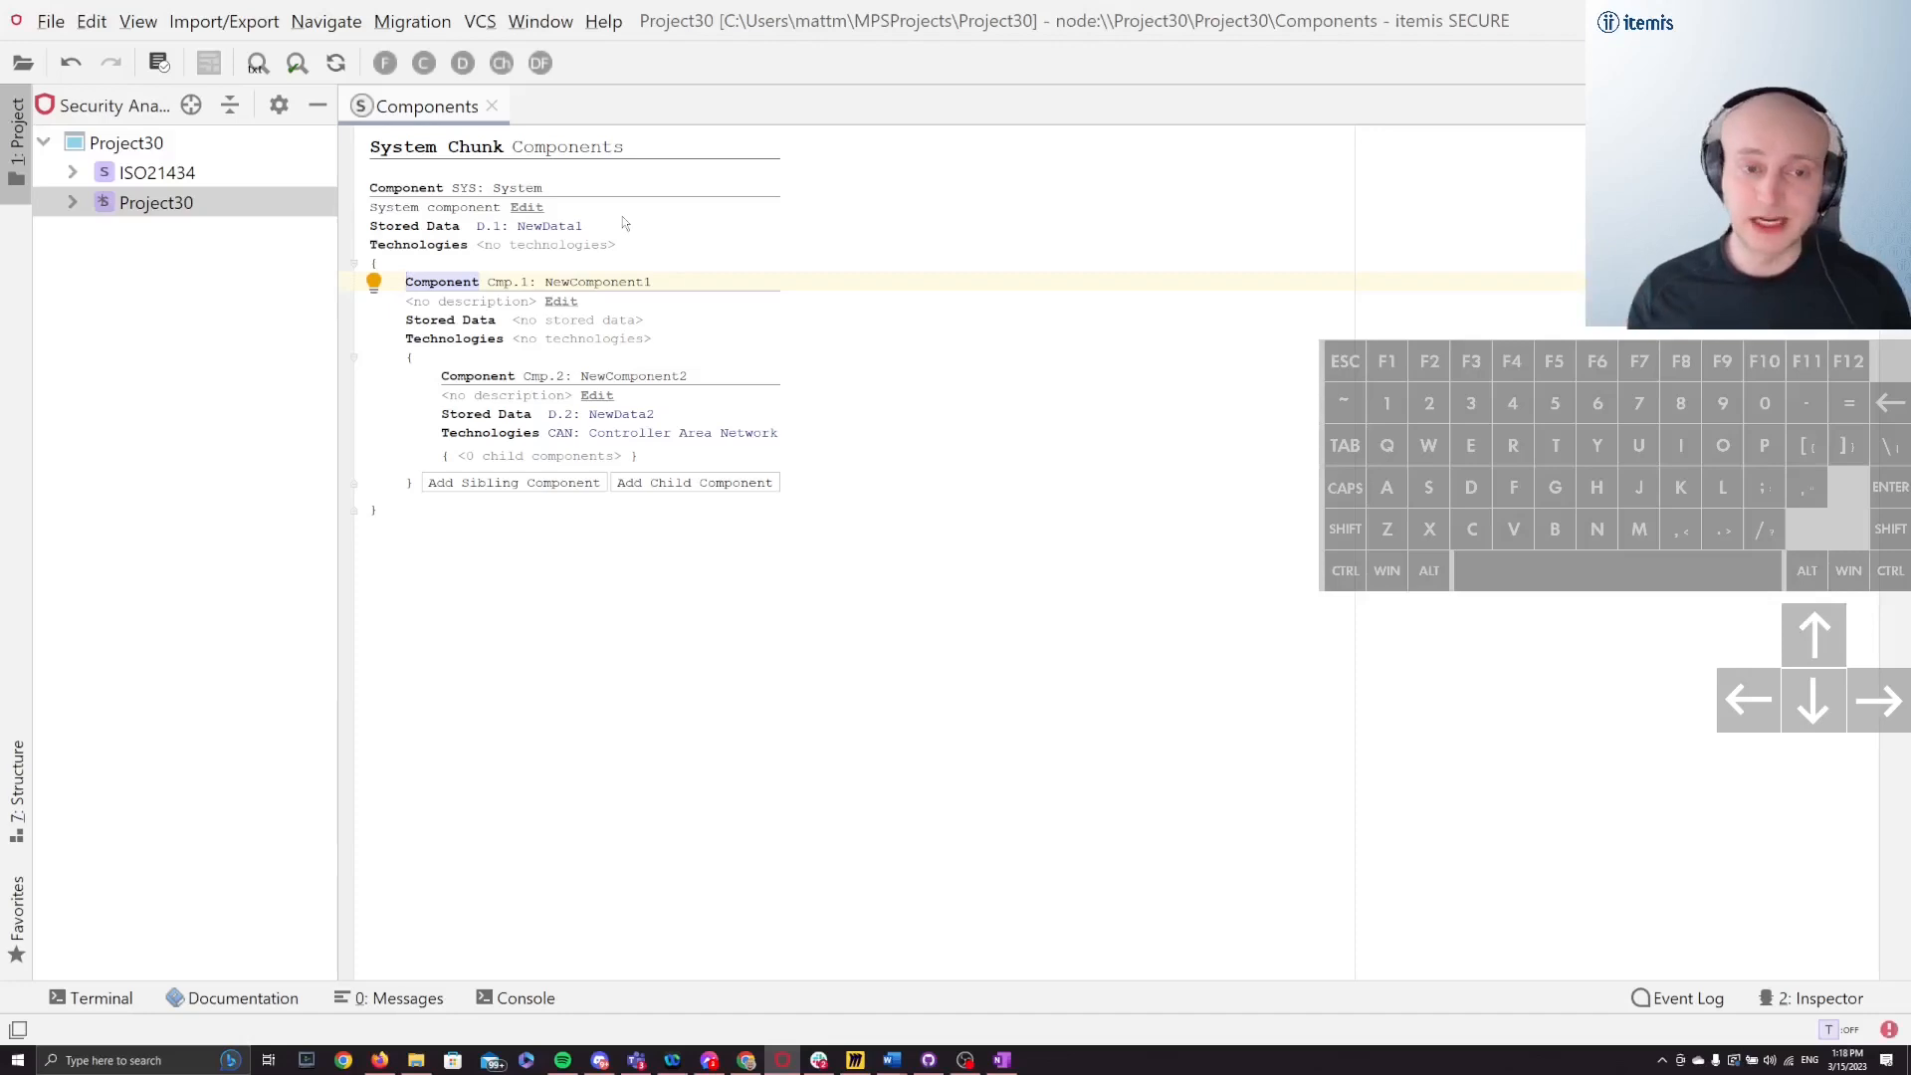
Step: Select the whole NewComponent1 with its child and try to move it up and down within System
{"action": "key", "text": "ctrl+Right"}
{"action": "key", "text": "ctrl+Left"}
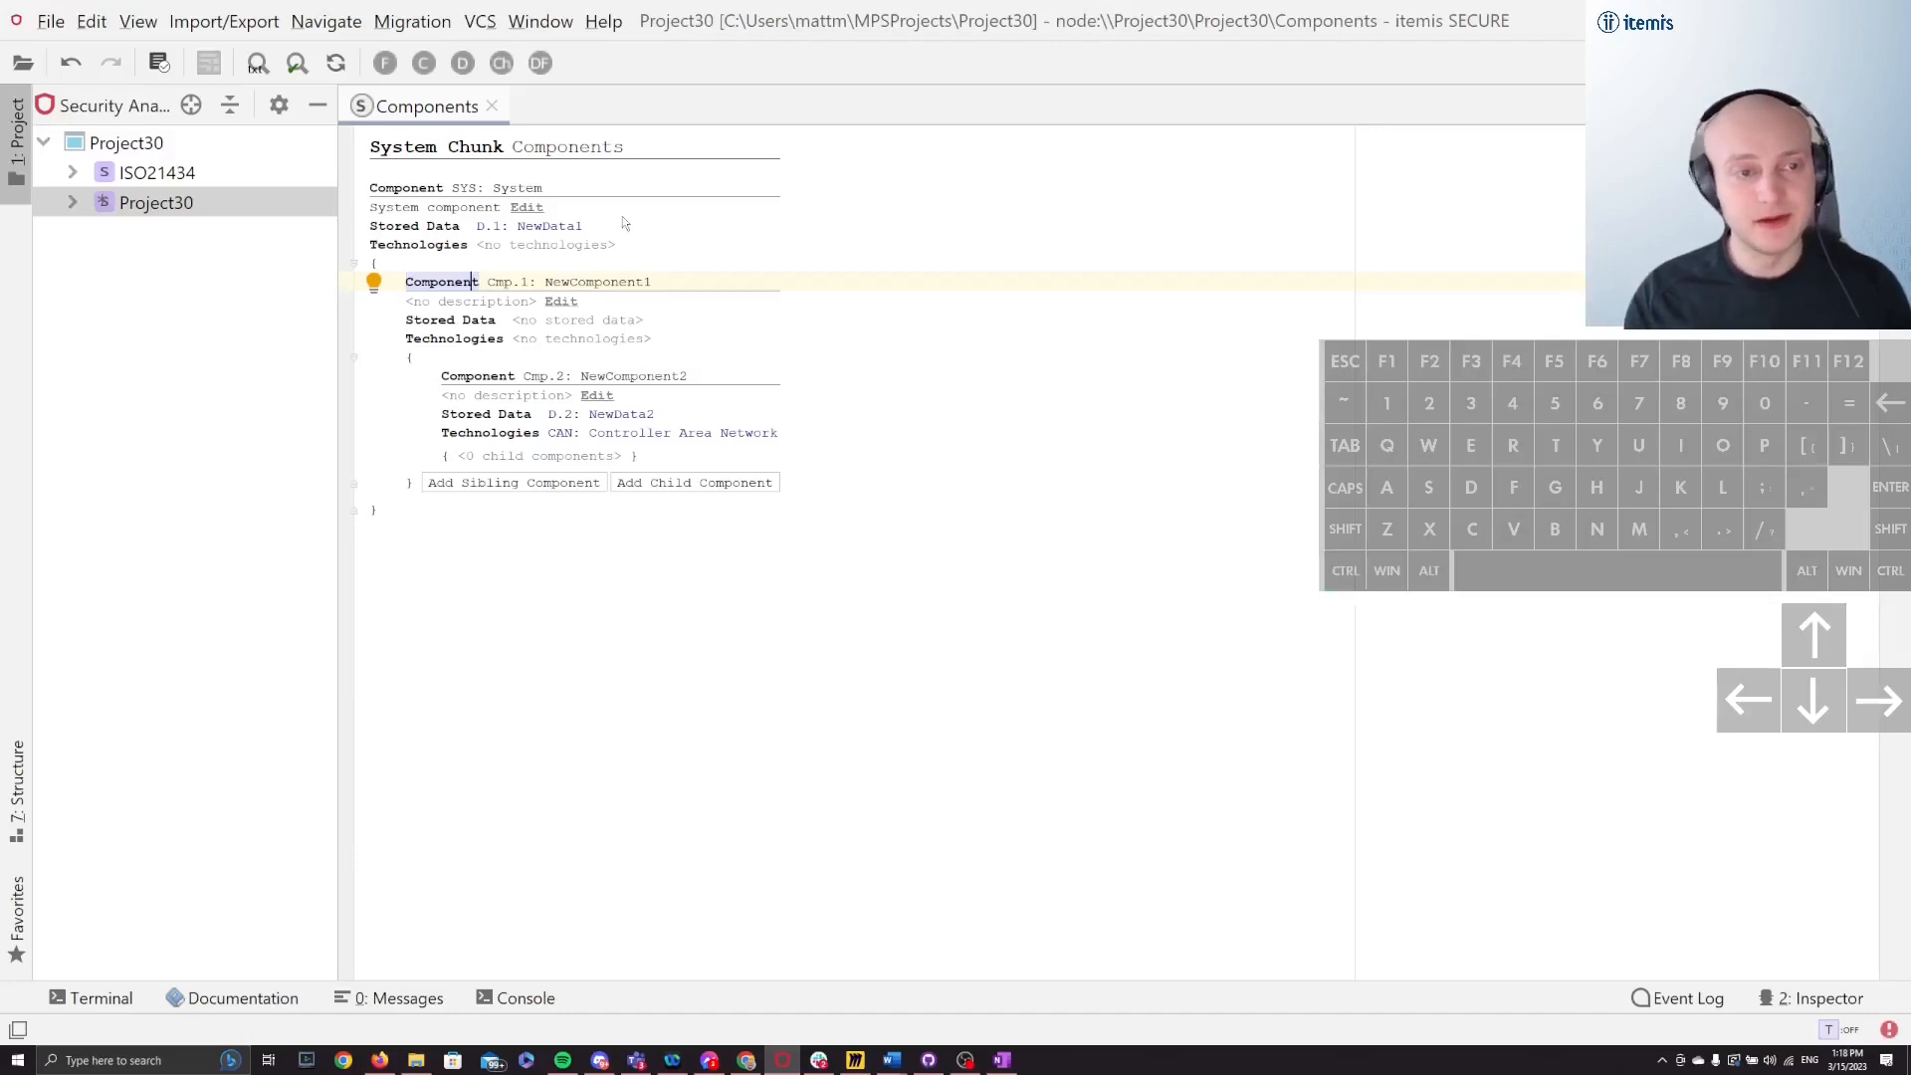
{"action": "key", "text": "Left"}
{"action": "key", "text": "Left"}
{"action": "key", "text": "Left"}
{"action": "key", "text": "Left"}
{"action": "key", "text": "Left"}
{"action": "key", "text": "Left"}
{"action": "key", "text": "shift+Down"}
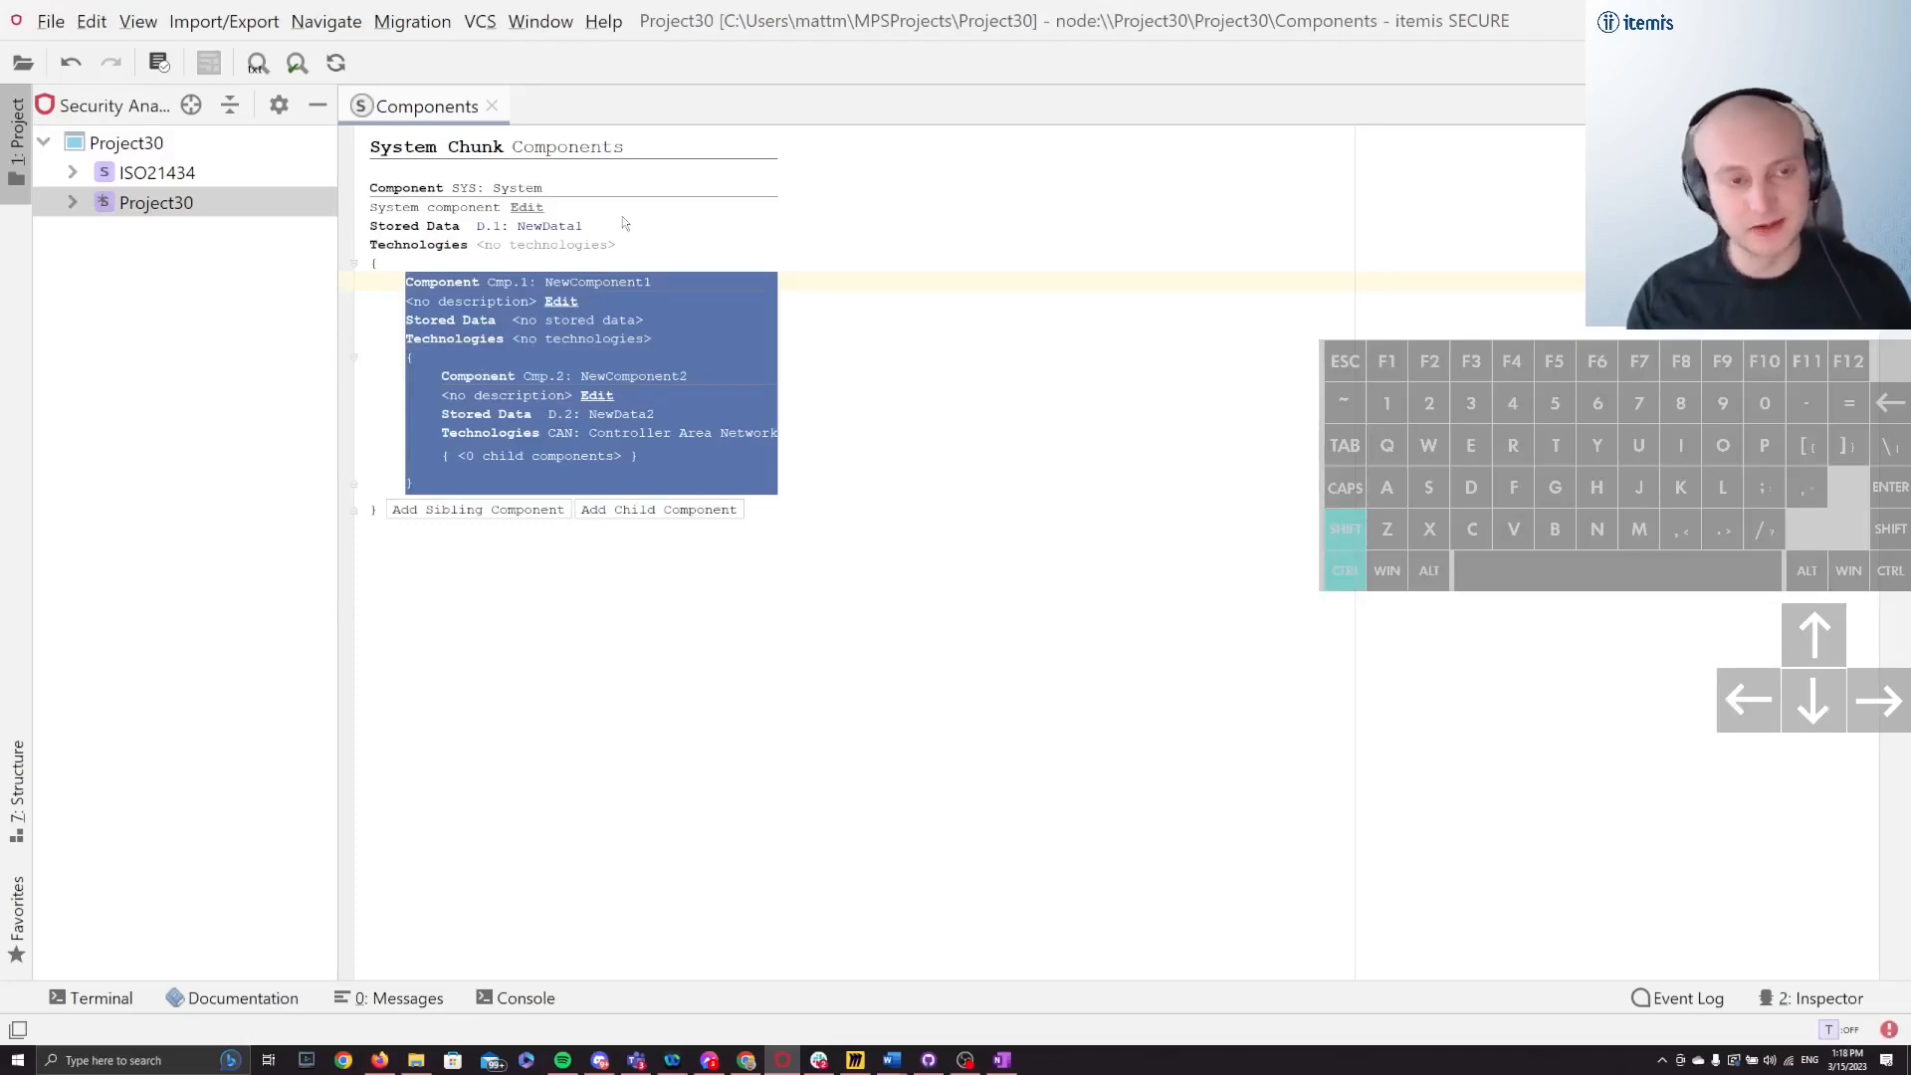
{"action": "key", "text": "ctrl+shift+Up"}
{"action": "key", "text": "ctrl+shift+Down"}
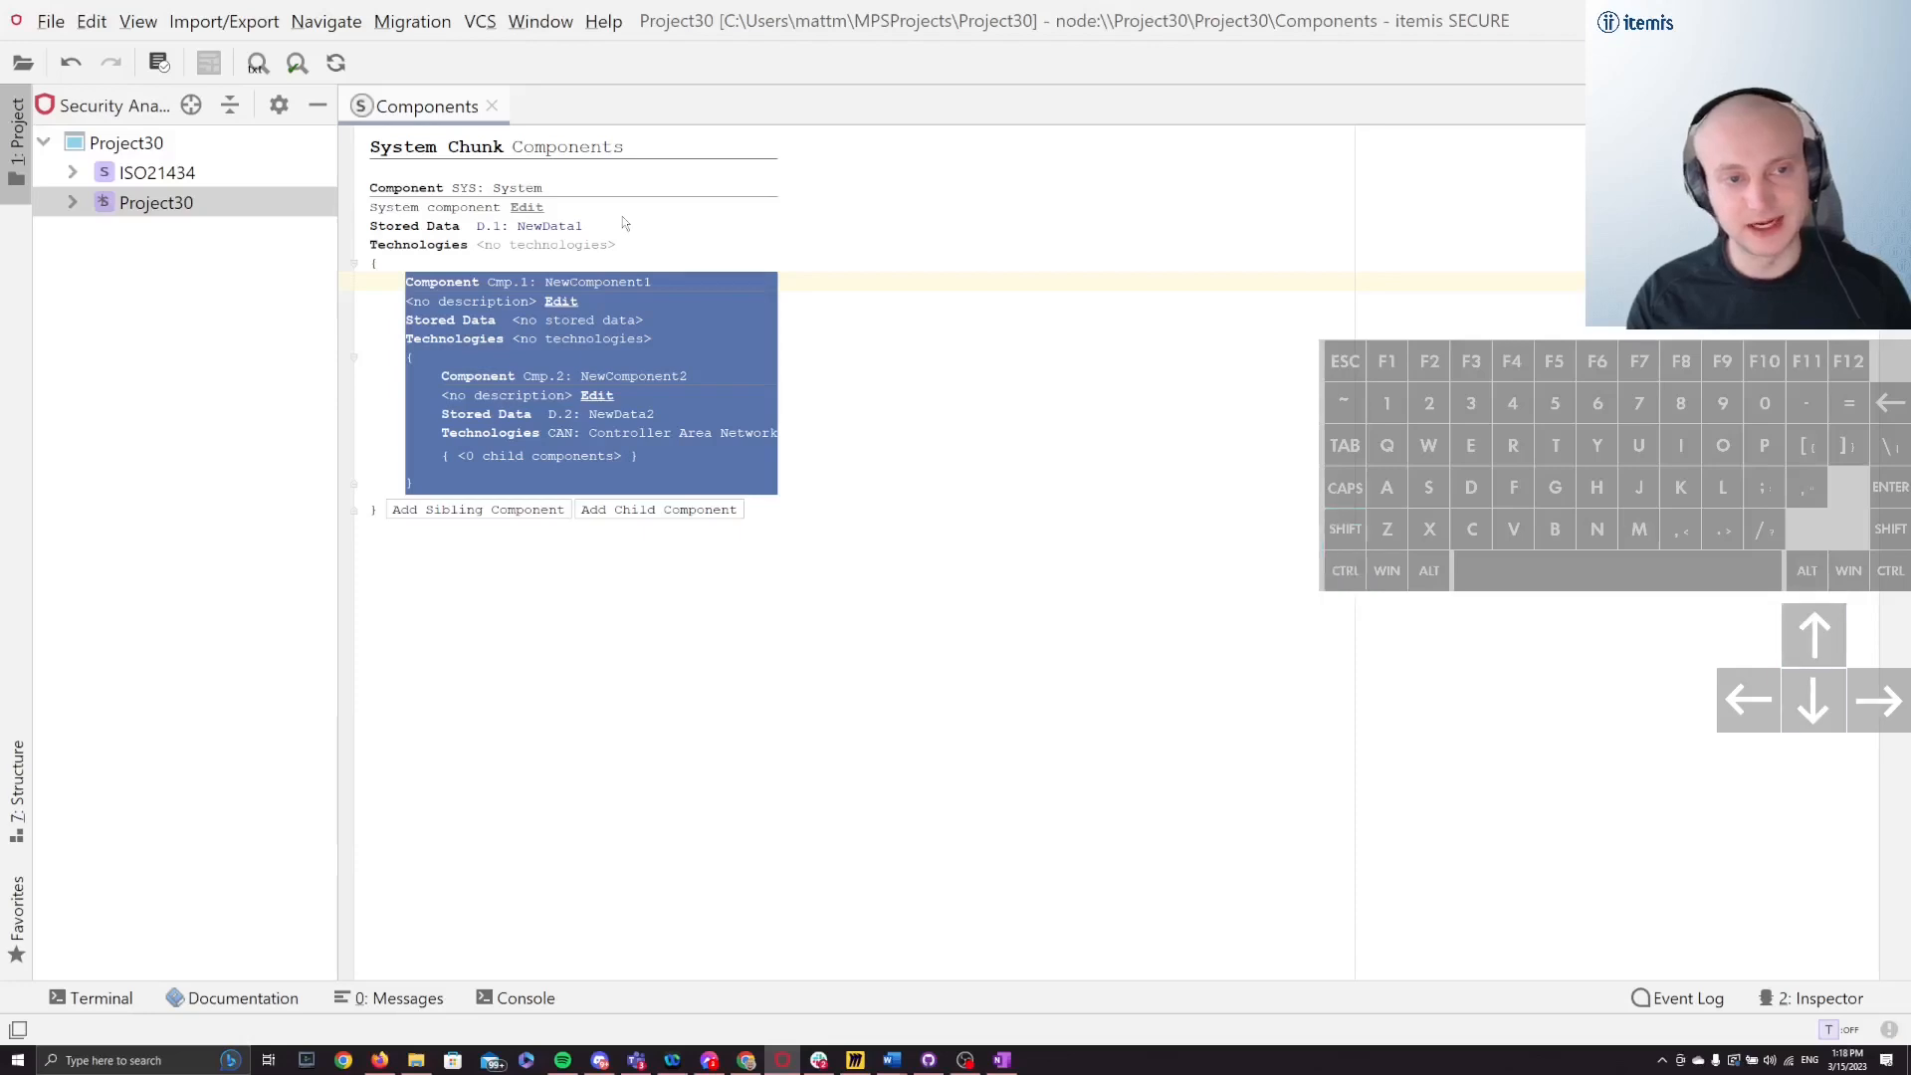
Step: Move the cursor line by line down to the child components line of NewComponent2
{"action": "key", "text": "Up"}
{"action": "key", "text": "Up"}
{"action": "key", "text": "Up"}
{"action": "key", "text": "Down"}
{"action": "key", "text": "Down"}
{"action": "key", "text": "Down"}
{"action": "key", "text": "Down"}
{"action": "key", "text": "Down"}
{"action": "key", "text": "Down"}
{"action": "key", "text": "Down"}
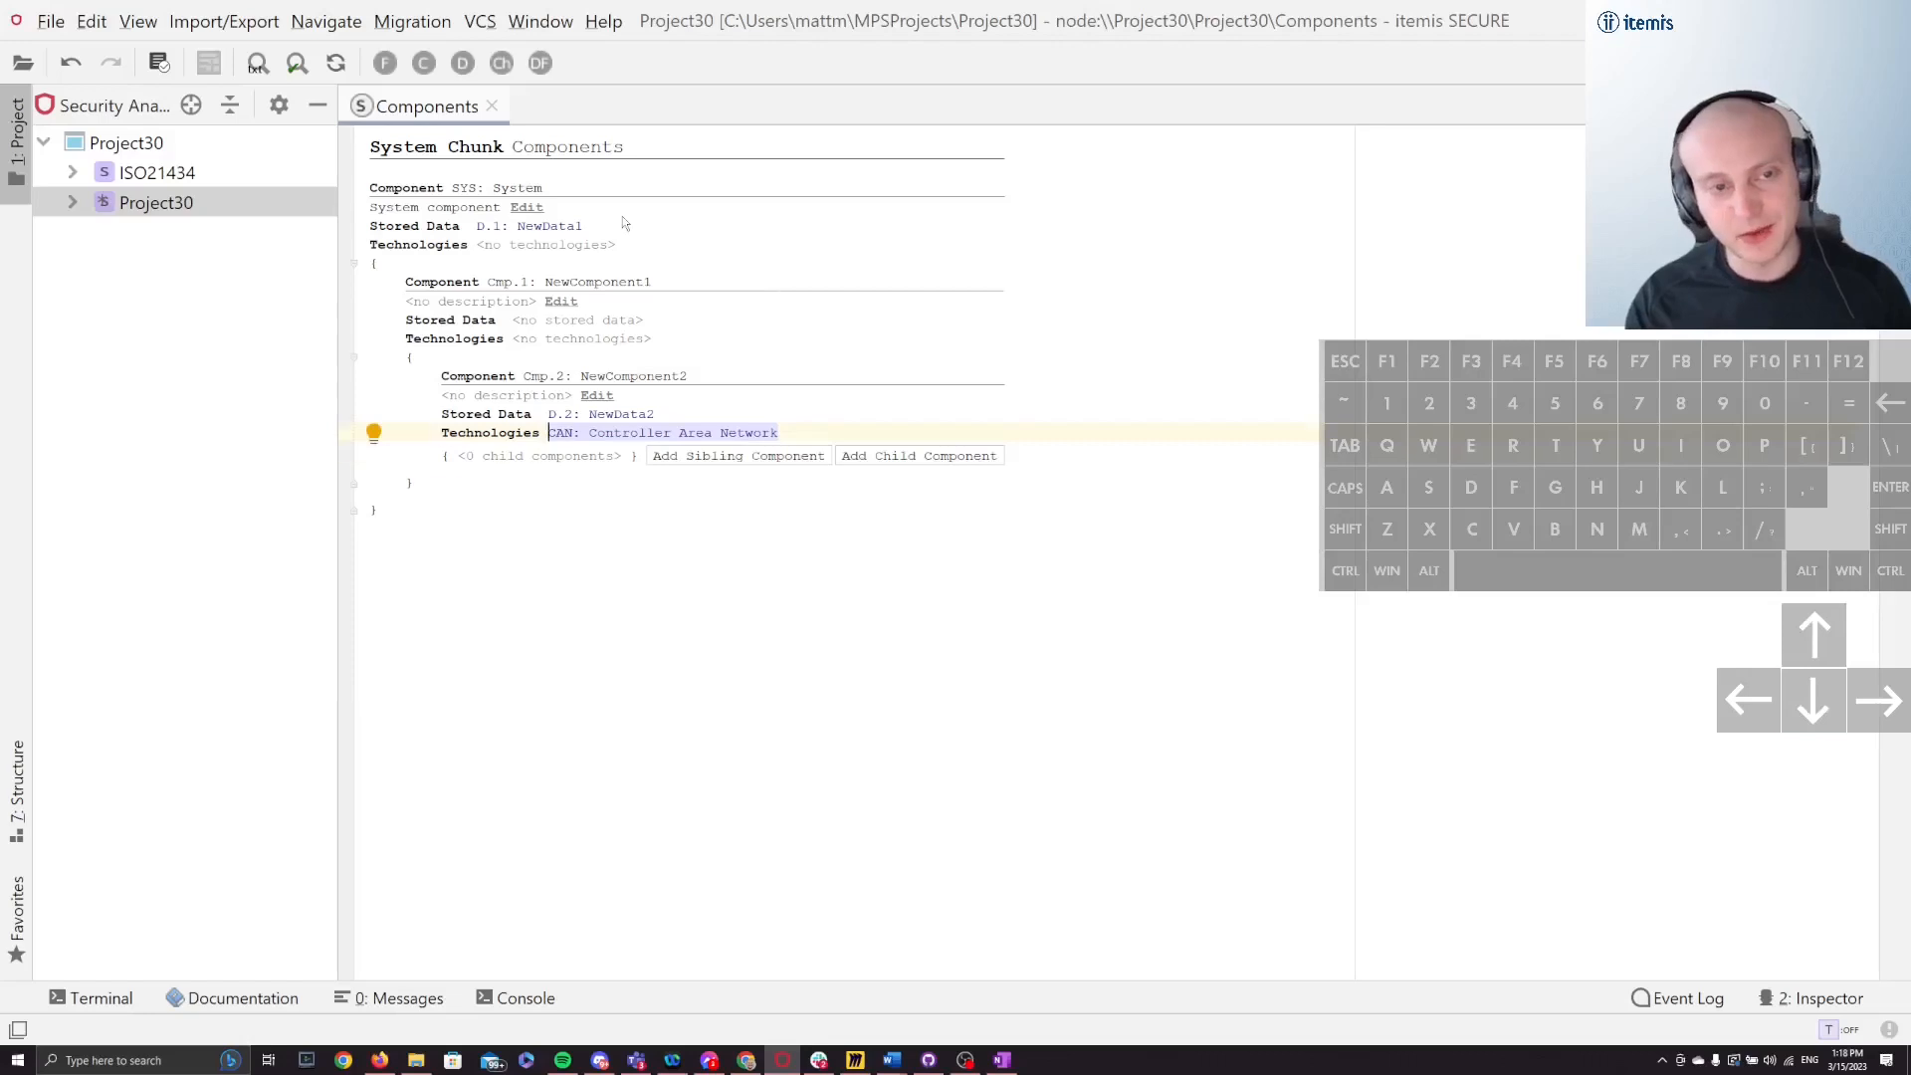
{"action": "key", "text": "Down"}
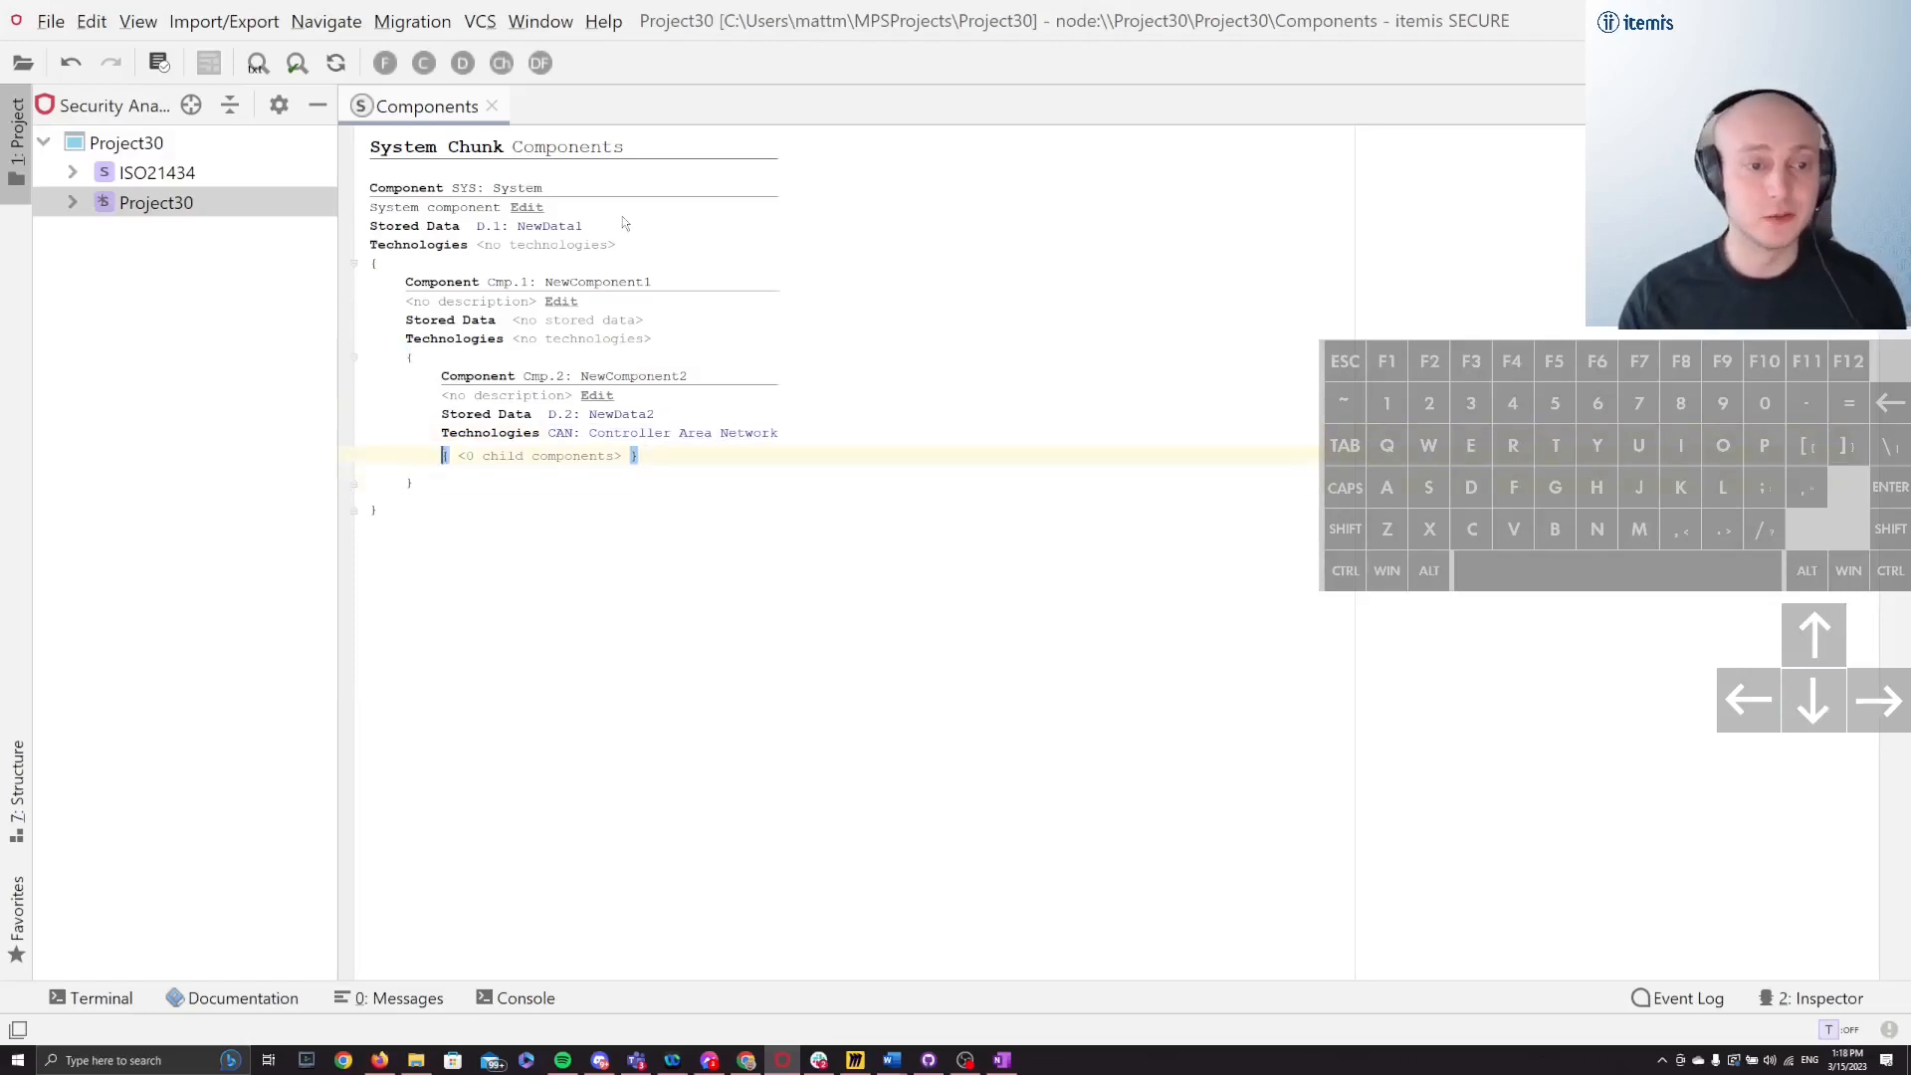
Step: Insert a new component above NewComponent2 inside NewComponent1
{"action": "key", "text": "Up"}
{"action": "key", "text": "Up"}
{"action": "key", "text": "Up"}
{"action": "key", "text": "Up"}
{"action": "key", "text": "Up"}
{"action": "key", "text": "Return"}
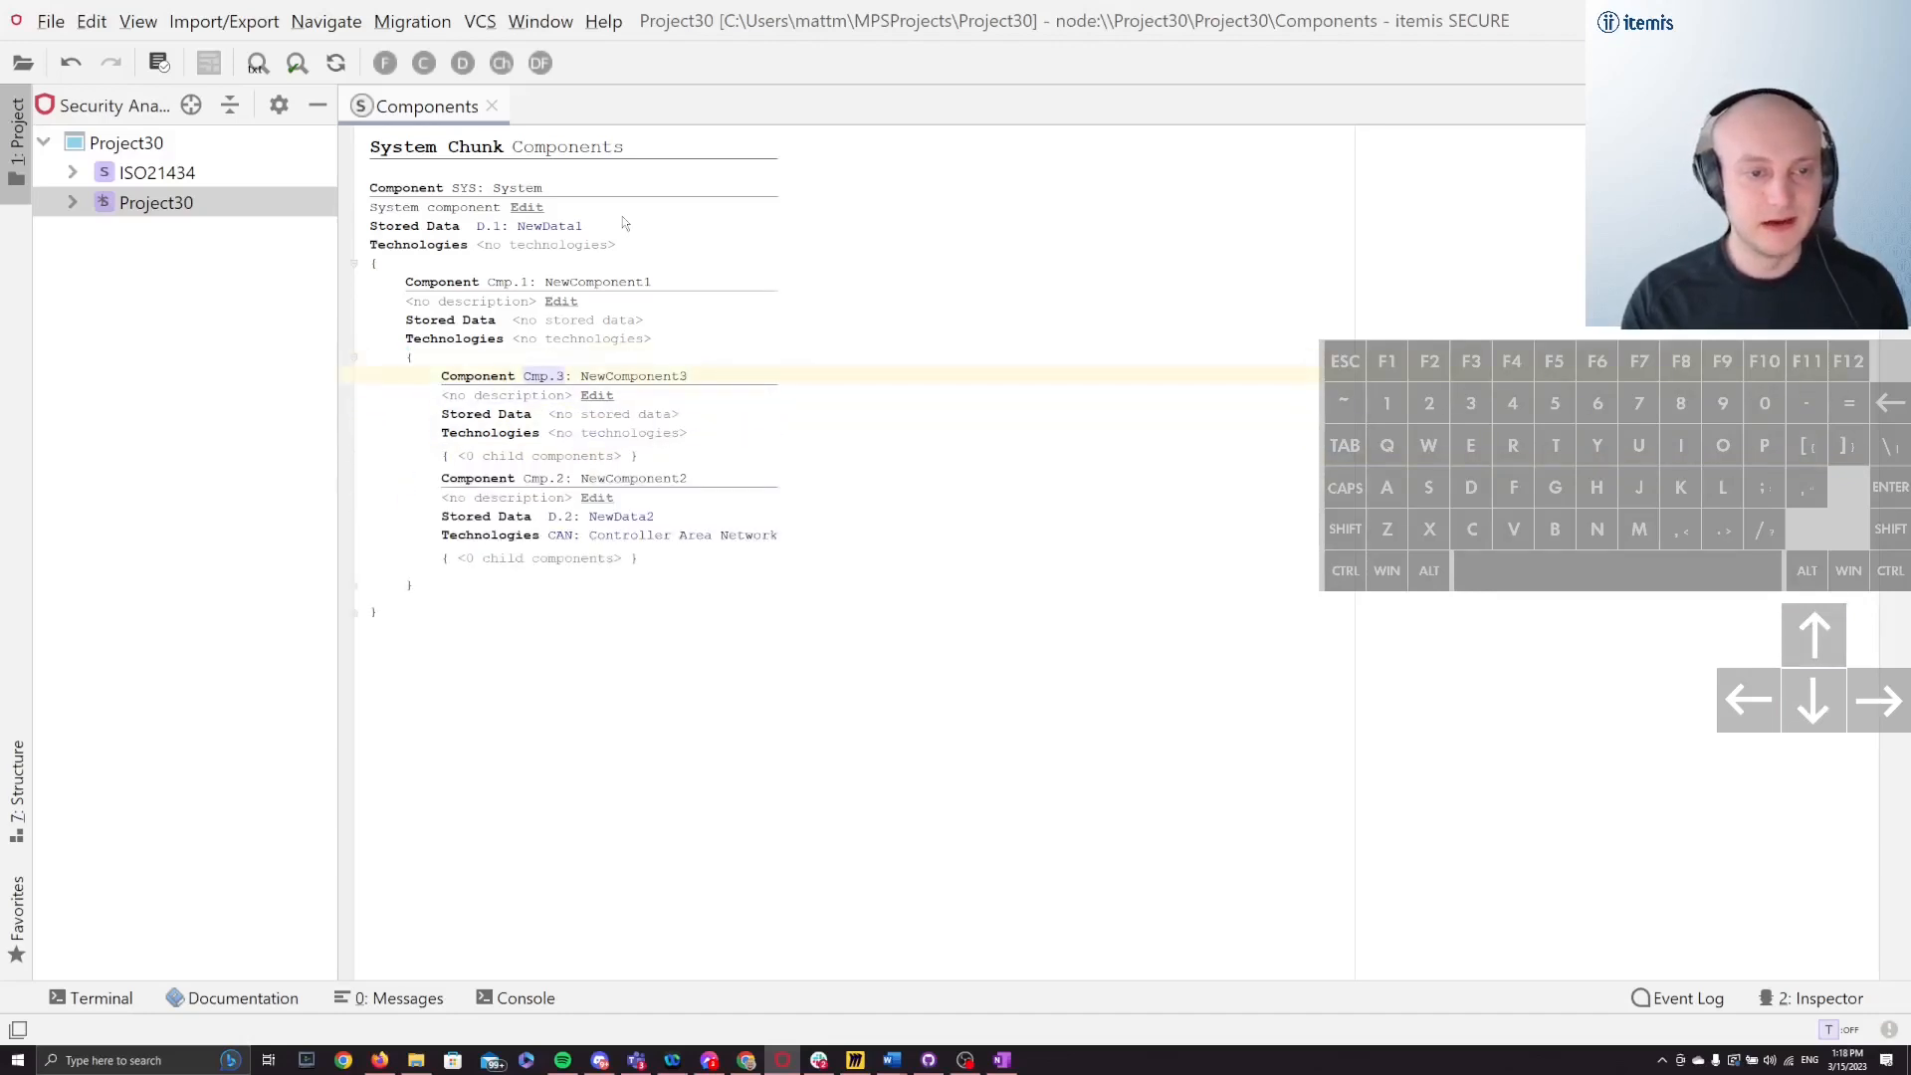
Step: Select NewComponent3 and NewComponent2 together and move them up out of NewComponent1, placing them above it under System
{"action": "key", "text": "Down"}
{"action": "key", "text": "Down"}
{"action": "key", "text": "Down"}
{"action": "key", "text": "Up"}
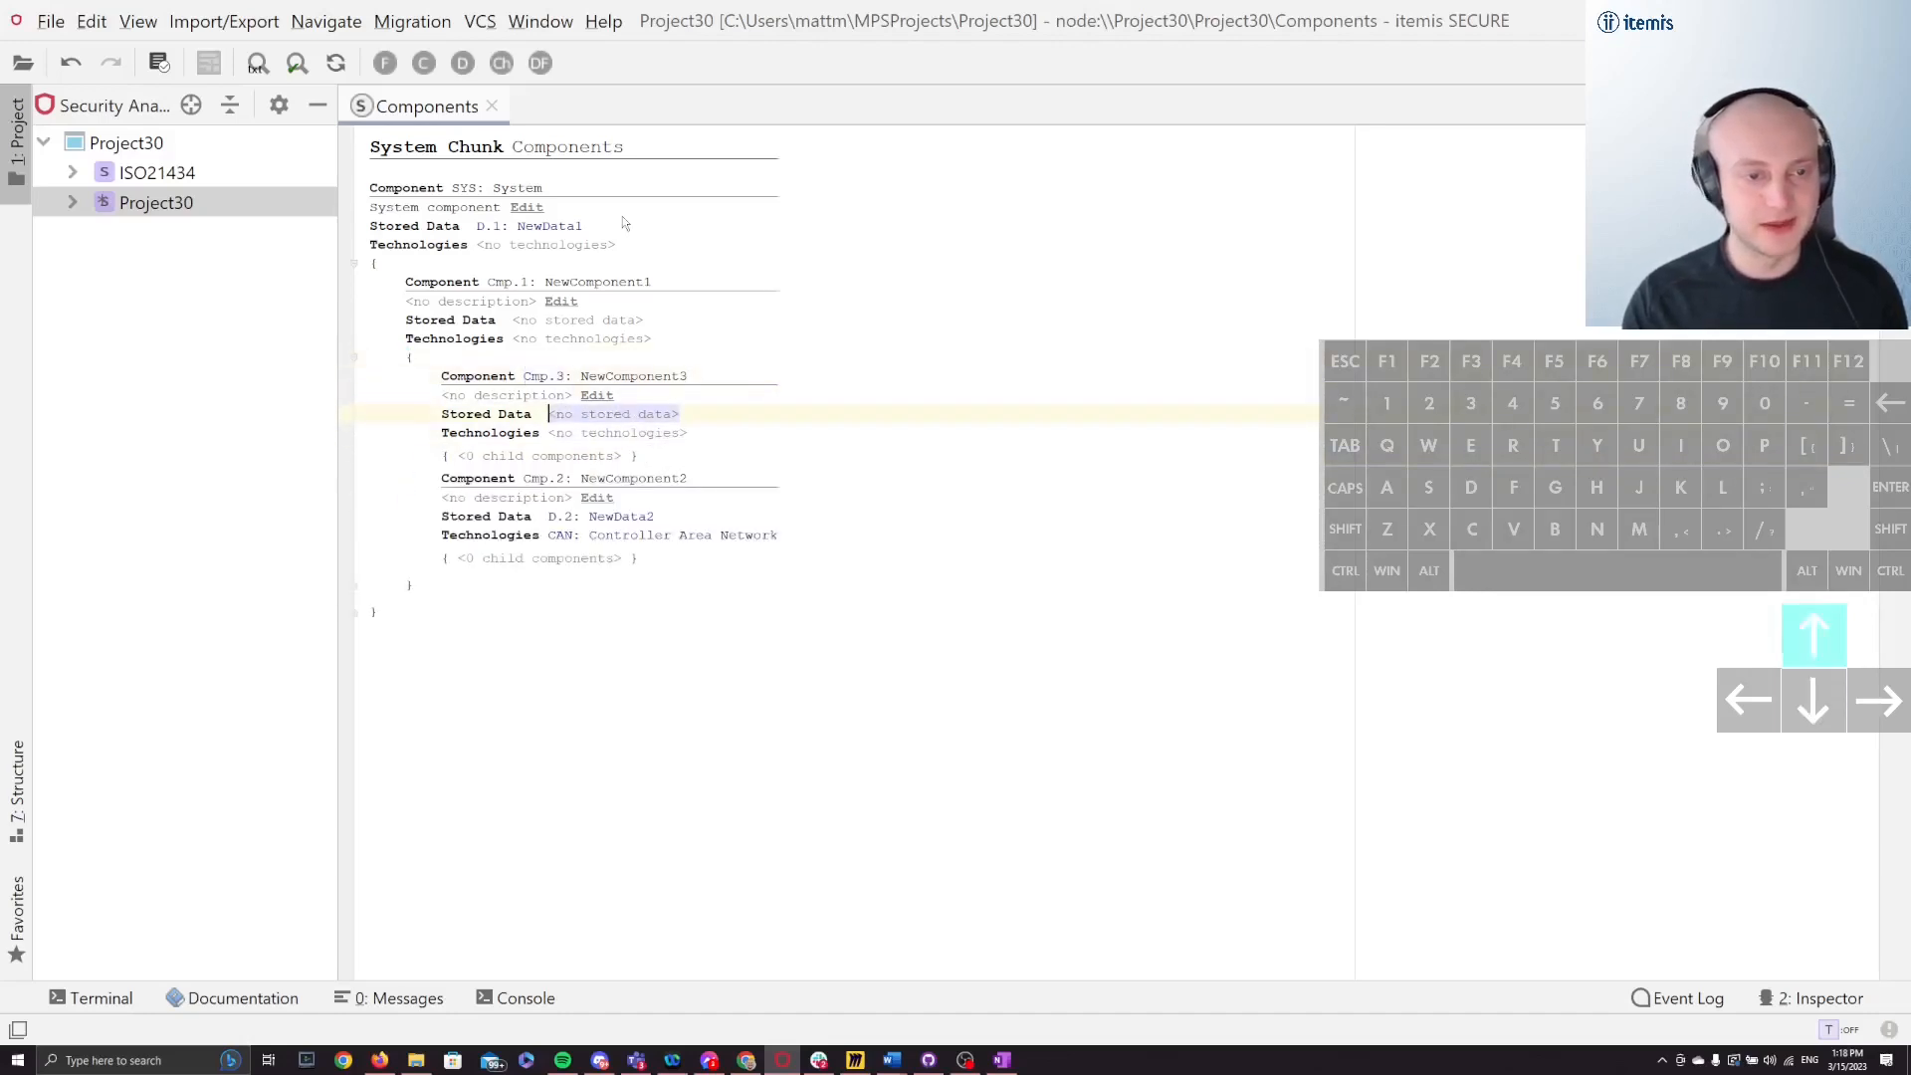
{"action": "key", "text": "Up"}
{"action": "key", "text": "Up"}
{"action": "key", "text": "Left"}
{"action": "key", "text": "Left"}
{"action": "key", "text": "Left"}
{"action": "key", "text": "Left"}
{"action": "key", "text": "Left"}
{"action": "key", "text": "Left"}
{"action": "key", "text": "Left"}
{"action": "key", "text": "Left"}
{"action": "key", "text": "Left"}
{"action": "key", "text": "Left"}
{"action": "key", "text": "Left"}
{"action": "key", "text": "Left"}
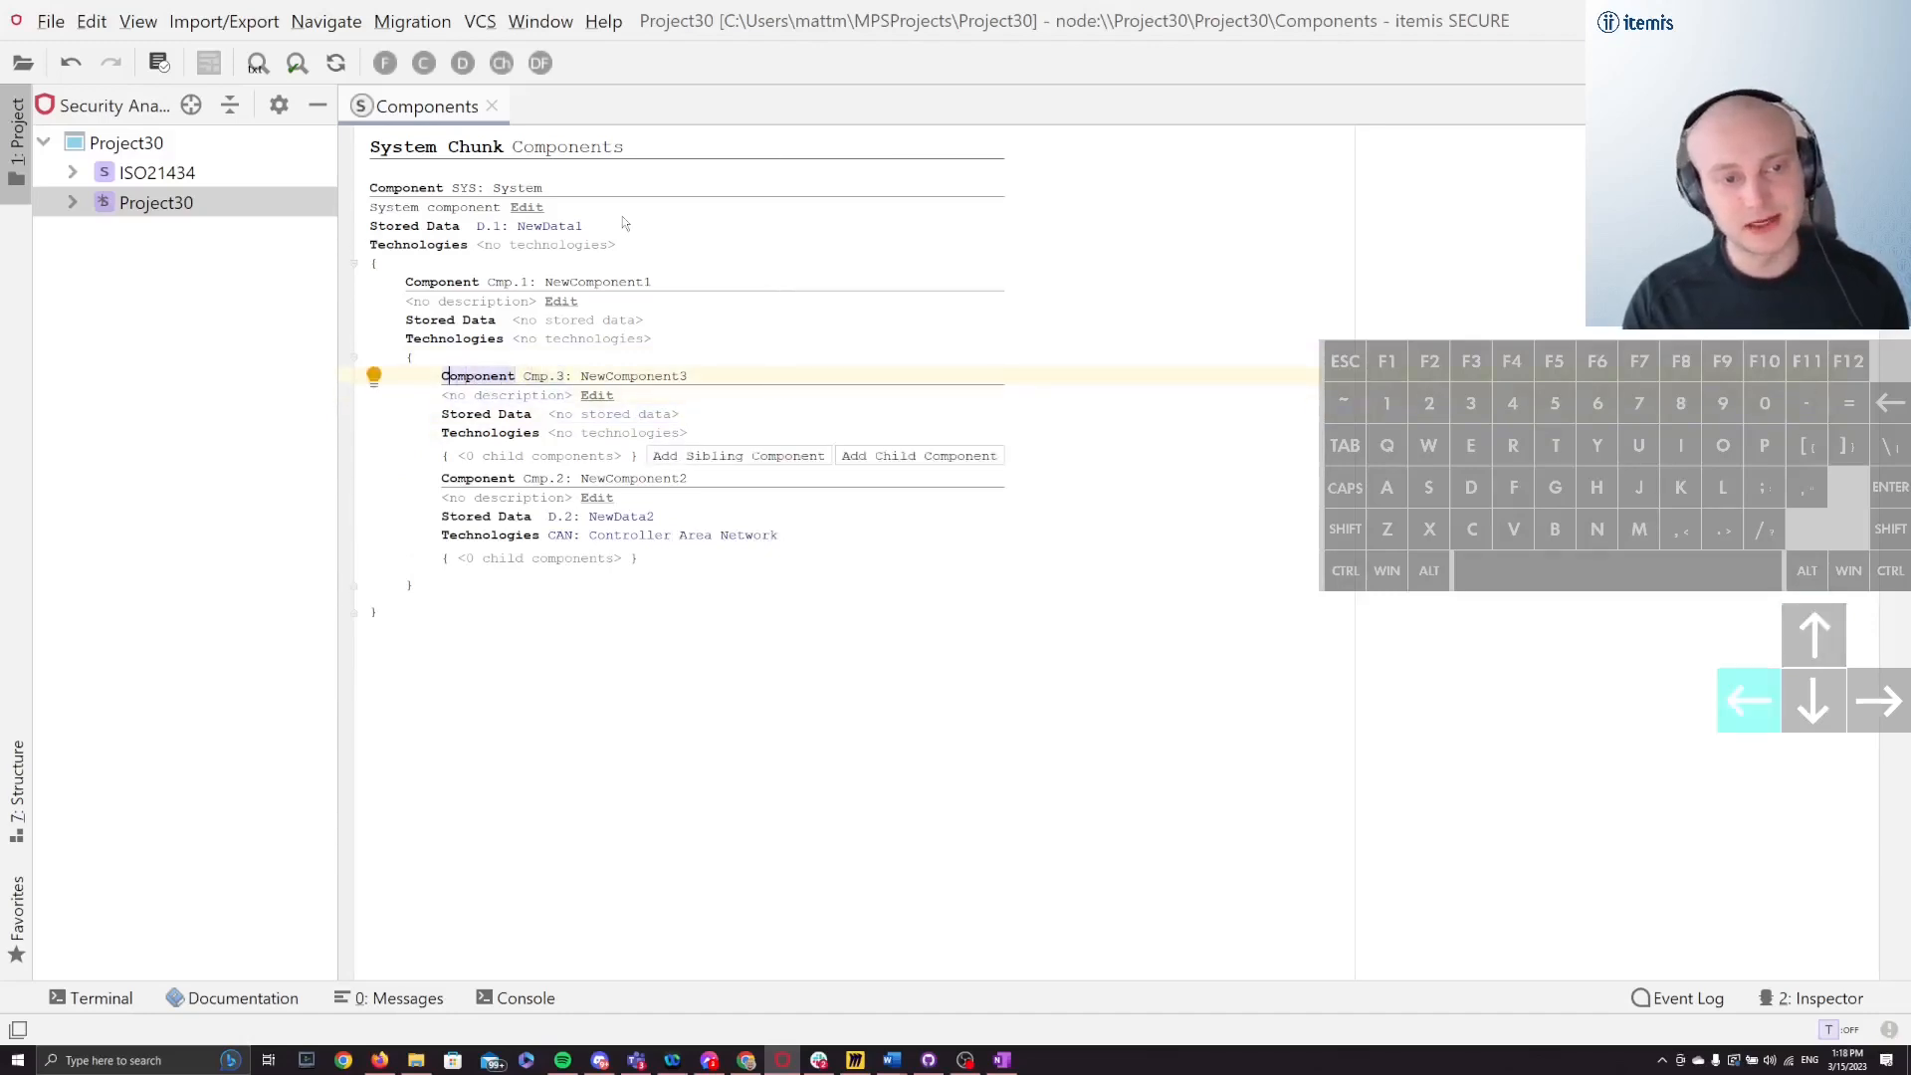
{"action": "key", "text": "Left"}
{"action": "key", "text": "shift+Down"}
{"action": "key", "text": "shift+Down"}
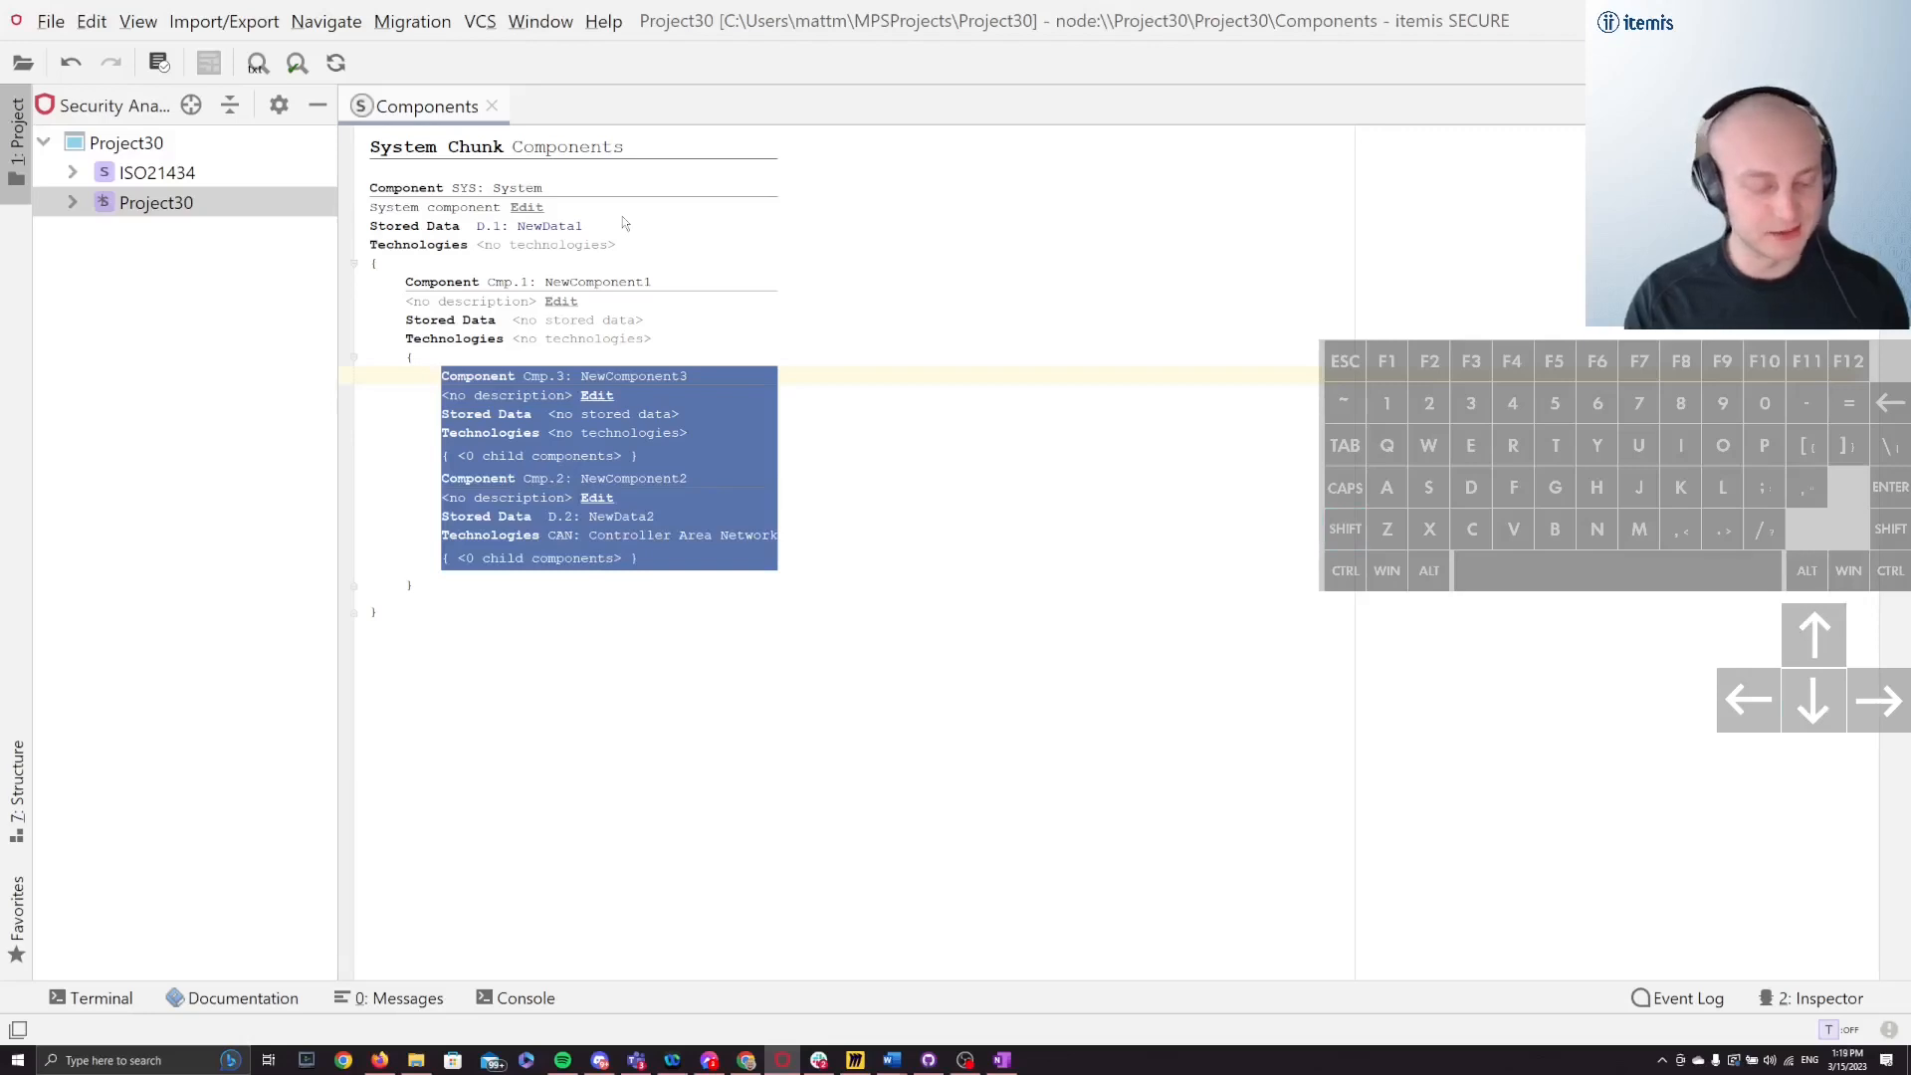
{"action": "key", "text": "ctrl+shift+Up"}
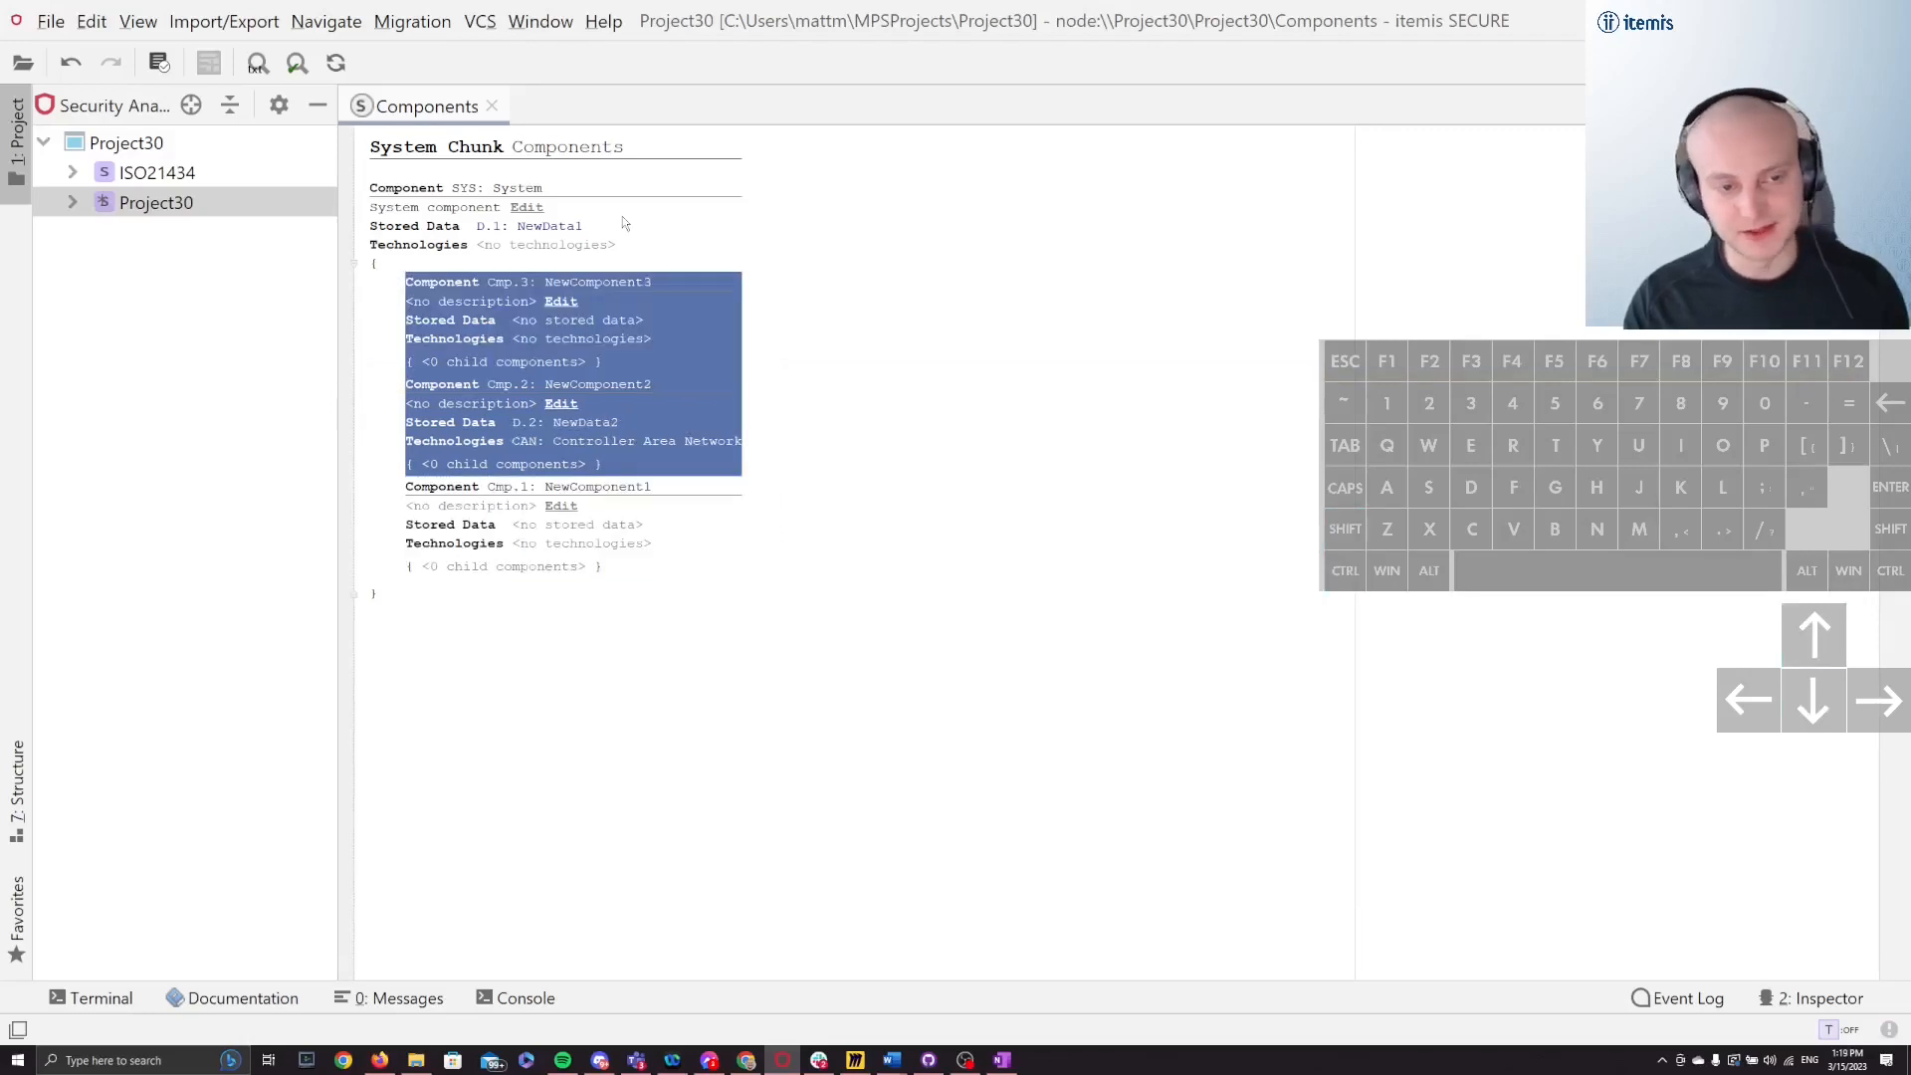
Step: Move both selected components back down into NewComponent1 and return the cursor to NewComponent1's heading
{"action": "key", "text": "ctrl+shift+Down"}
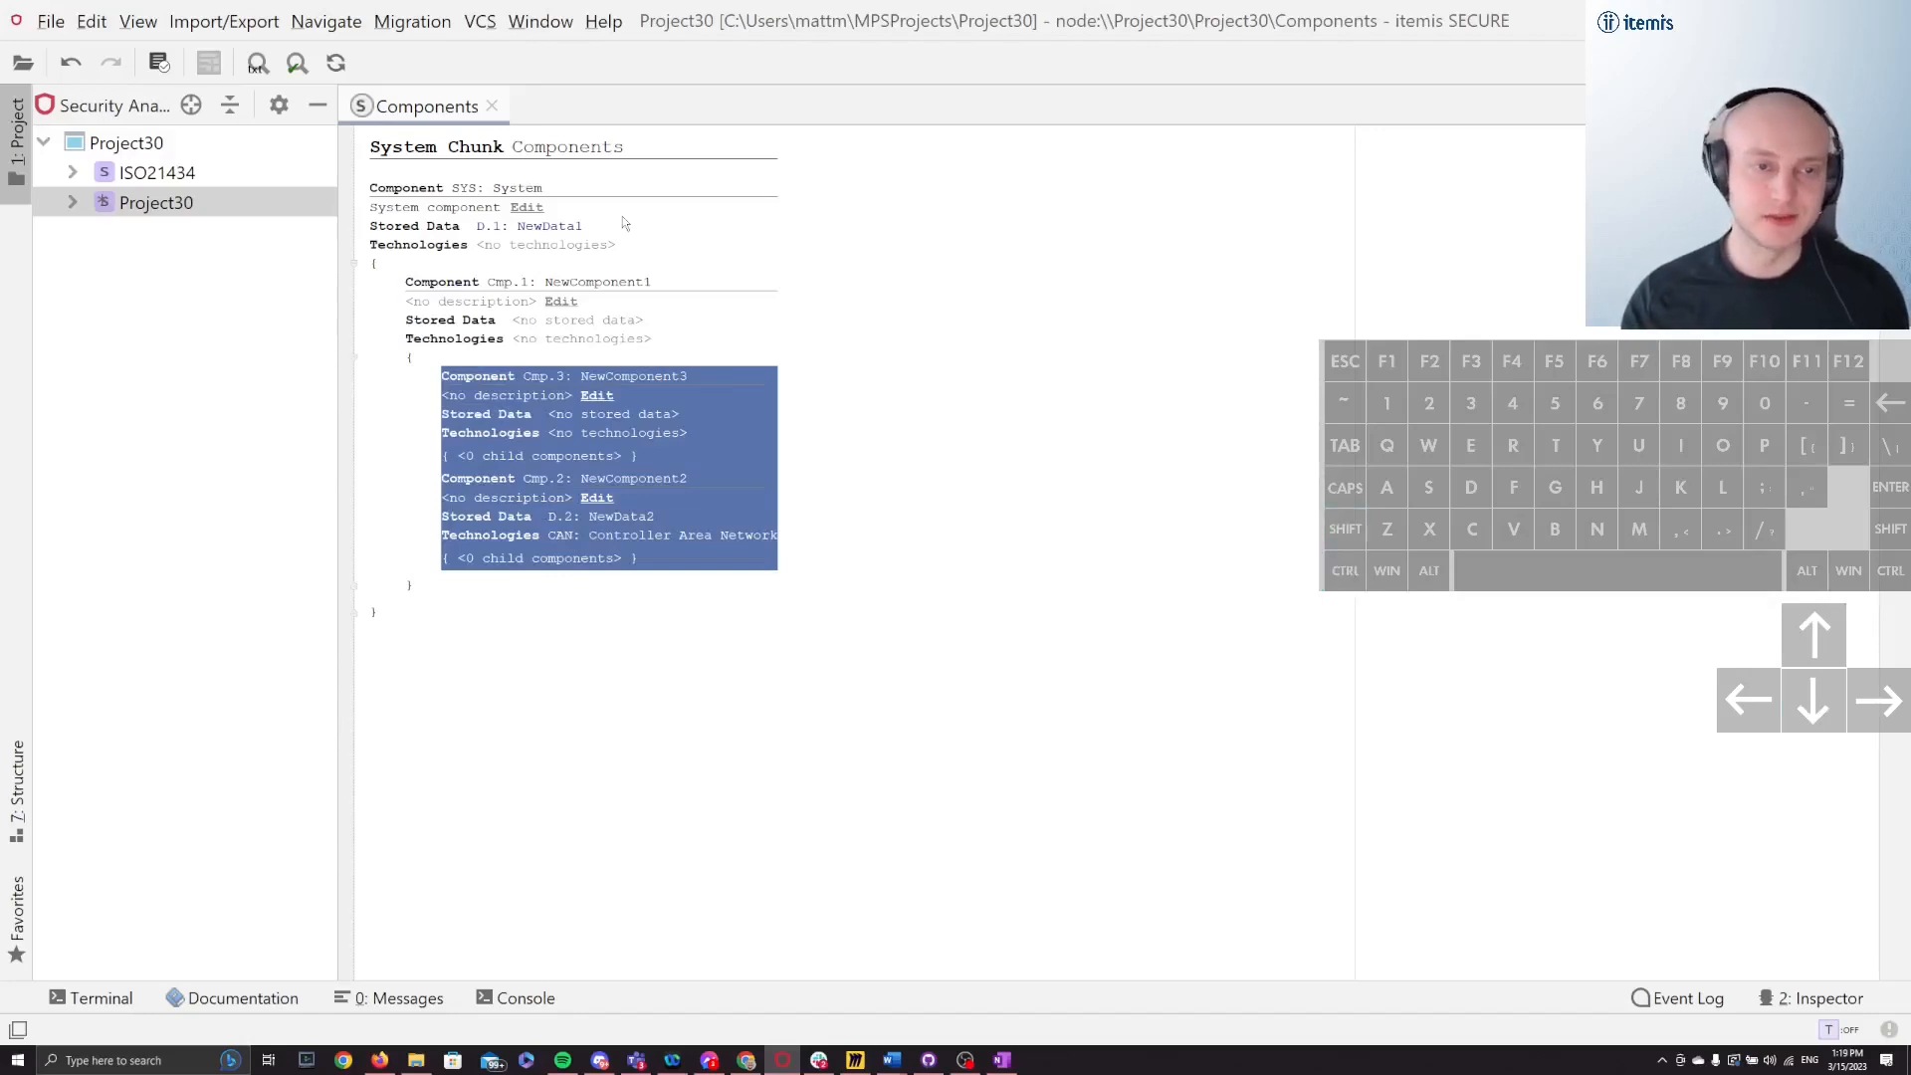
{"action": "key", "text": "Up"}
{"action": "key", "text": "Up"}
{"action": "key", "text": "Up"}
{"action": "key", "text": "Up"}
{"action": "key", "text": "ctrl+shift+Left"}
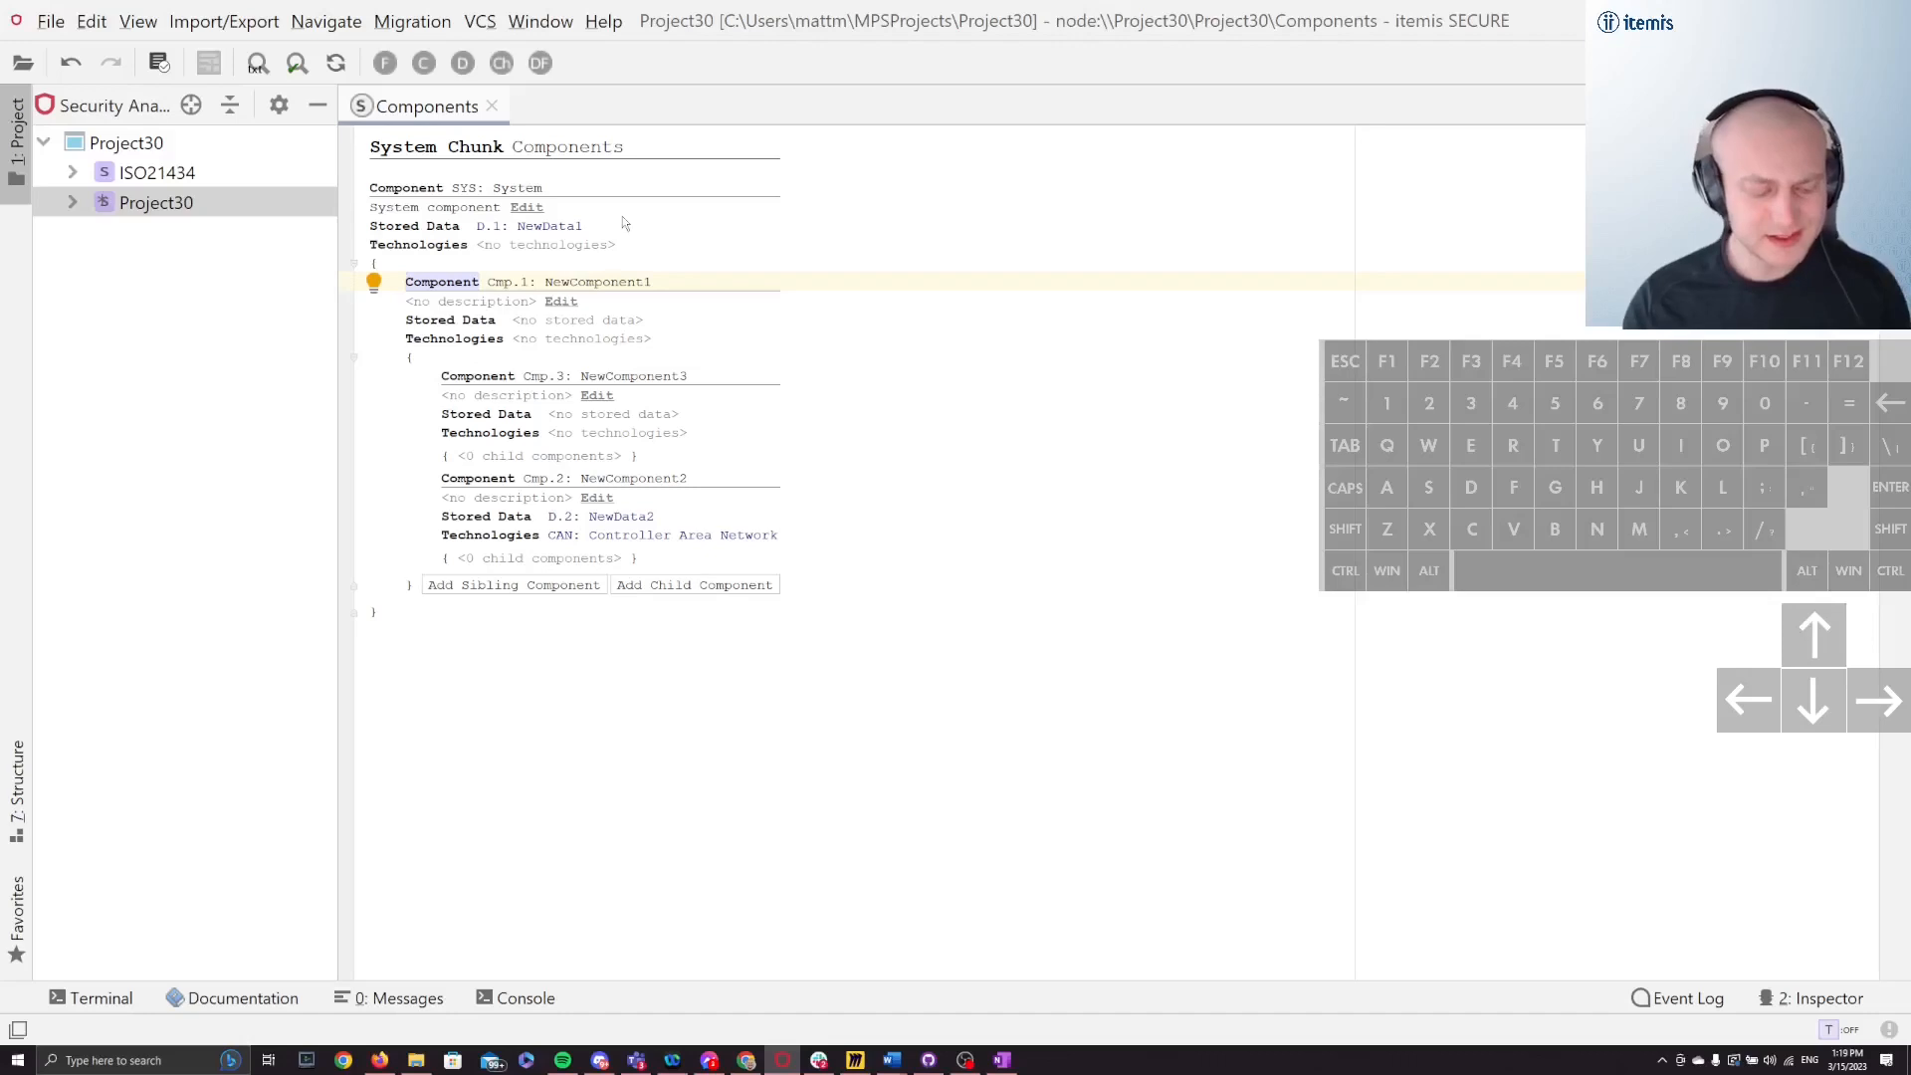
Step: Find the Data chunk by searching node names for "data" and open it
{"action": "key", "text": "ctrl+n"}
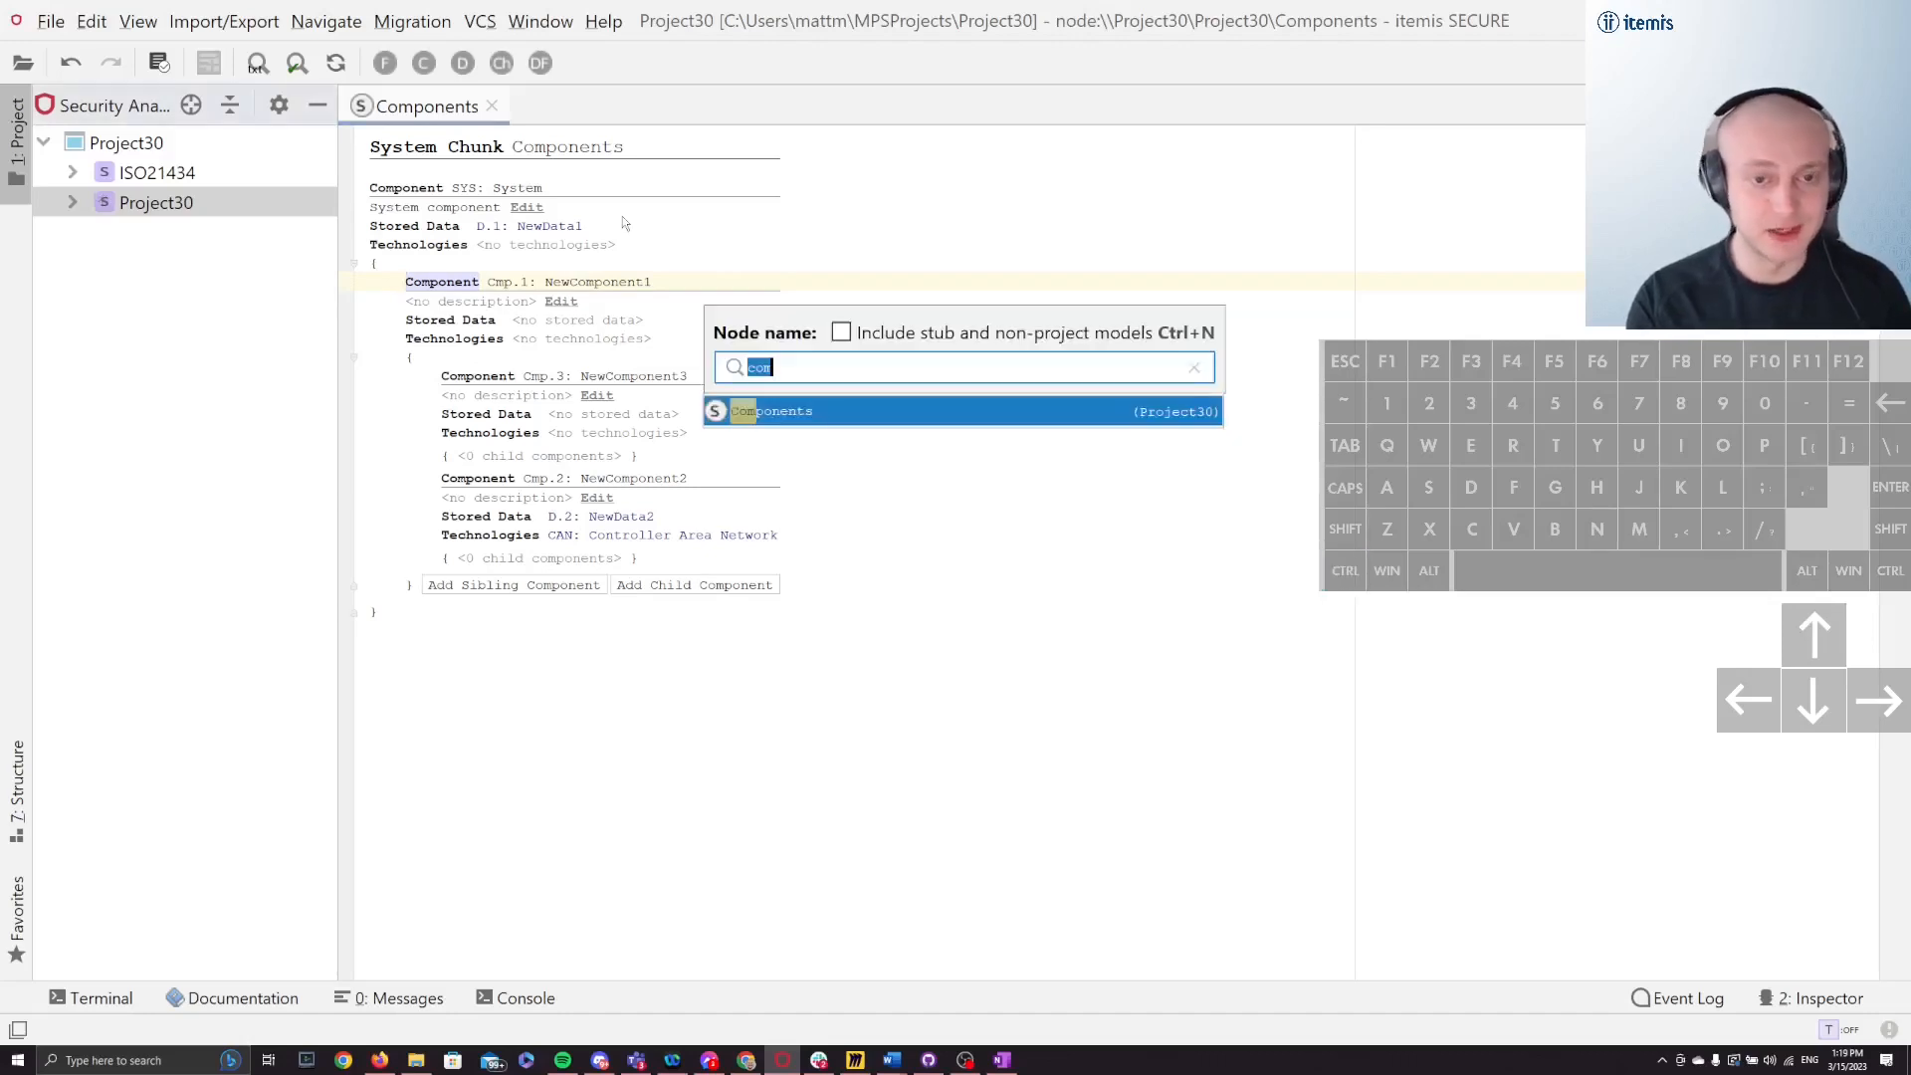
{"action": "key", "text": "BackSpace"}
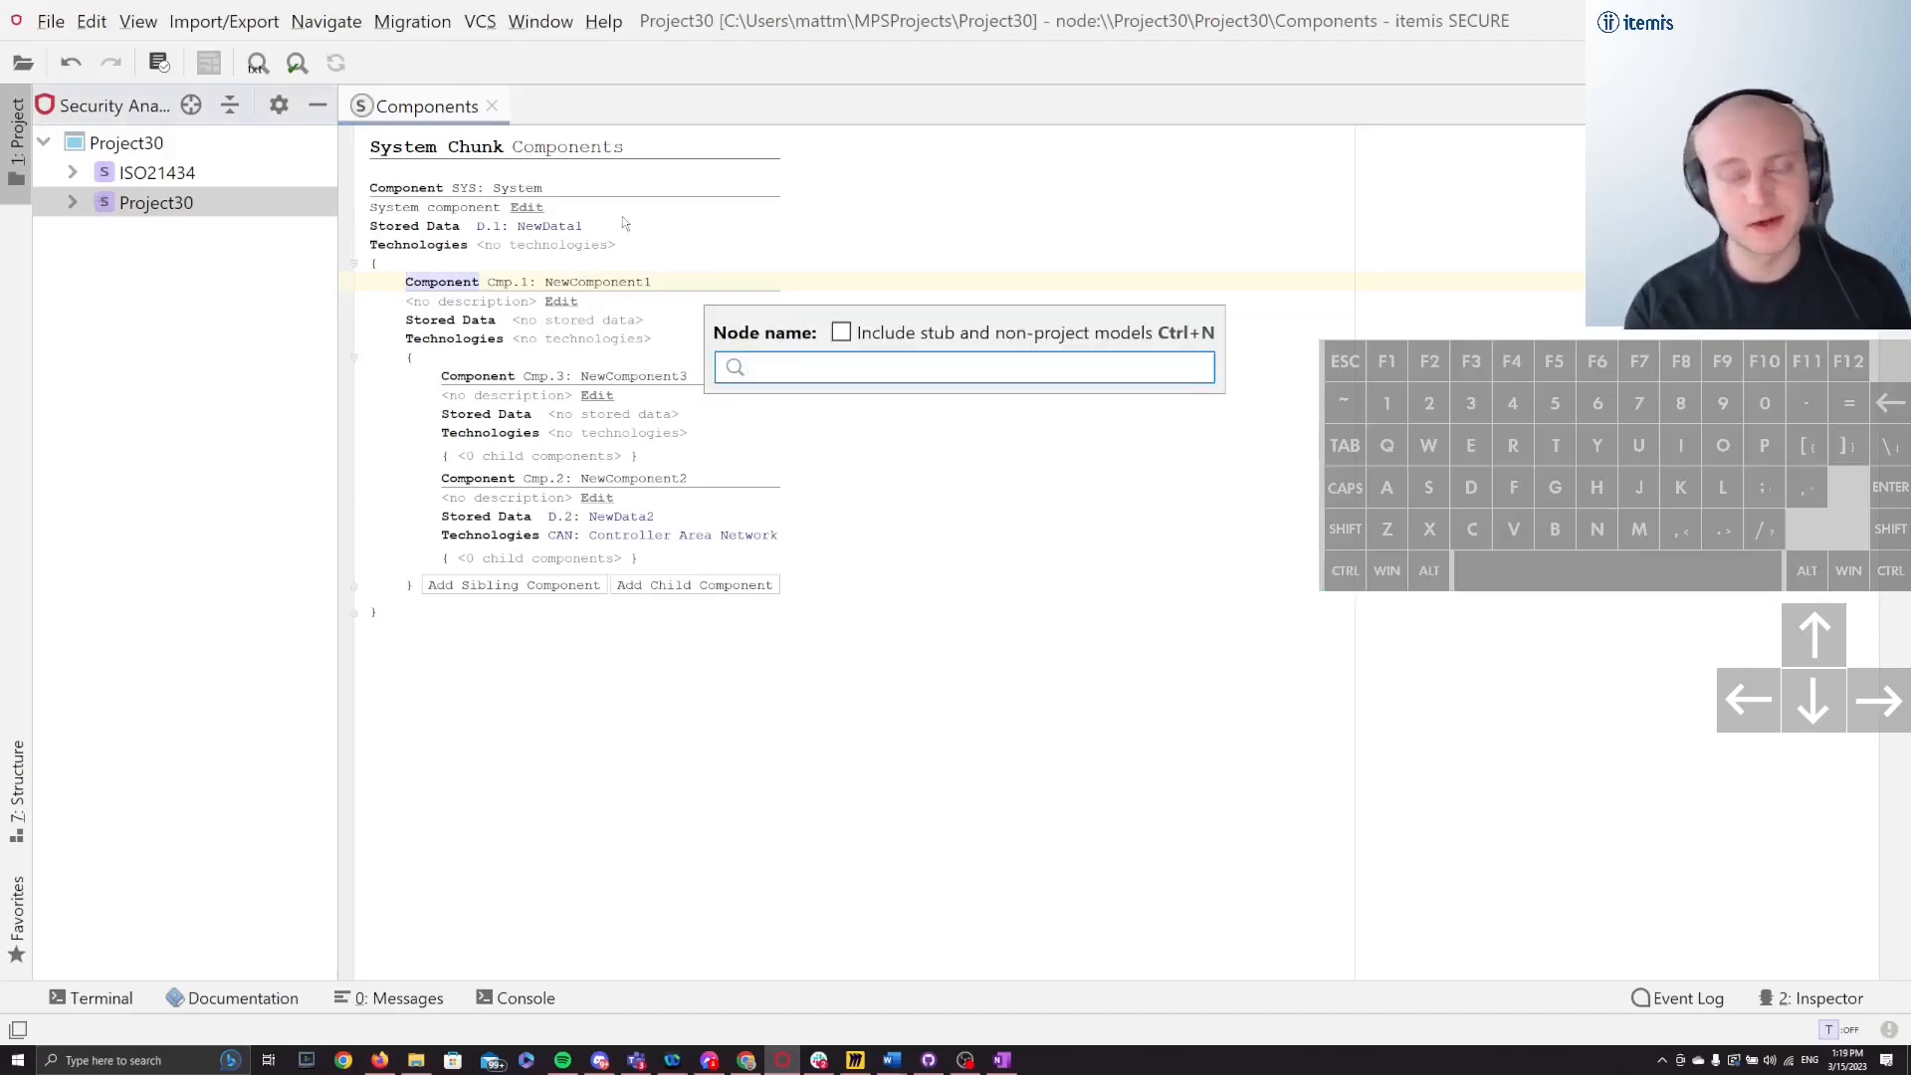
{"action": "type", "text": "data"}
{"action": "key", "text": "Return"}
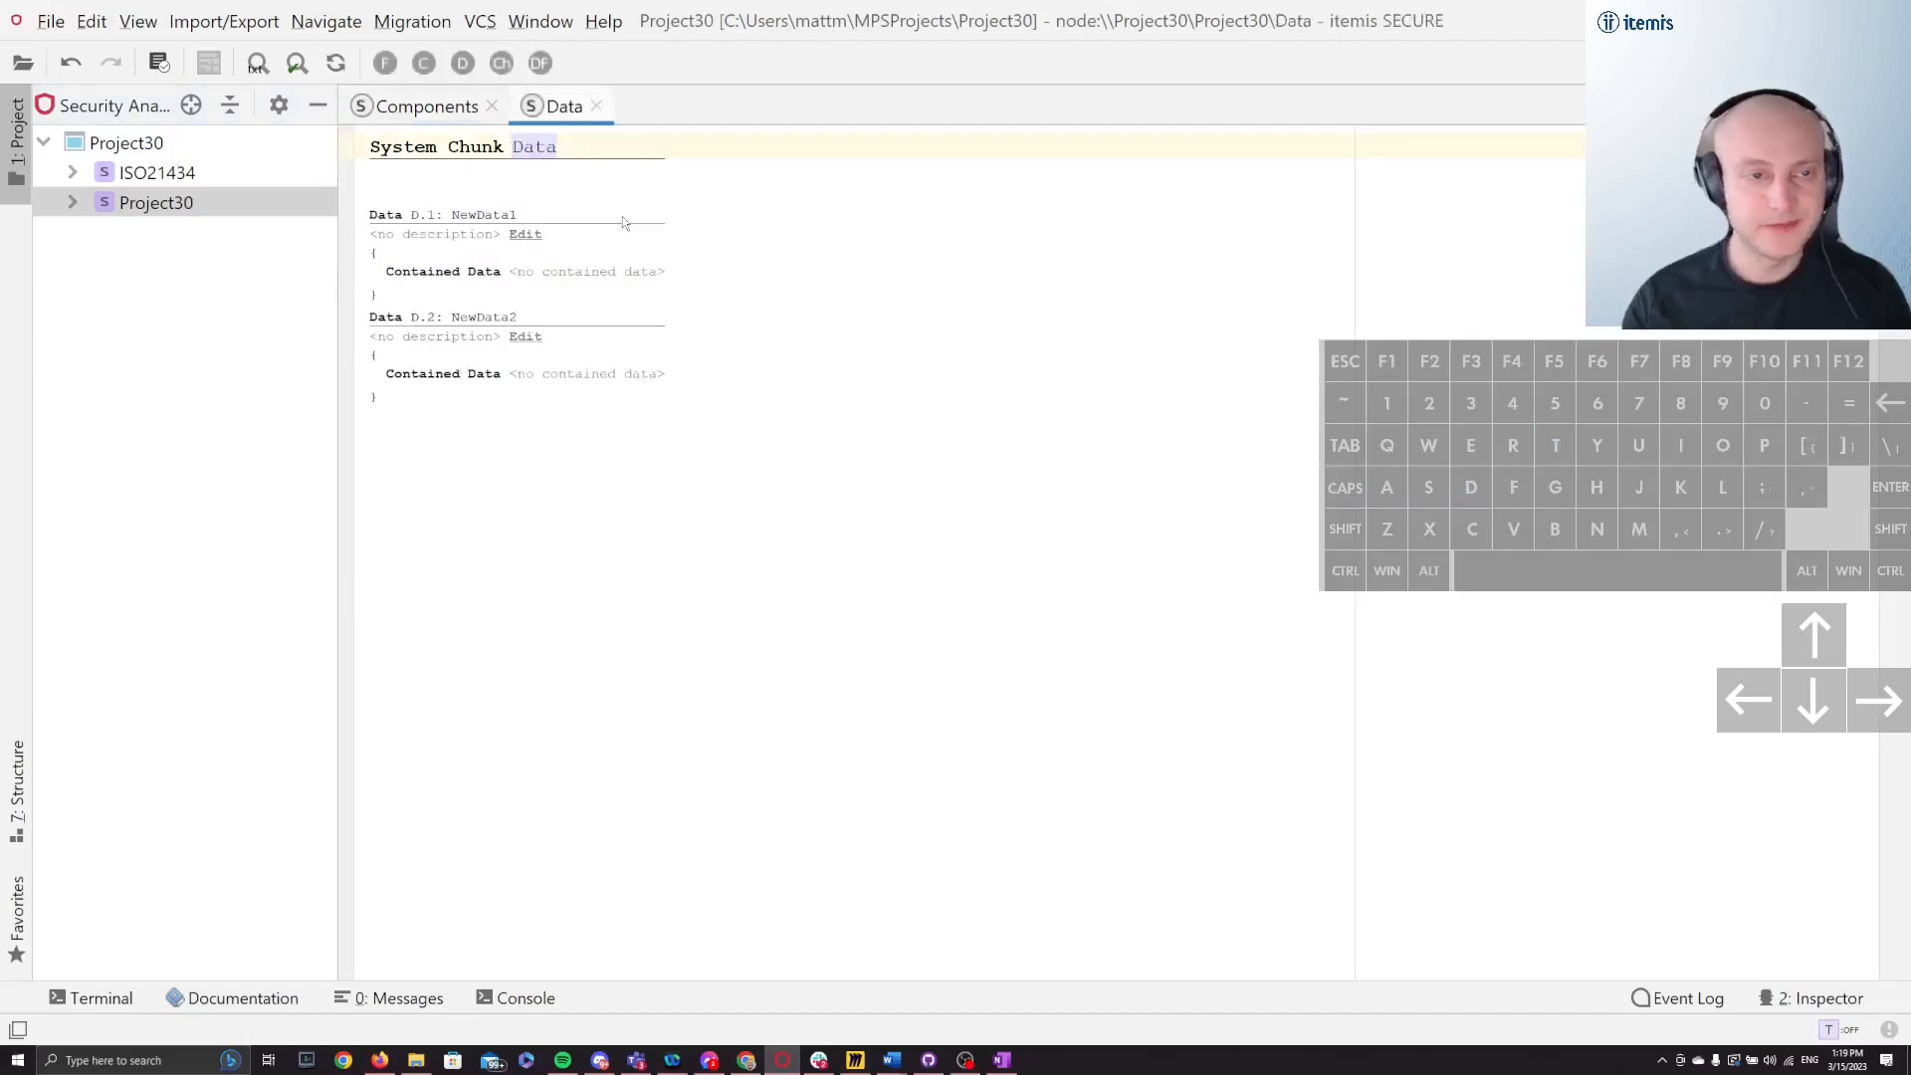
Step: Add a new Data element below NewData2 at the end of the Data chunk
{"action": "key", "text": "Down"}
{"action": "key", "text": "Down"}
{"action": "key", "text": "Tab"}
{"action": "key", "text": "Tab"}
{"action": "key", "text": "Tab"}
{"action": "key", "text": "Tab"}
{"action": "key", "text": "Down"}
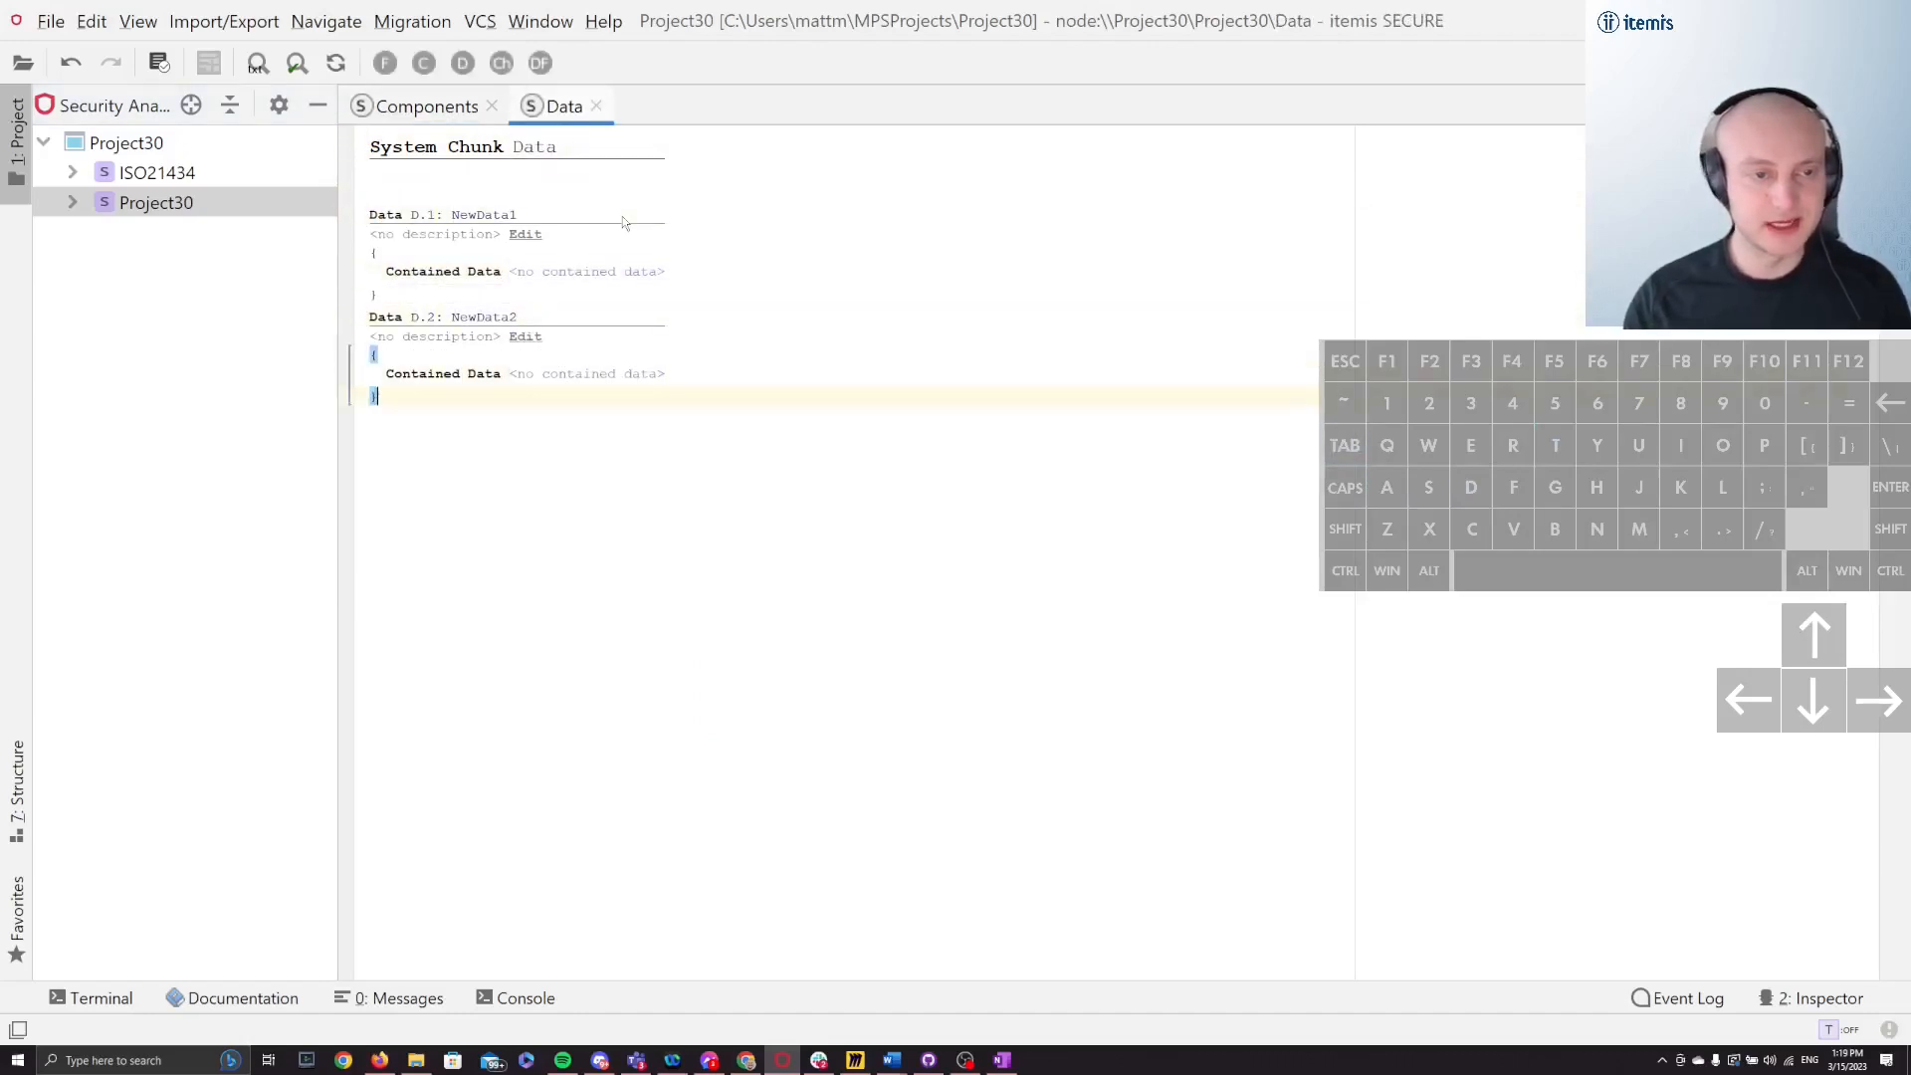
{"action": "key", "text": "Return"}
{"action": "key", "text": "ctrl+space"}
{"action": "key", "text": "Down"}
{"action": "key", "text": "Down"}
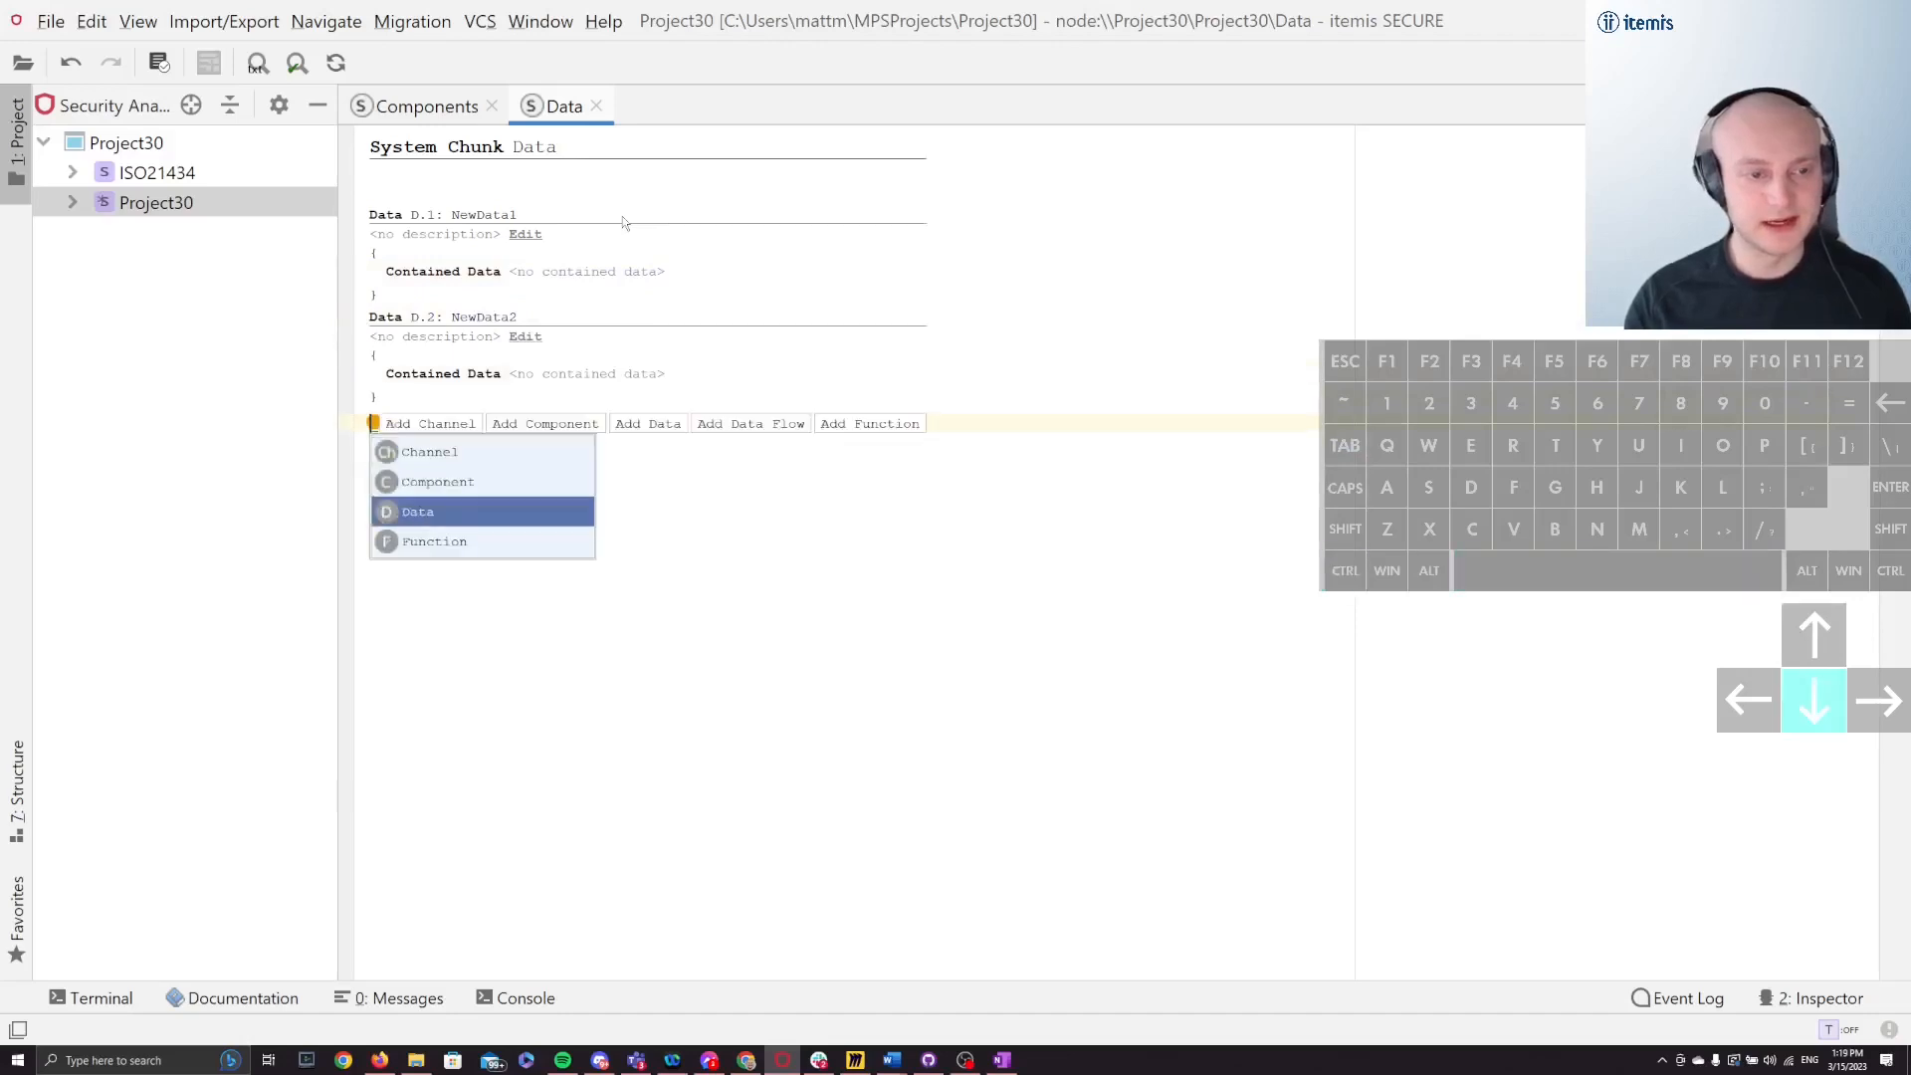
{"action": "key", "text": "Return"}
{"action": "key", "text": "Down"}
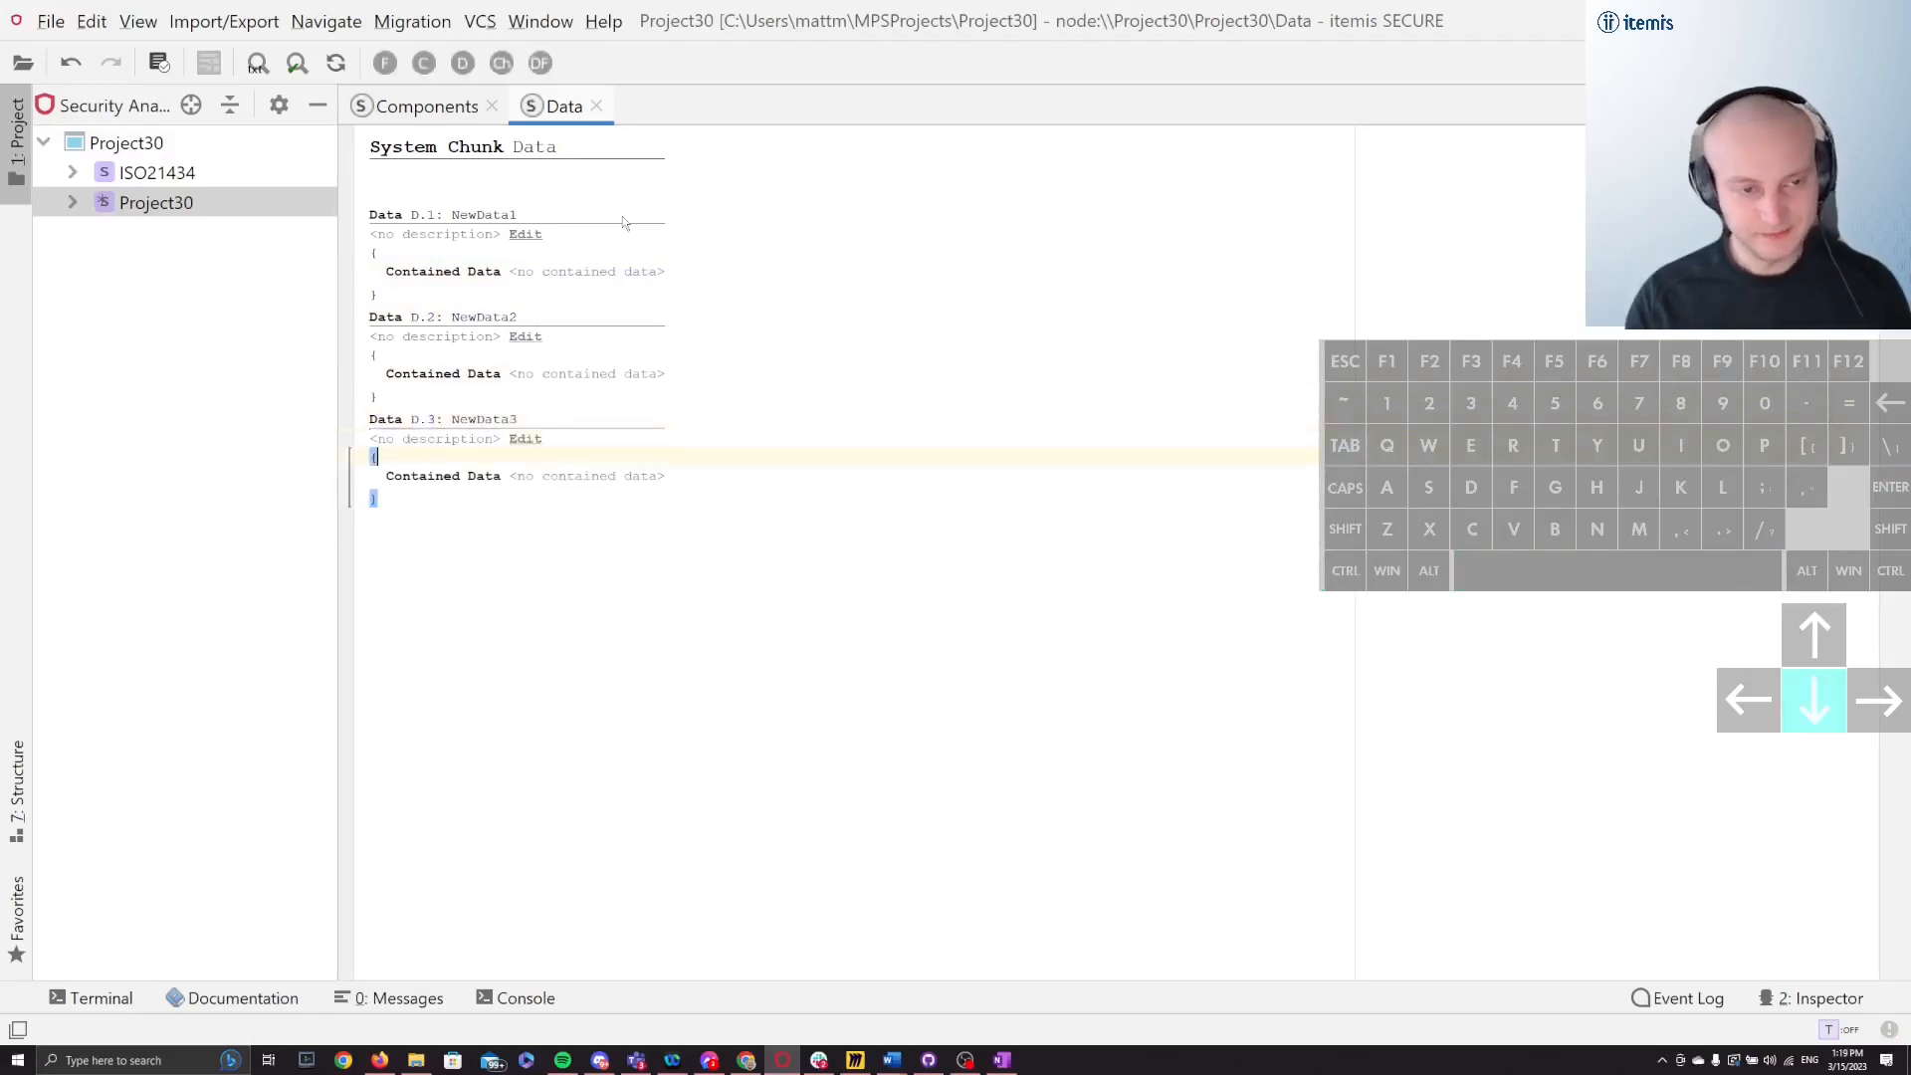
{"action": "key", "text": "Down"}
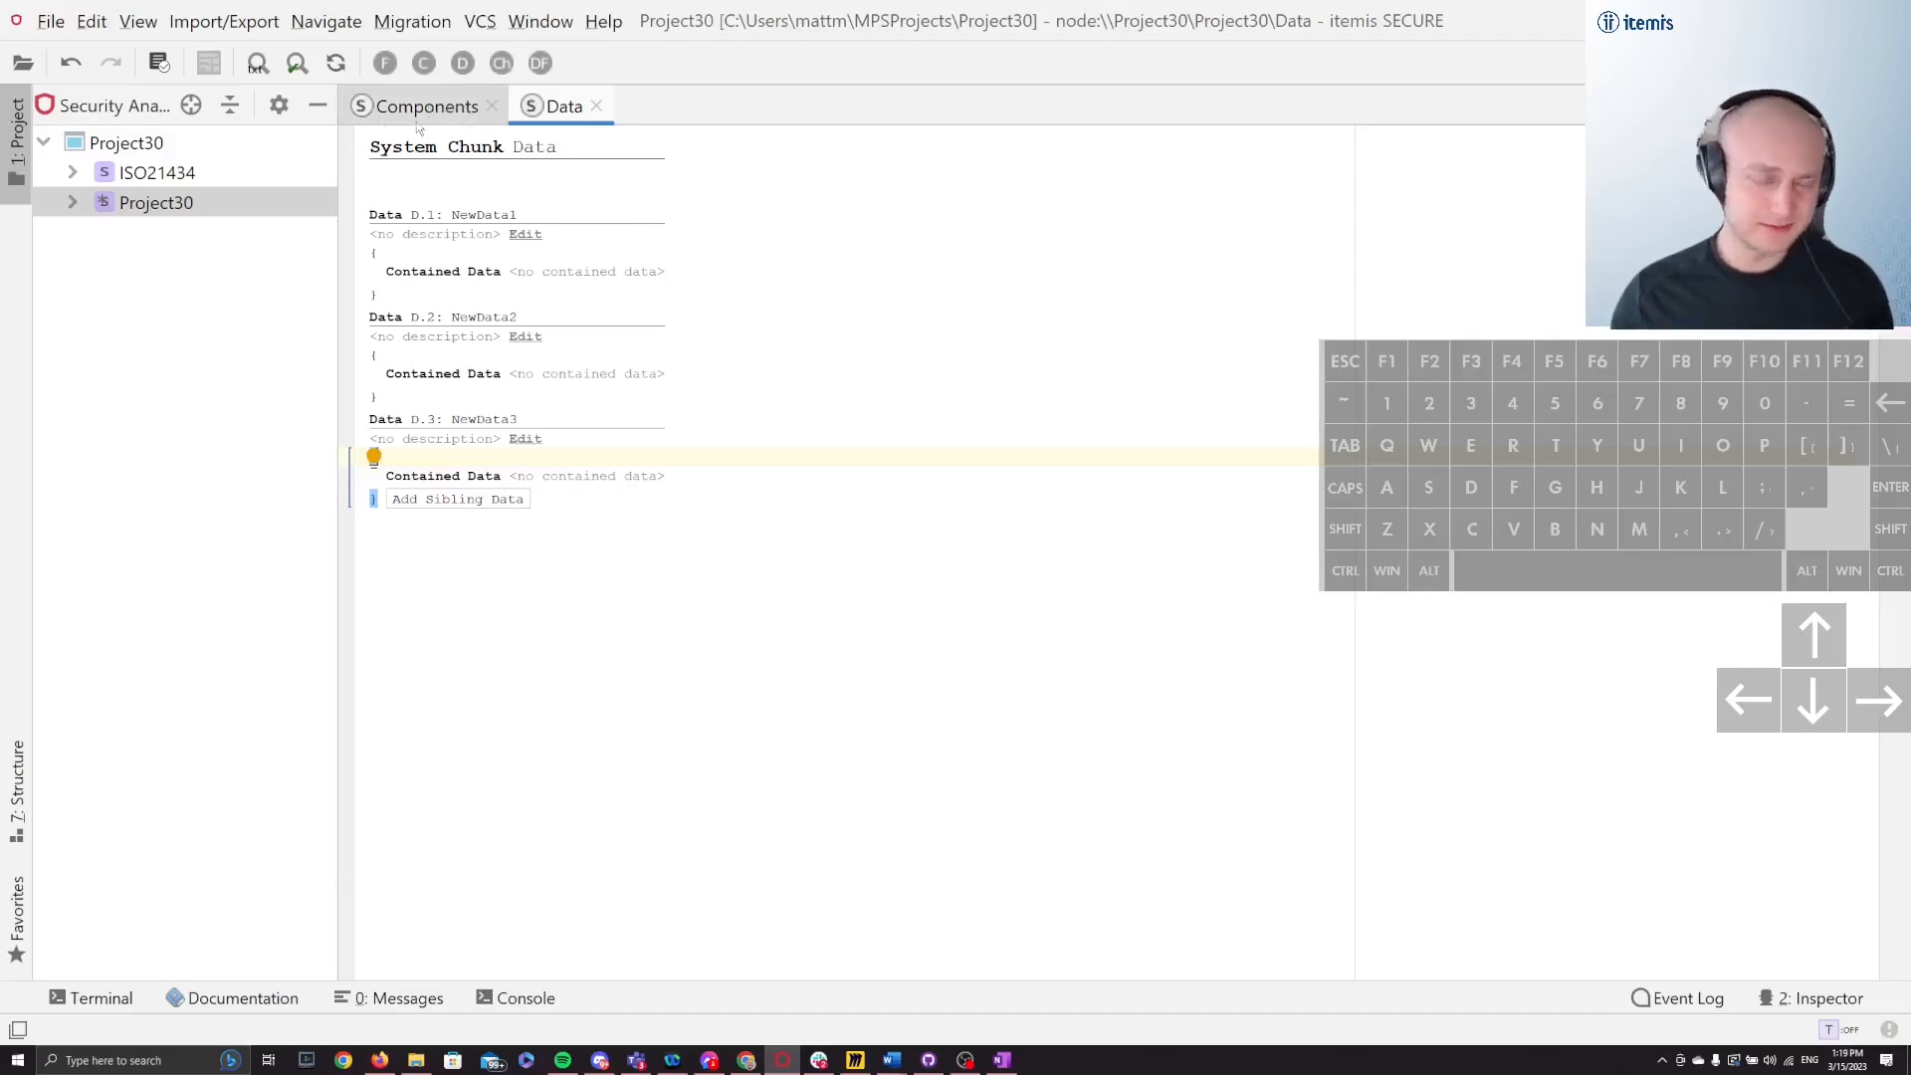
{"action": "key", "text": "ctrl+n"}
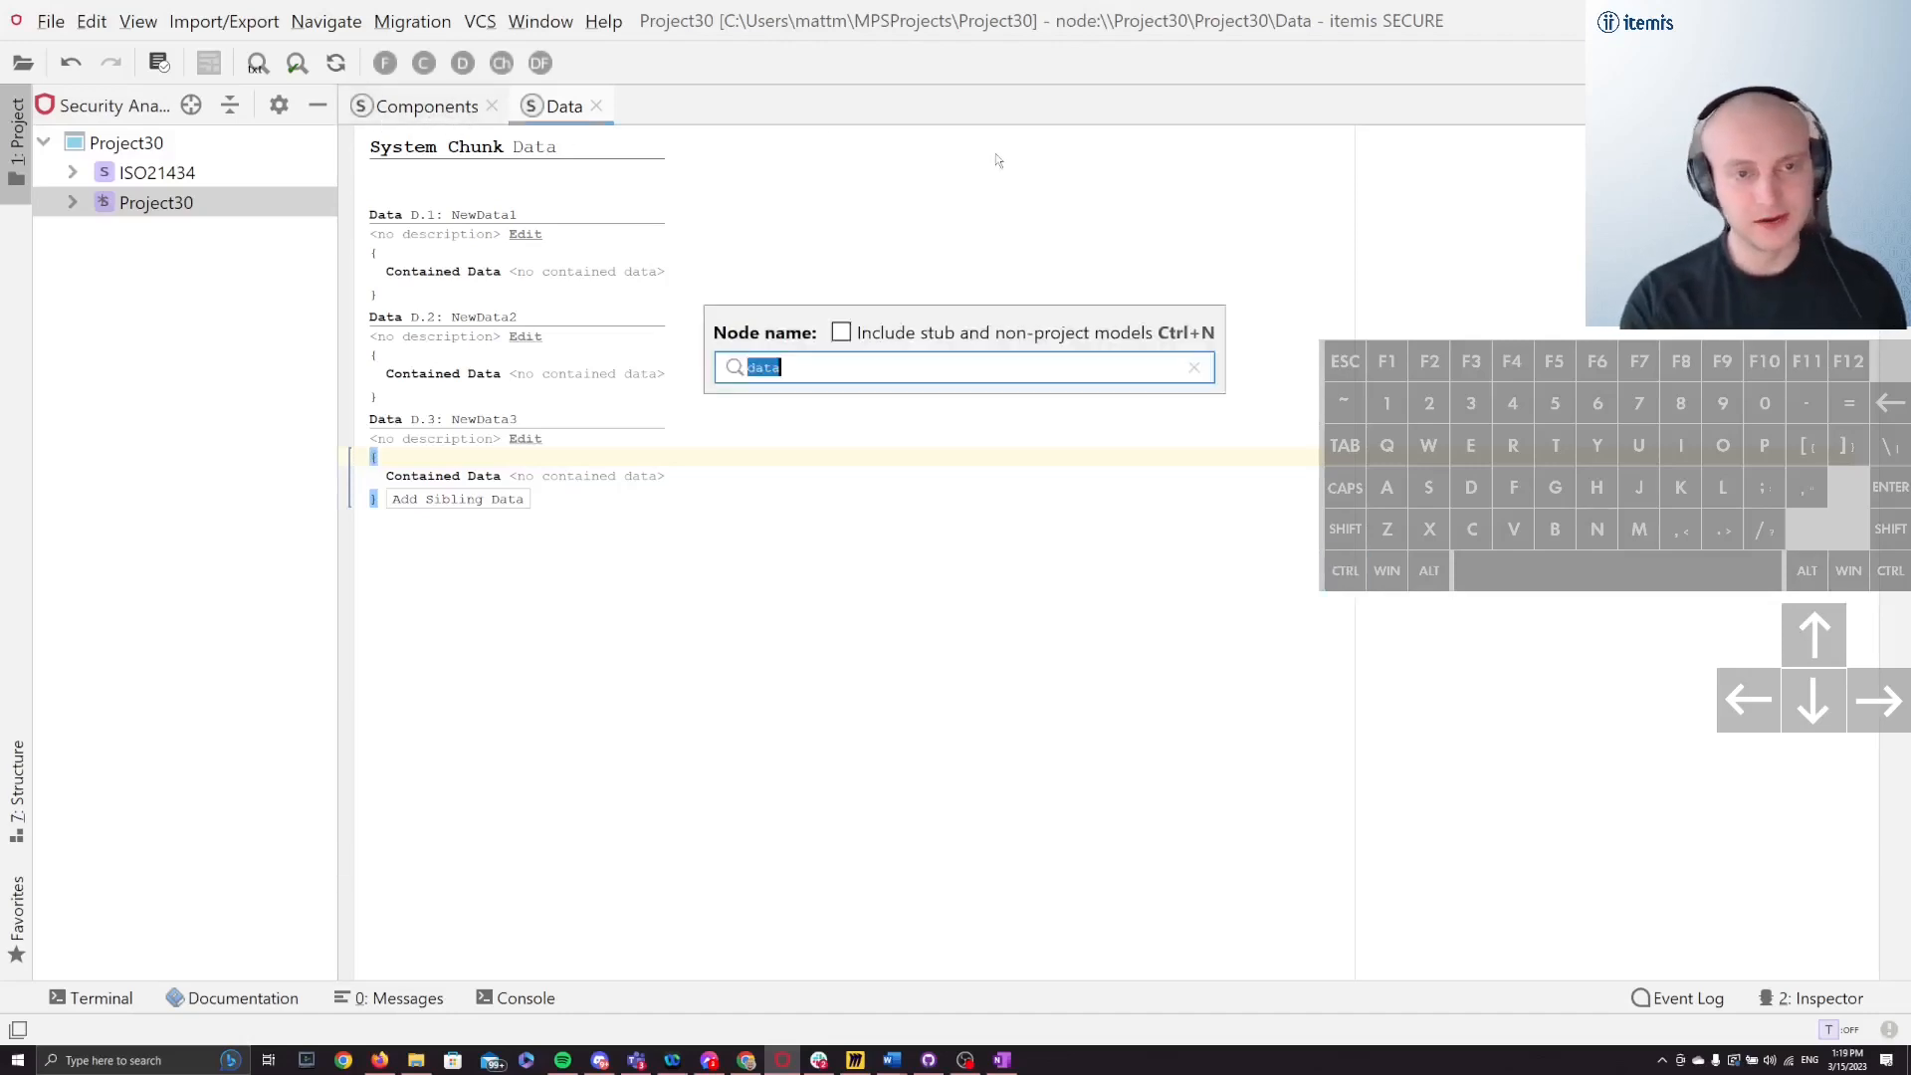
{"action": "type", "text": "com"}
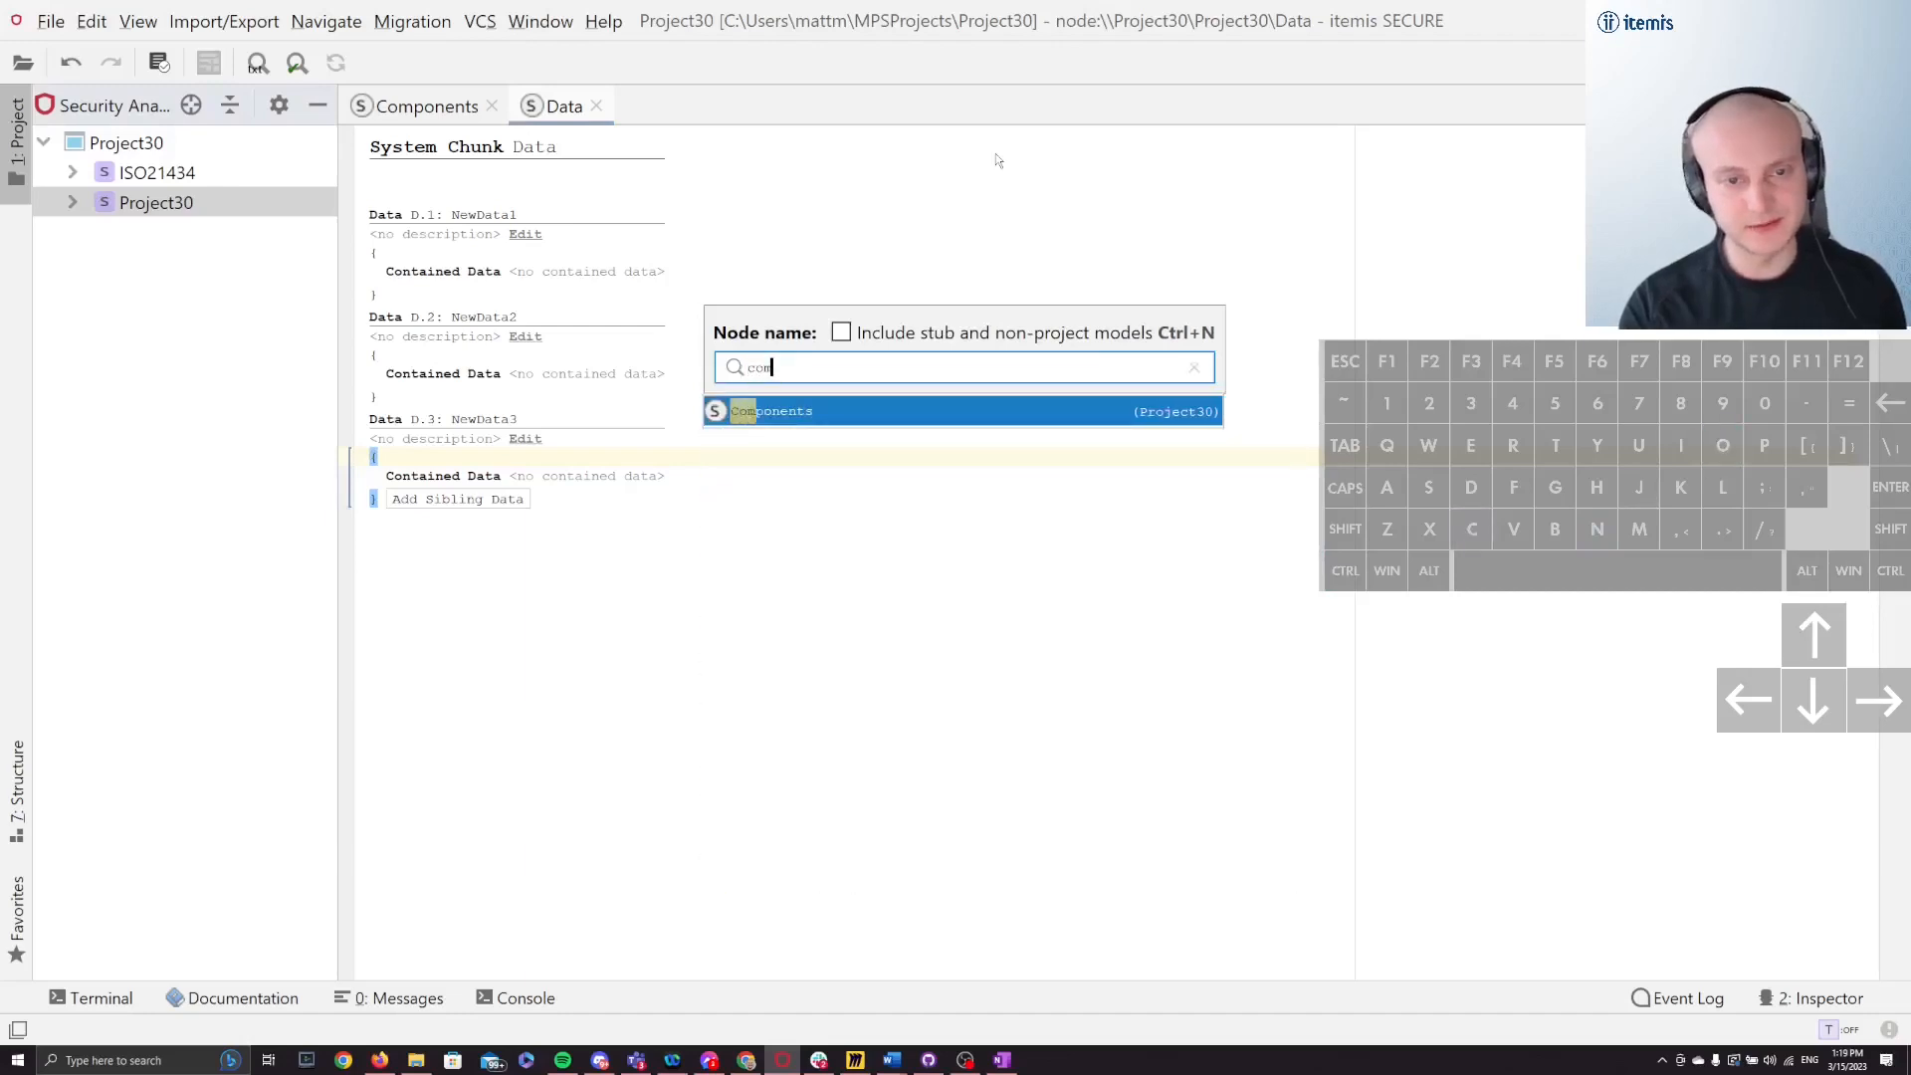
{"action": "key", "text": "BackSpace"}
{"action": "key", "text": "BackSpace"}
{"action": "key", "text": "BackSpace"}
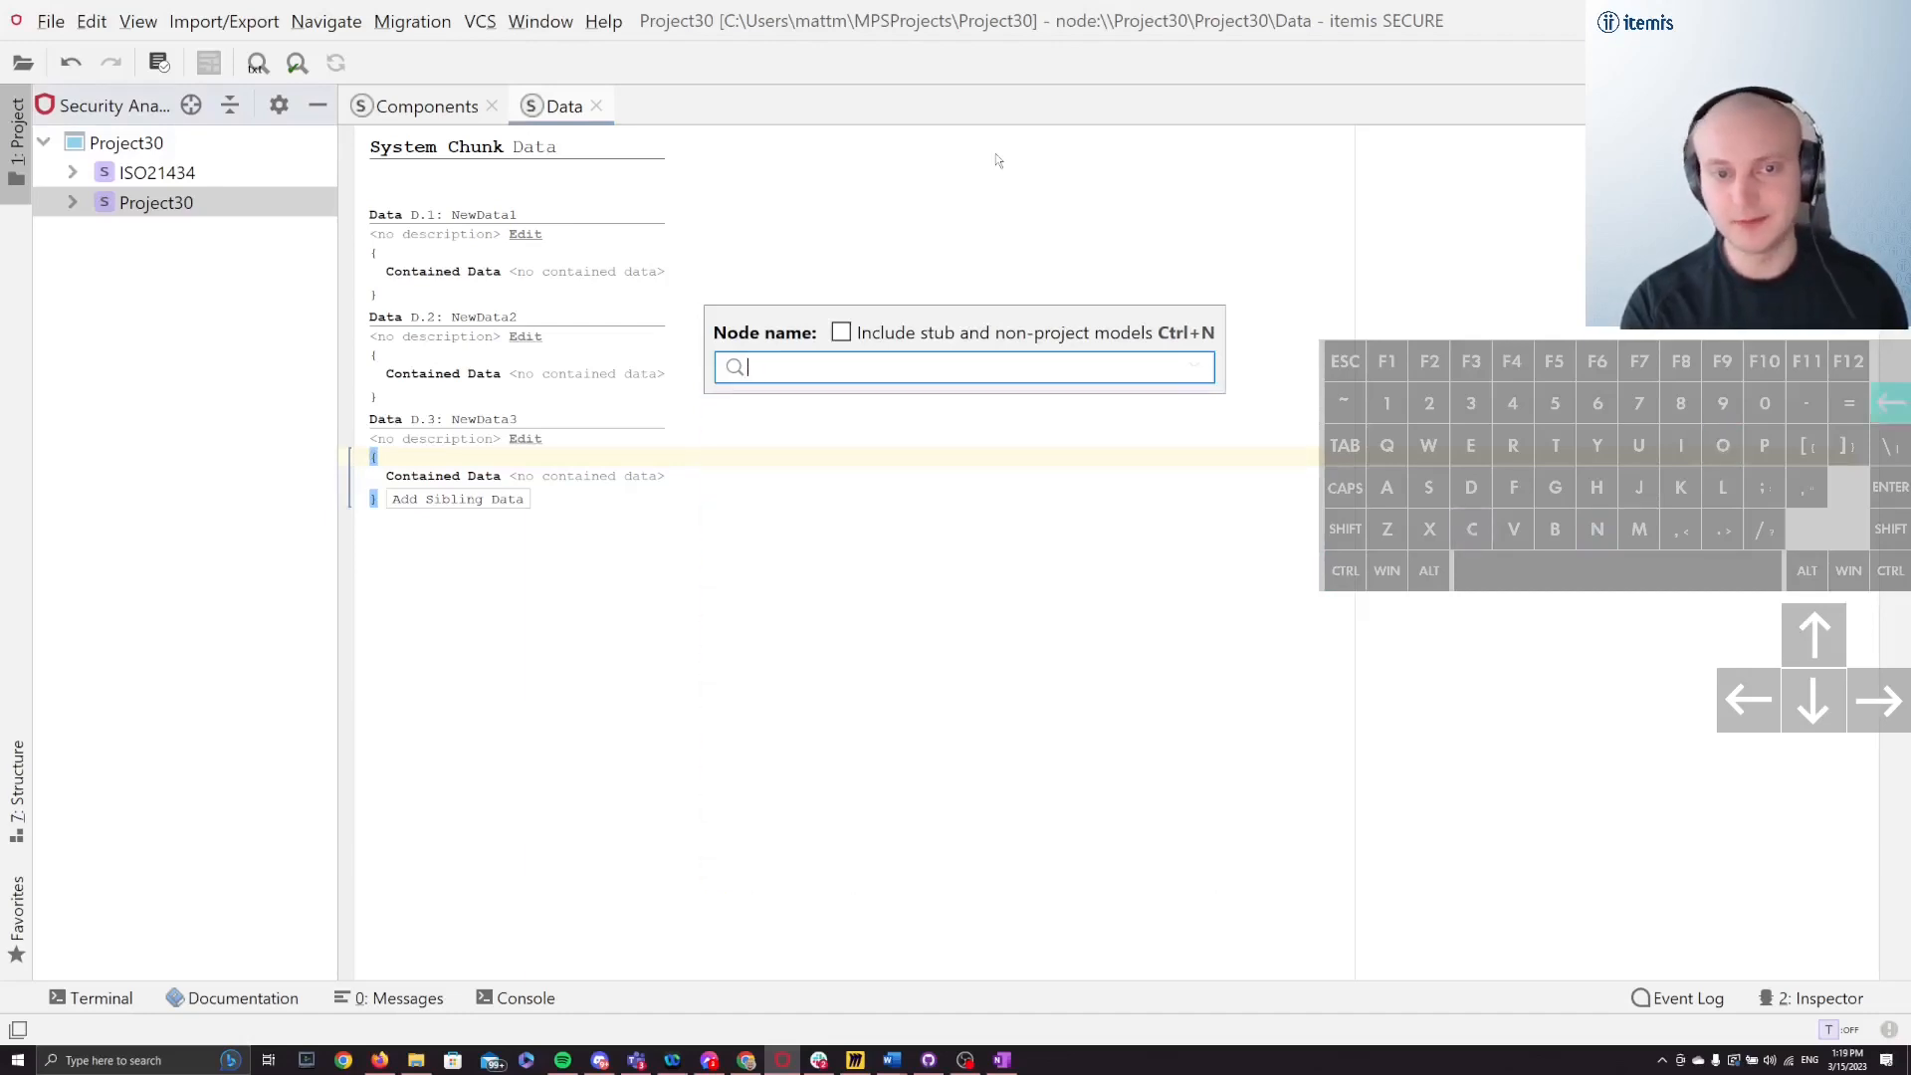
{"action": "key", "text": "Escape"}
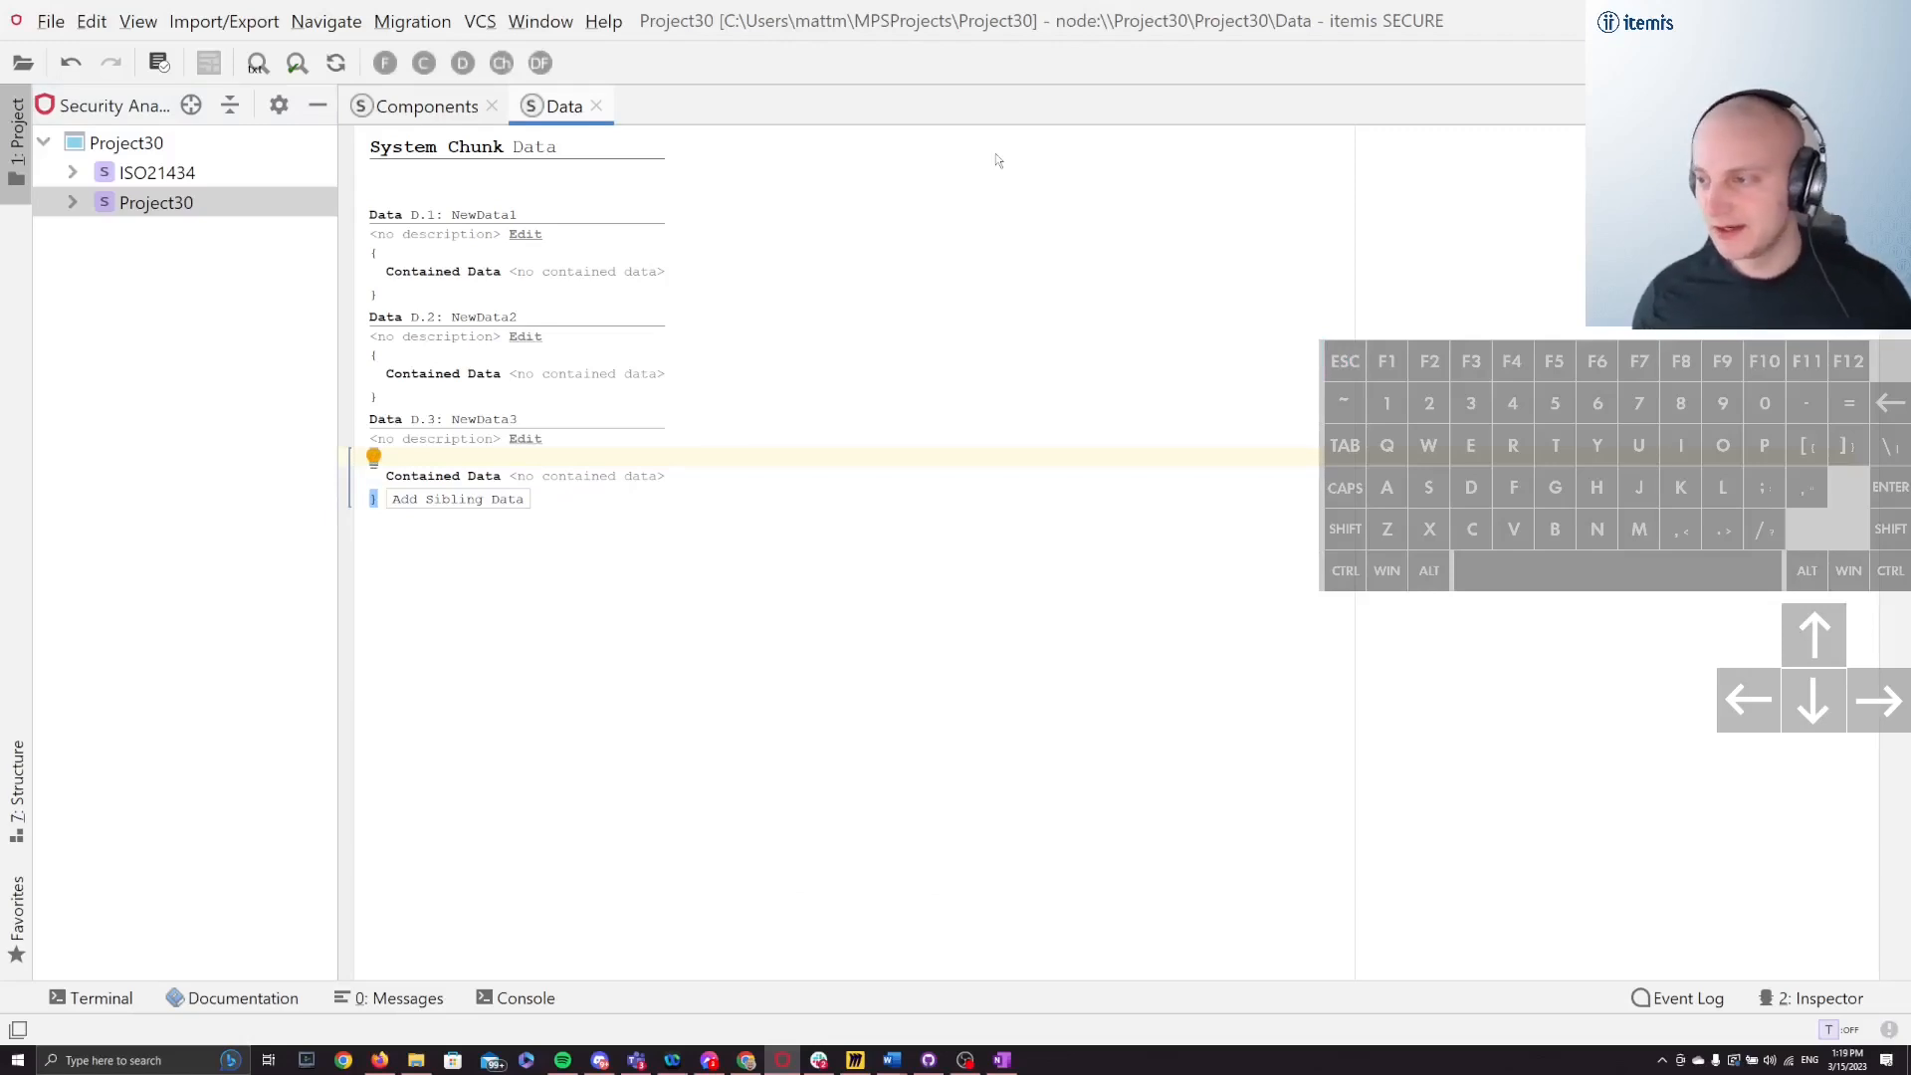
Step: Reopen the Components chunk from the list of recent files
{"action": "key", "text": "ctrl+e"}
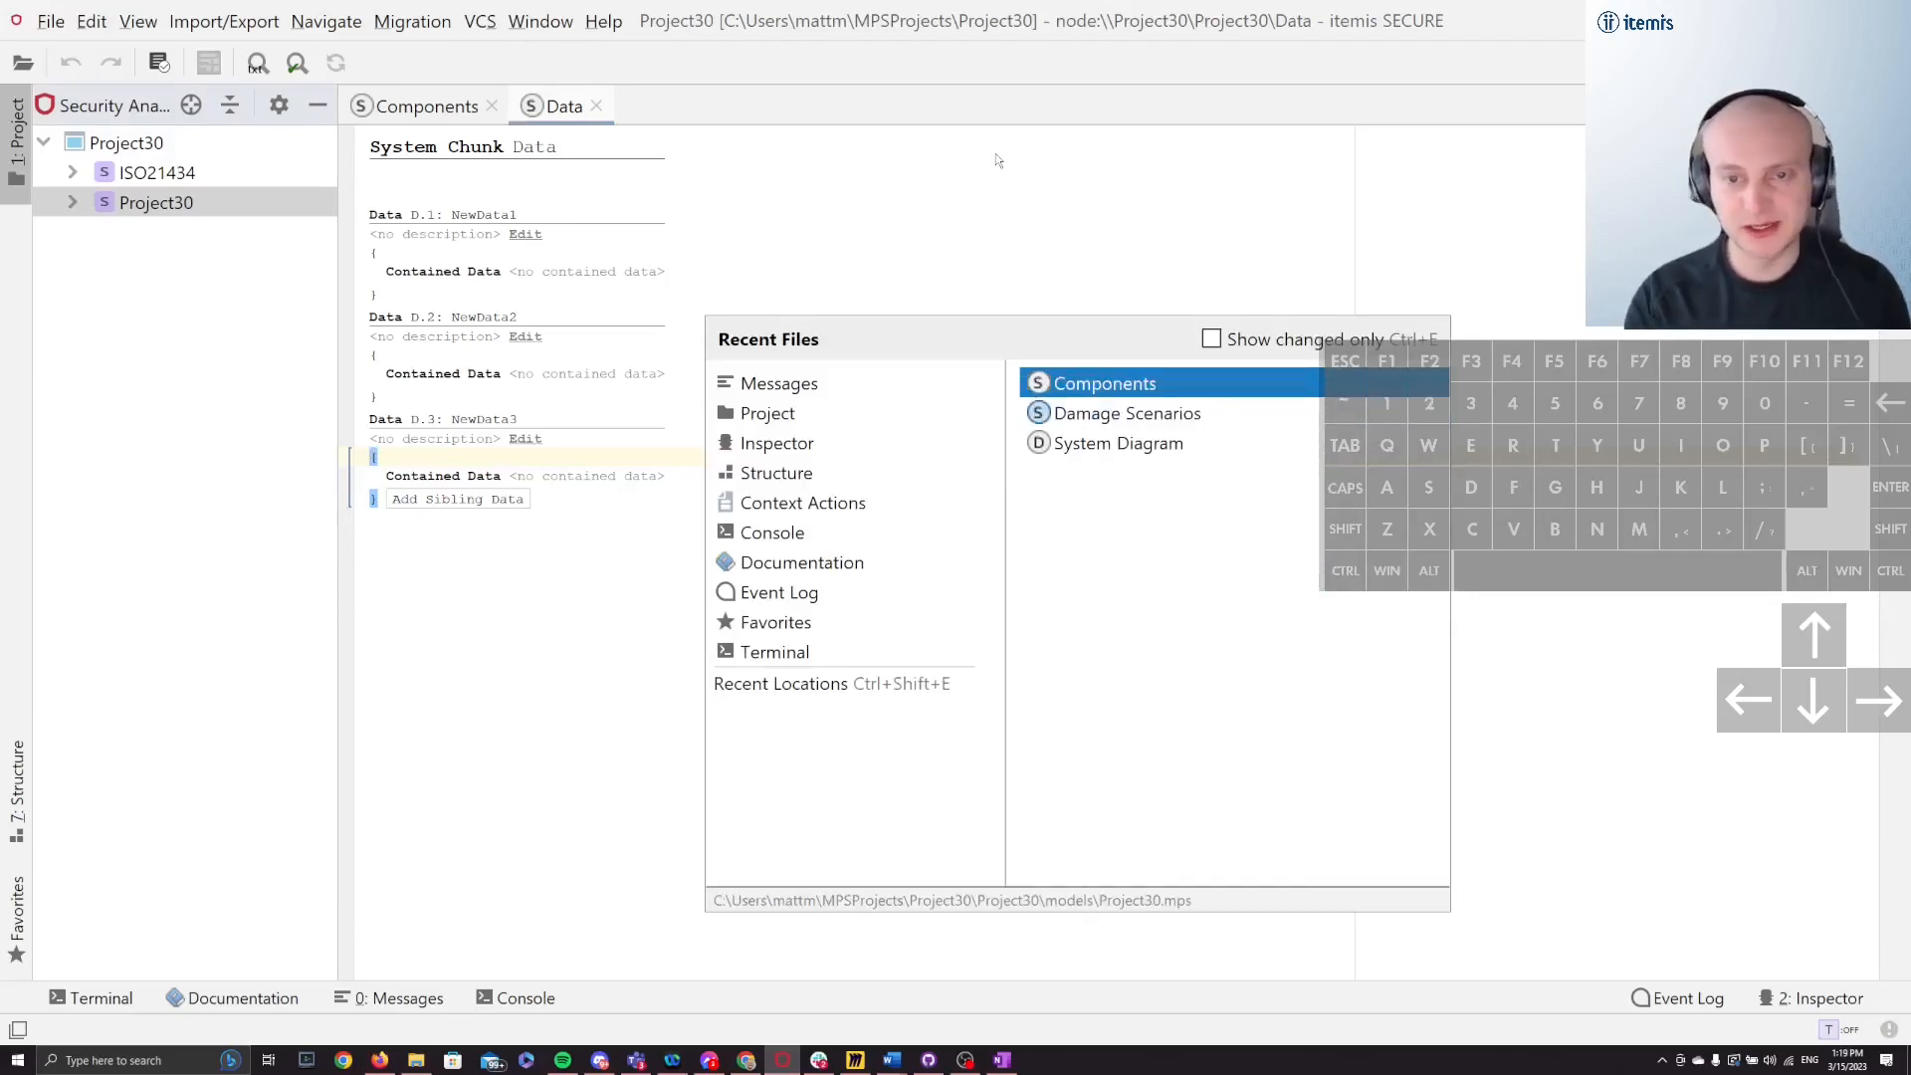
{"action": "key", "text": "Return"}
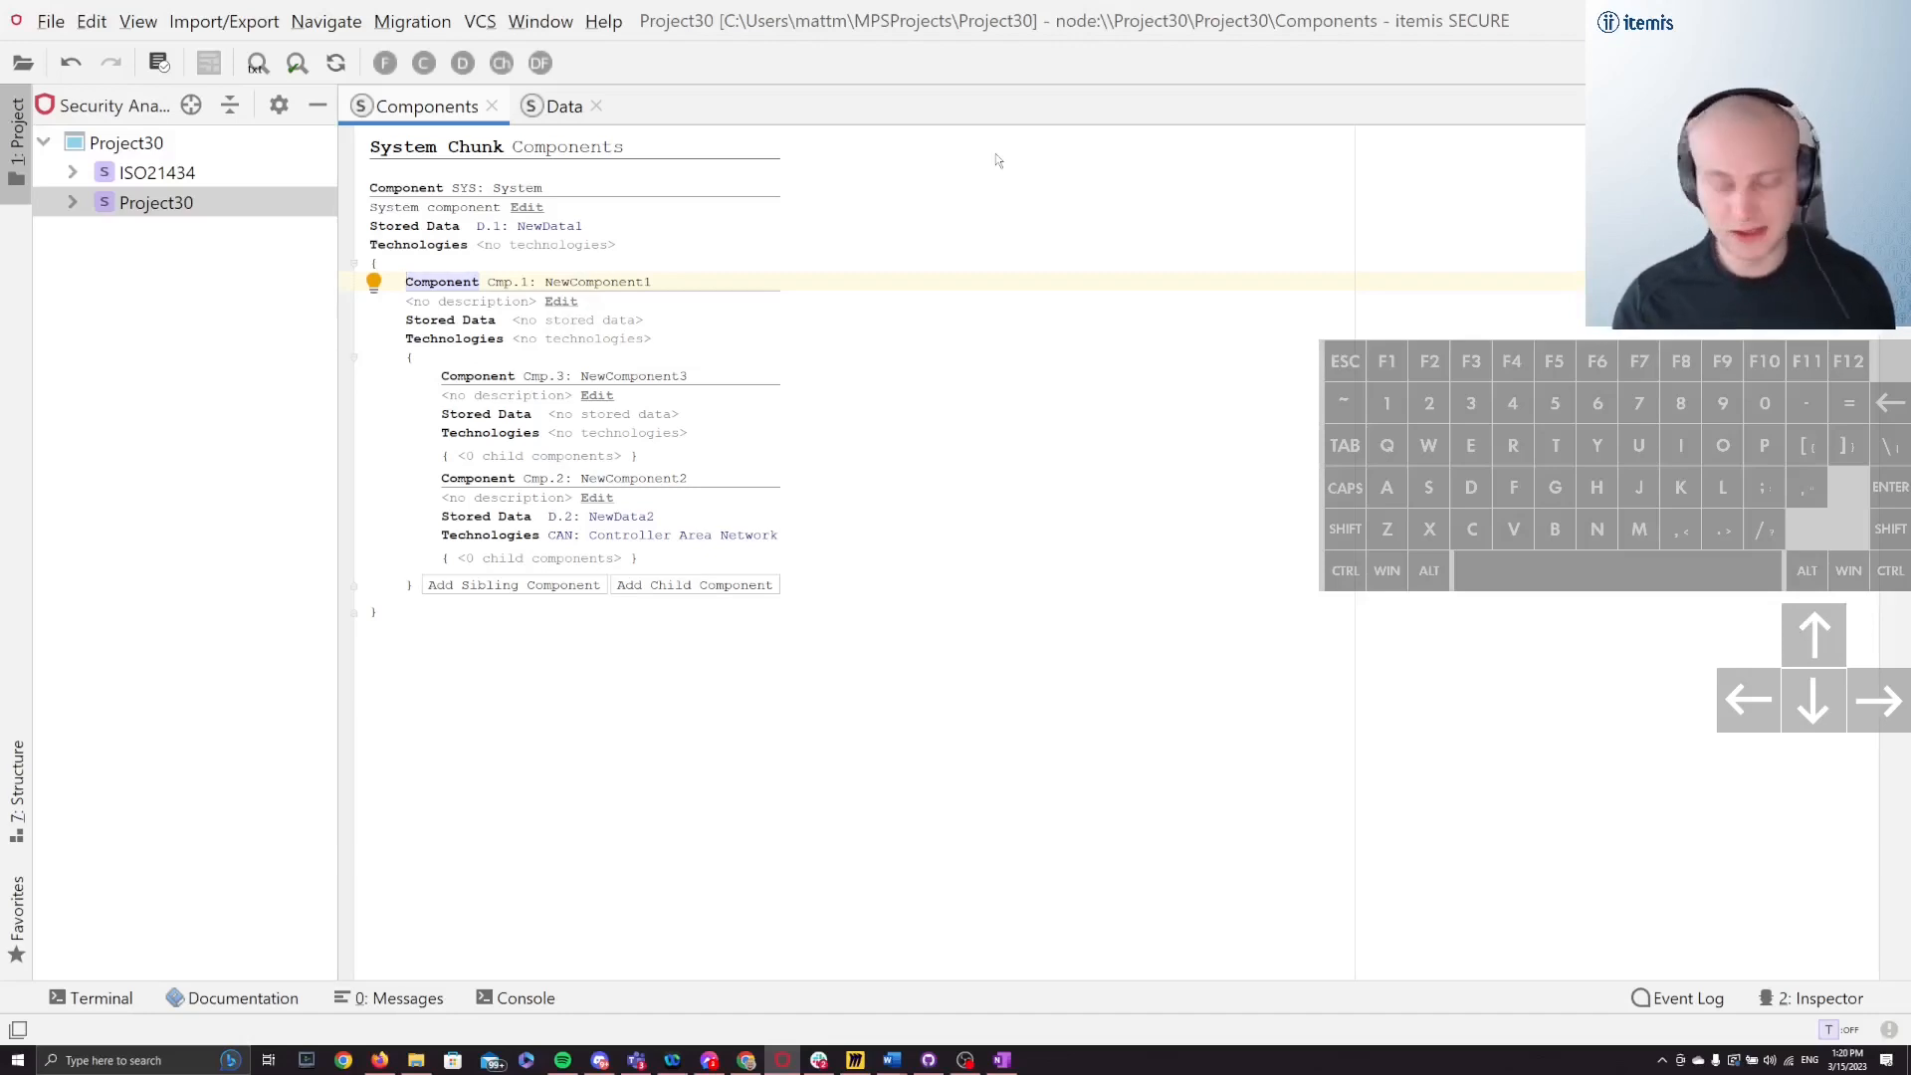
Step: Switch back and forth between the open Components and Data chunks, ending on Data
{"action": "key", "text": "alt"}
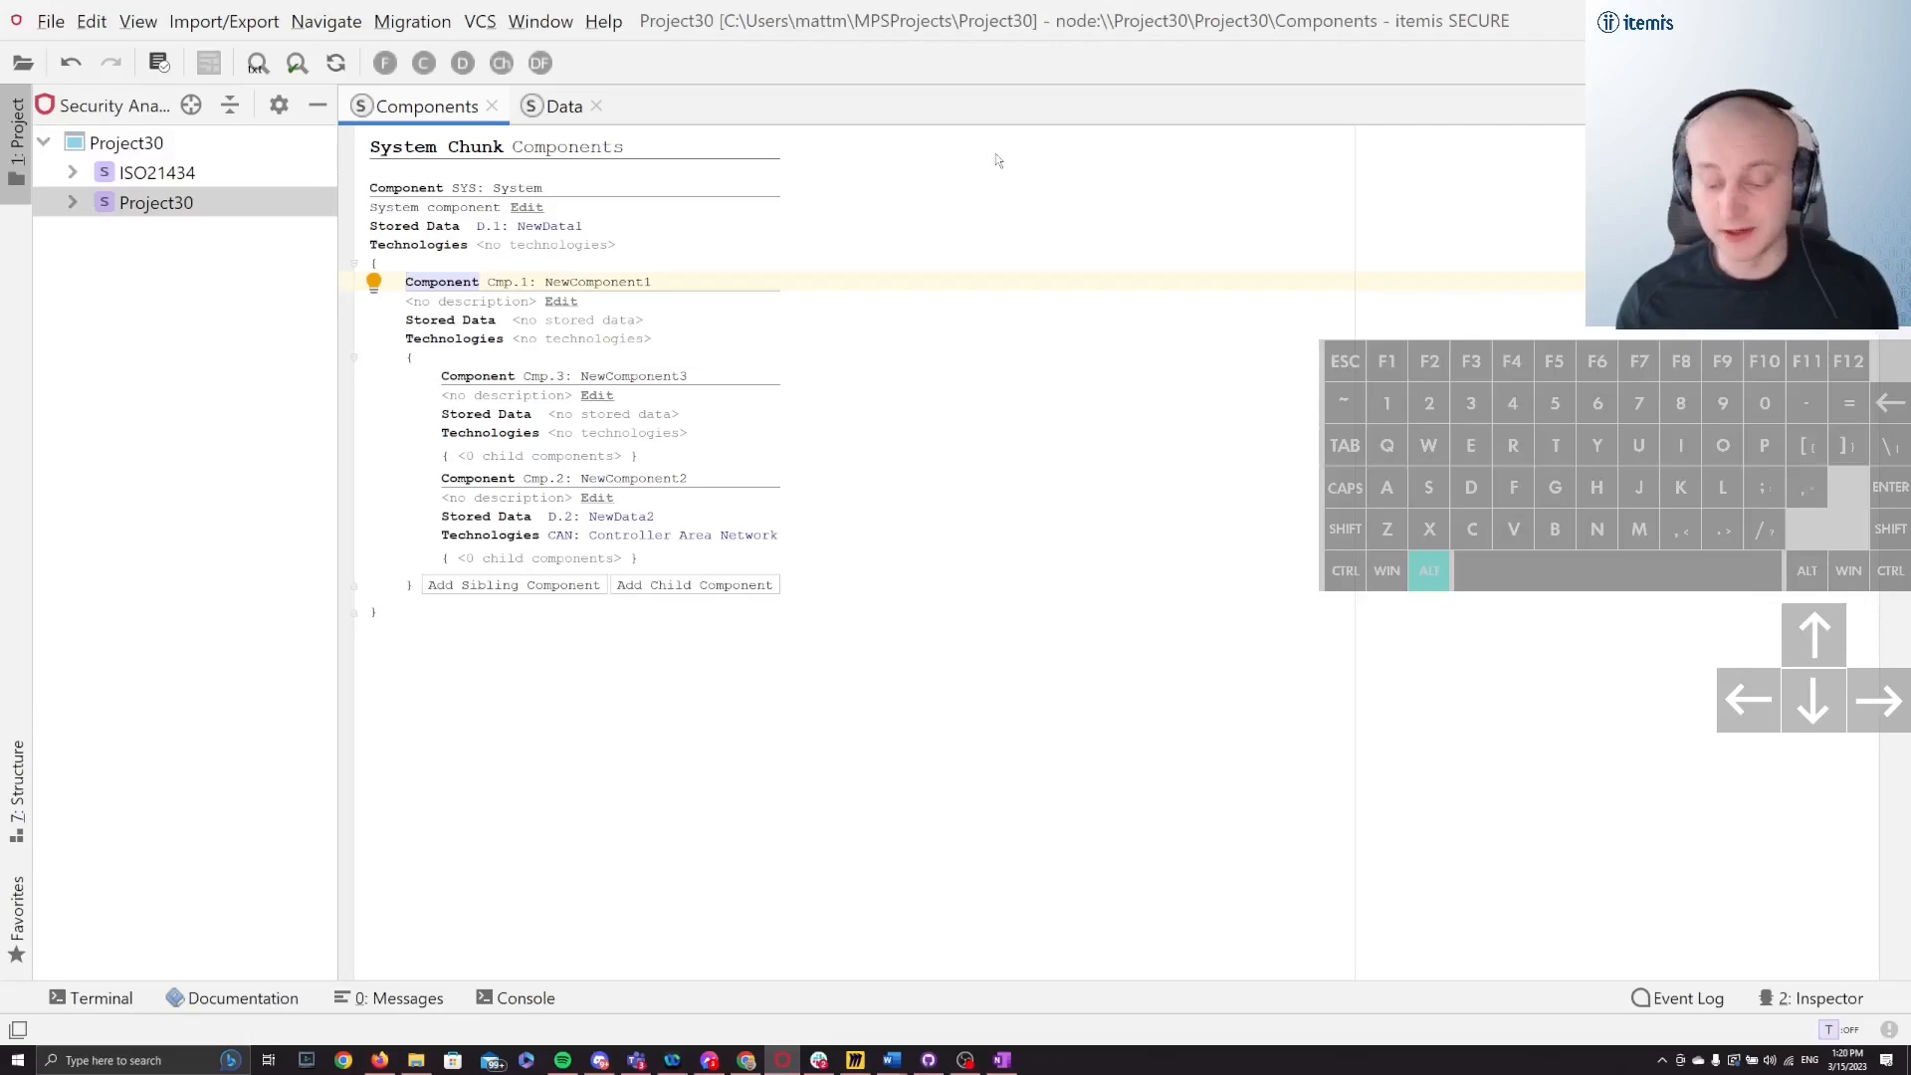
{"action": "key", "text": "alt+Right"}
{"action": "key", "text": "alt+Left"}
{"action": "key", "text": "alt+Right"}
{"action": "key", "text": "alt+Left"}
{"action": "key", "text": "alt+Right"}
{"action": "key", "text": "alt+Left"}
{"action": "key", "text": "alt+Right"}
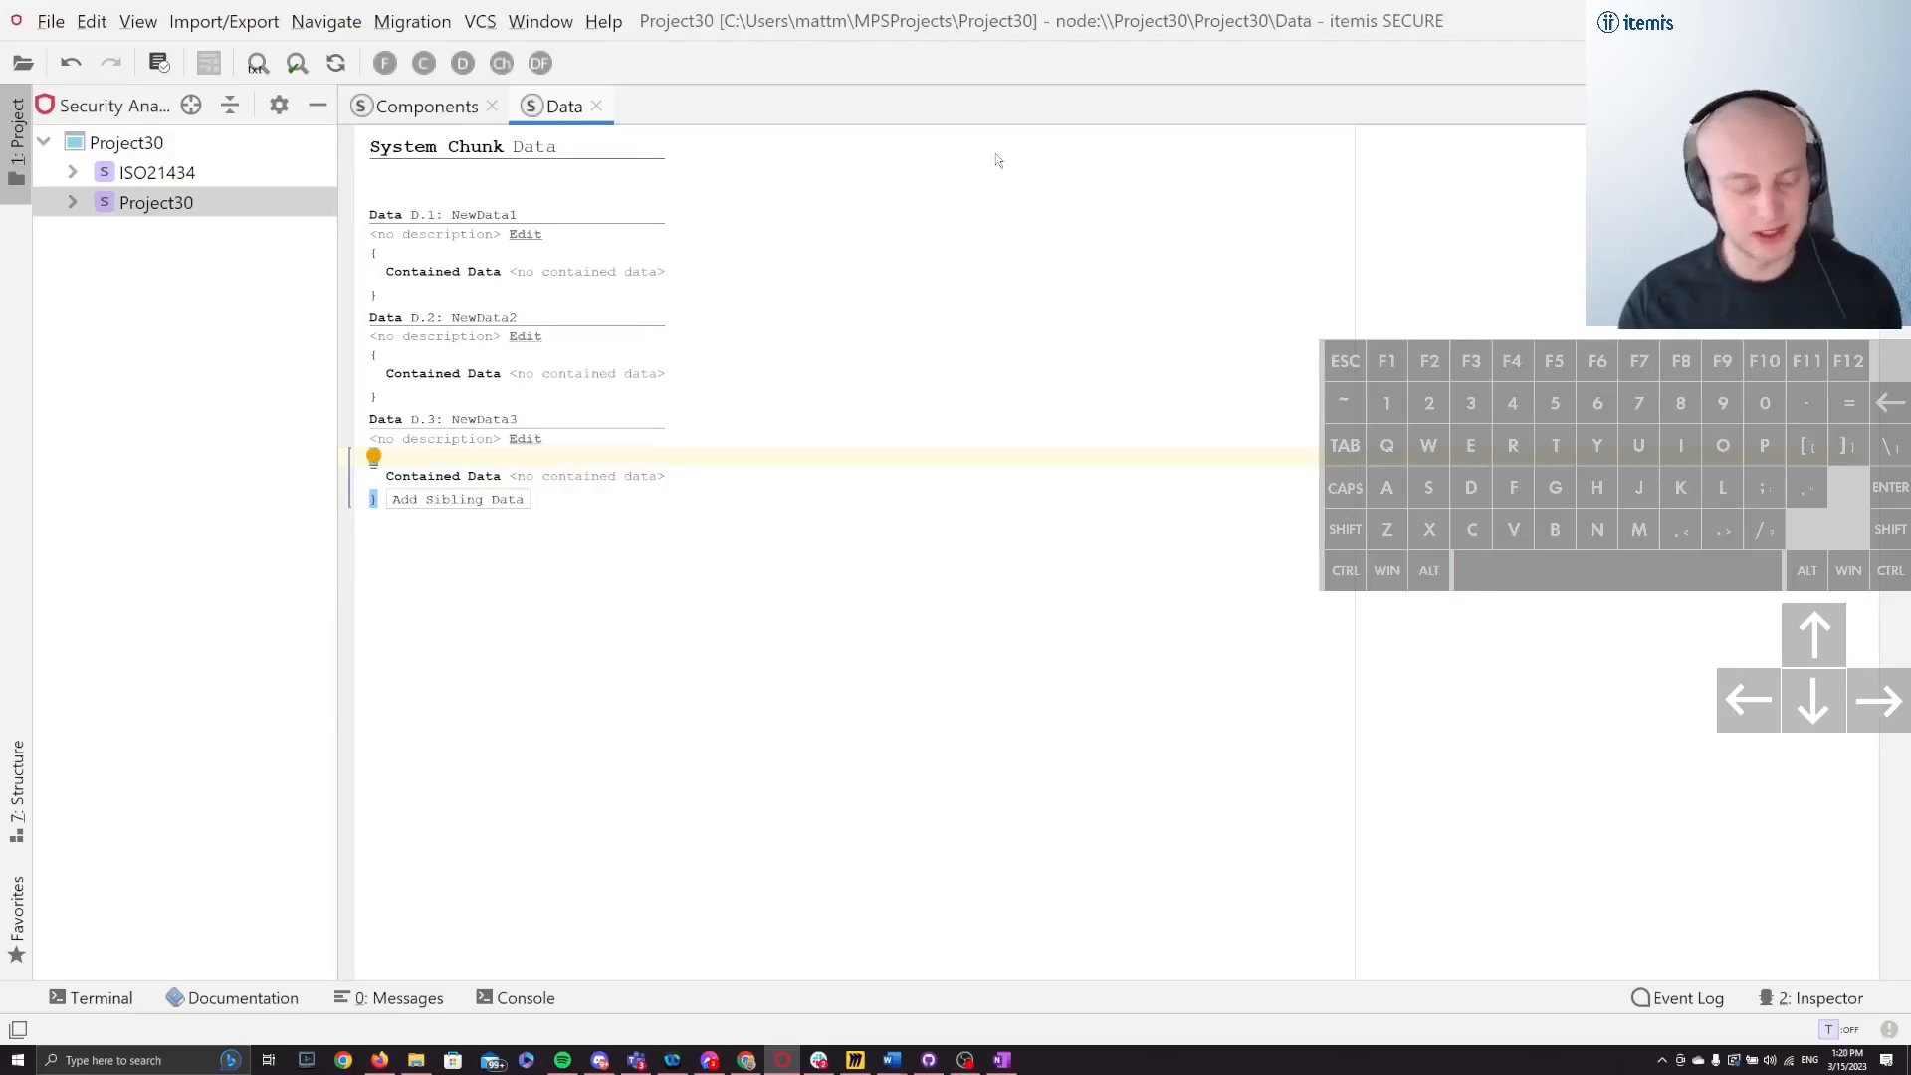
{"action": "key", "text": "ctrl+e"}
{"action": "key", "text": "Escape"}
{"action": "key", "text": "ctrl+n"}
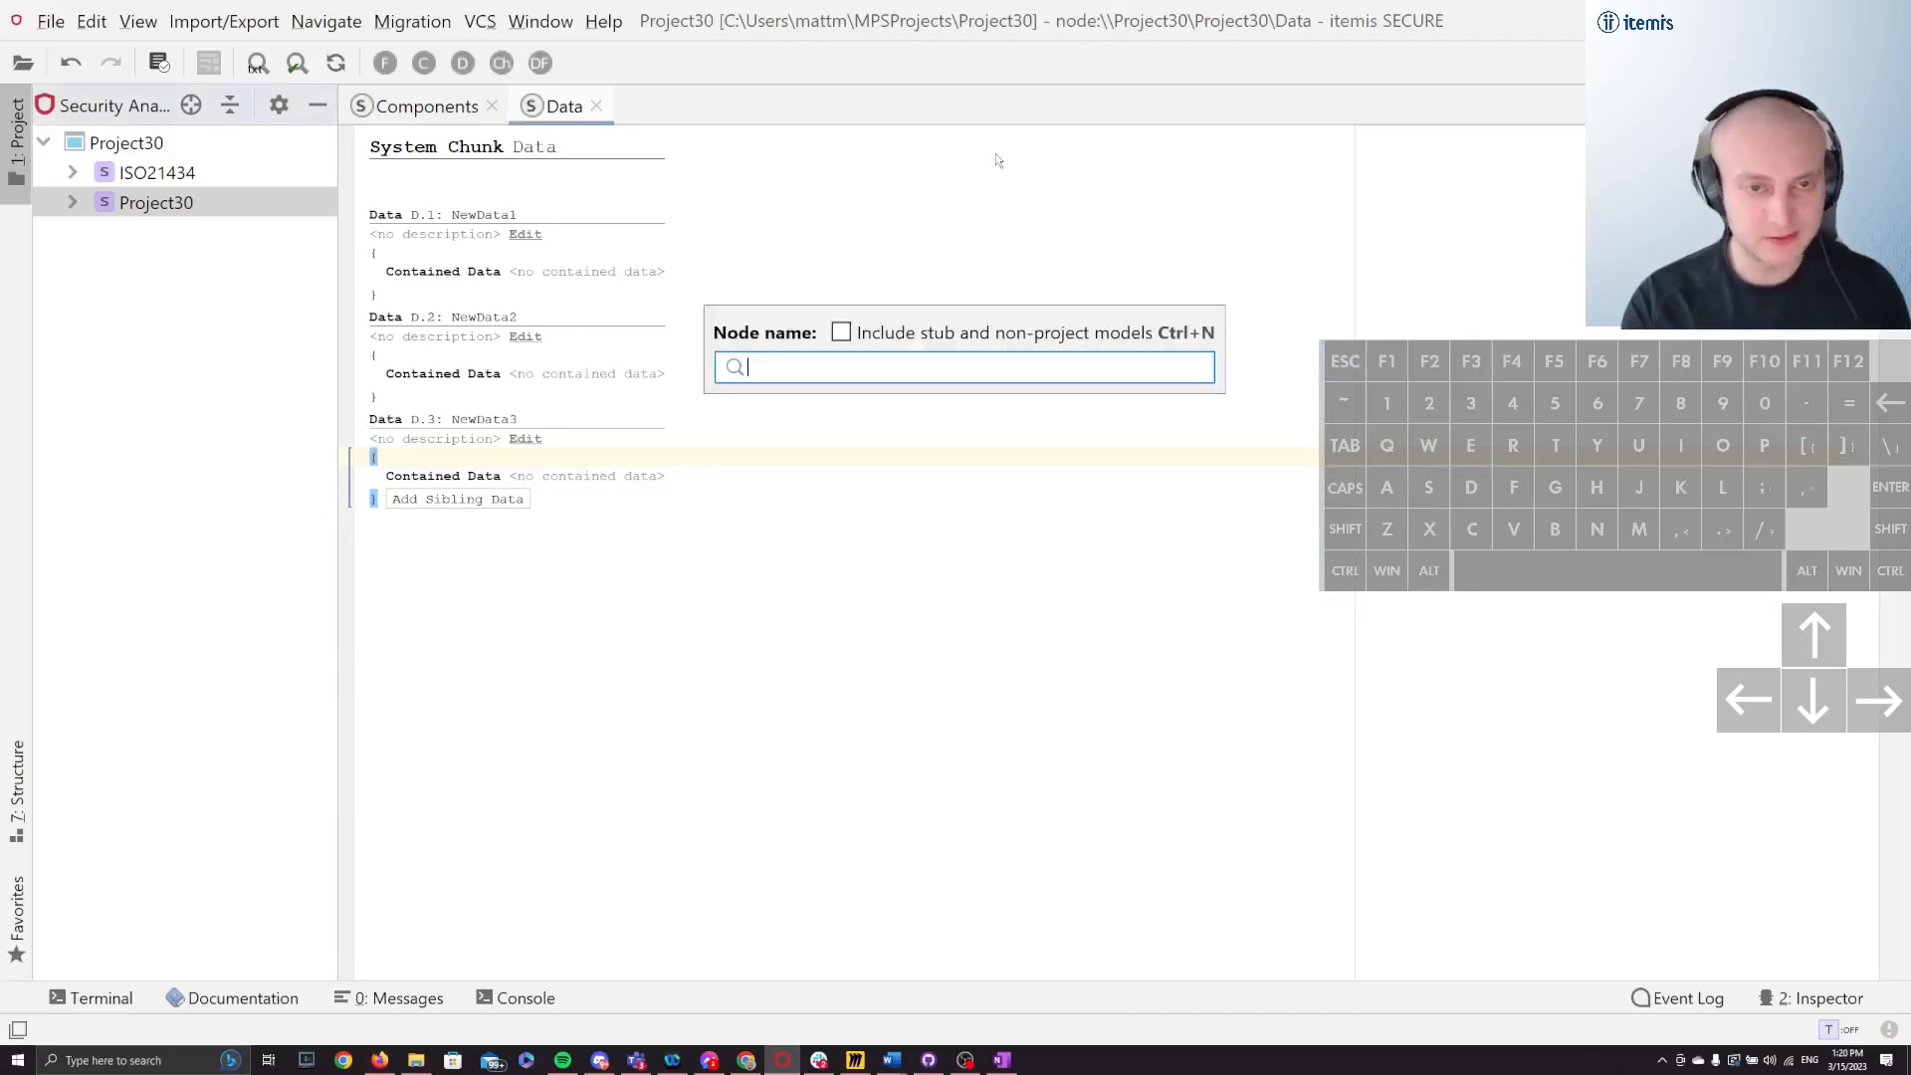
{"action": "key", "text": "Escape"}
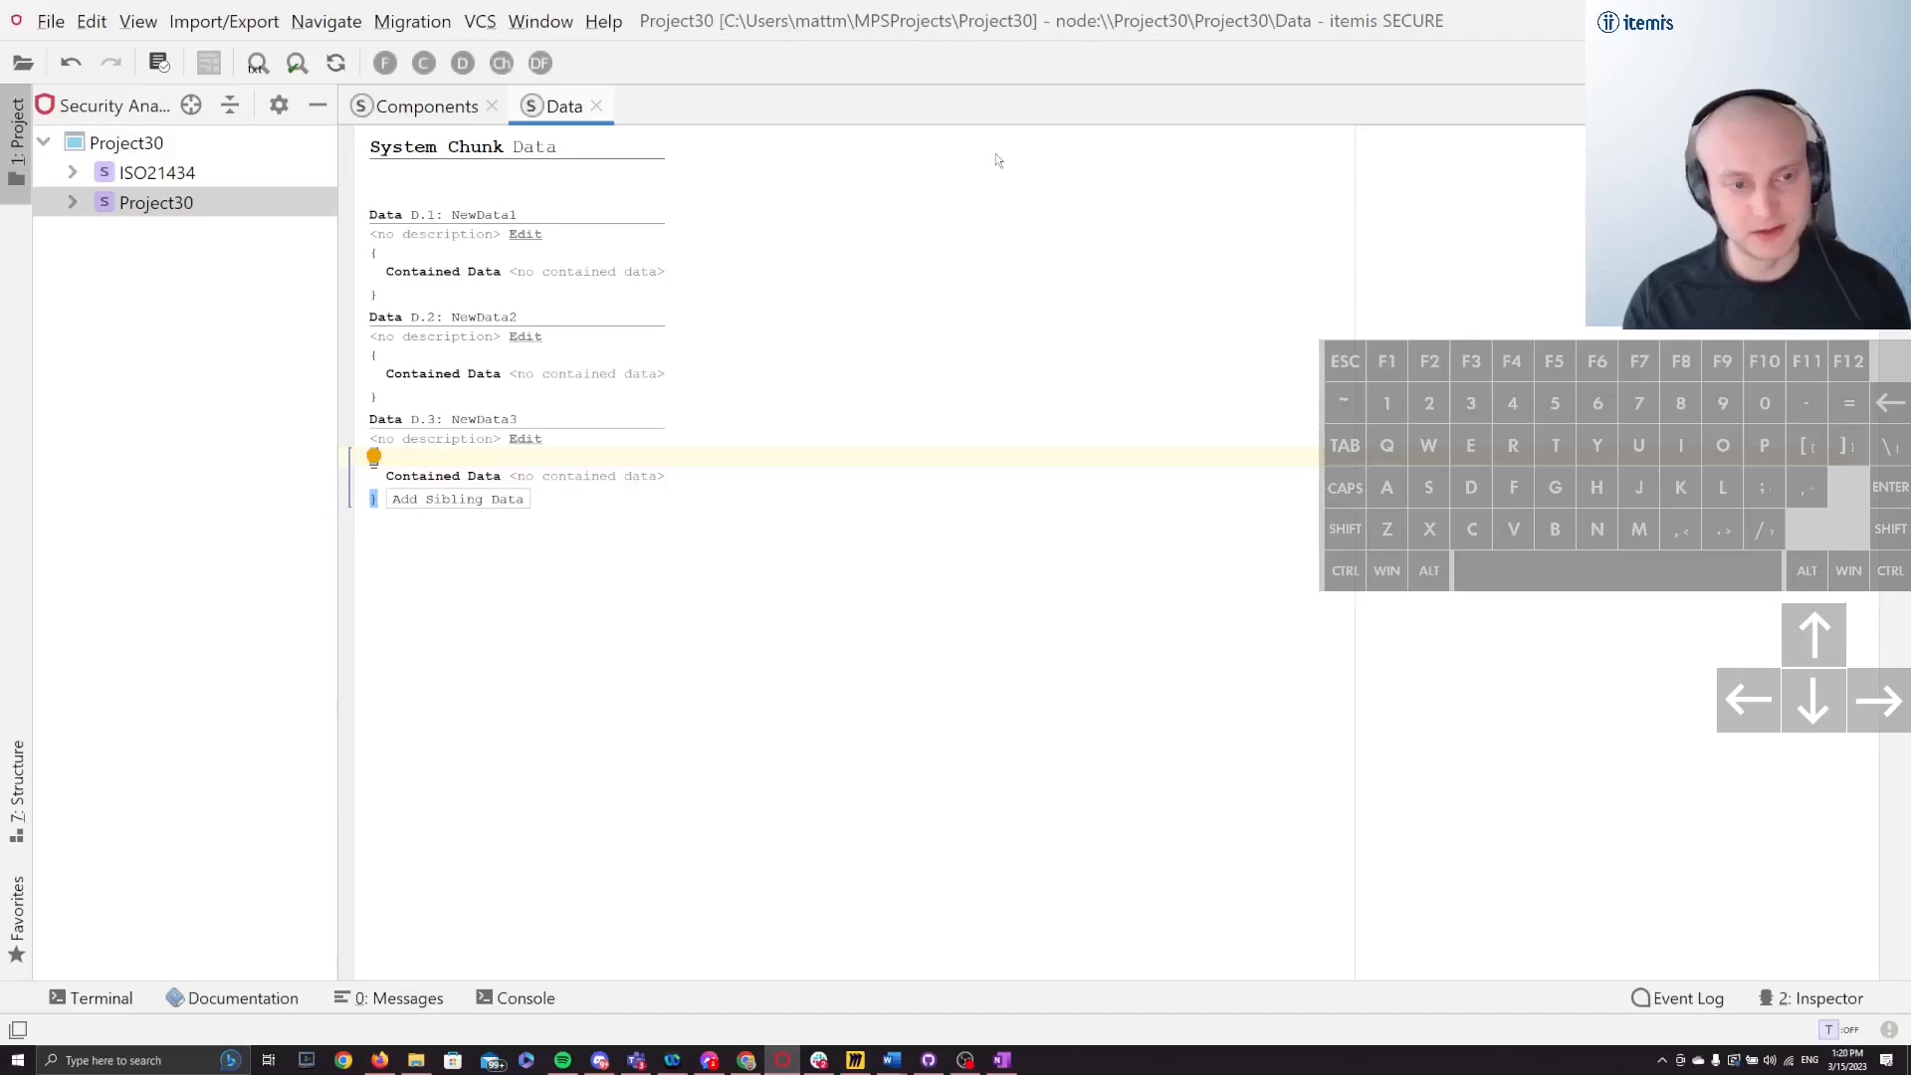
Step: Step the cursor backwards through the editable fields from NewData3 to NewData1's identifier
{"action": "key", "text": "shift+Tab"}
{"action": "key", "text": "shift+Tab"}
{"action": "key", "text": "shift+Tab"}
{"action": "key", "text": "shift+Tab"}
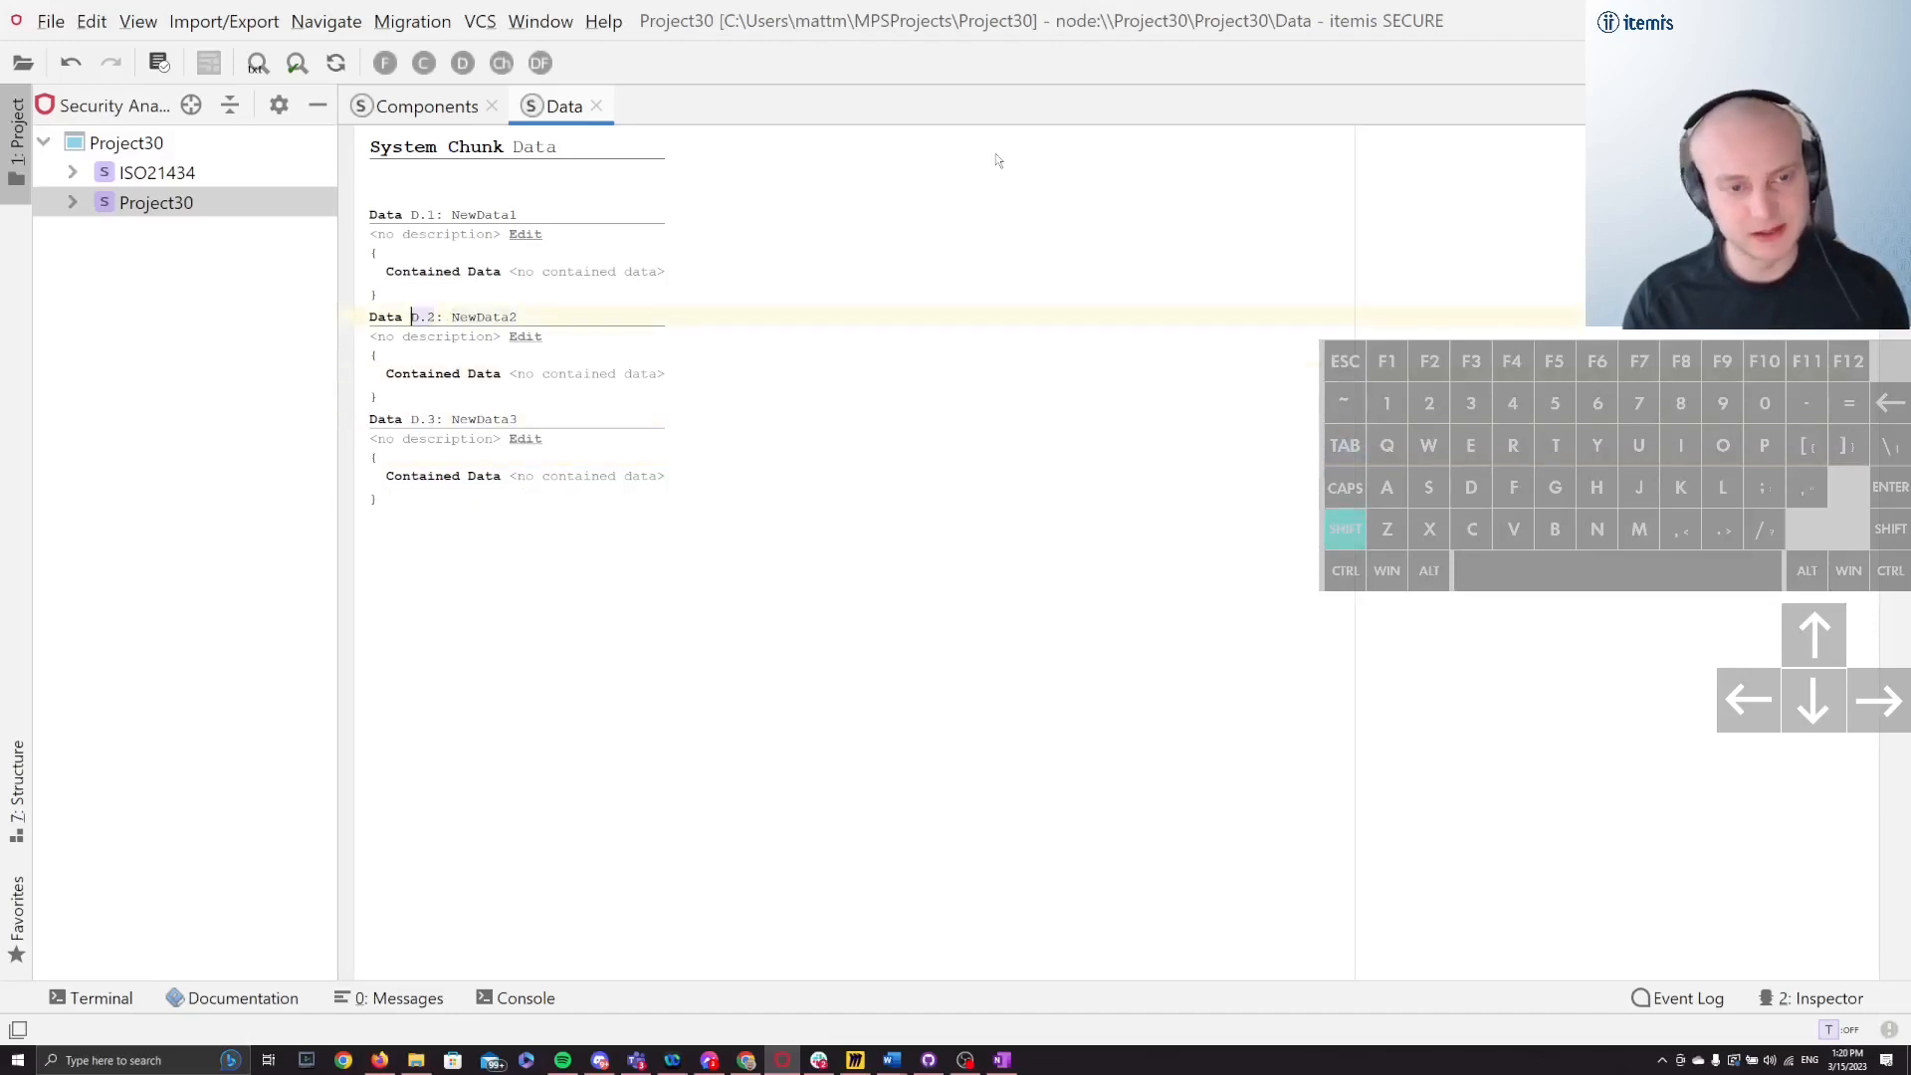
{"action": "key", "text": "shift+Tab"}
{"action": "key", "text": "shift+Tab"}
{"action": "key", "text": "shift+Tab"}
Step: Step the cursor forwards through the editable fields from NewData1's identifier, and then back to NewData1's Contained Data
{"action": "key", "text": "Tab"}
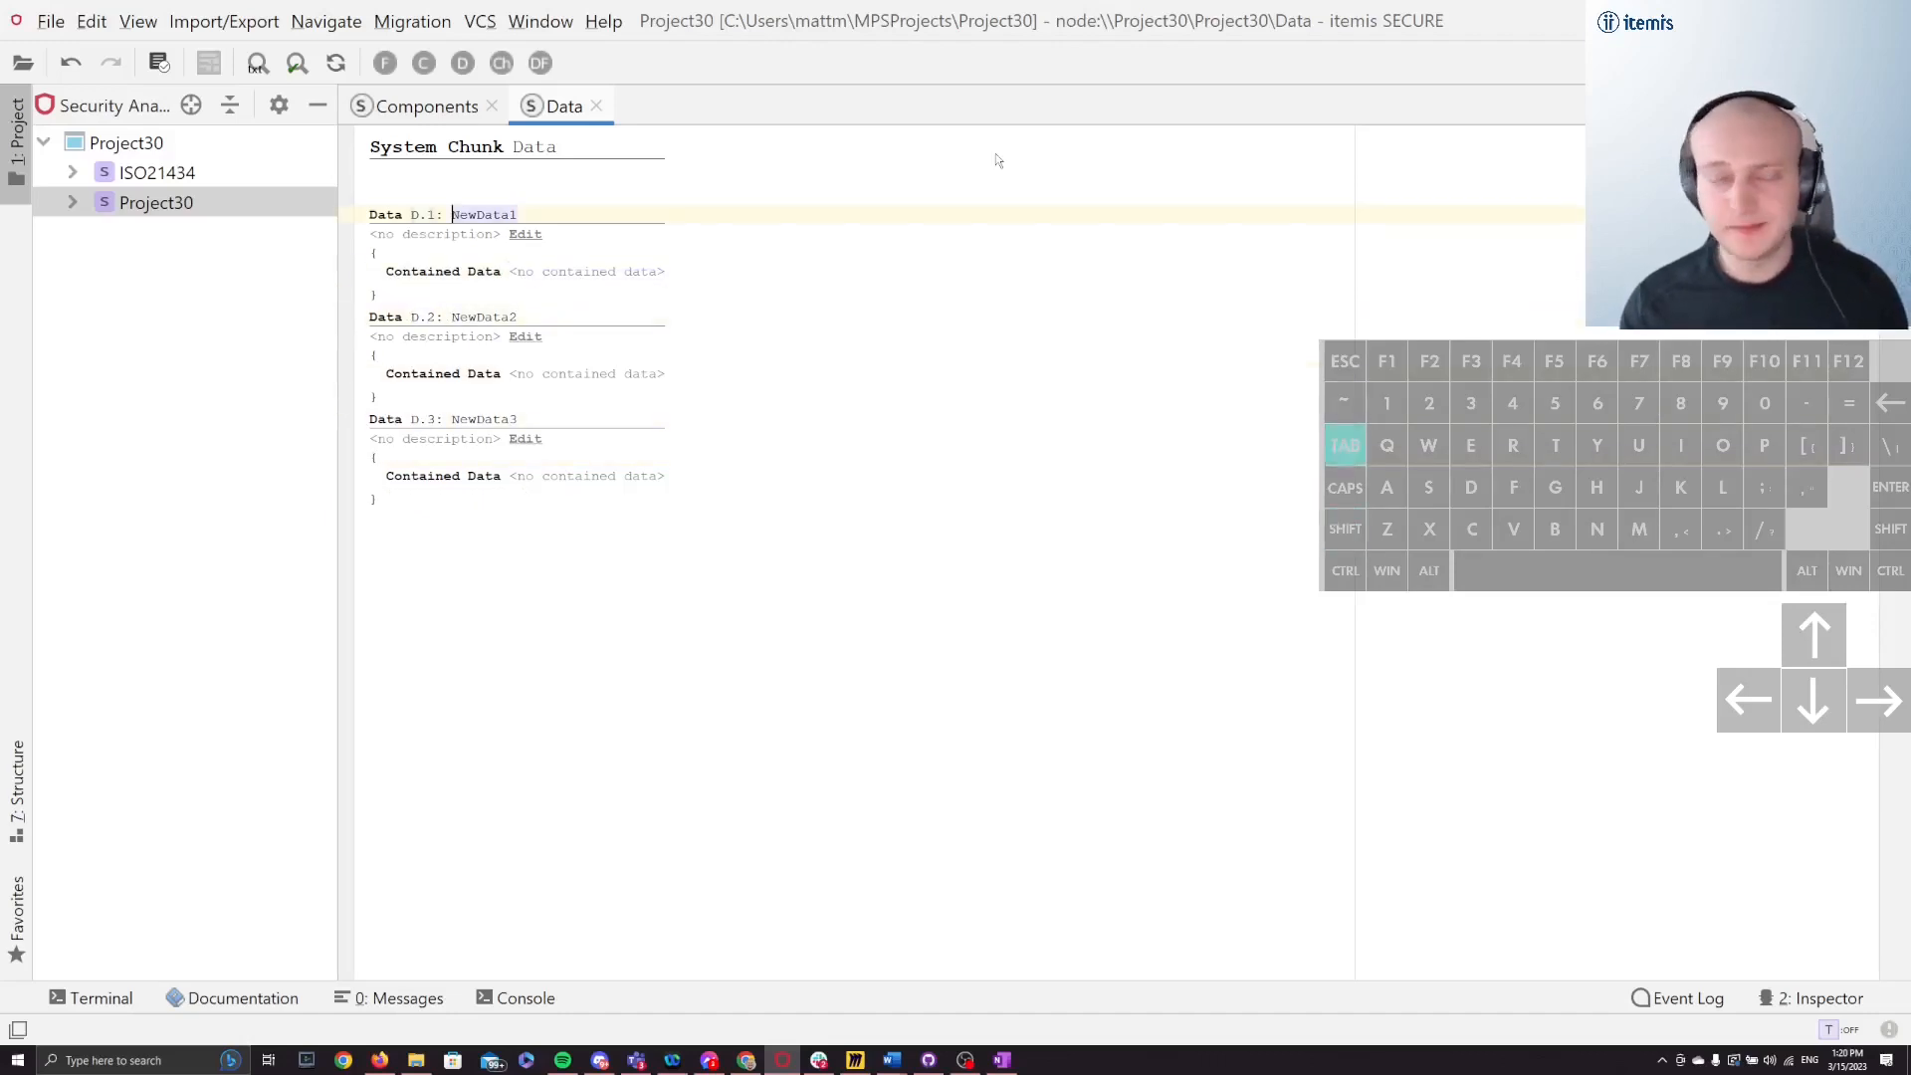
{"action": "key", "text": "Tab"}
{"action": "key", "text": "Tab"}
{"action": "key", "text": "Tab"}
{"action": "key", "text": "Tab"}
{"action": "key", "text": "shift+Tab"}
{"action": "key", "text": "shift+Tab"}
{"action": "key", "text": "shift+Tab"}
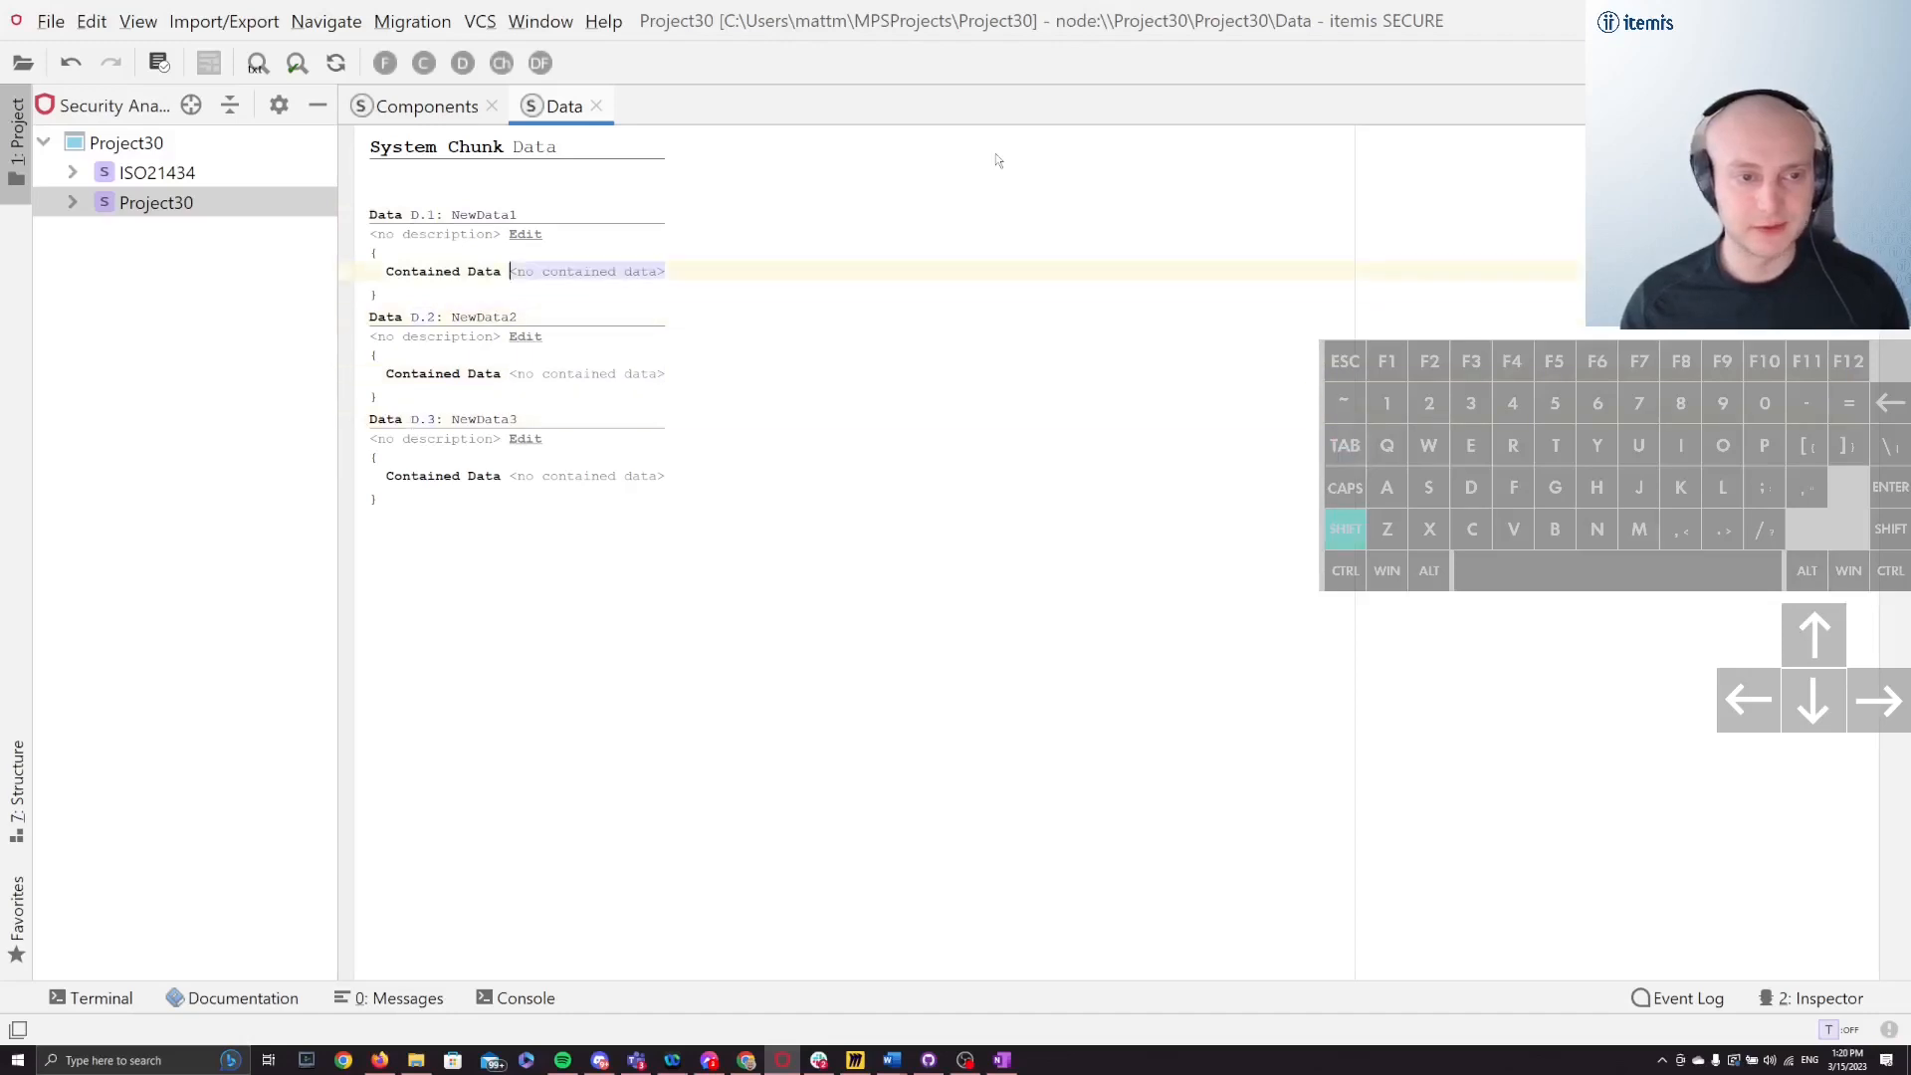
Step: Step the cursor forwards through the editable fields from NewData1's name to NewData3's Contained Data
{"action": "key", "text": "shift+Tab"}
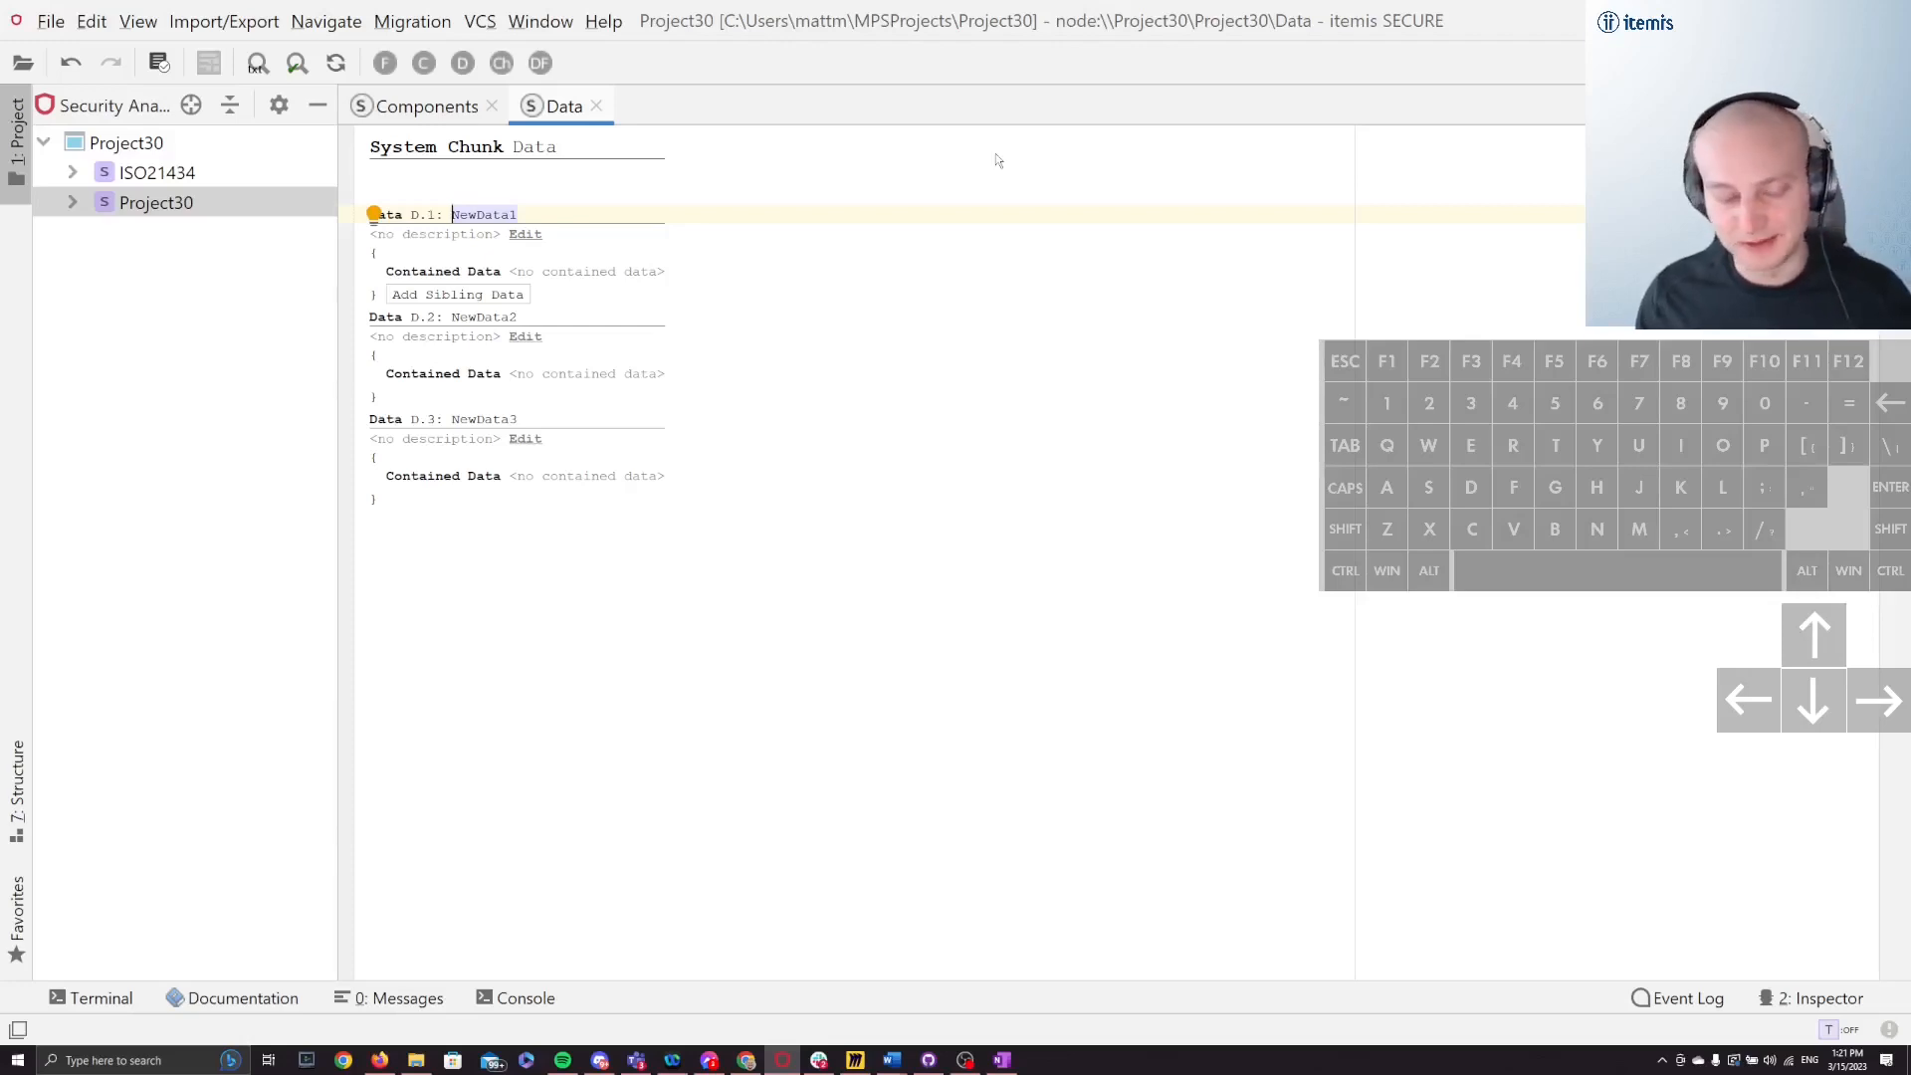
{"action": "key", "text": "Tab"}
{"action": "key", "text": "Tab"}
{"action": "key", "text": "Tab"}
{"action": "key", "text": "Tab"}
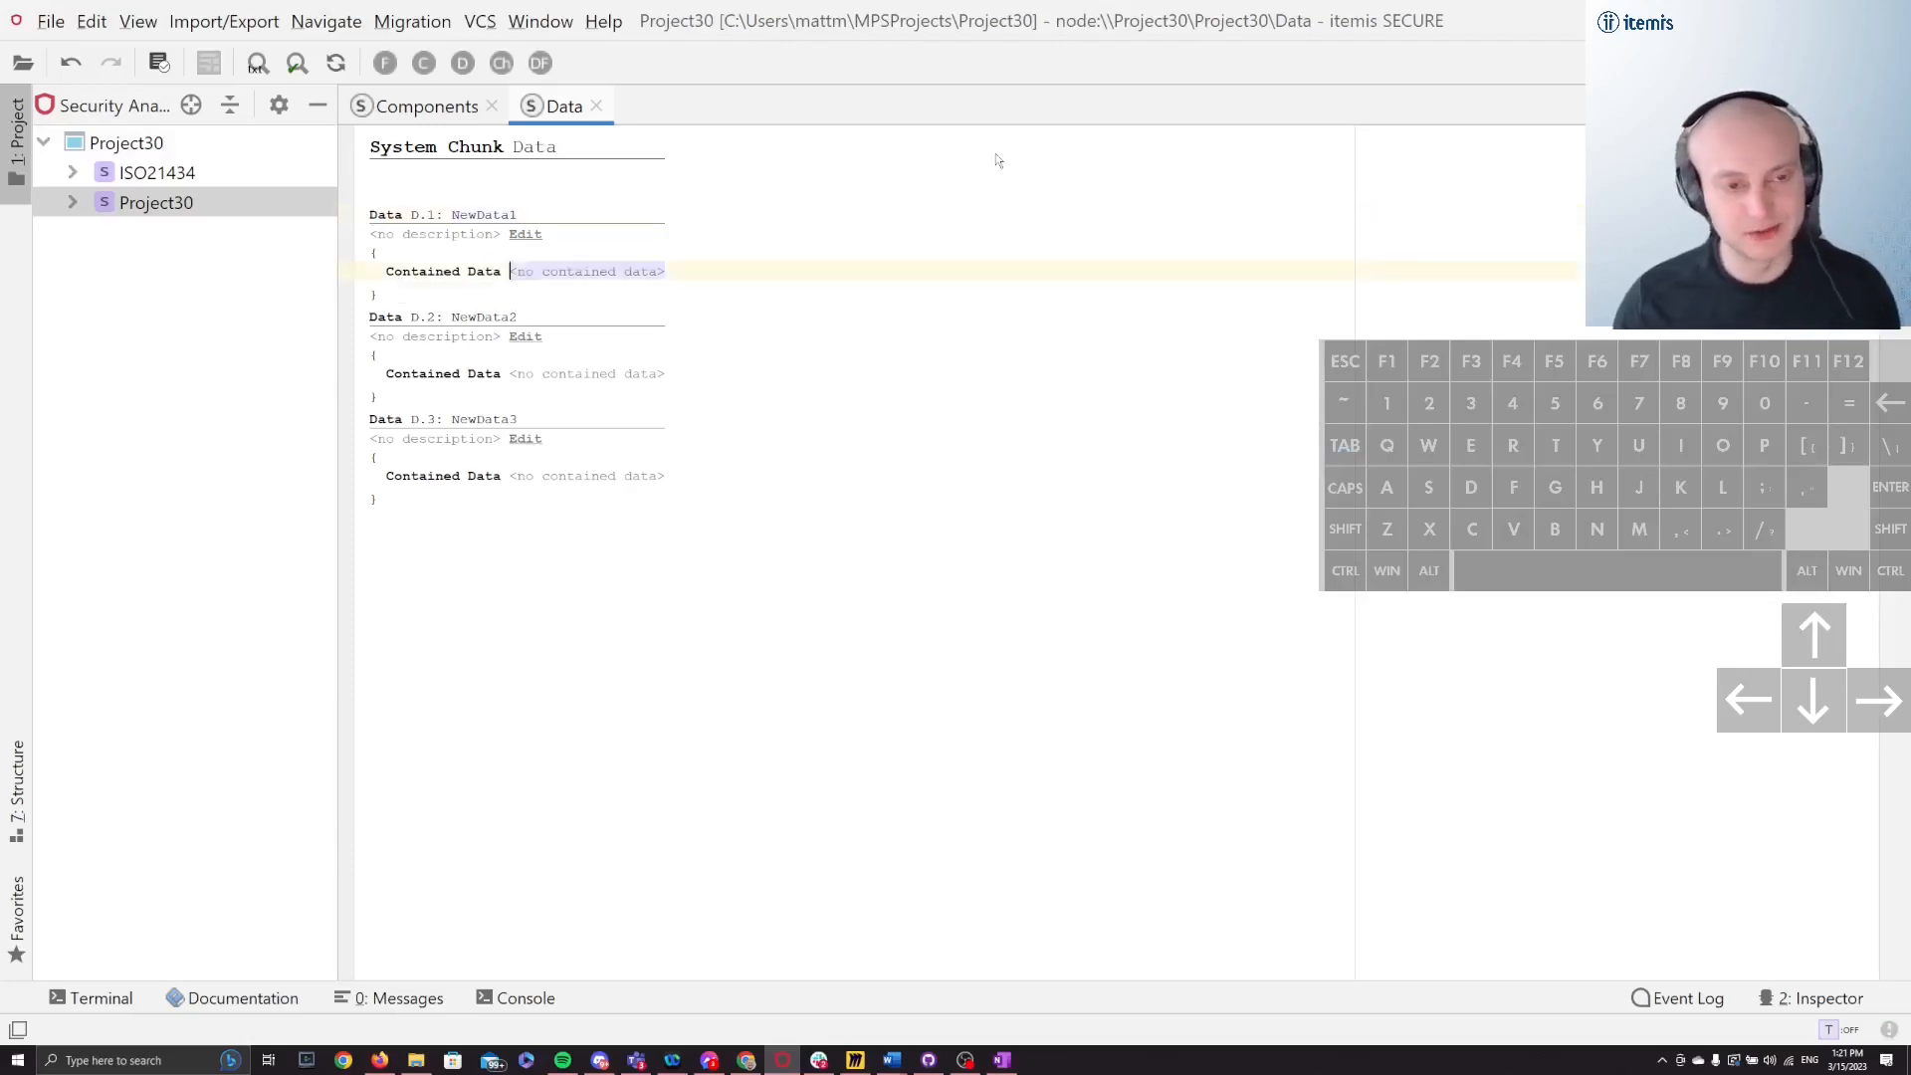
{"action": "key", "text": "Tab"}
{"action": "key", "text": "Tab"}
{"action": "key", "text": "Tab"}
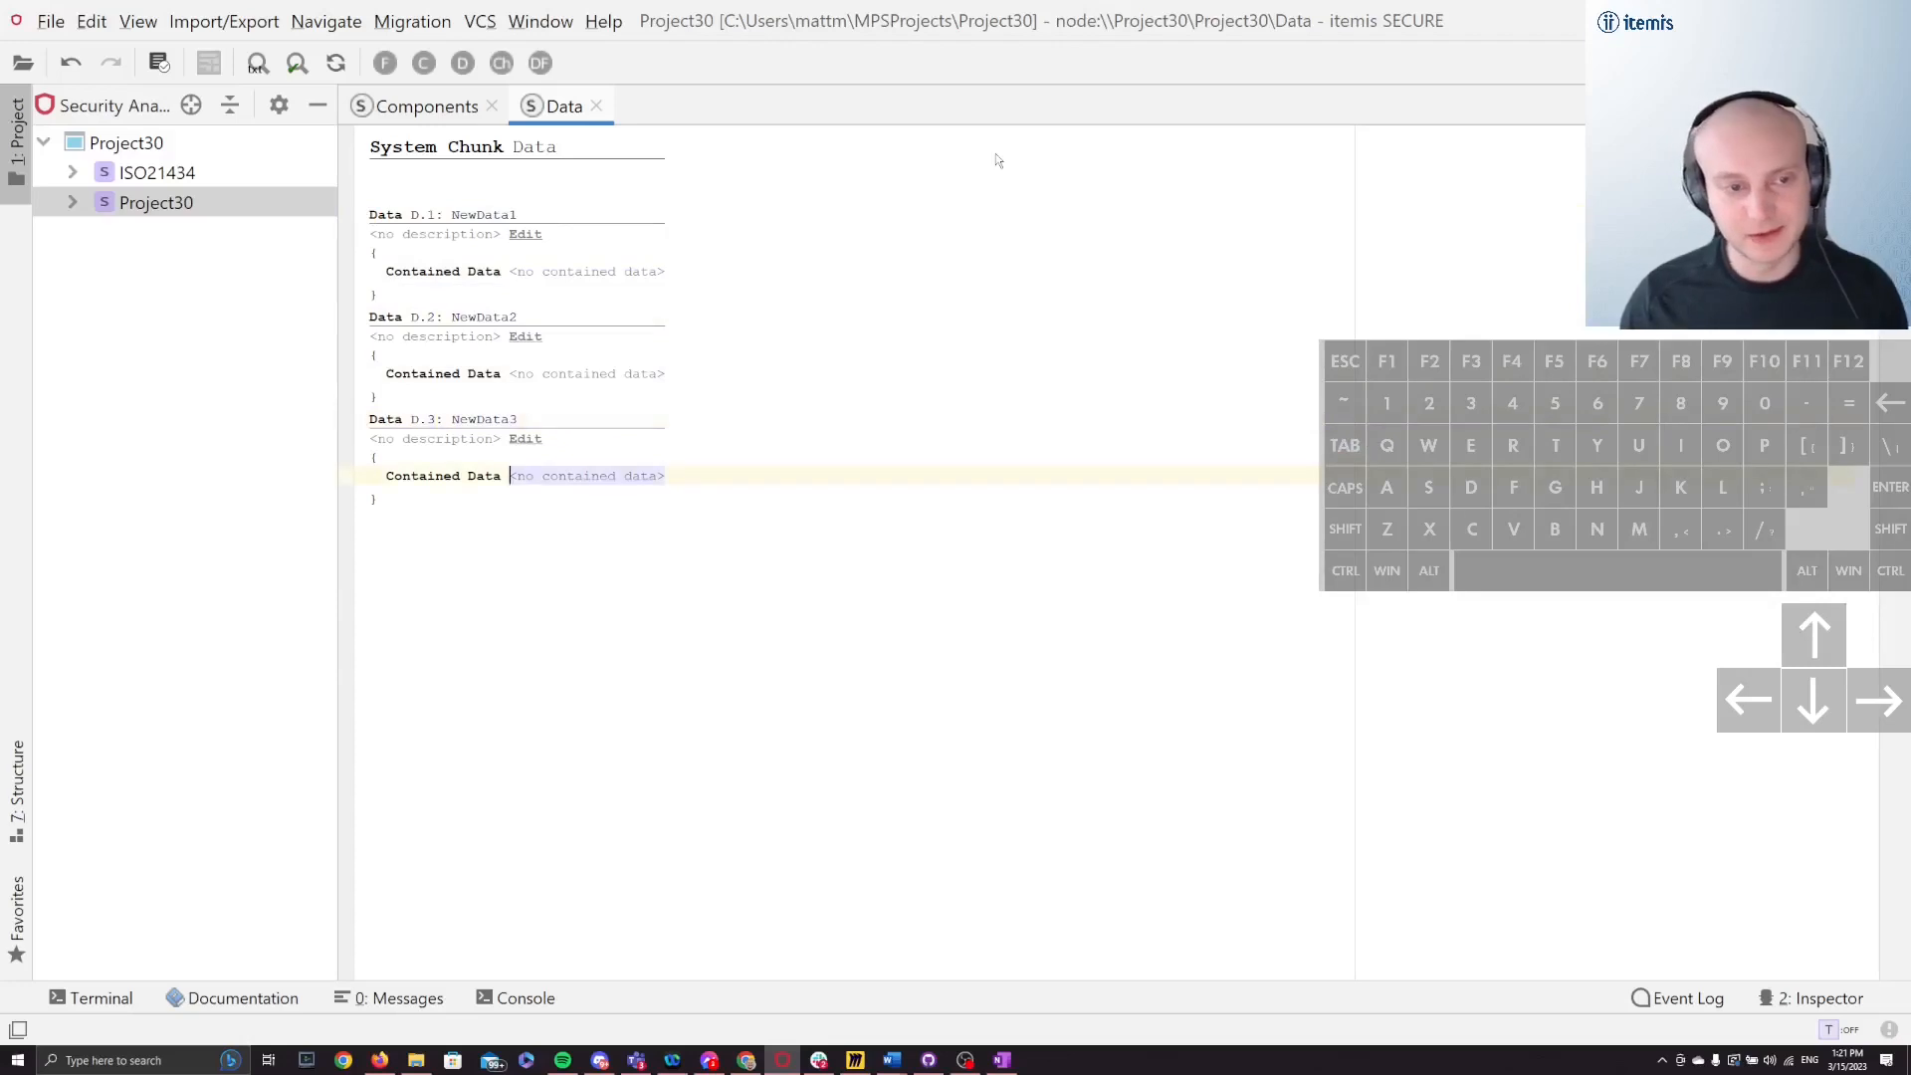
Step: Insert "first name" at the start of NewData3's name and move on to its Contained Data field
{"action": "key", "text": "shift+Tab"}
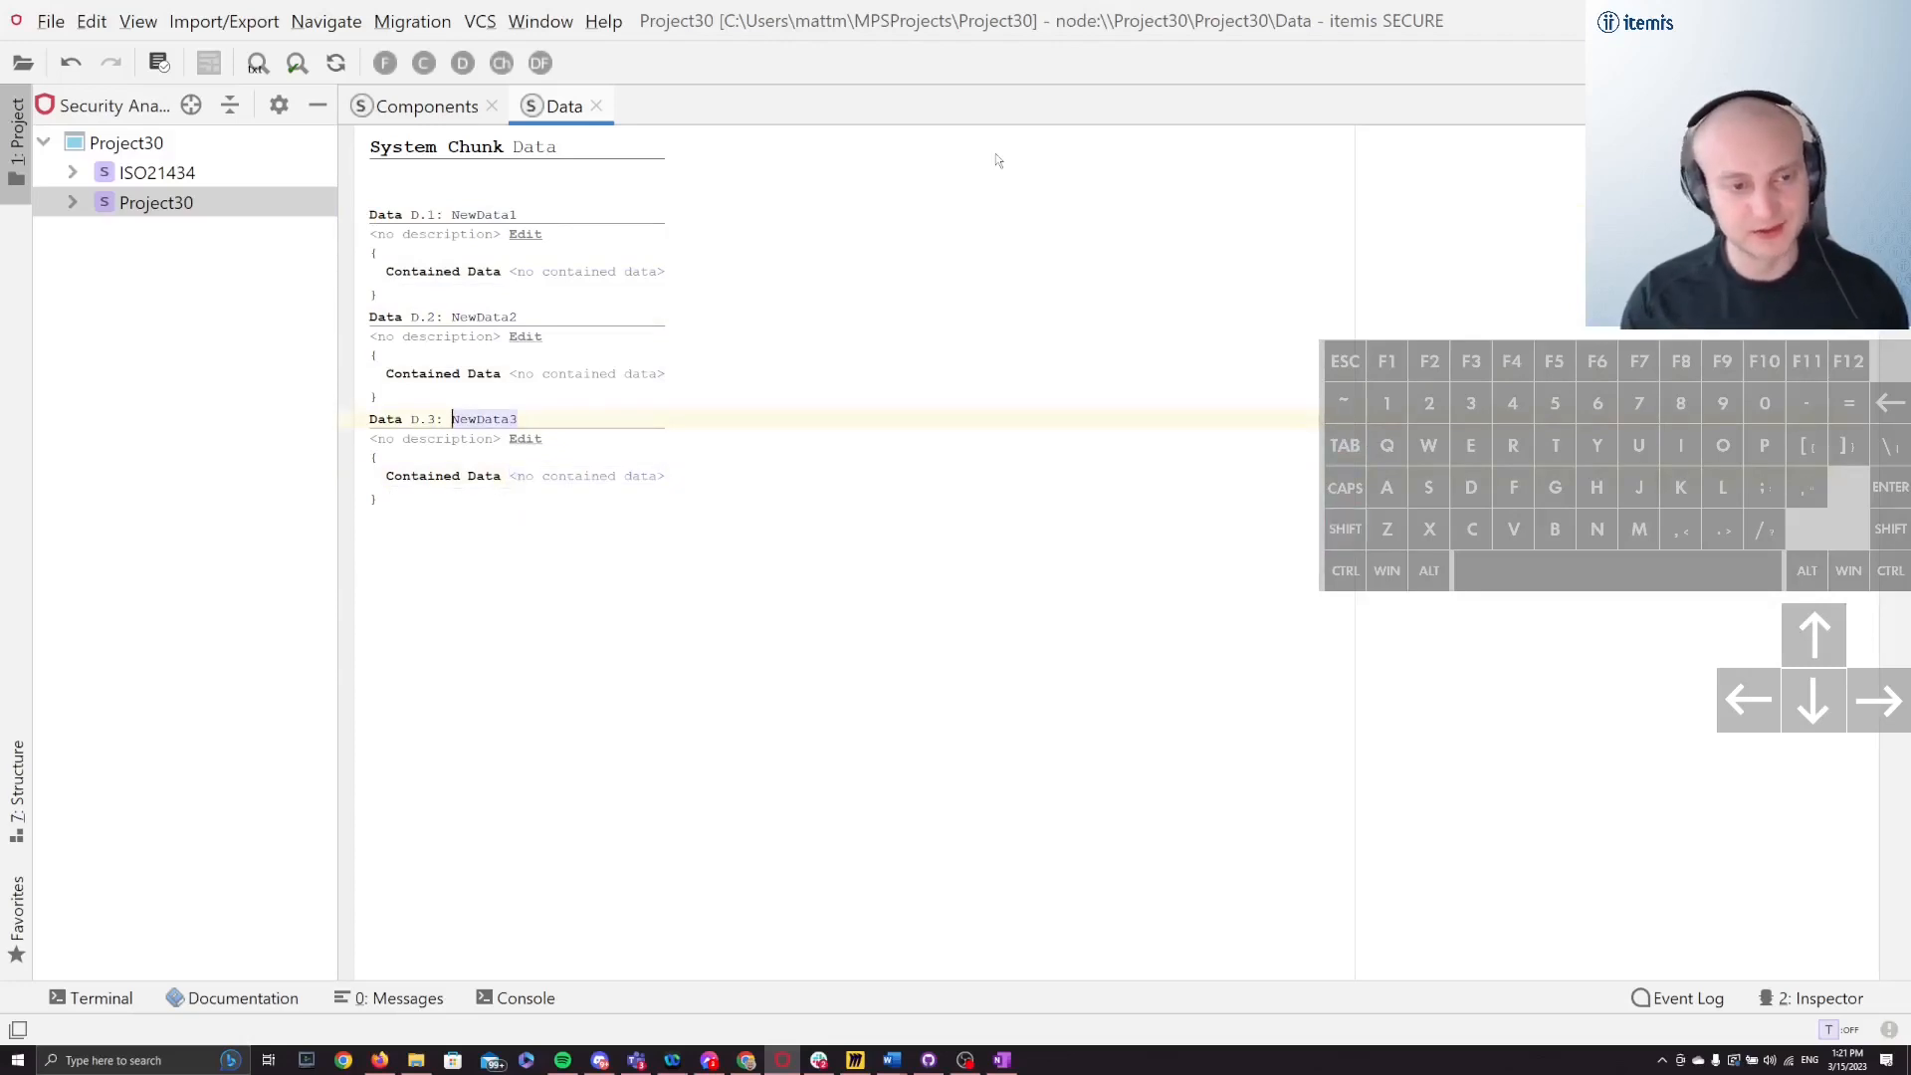
{"action": "type", "text": "first name"}
{"action": "key", "text": "Tab"}
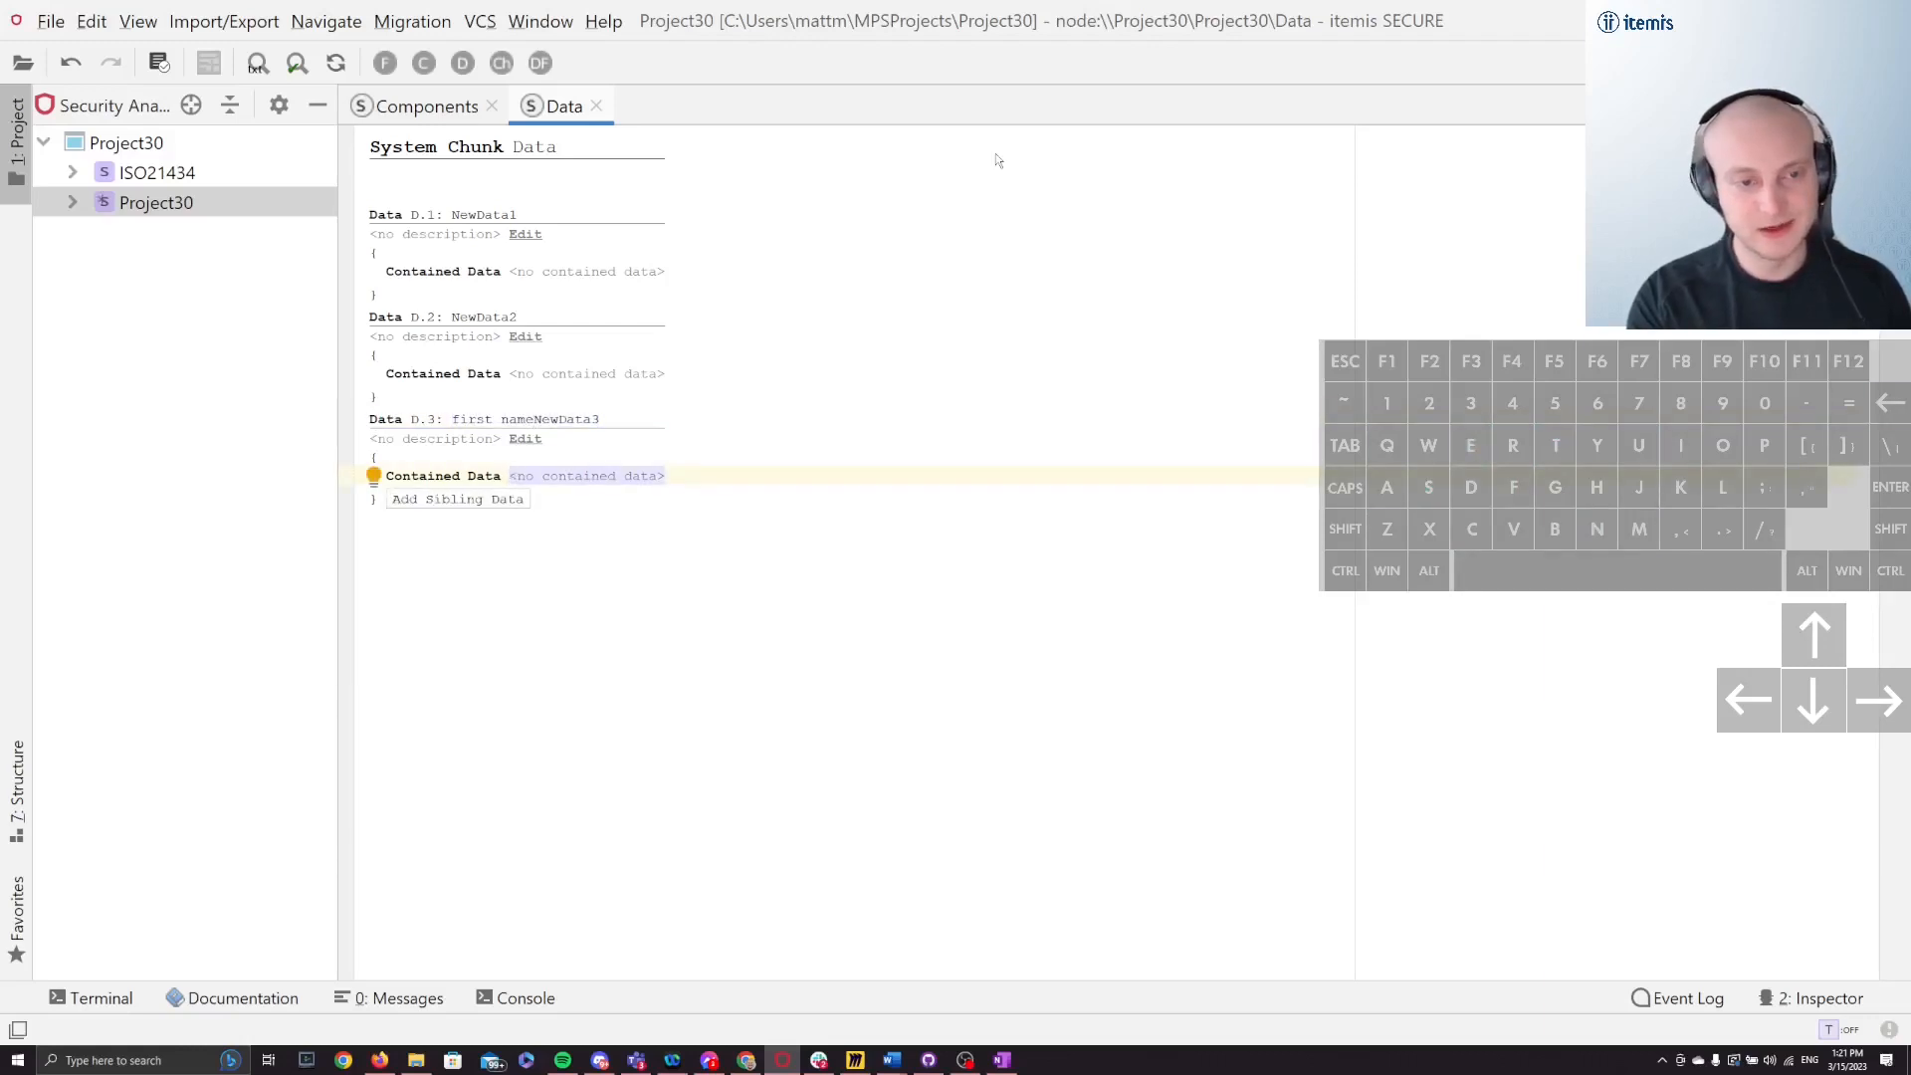
Step: Browse the data suggestions for D.3's Contained Data without choosing one, and return the cursor to D.3's identifier
{"action": "key", "text": "ctrl+space"}
{"action": "key", "text": "Down"}
{"action": "key", "text": "Down"}
{"action": "key", "text": "Down"}
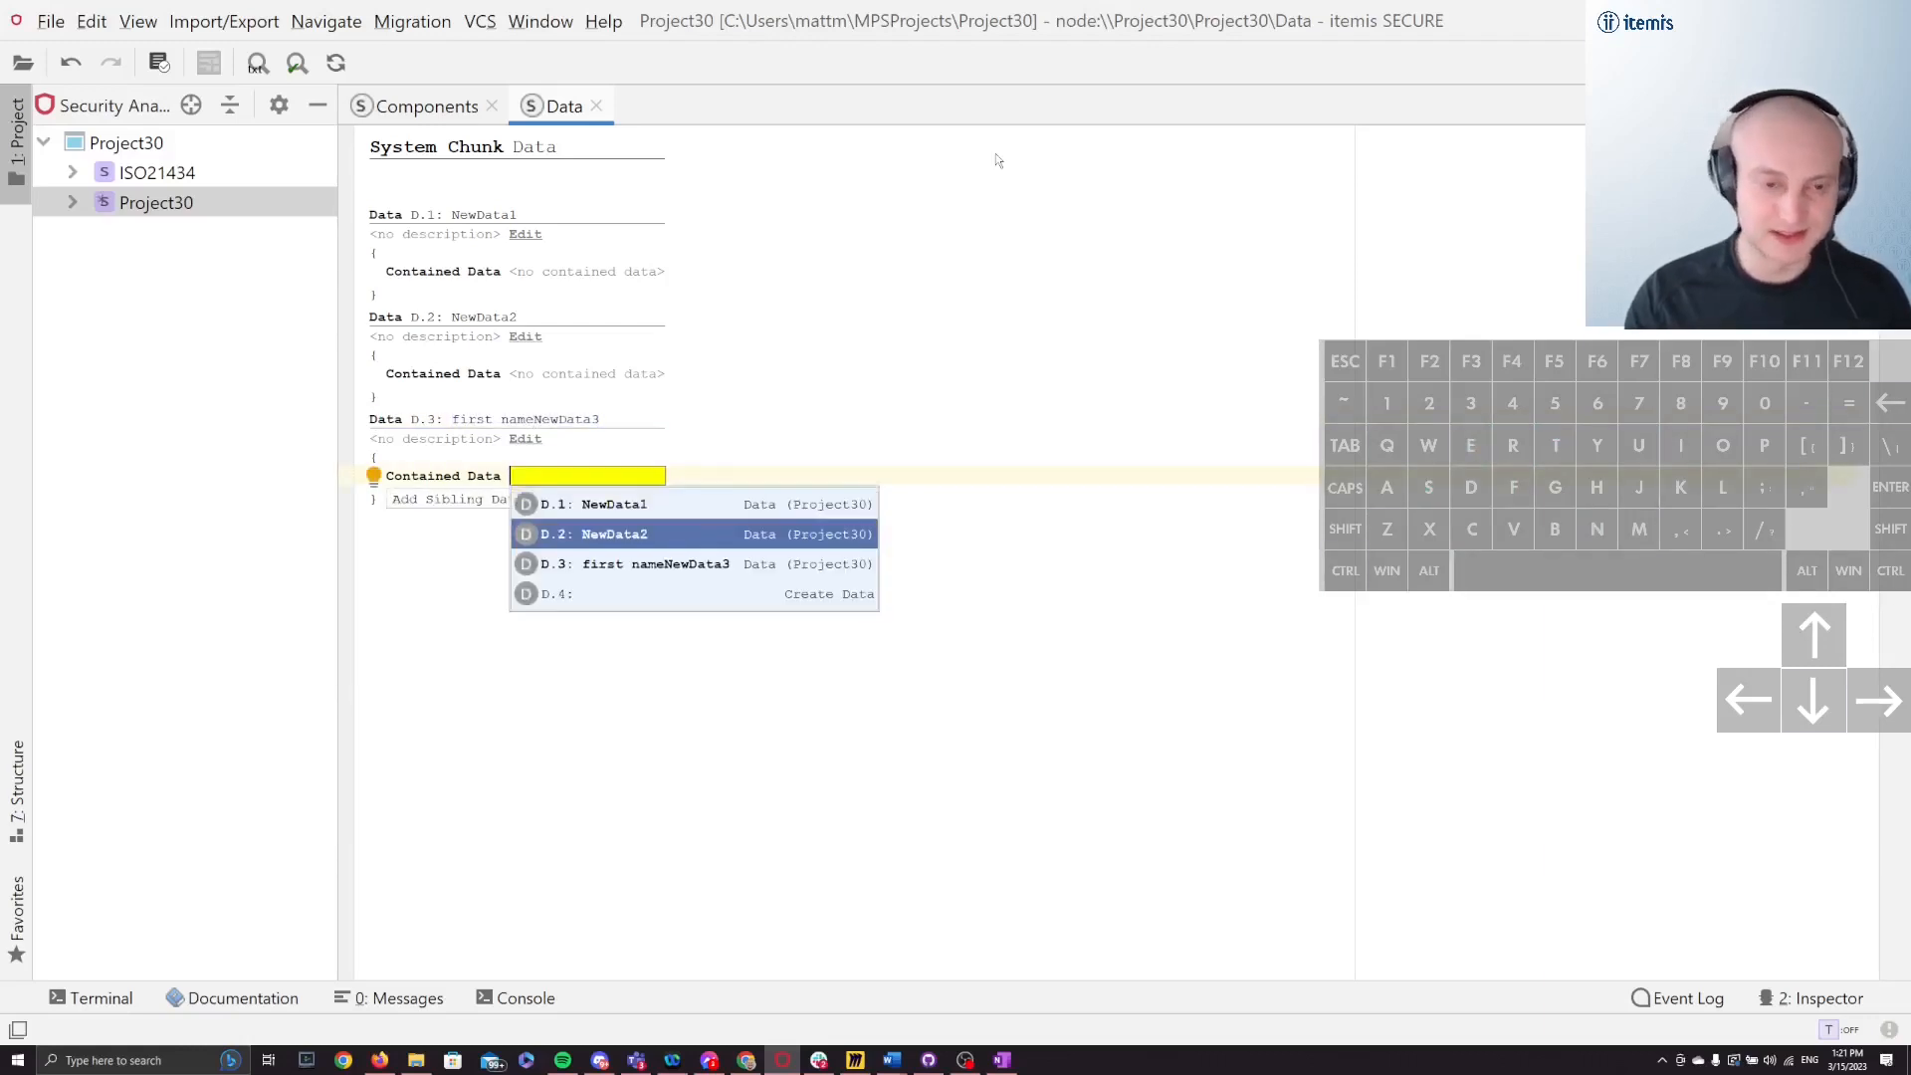
{"action": "key", "text": "Up"}
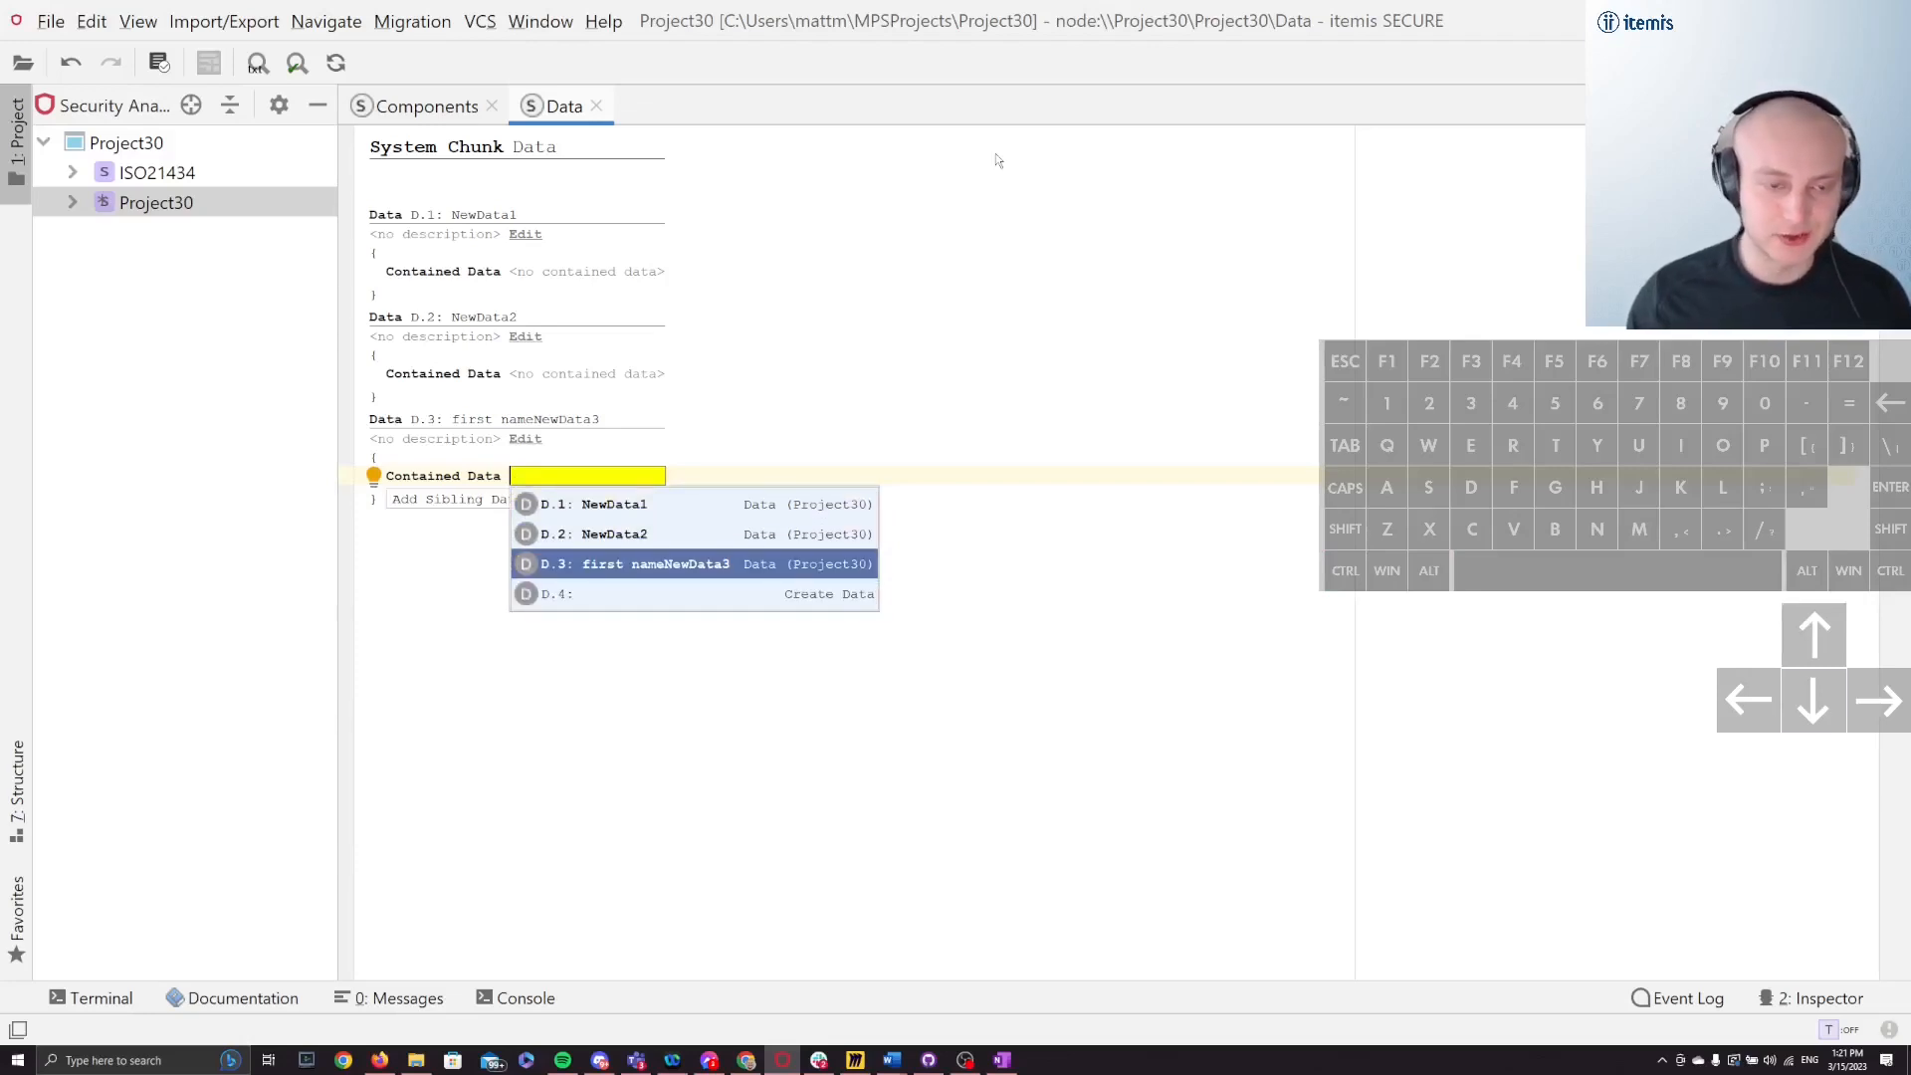
{"action": "key", "text": "Up"}
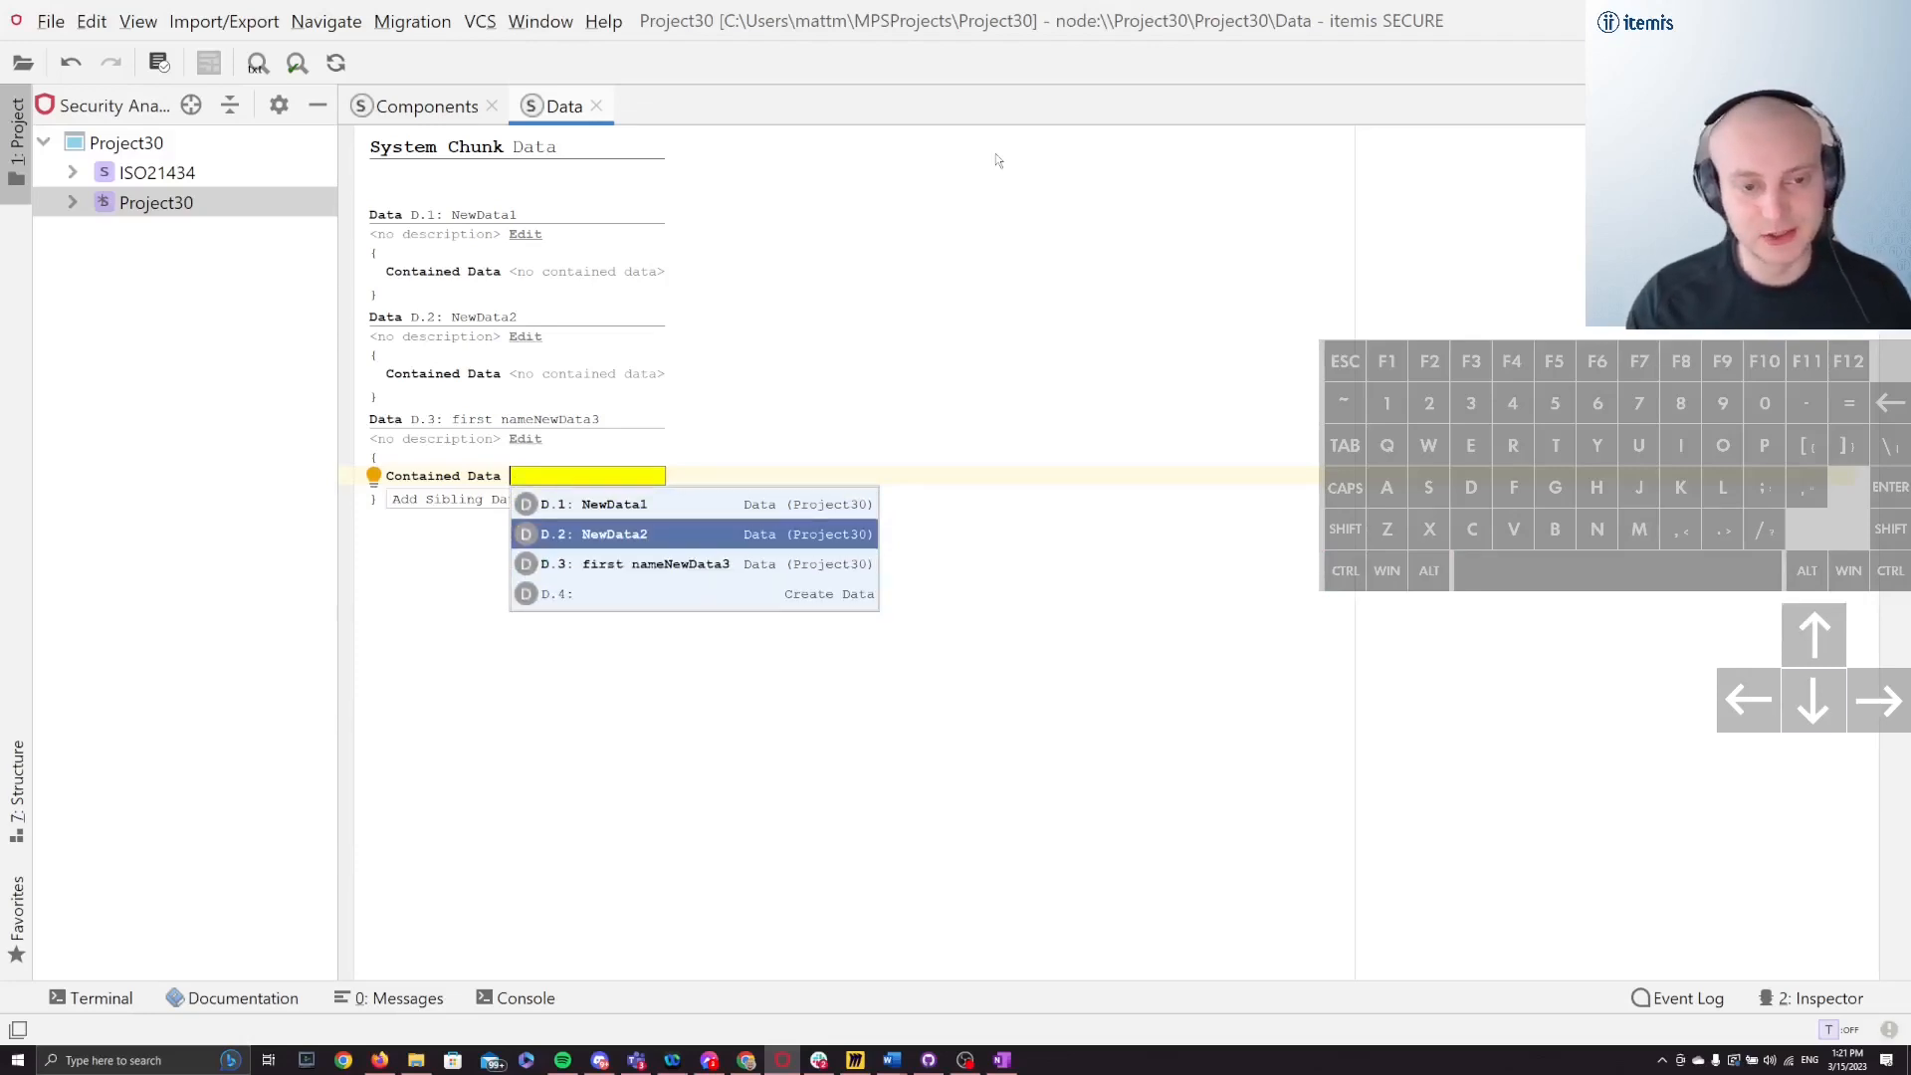
{"action": "key", "text": "Escape"}
{"action": "key", "text": "Tab"}
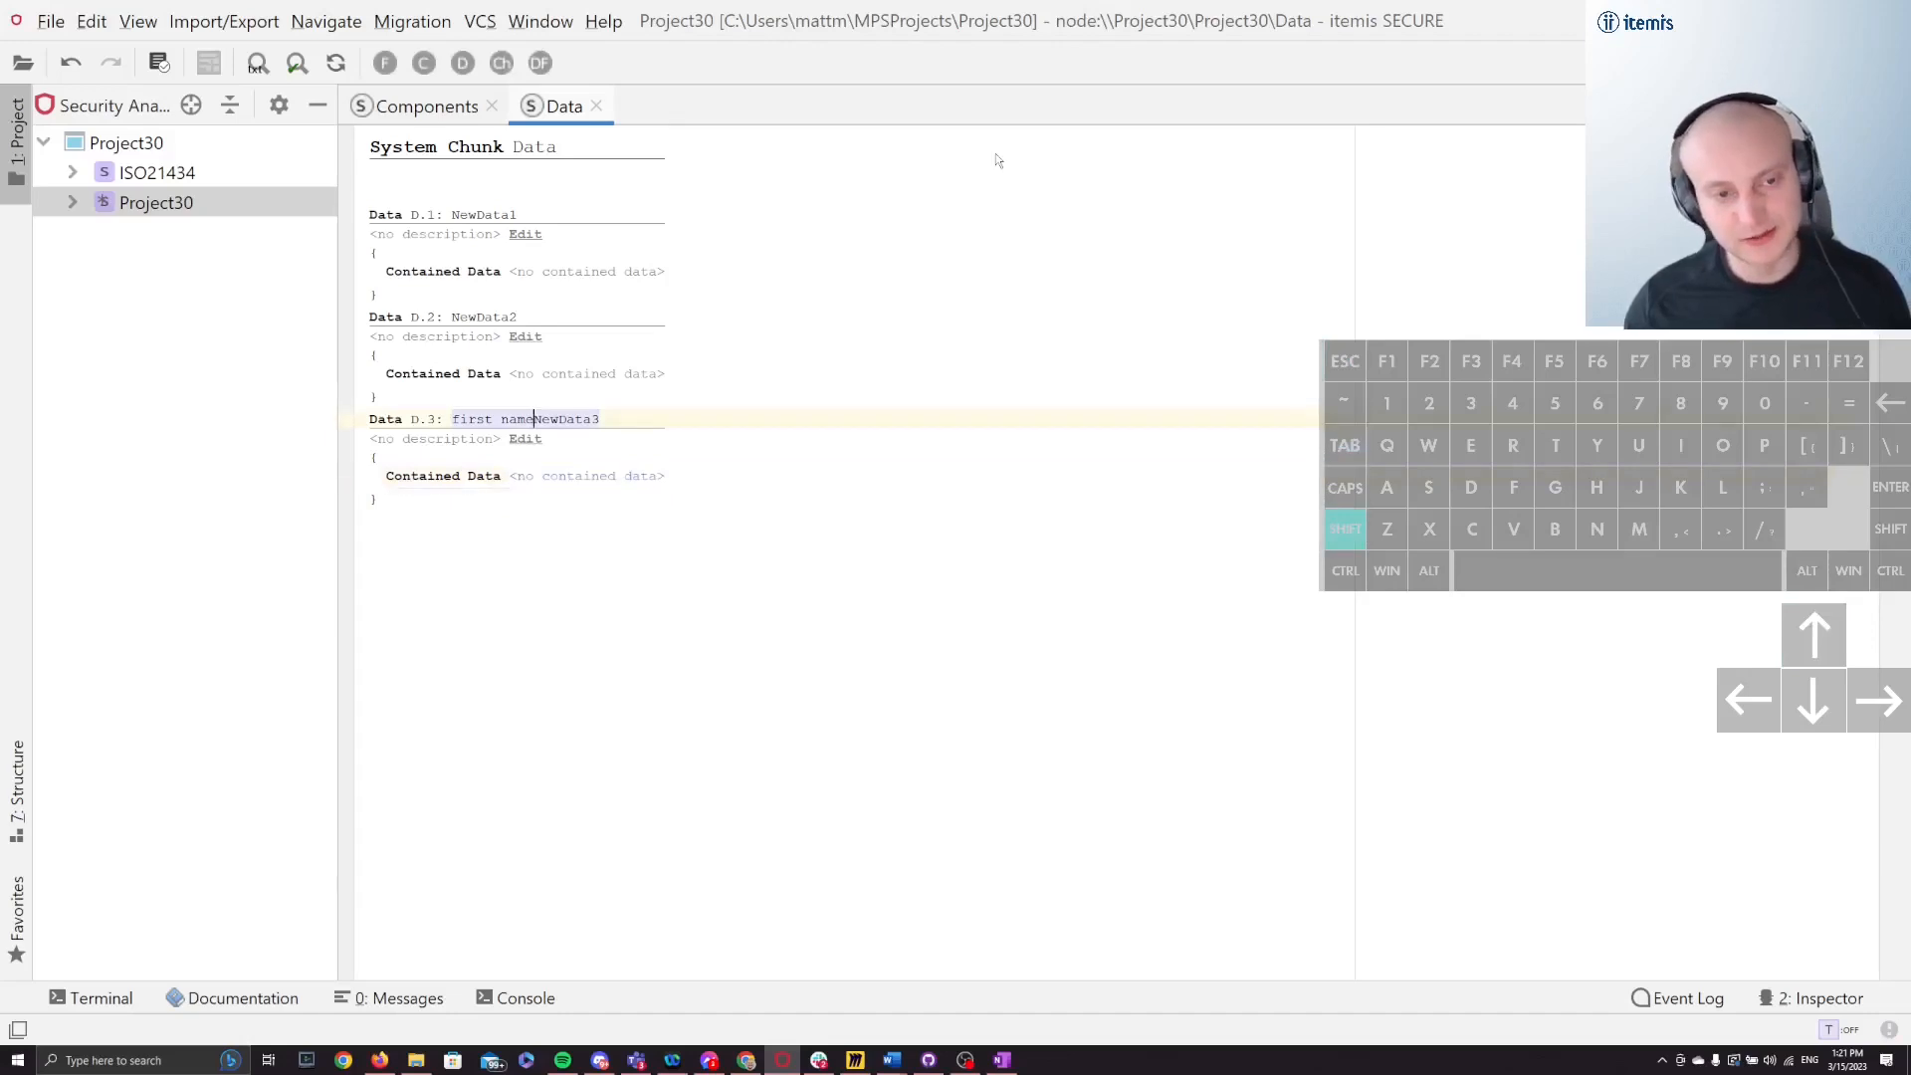
{"action": "key", "text": "shift+Tab"}
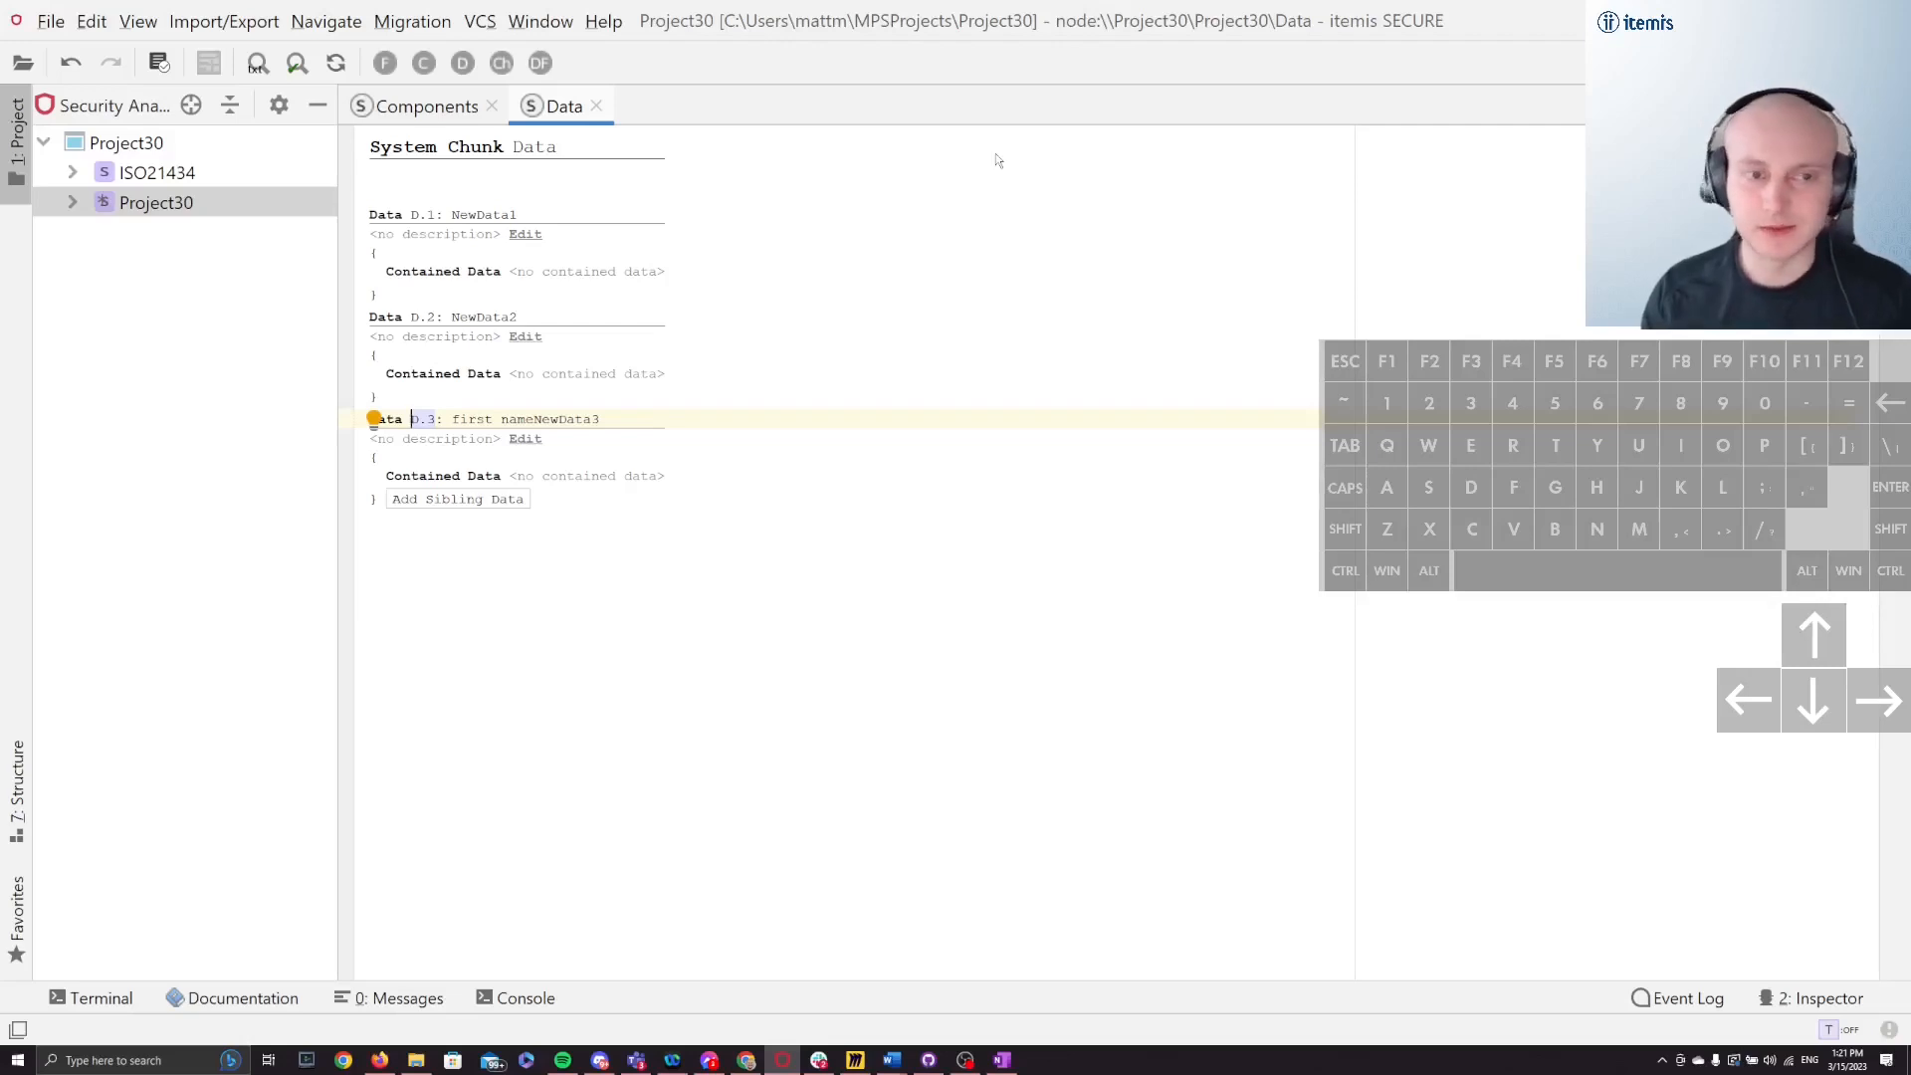
Step: Search the project's nodes by name for "assi", browse the matches and dismiss the search
{"action": "key", "text": "ctrl"}
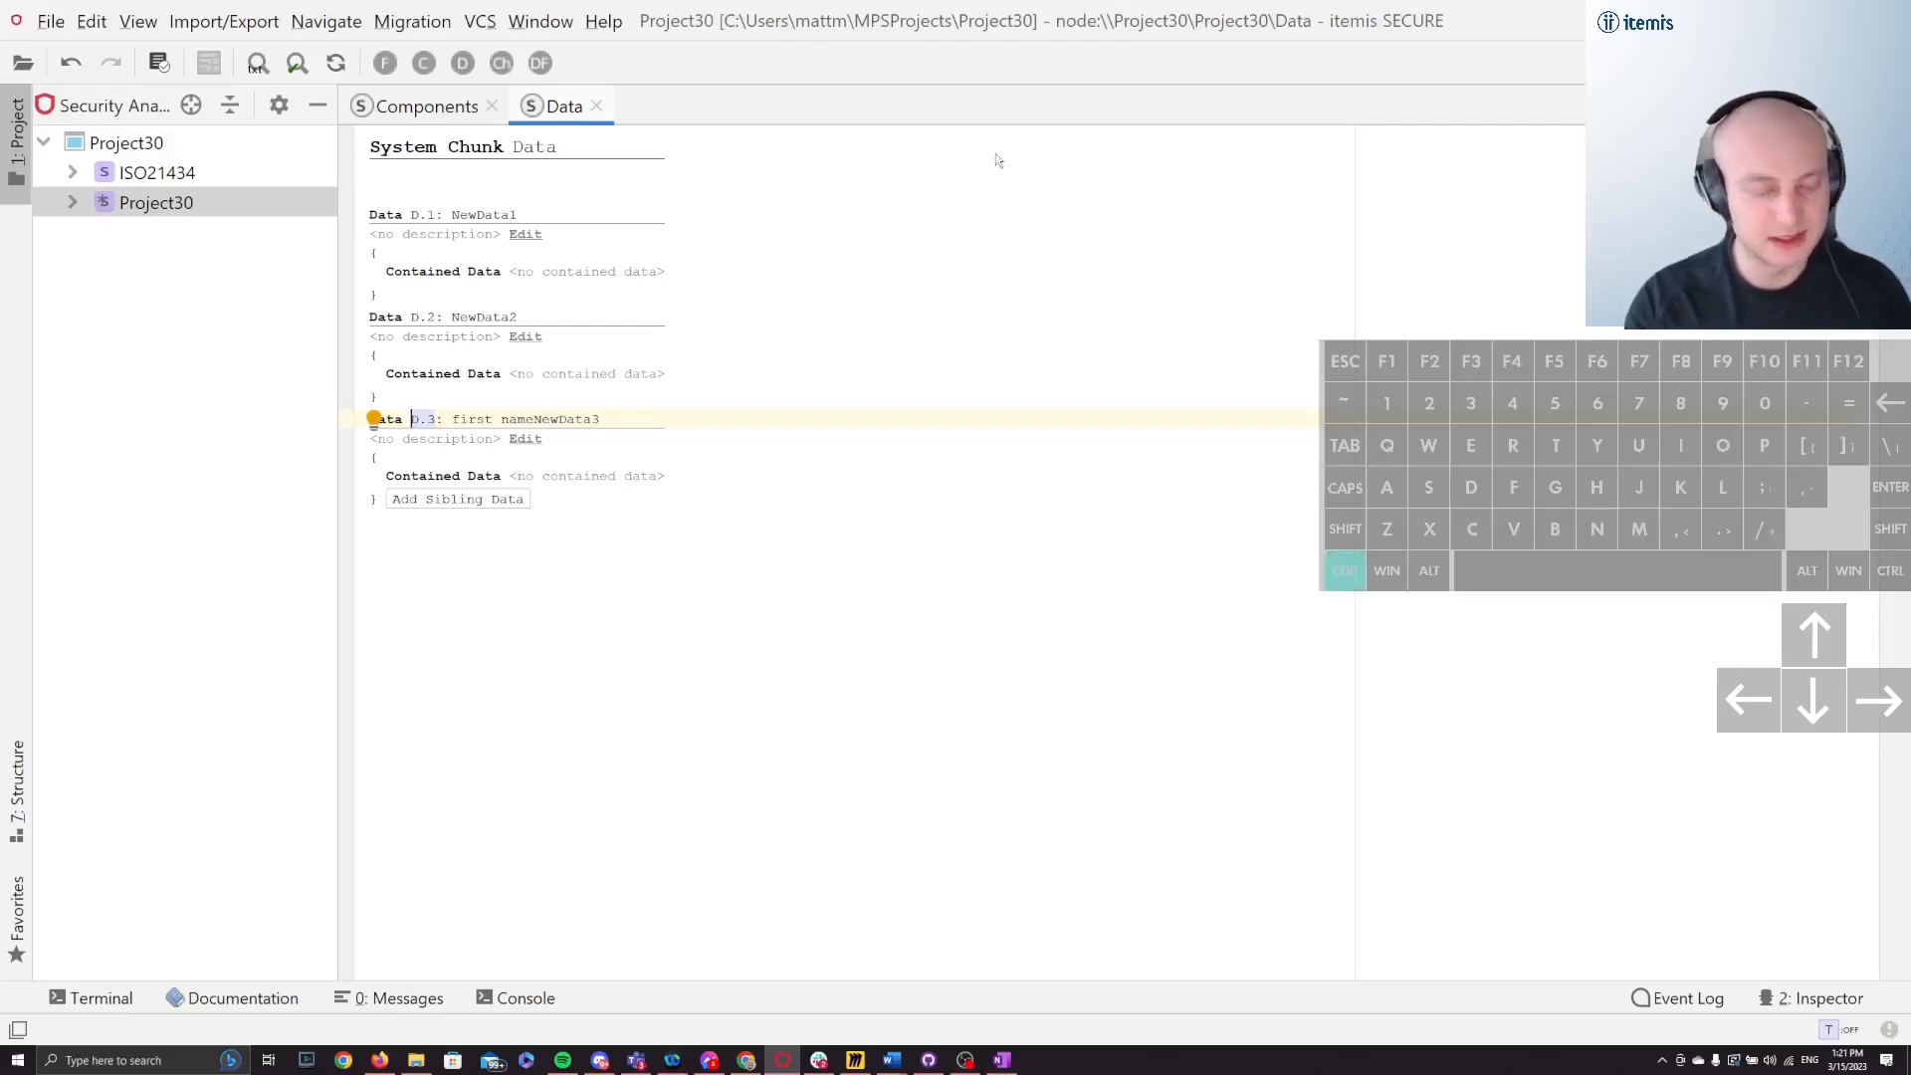
{"action": "key", "text": "BackSpace"}
{"action": "key", "text": "ctrl+n"}
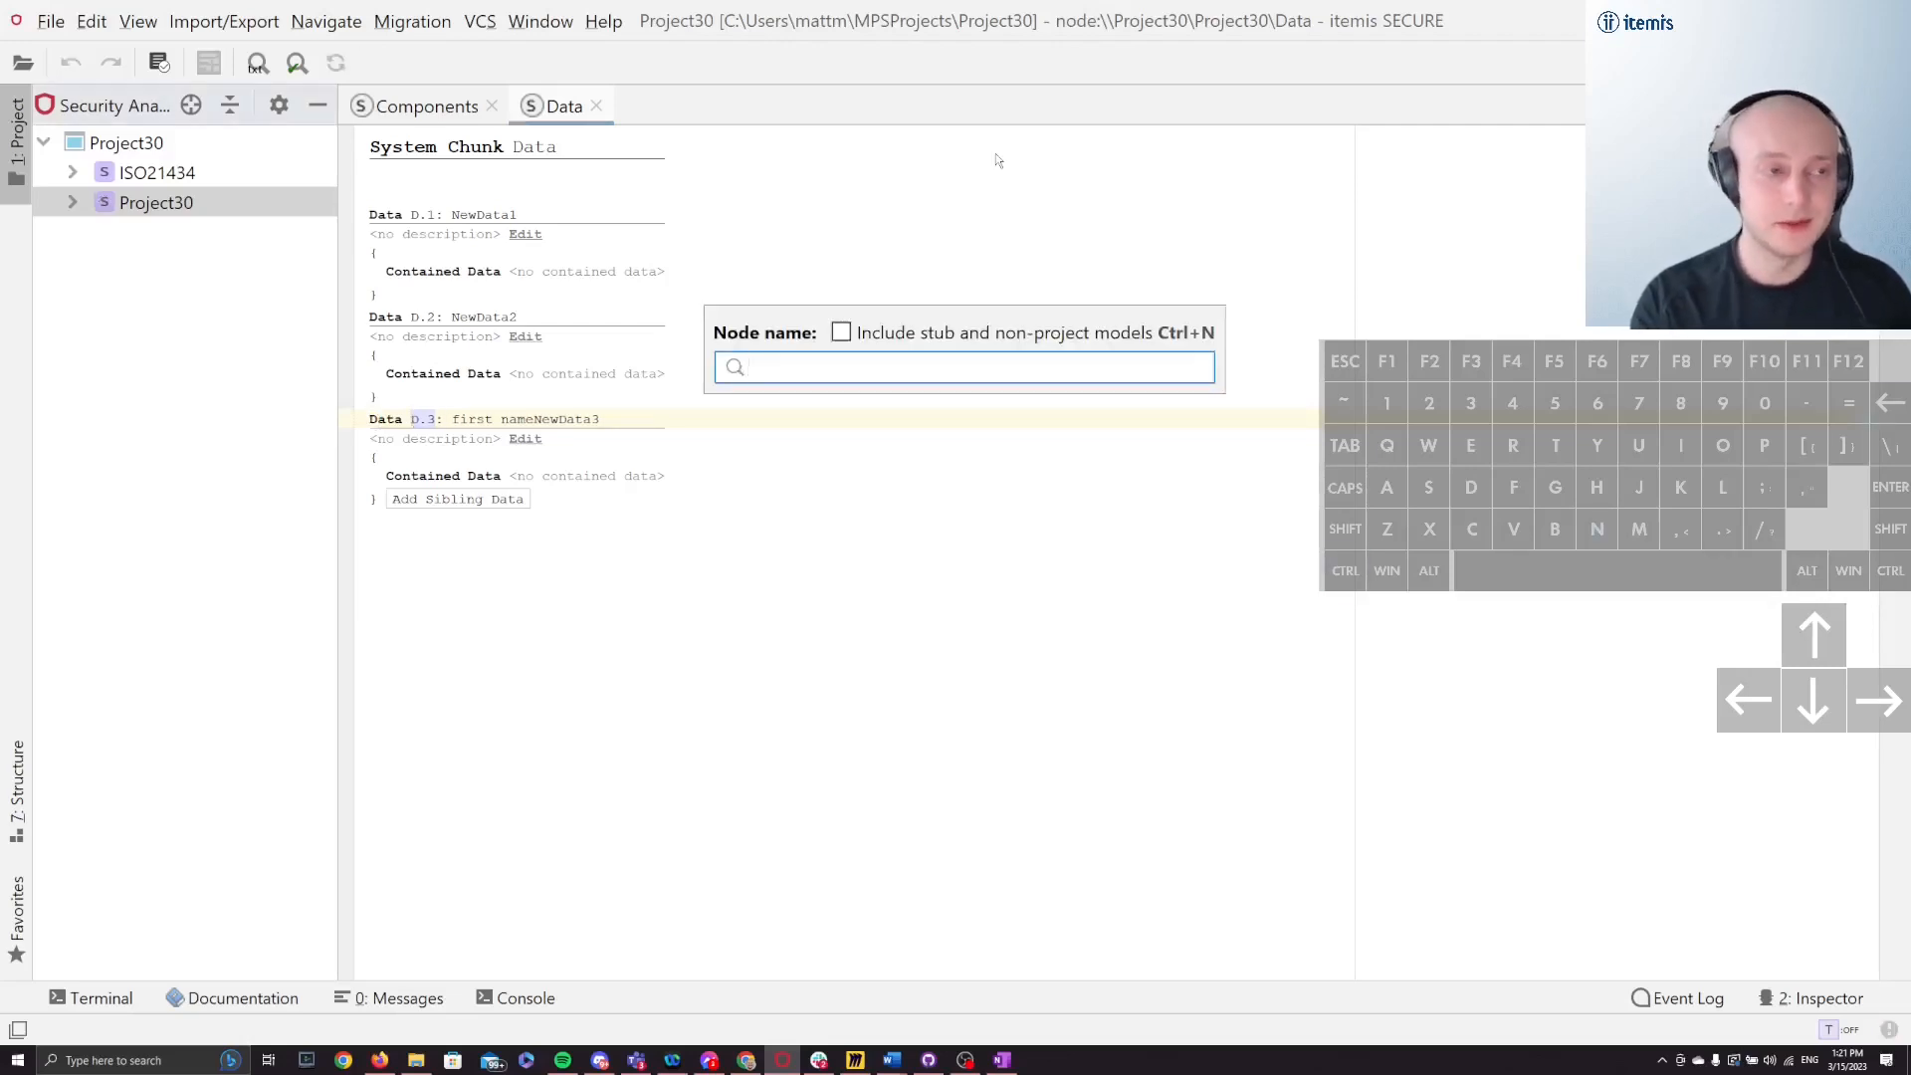
{"action": "type", "text": "assi"}
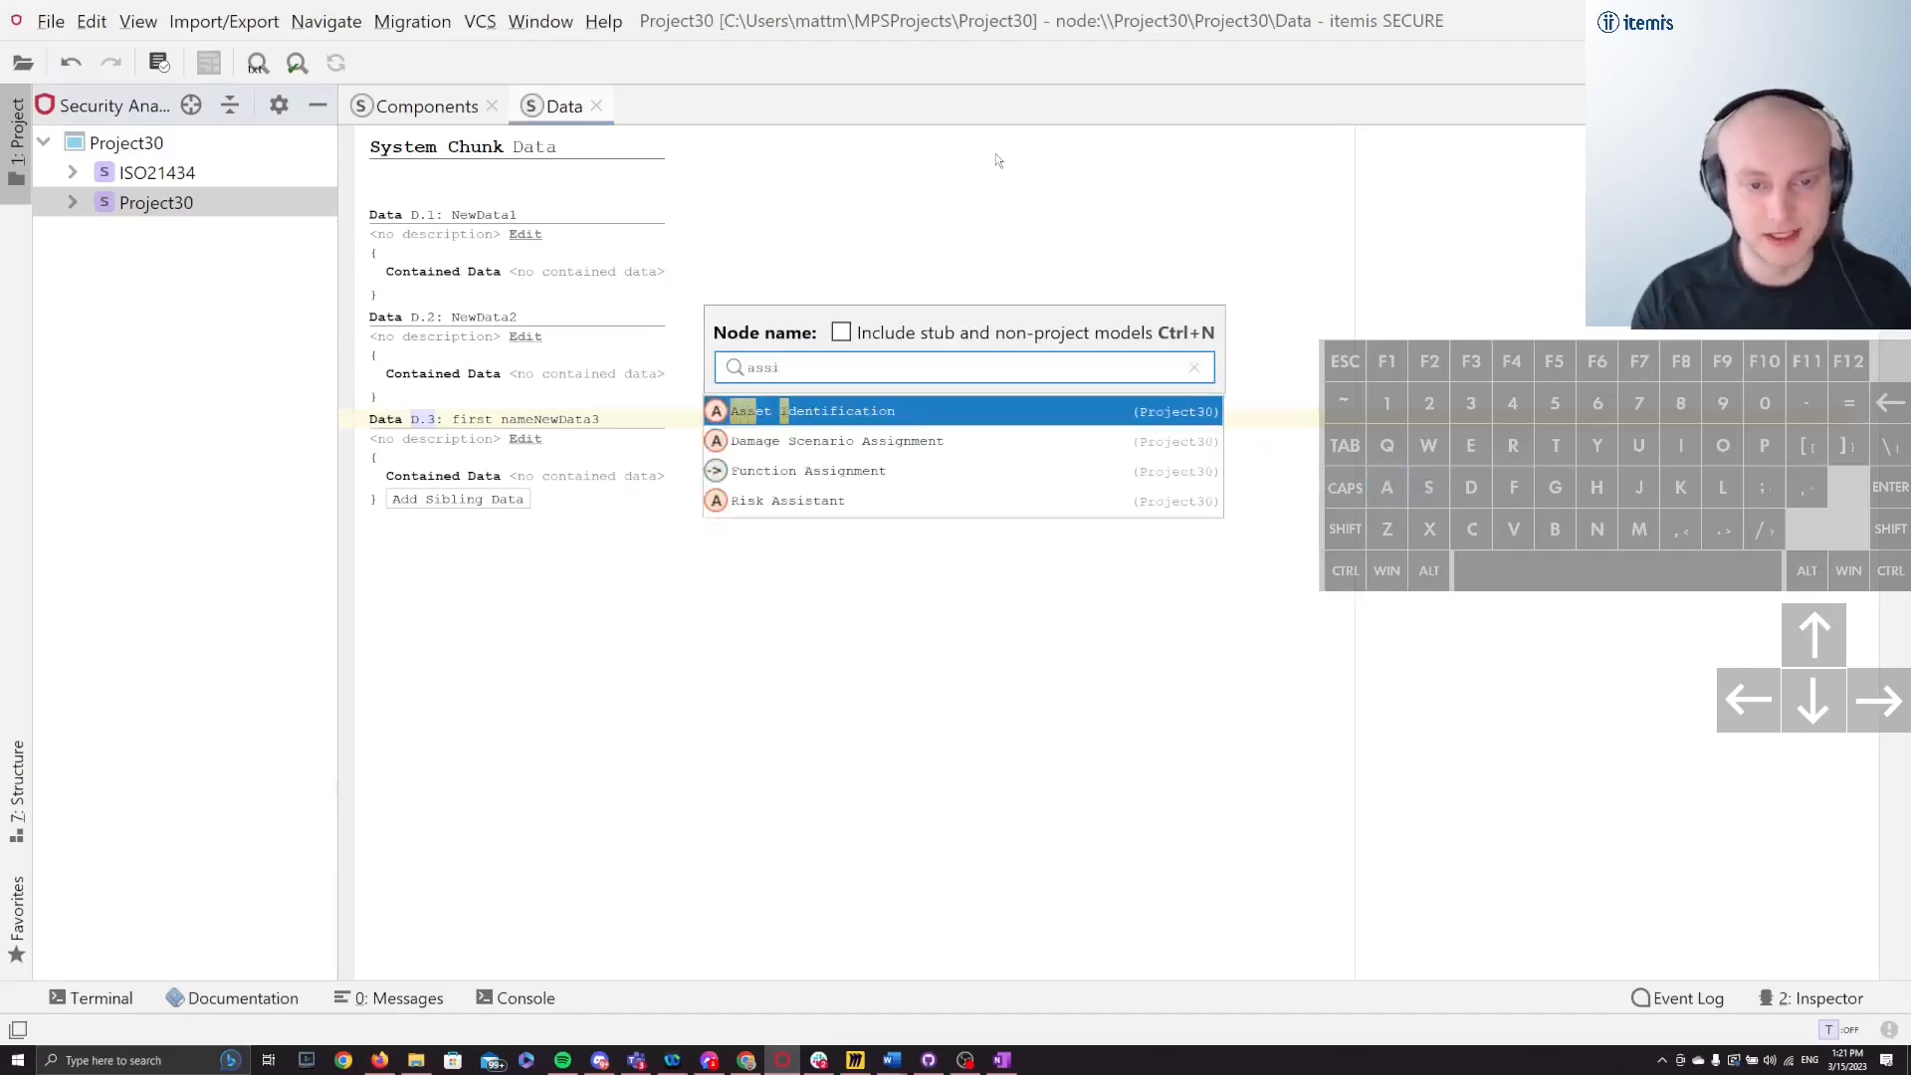
{"action": "key", "text": "Down"}
{"action": "key", "text": "Down"}
{"action": "key", "text": "Up"}
{"action": "key", "text": "Up"}
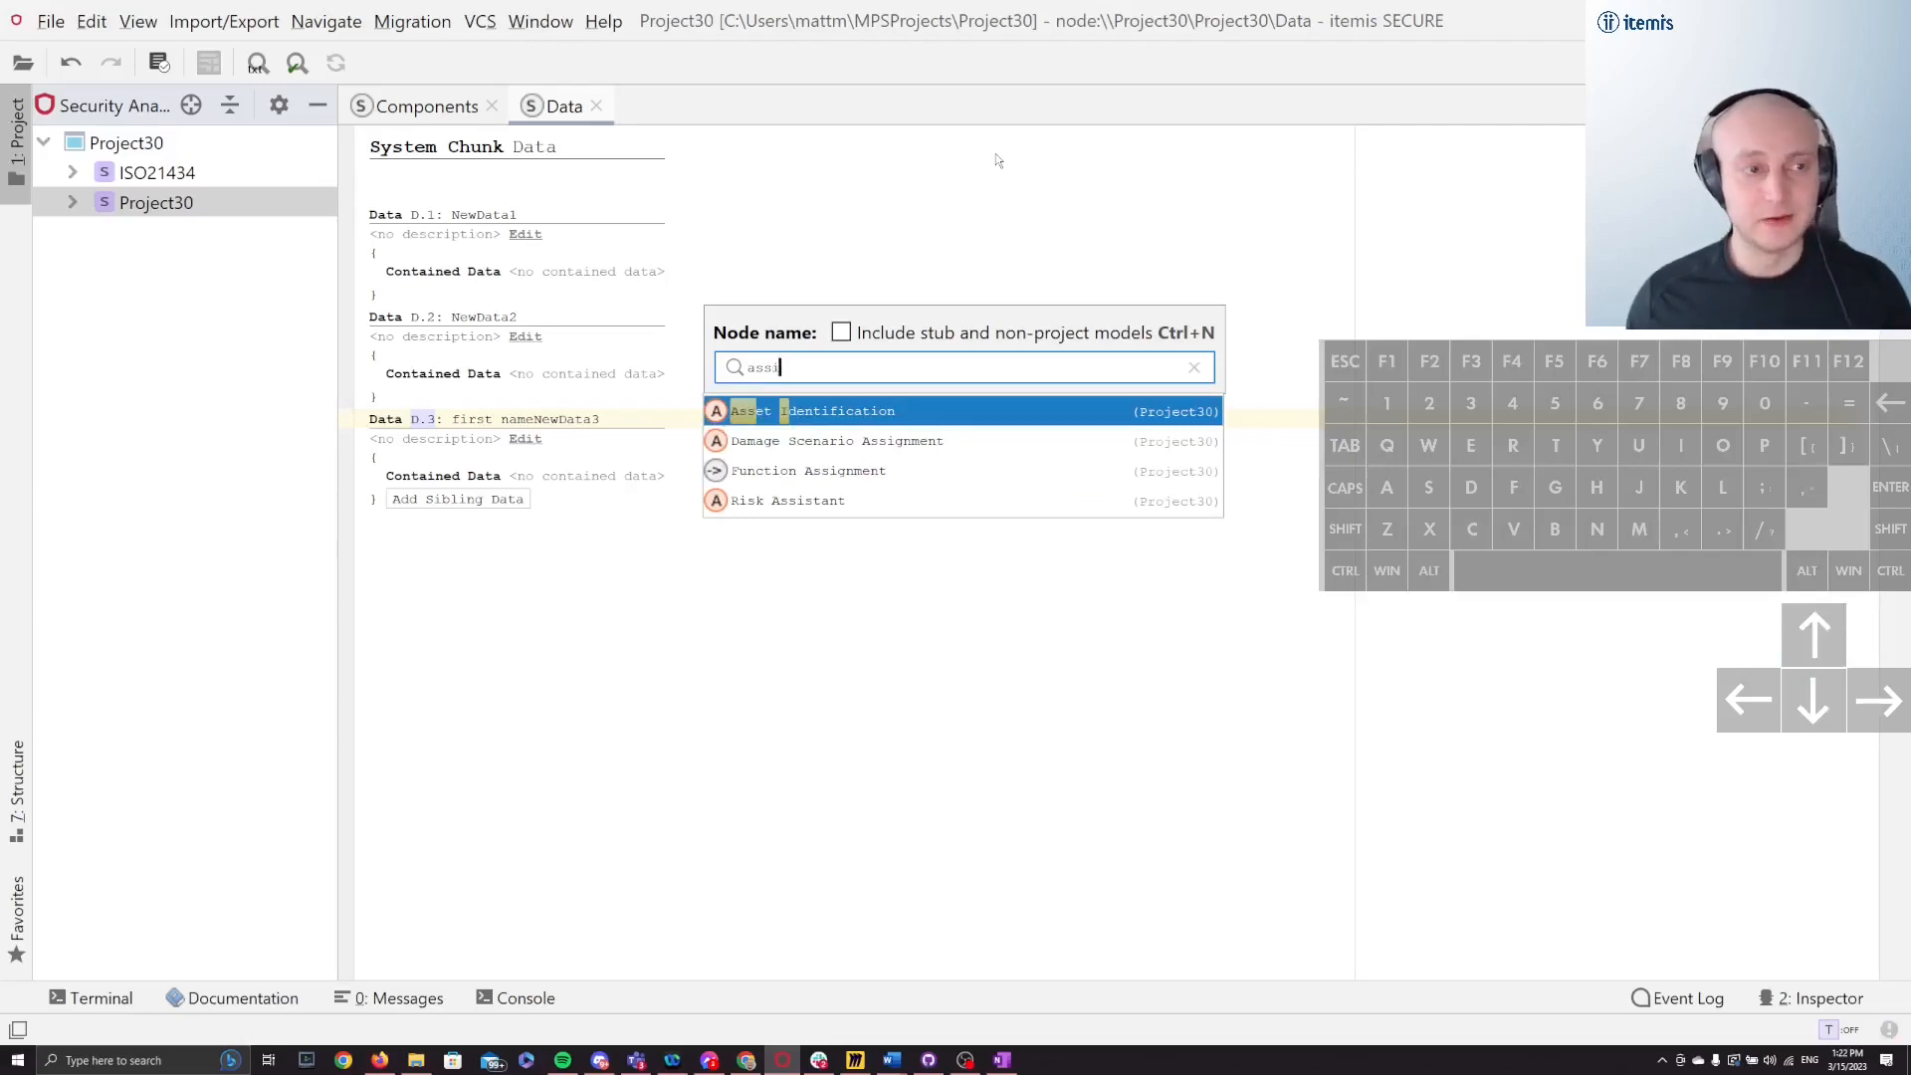
{"action": "key", "text": "Escape"}
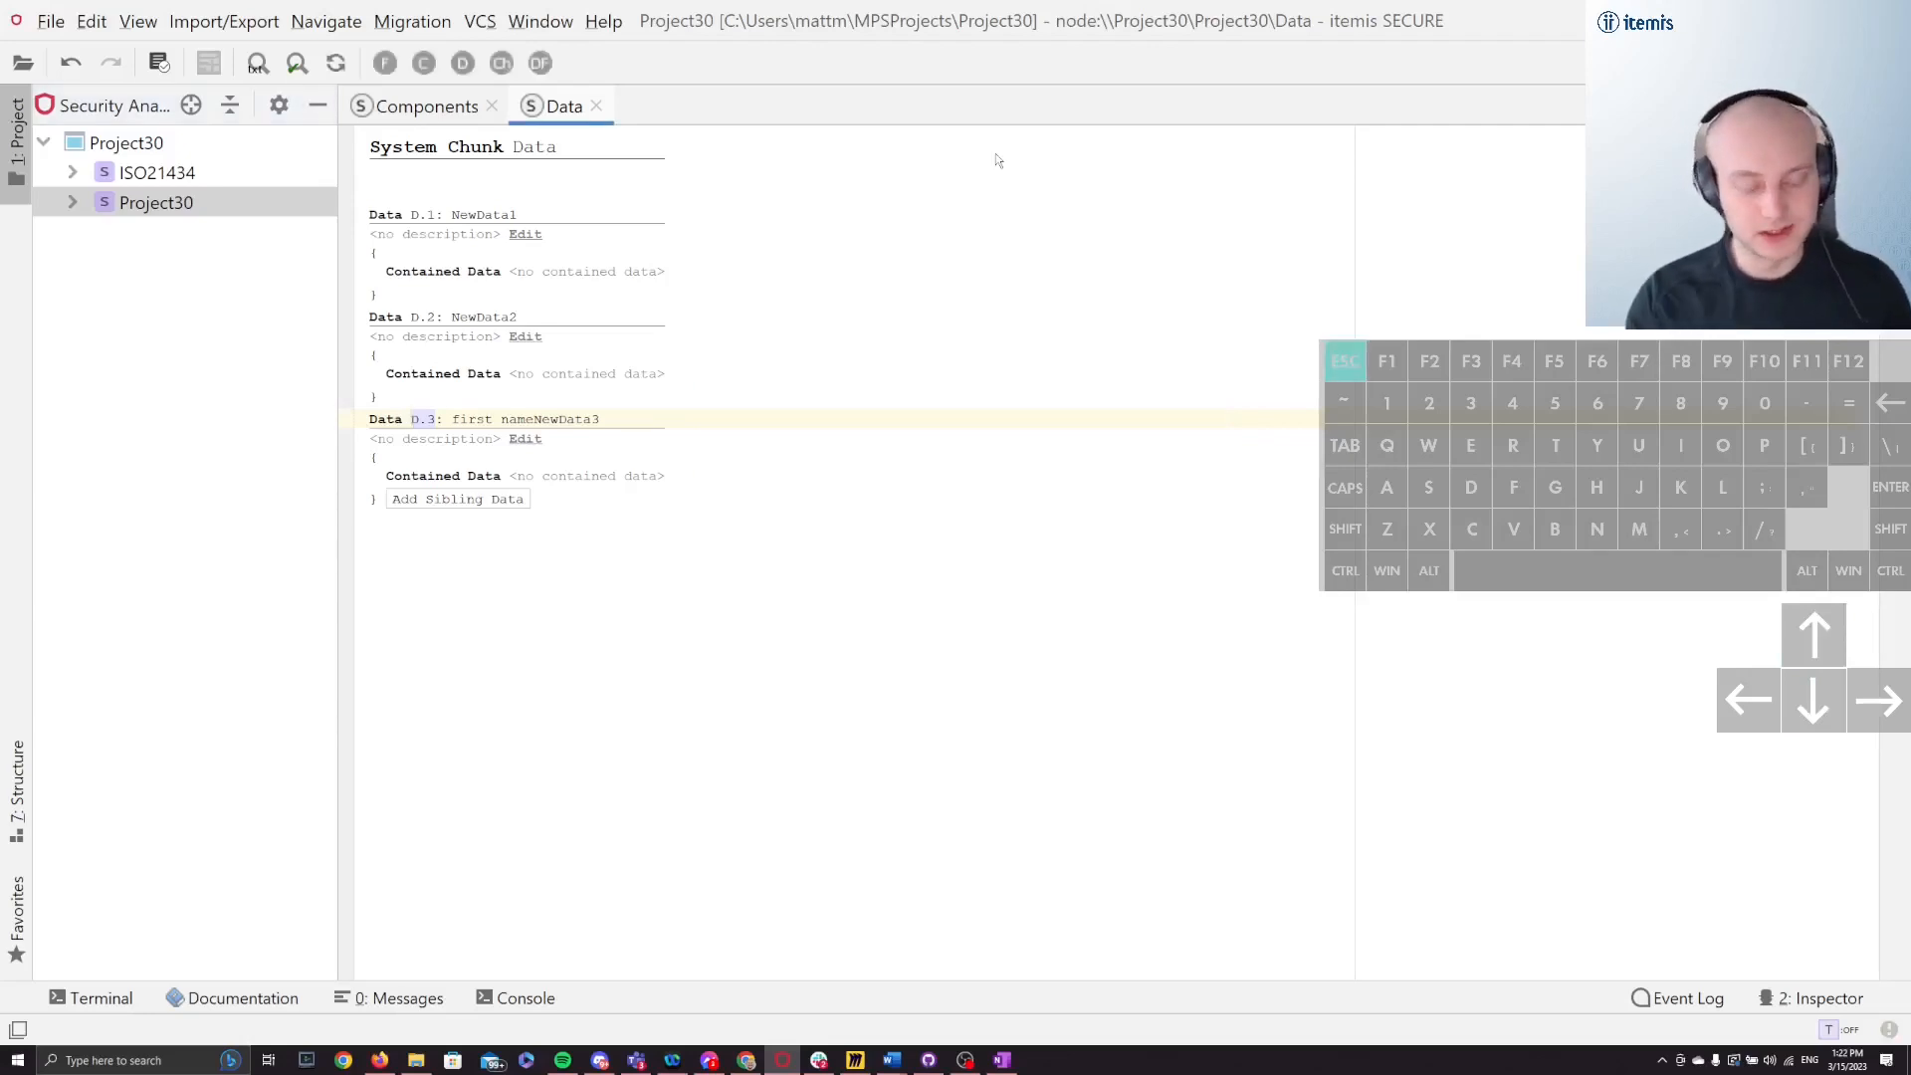
Step: Open the System Diagram through a node name search for "system", and close it again
{"action": "key", "text": "ctrl+n"}
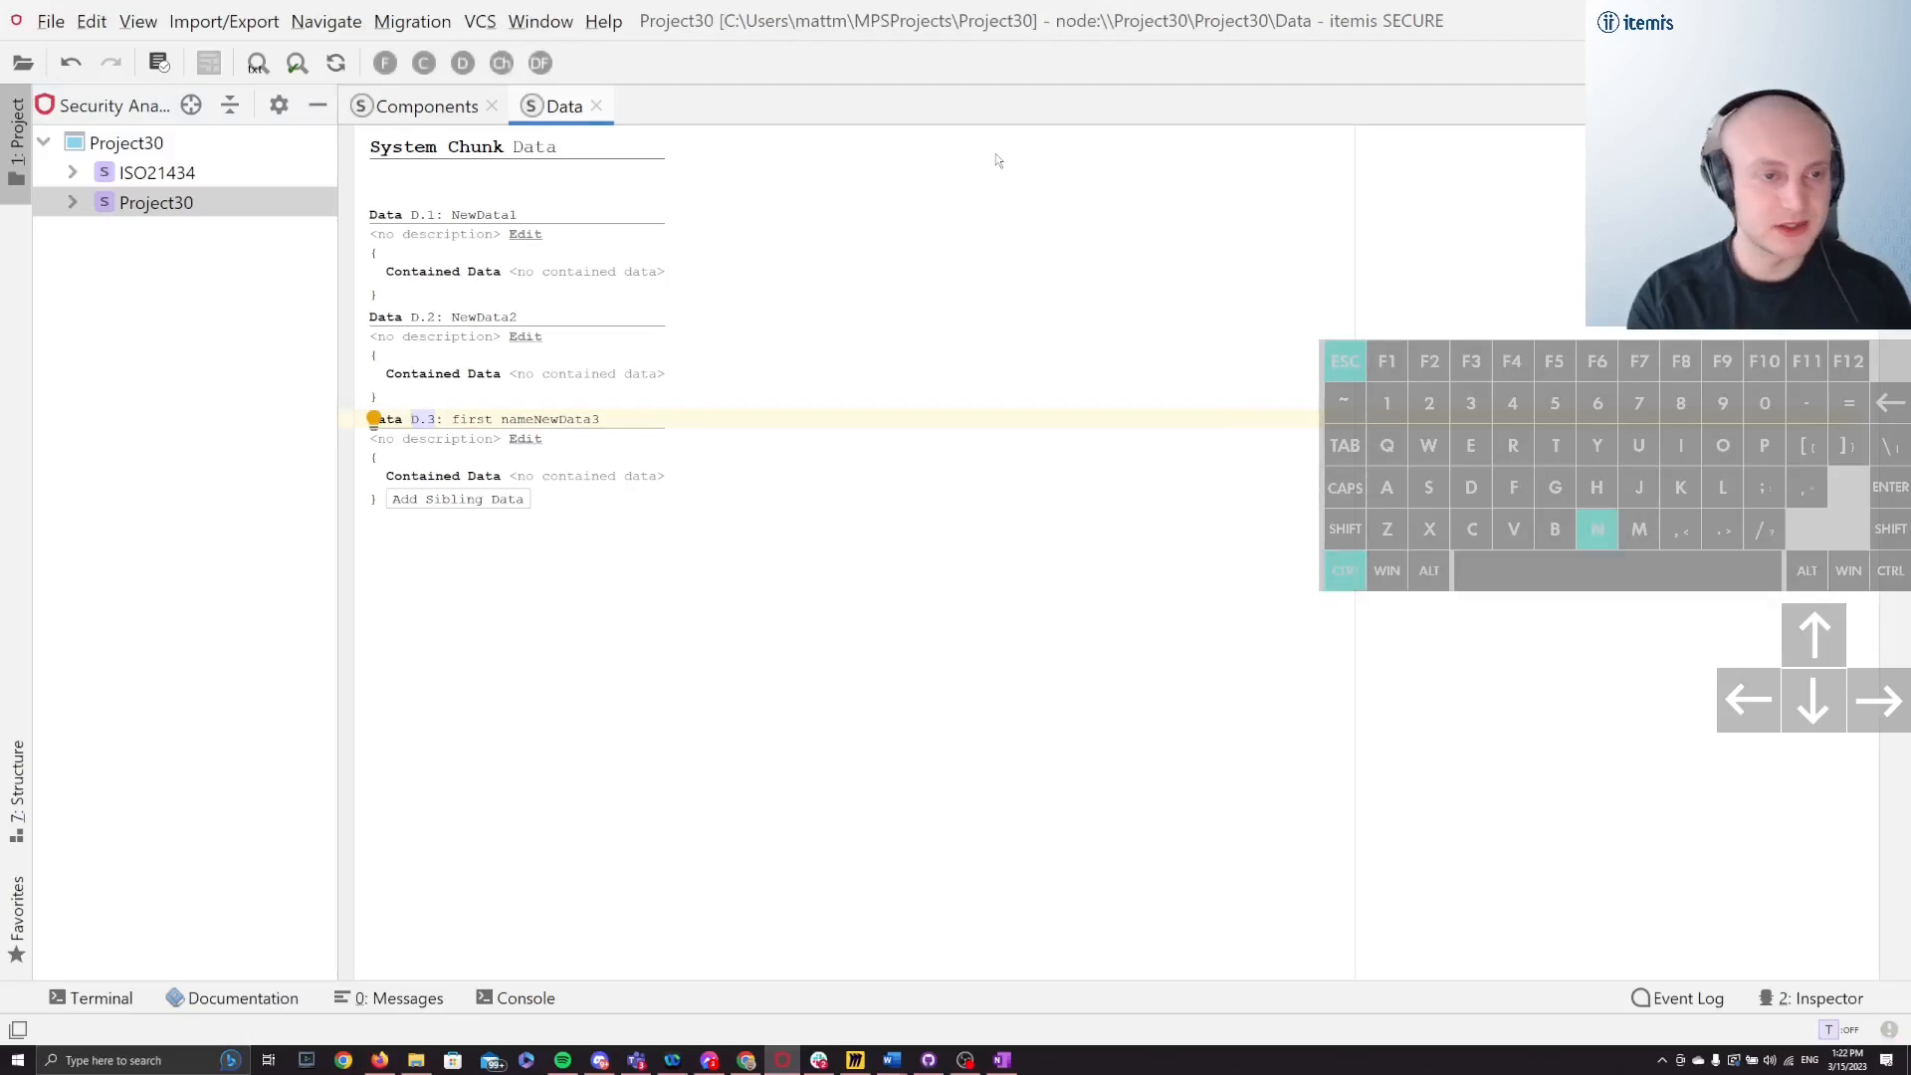
{"action": "type", "text": "system"}
{"action": "key", "text": "Return"}
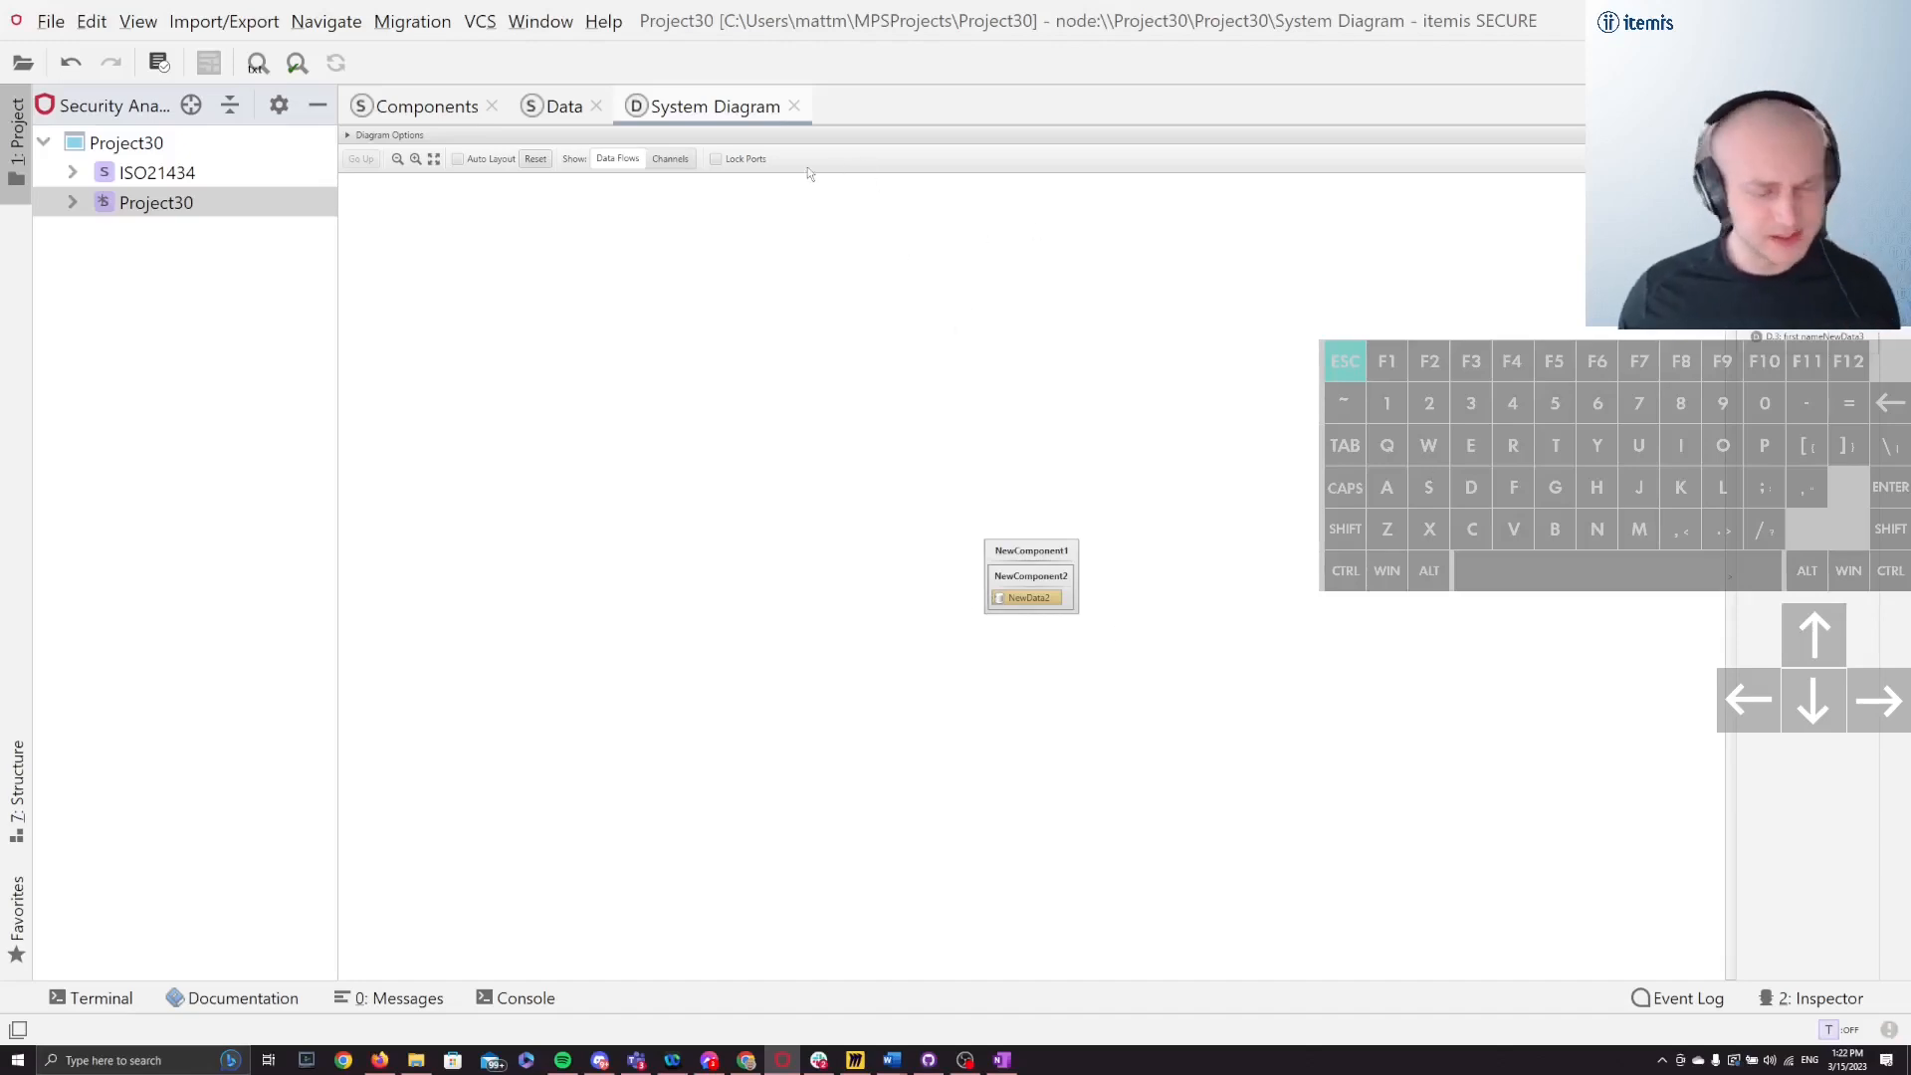
{"action": "left_click", "coordinate": [794, 107]}
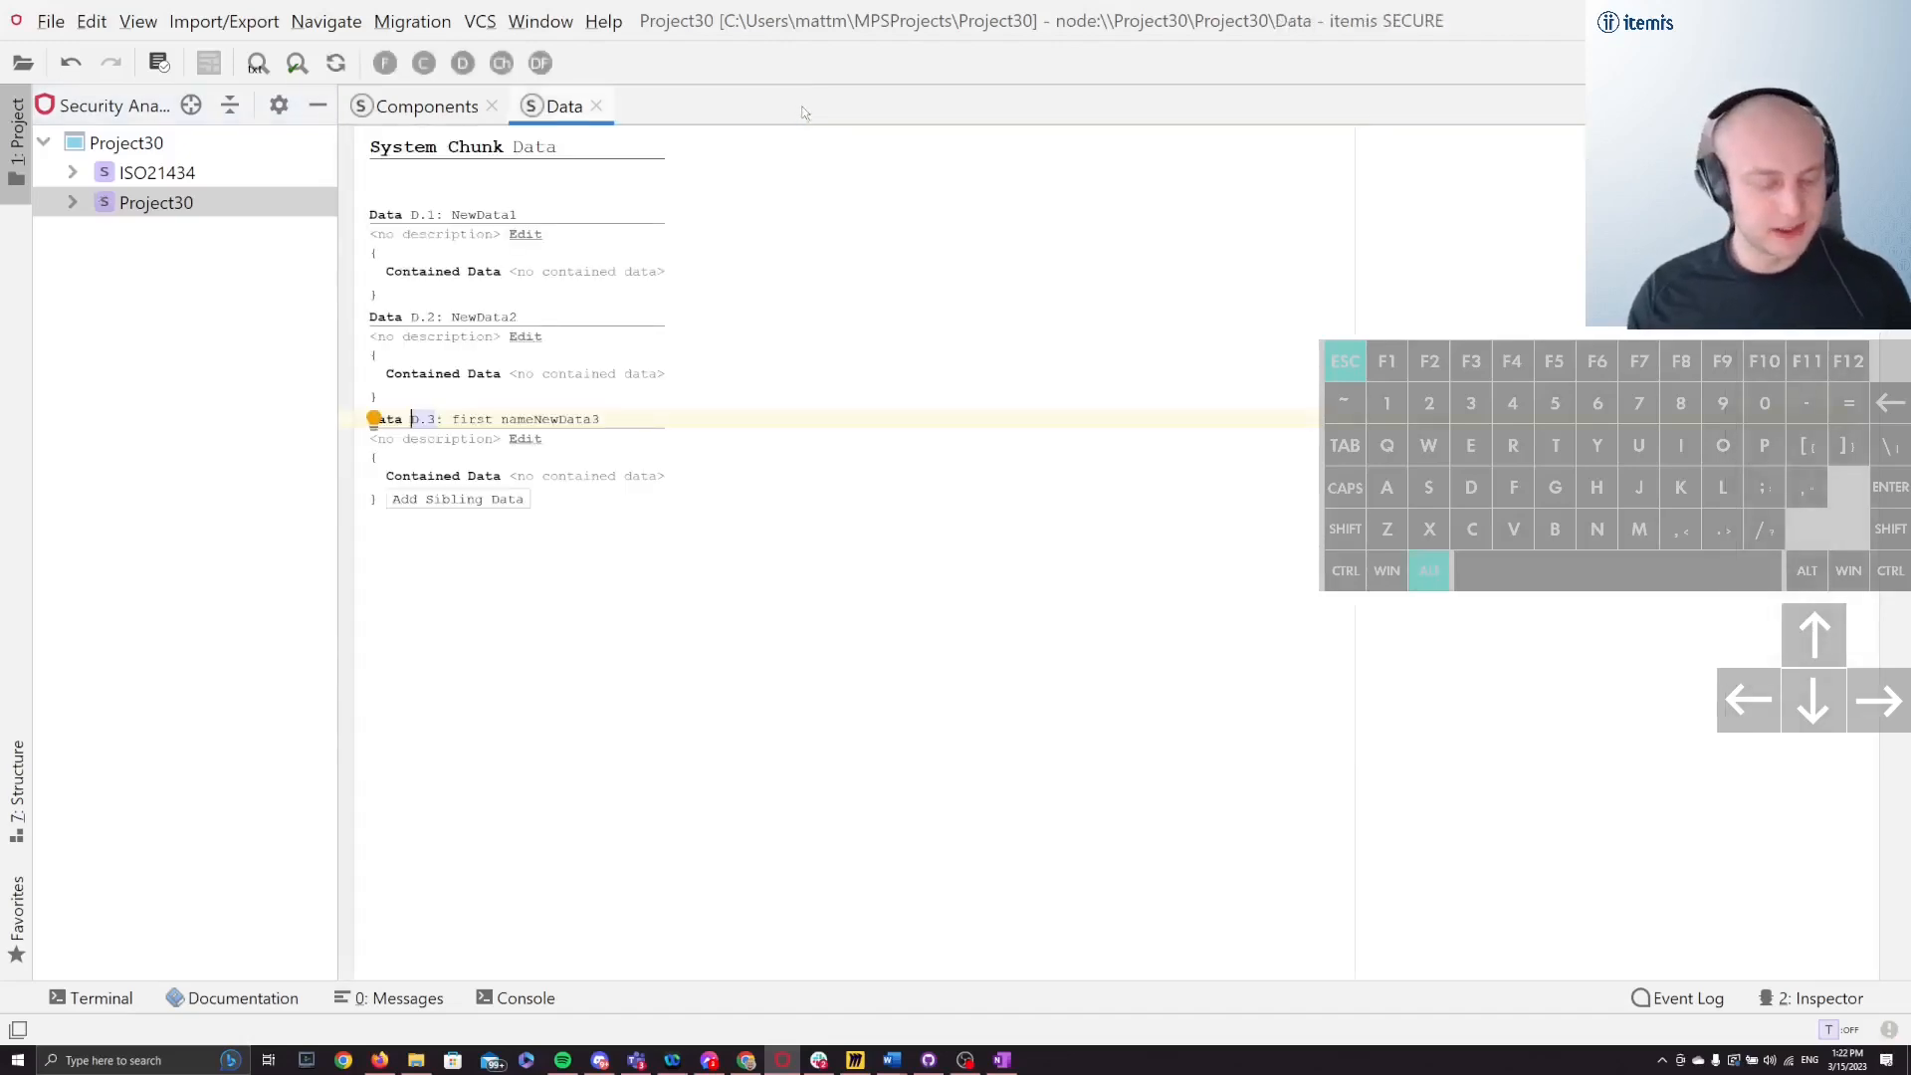
Step: Switch to the Components chunk and open Damage Scenario Assignment through a node name search for "dama"
{"action": "key", "text": "alt+Left"}
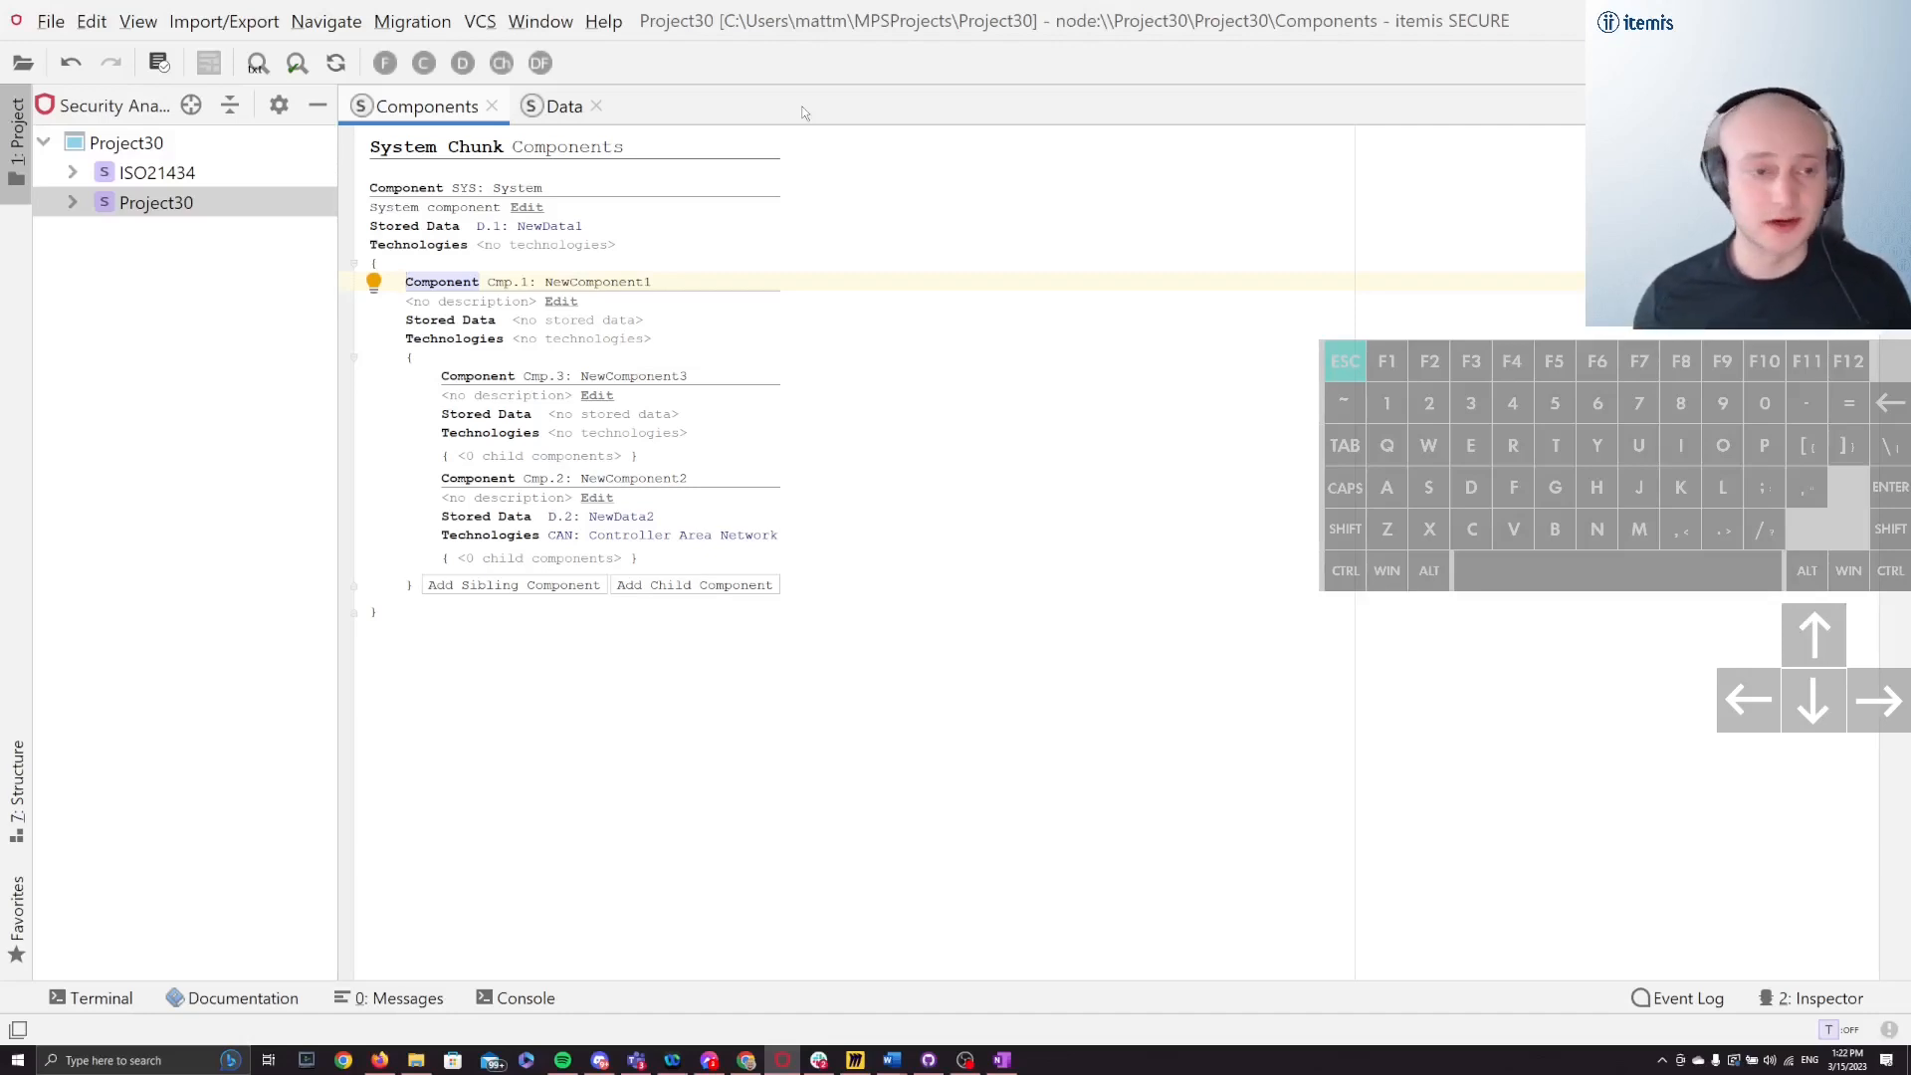
{"action": "key", "text": "ctrl+n"}
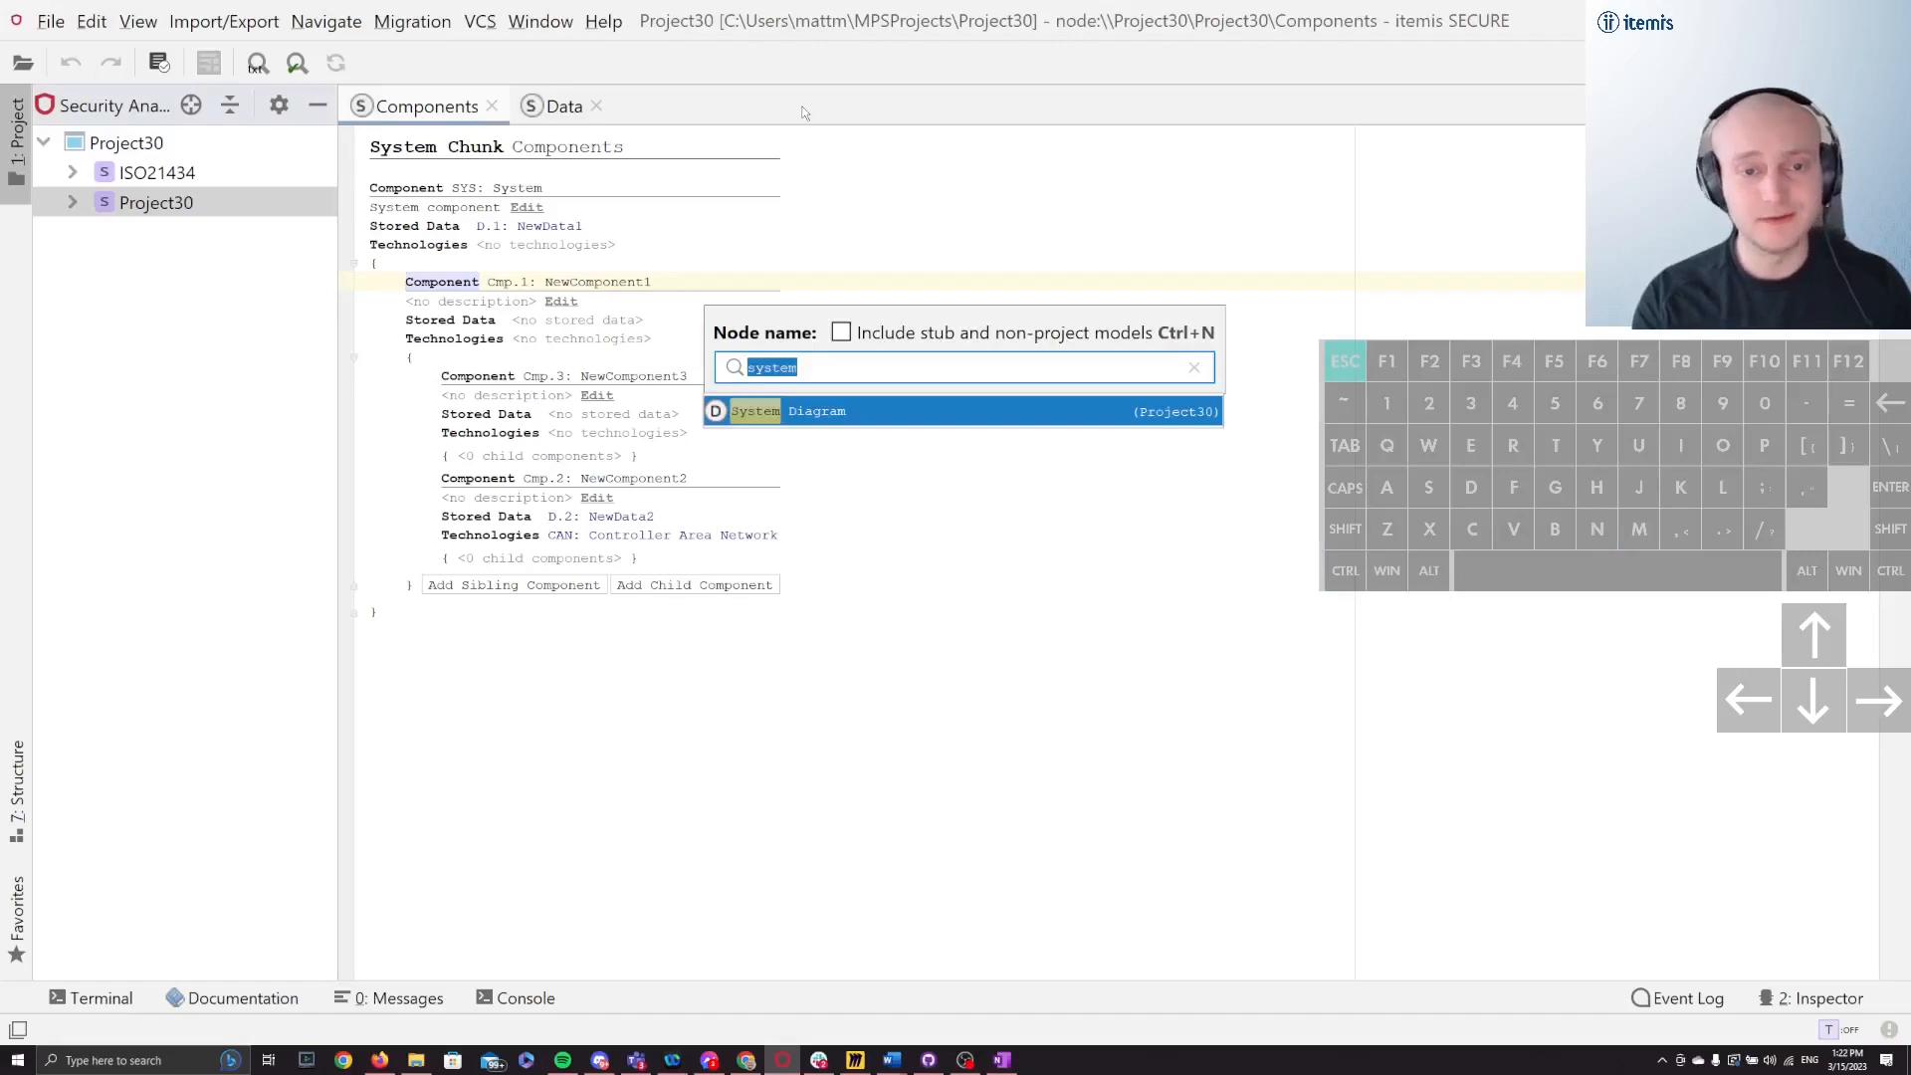
{"action": "type", "text": "dama"}
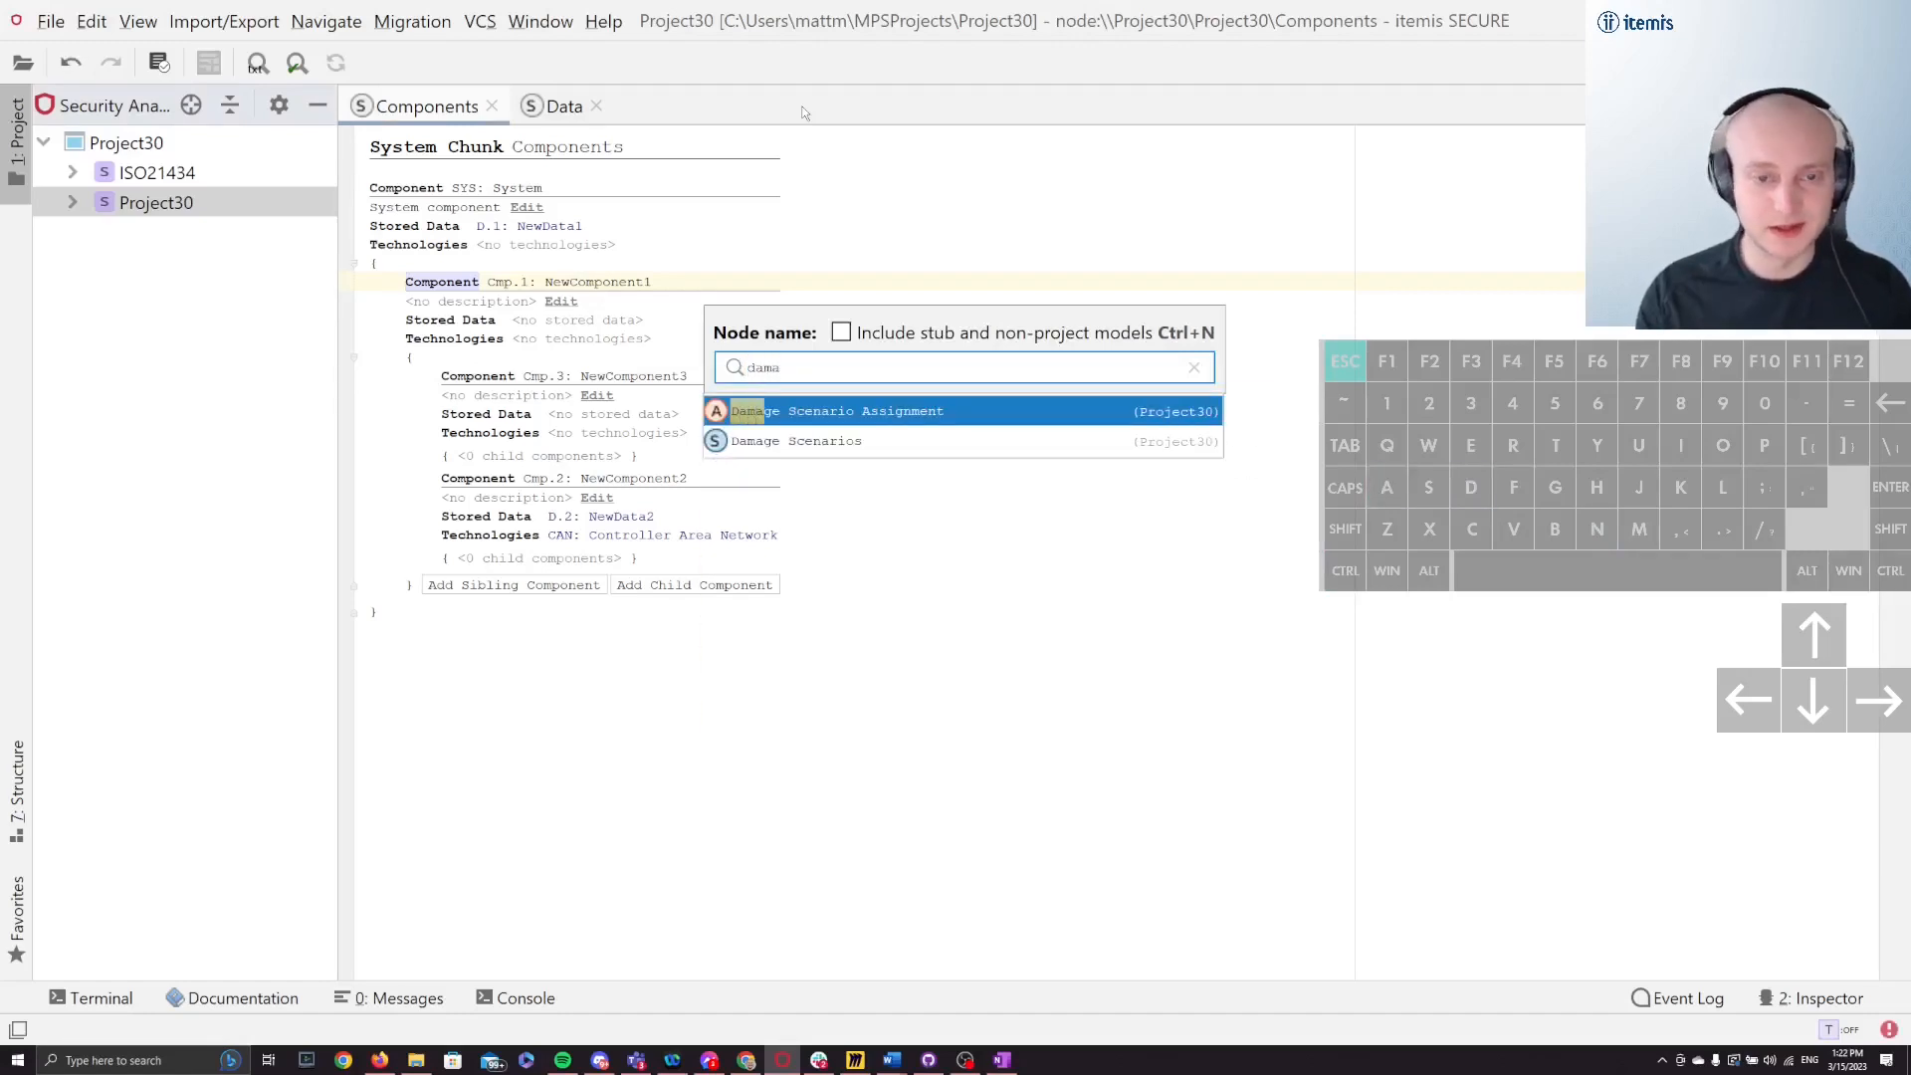
{"action": "key", "text": "Return"}
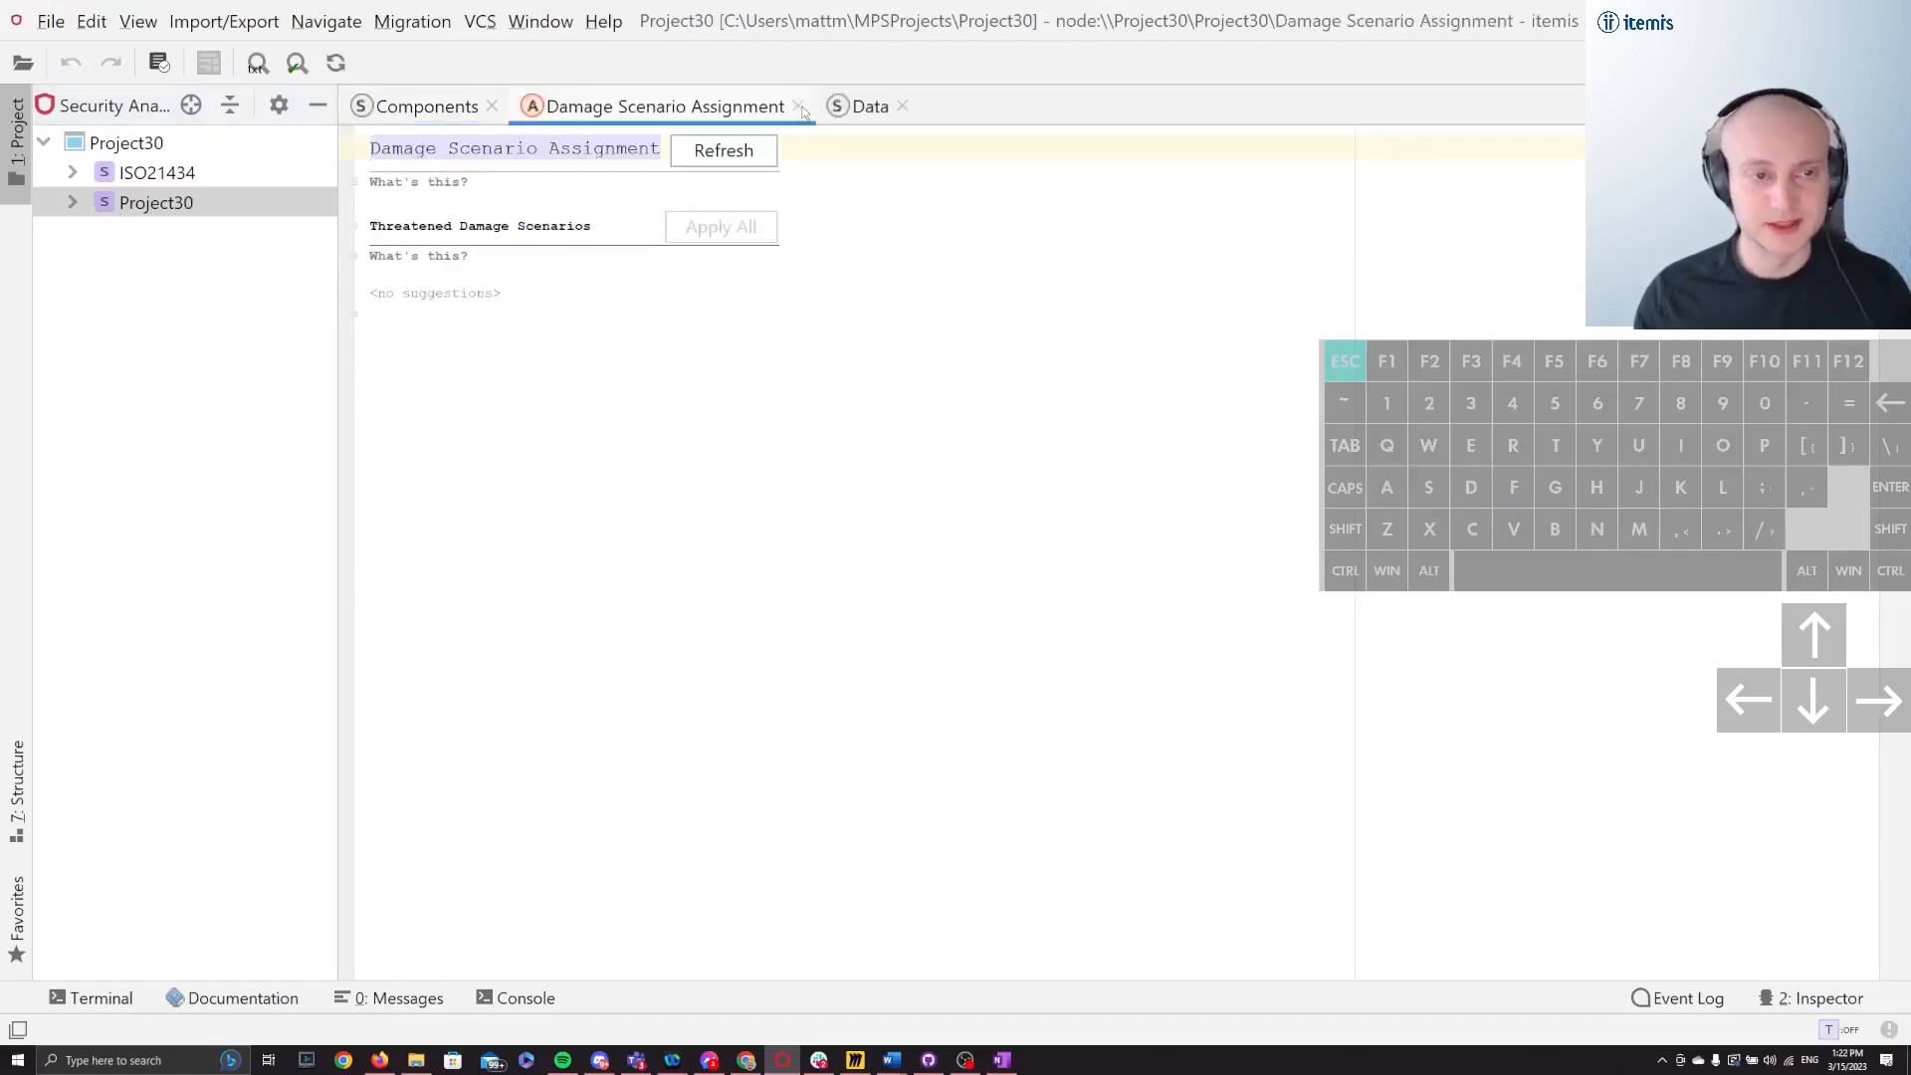
Step: Refresh the suggestions in the Damage Scenario Assignment assistant
{"action": "key", "text": "Right"}
{"action": "key", "text": "Up"}
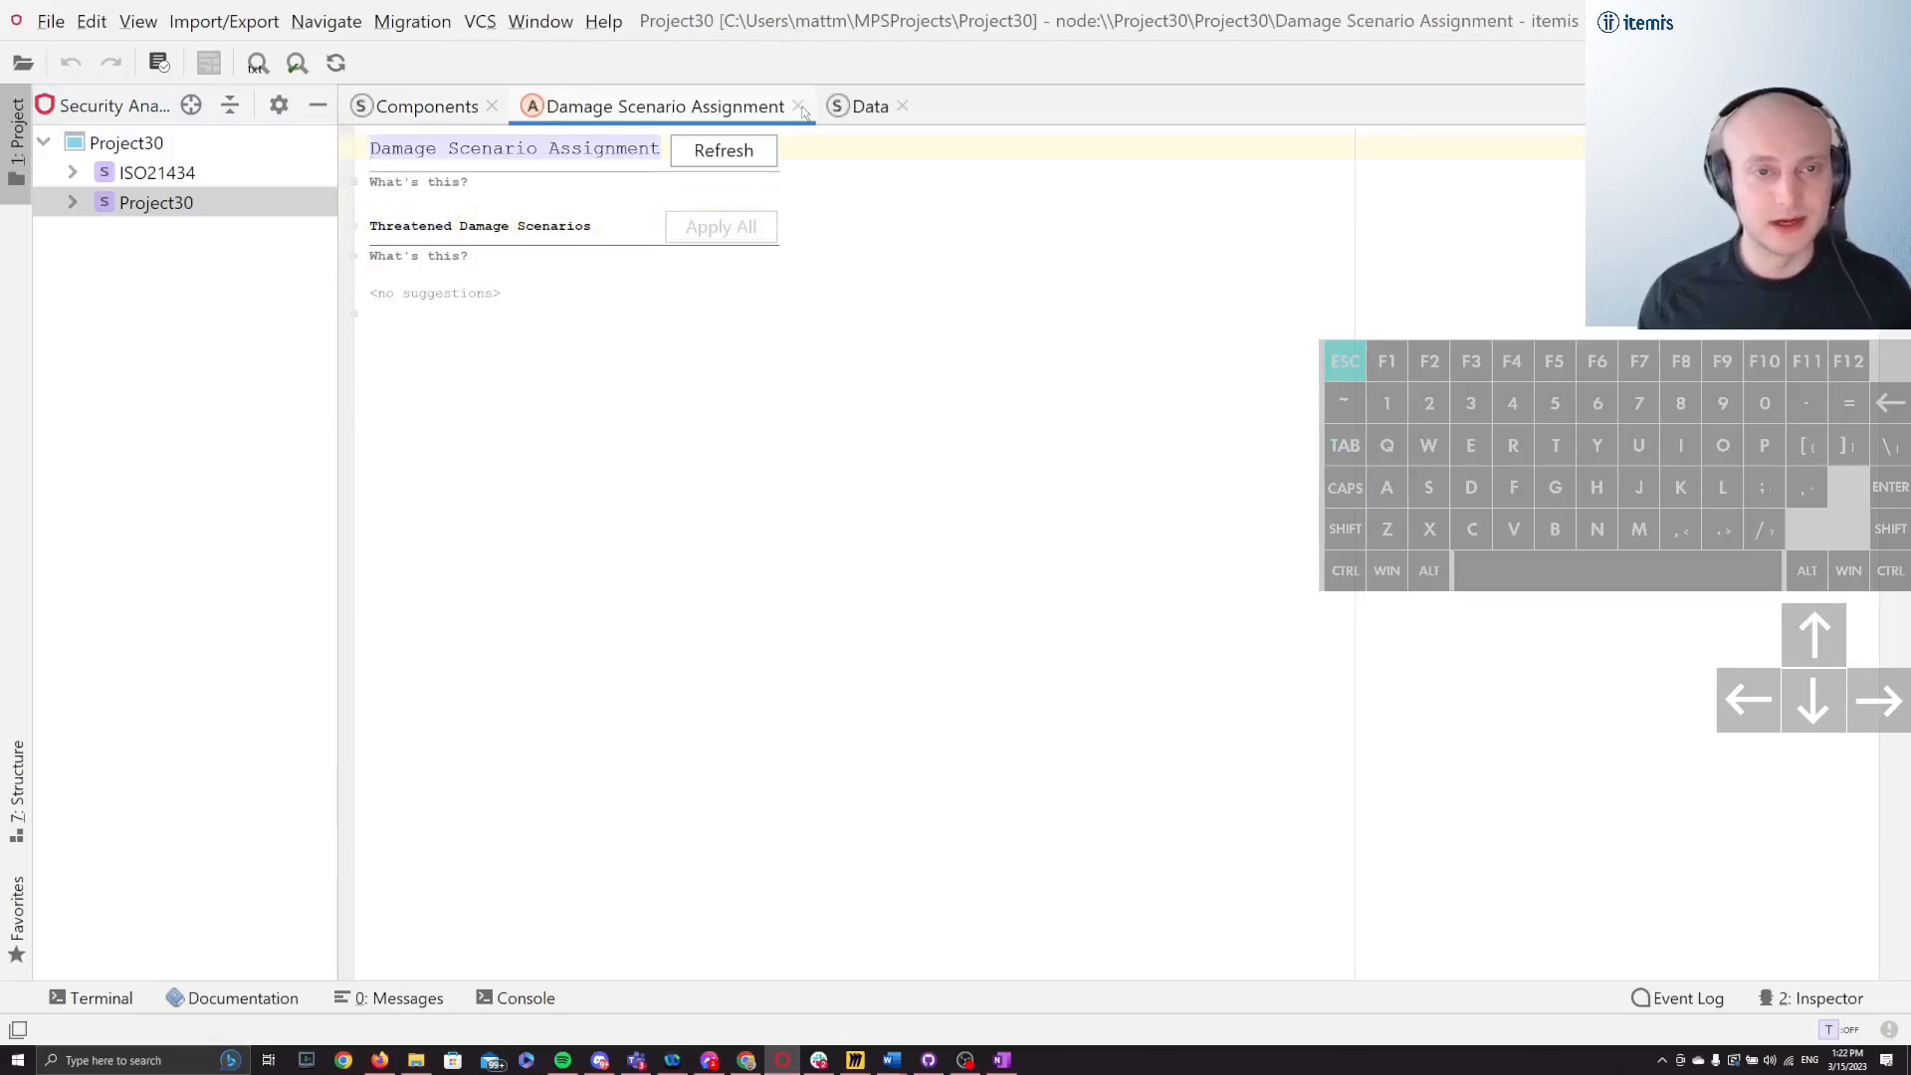
{"action": "left_click", "coordinate": [725, 151]}
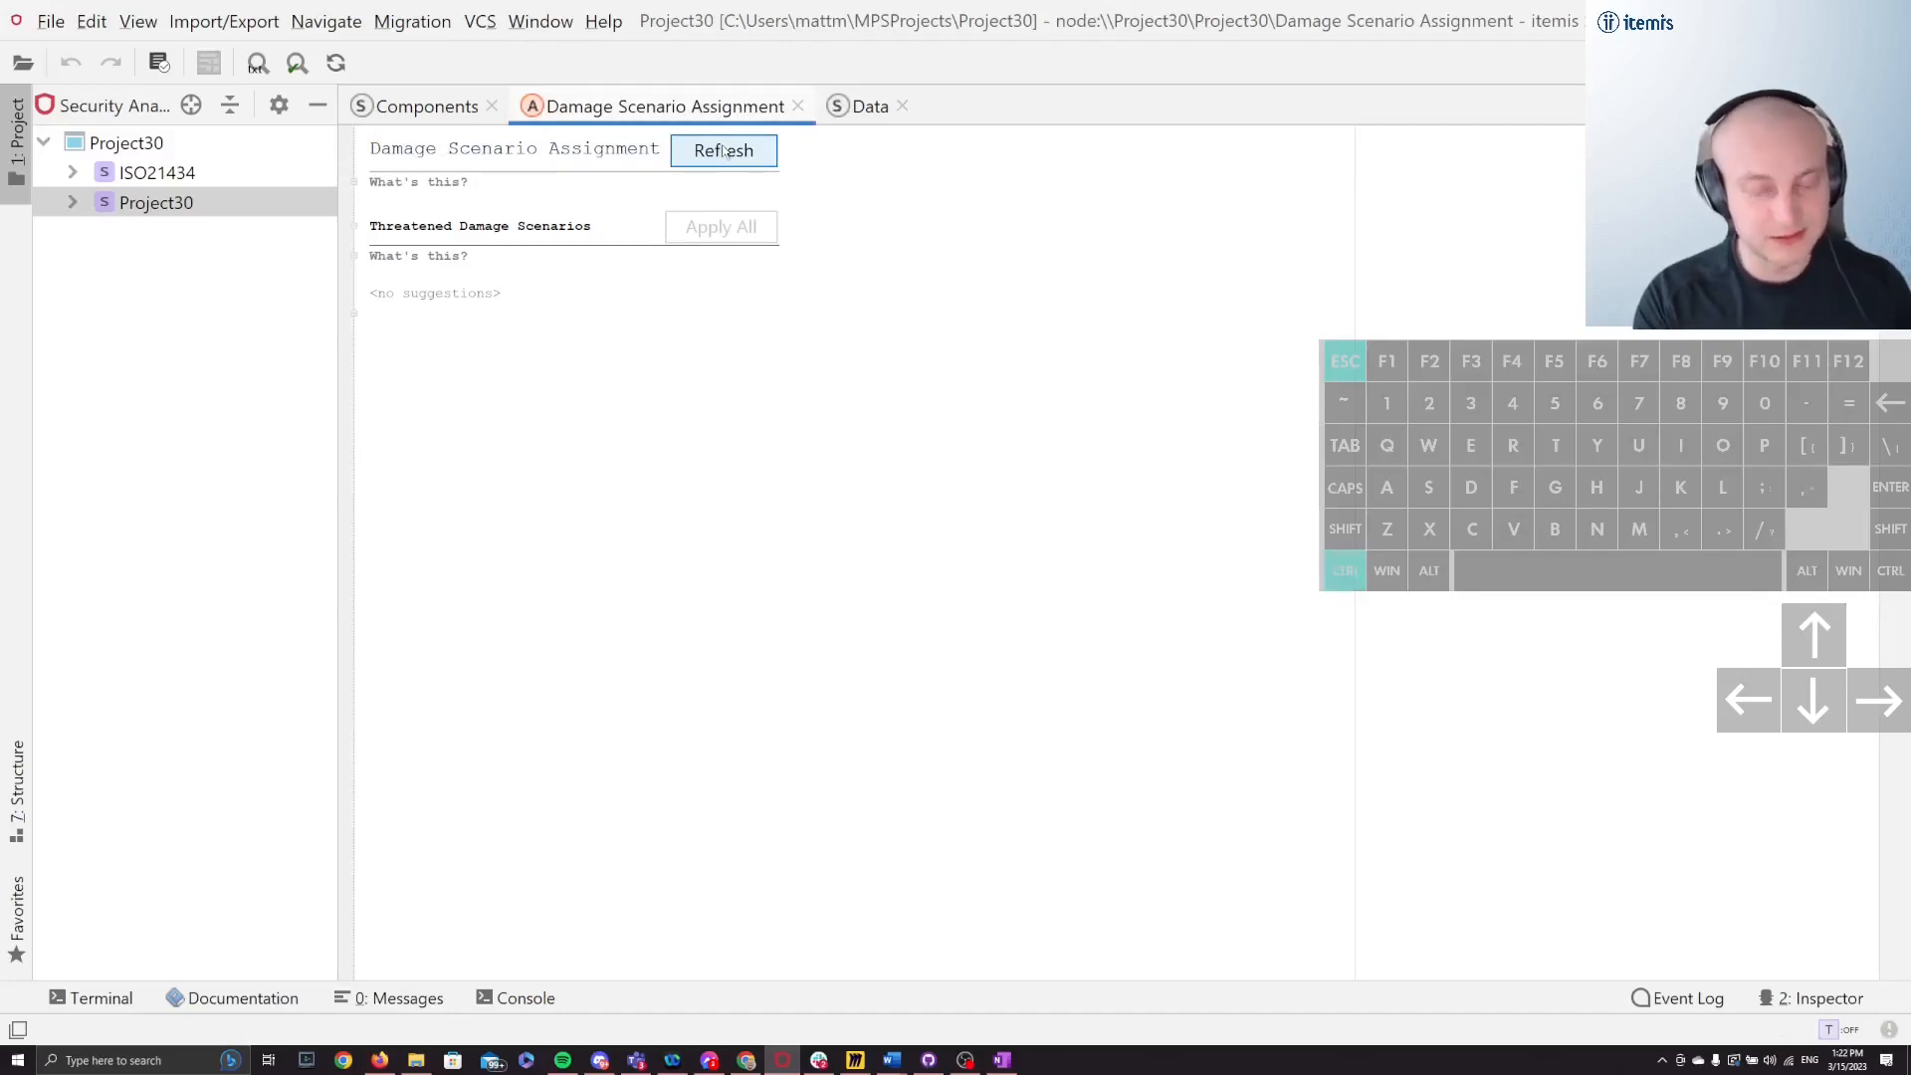
{"action": "key", "text": "ctrl+n"}
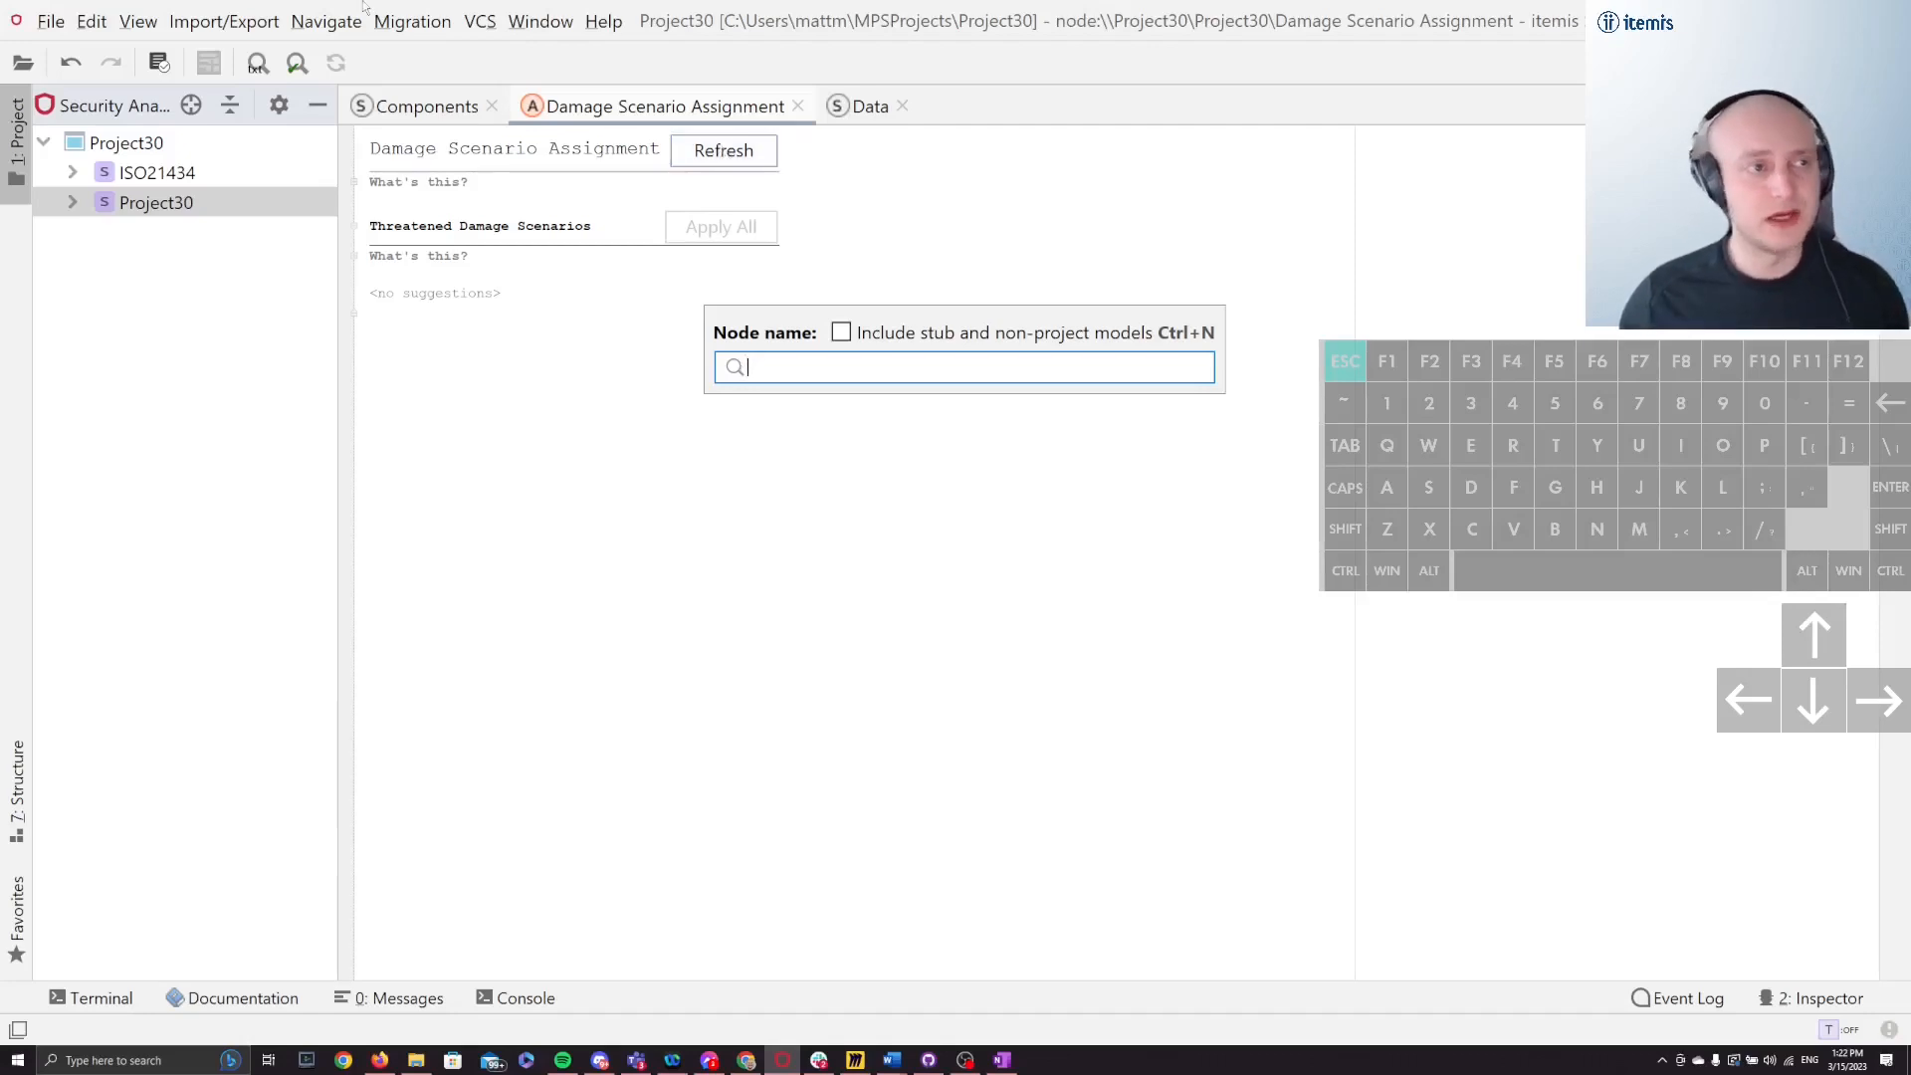
Step: Open the Keymap settings and look through the Editor Actions and Macros groups
{"action": "left_click", "coordinate": [36, 22]}
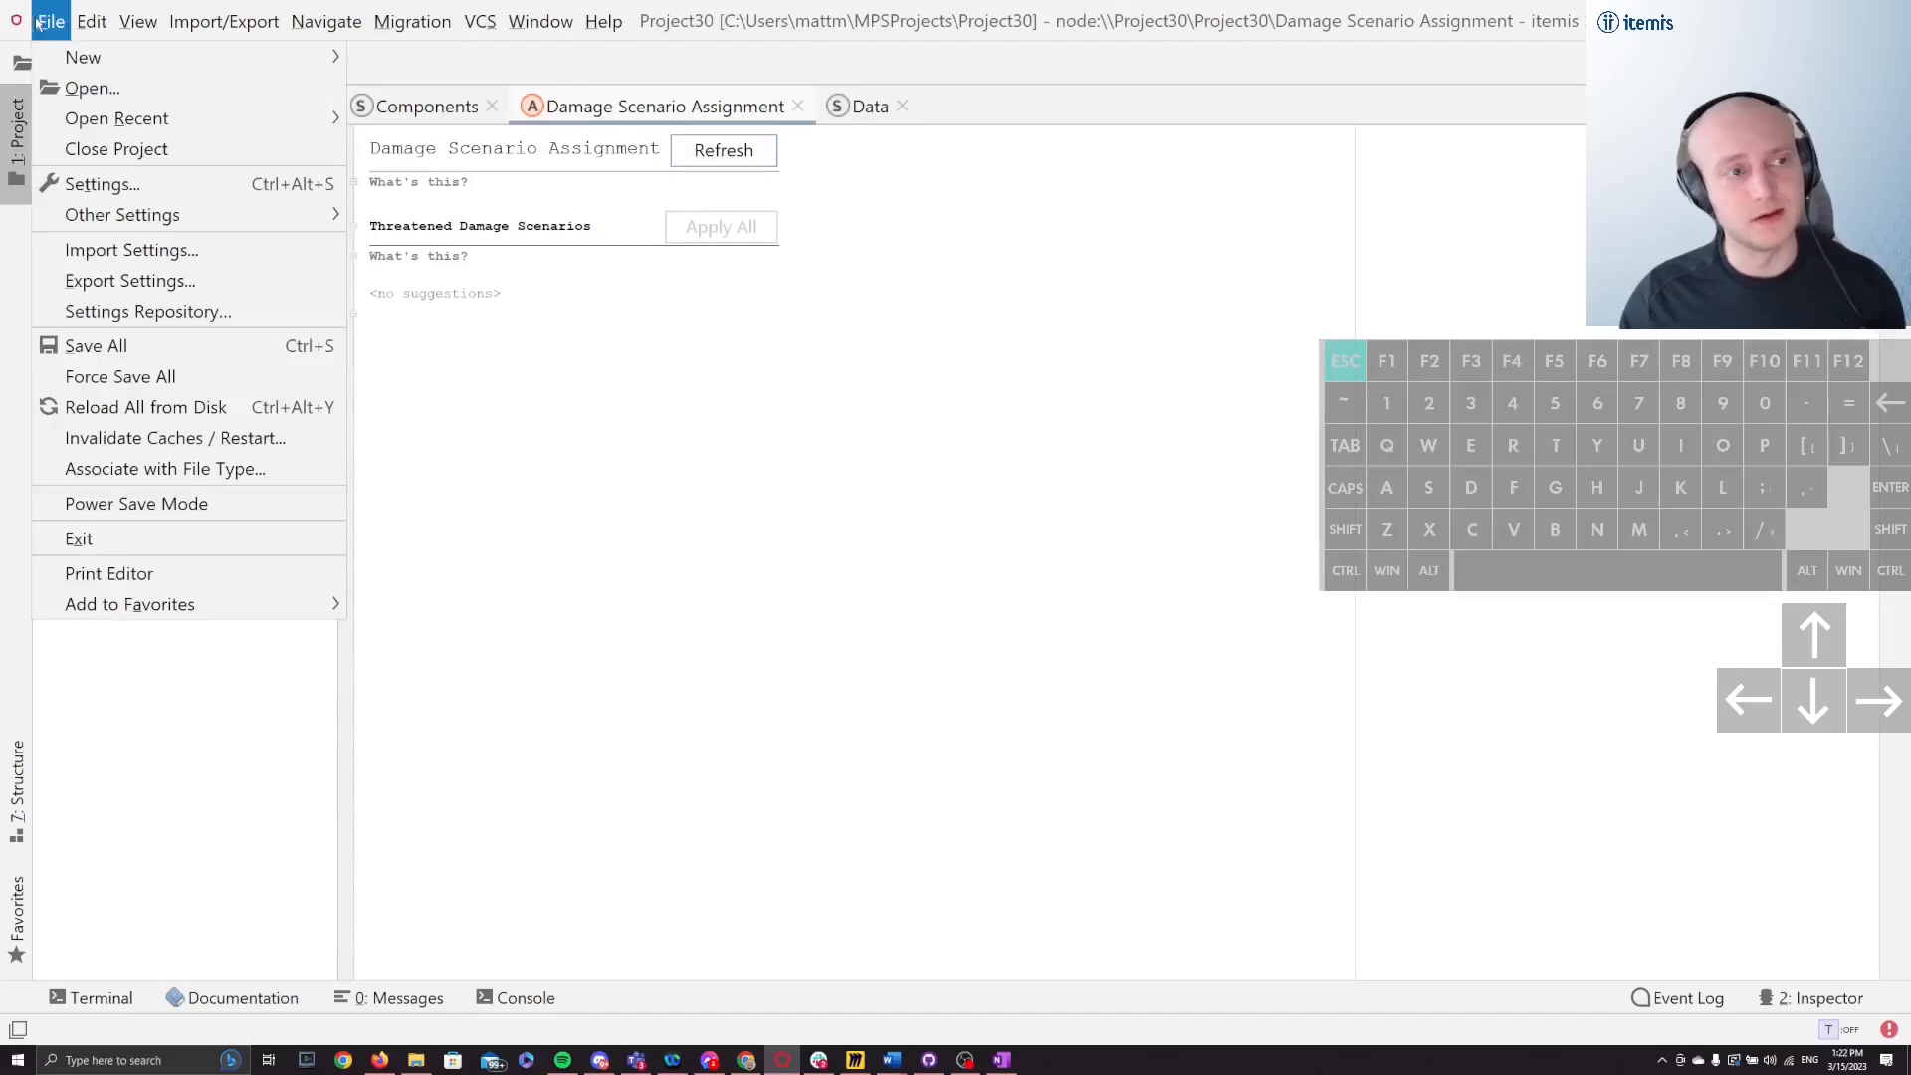
{"action": "left_click", "coordinate": [141, 192]}
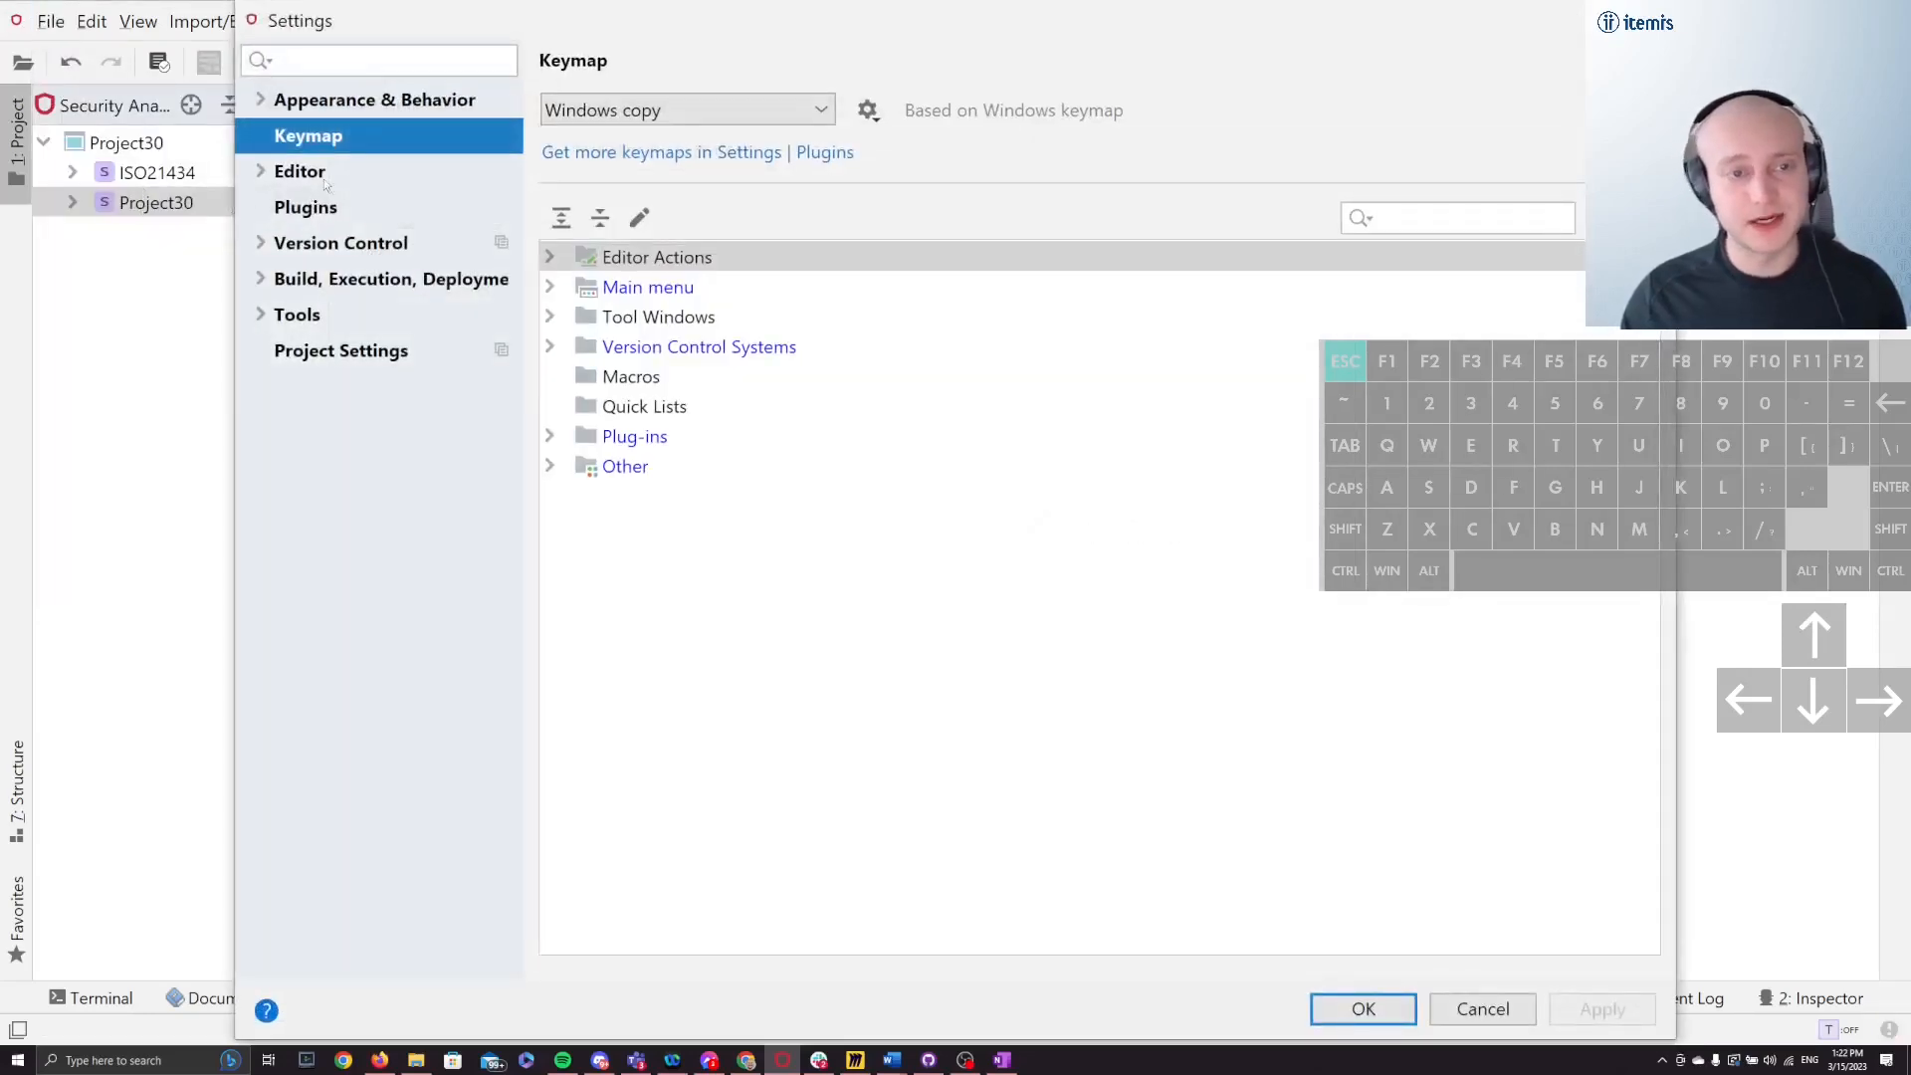
{"action": "left_click", "coordinate": [547, 259]}
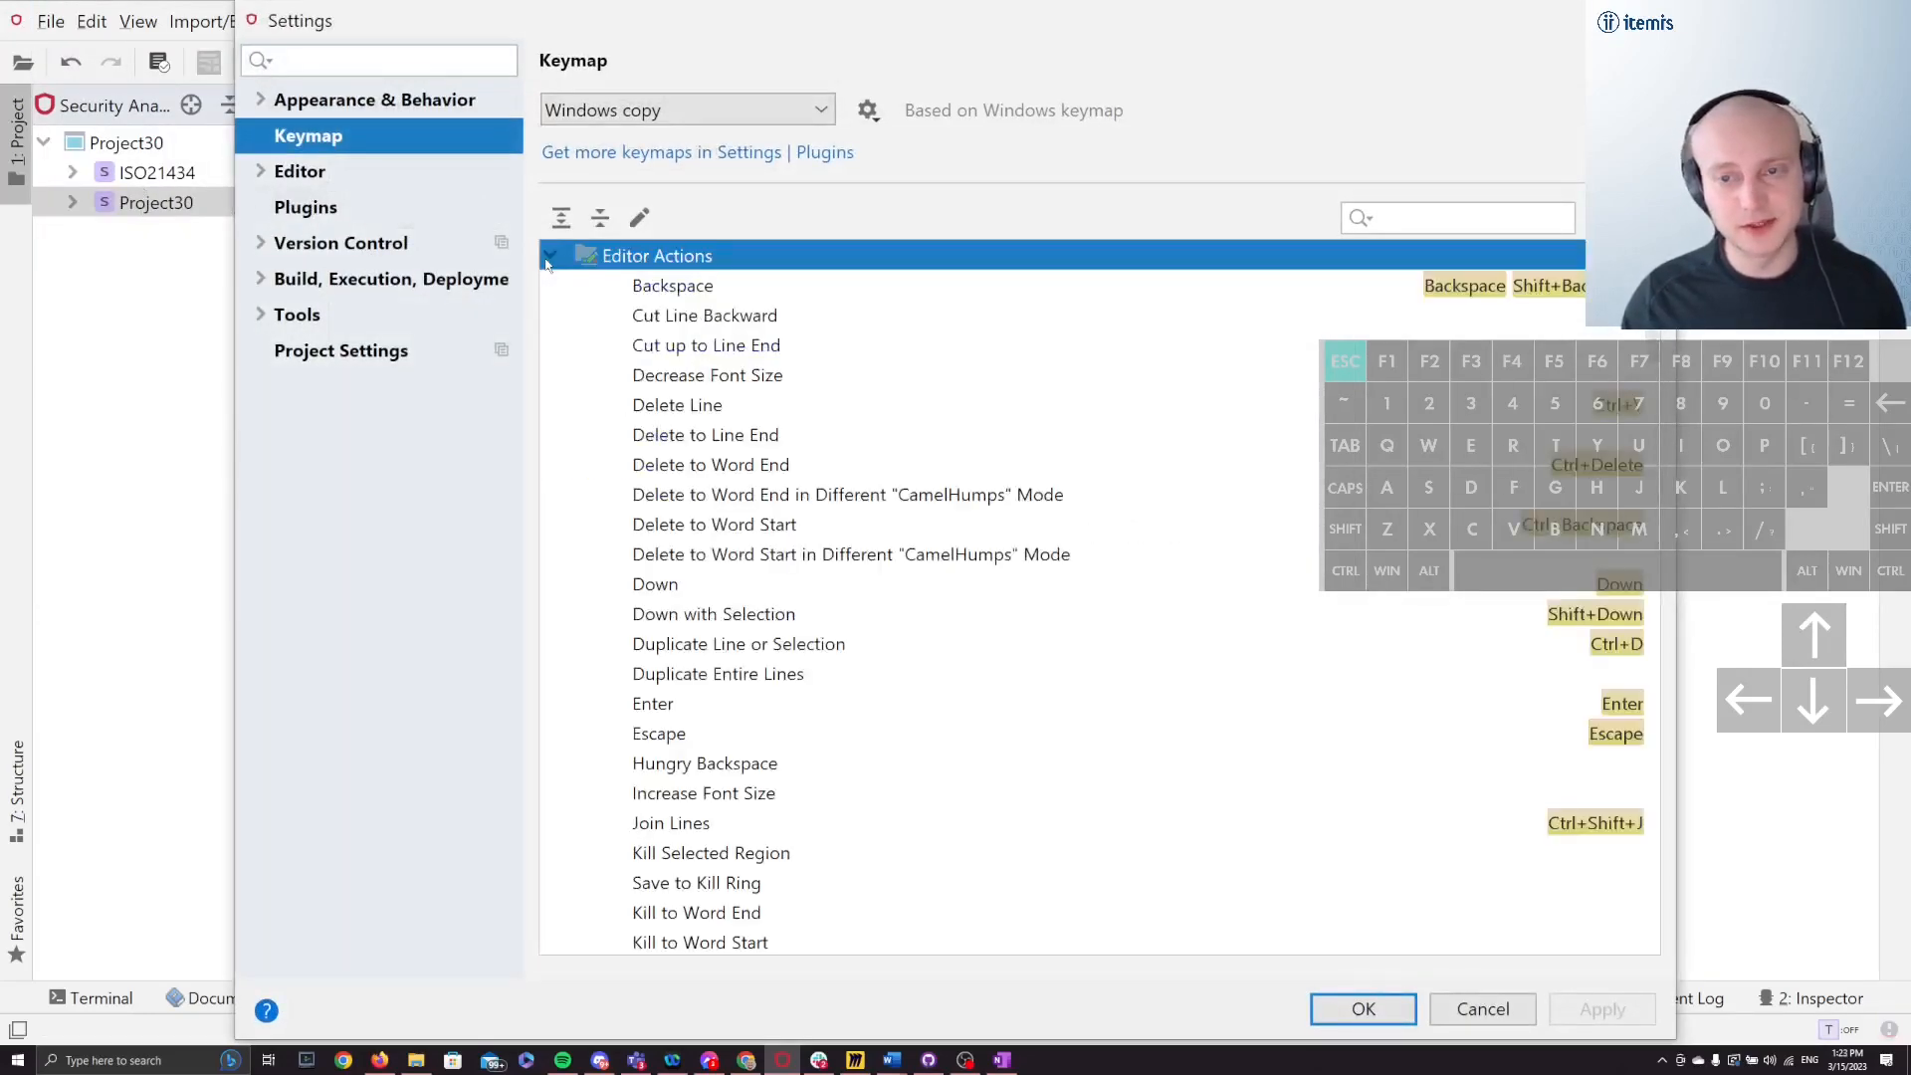
{"action": "left_click", "coordinate": [547, 259]}
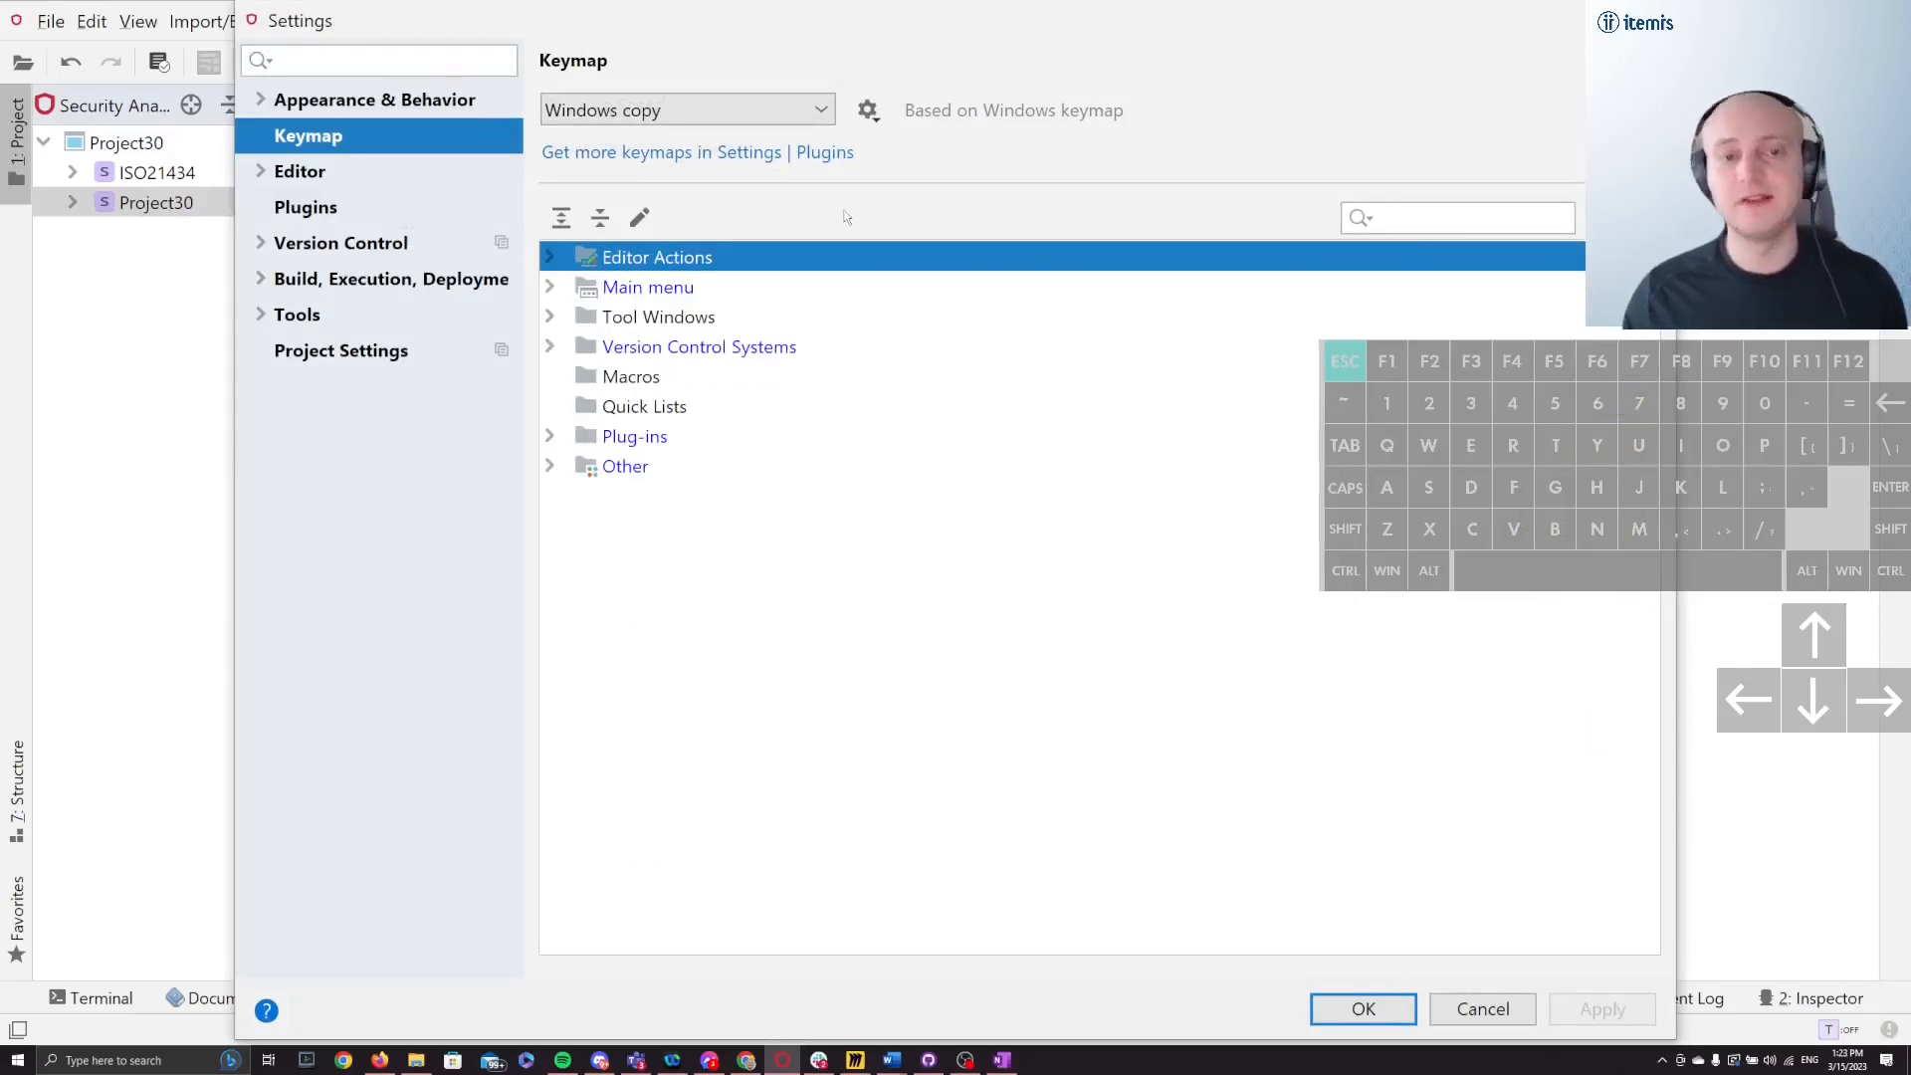
{"action": "left_click", "coordinate": [633, 383]}
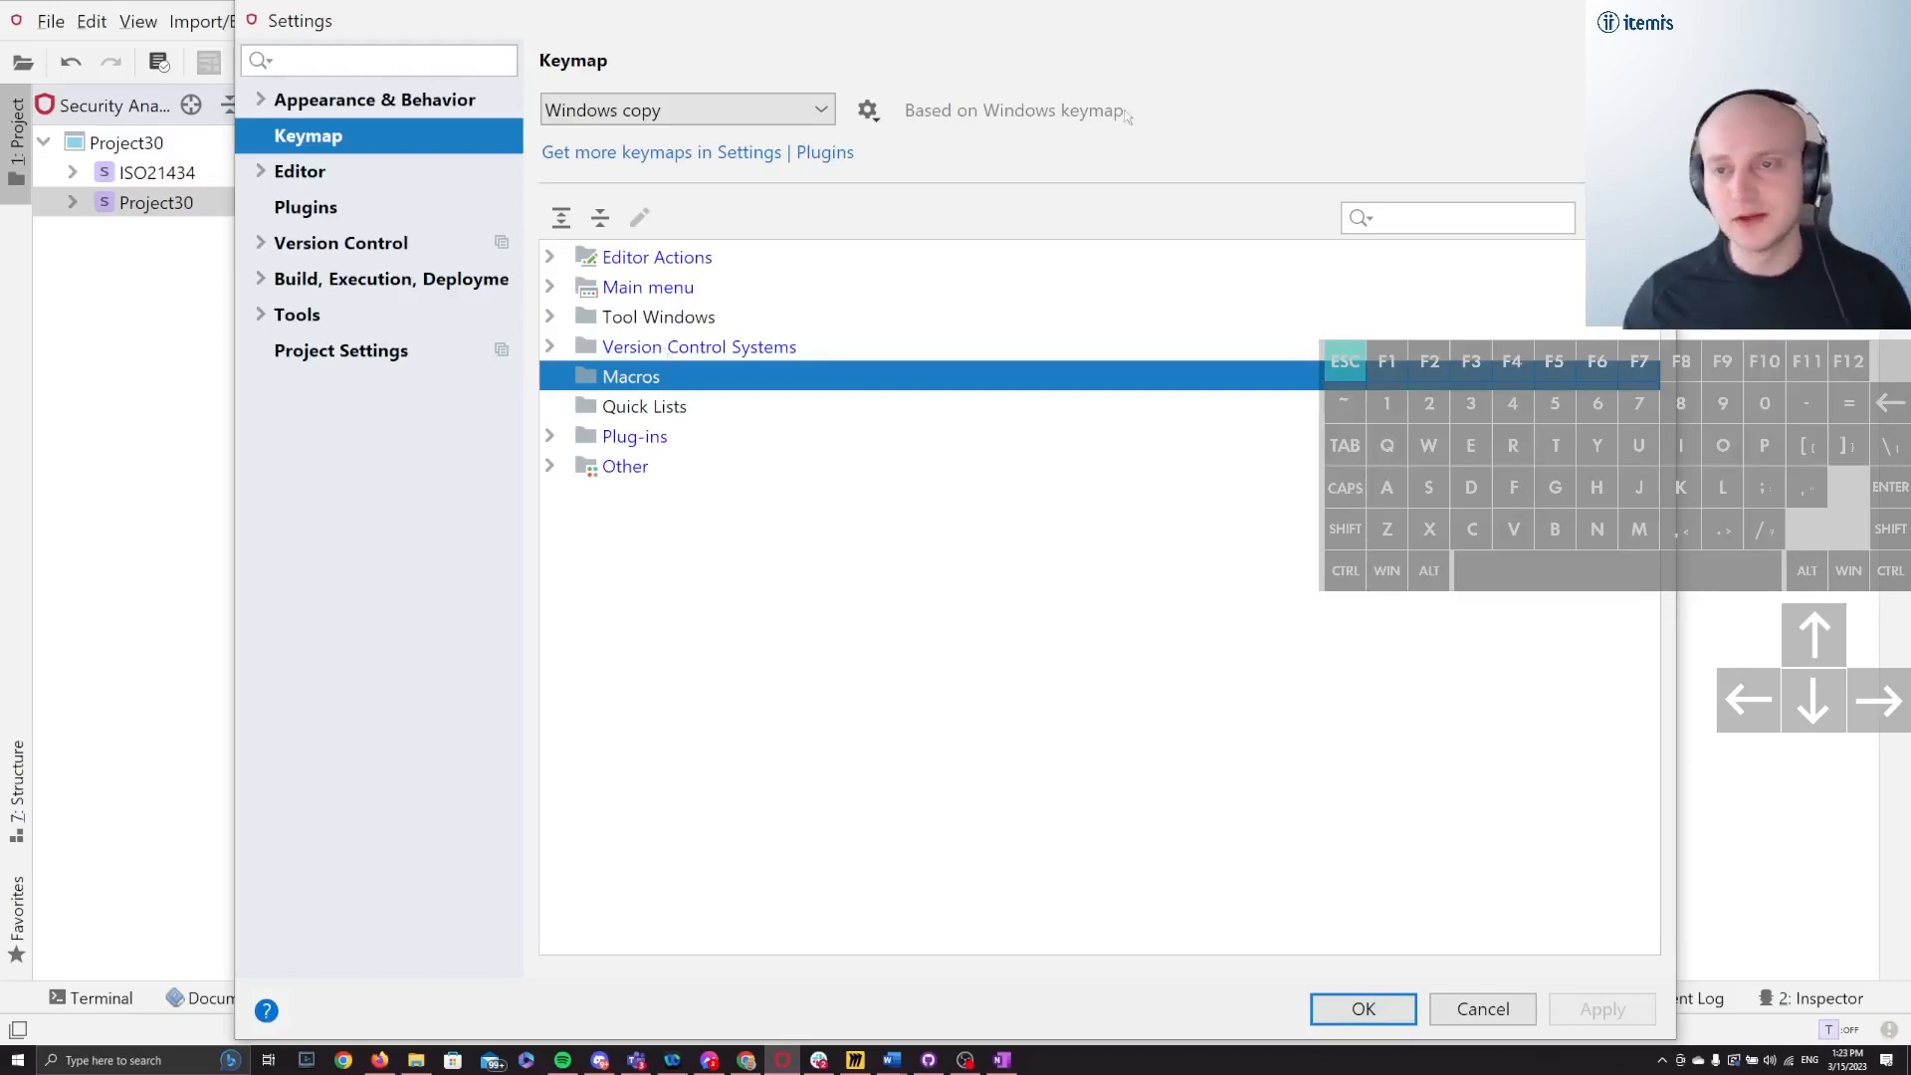
Step: Look up the keymap actions by shortcut for Escape, A and Ctrl+Space, and close the settings
{"action": "left_click", "coordinate": [1597, 217]}
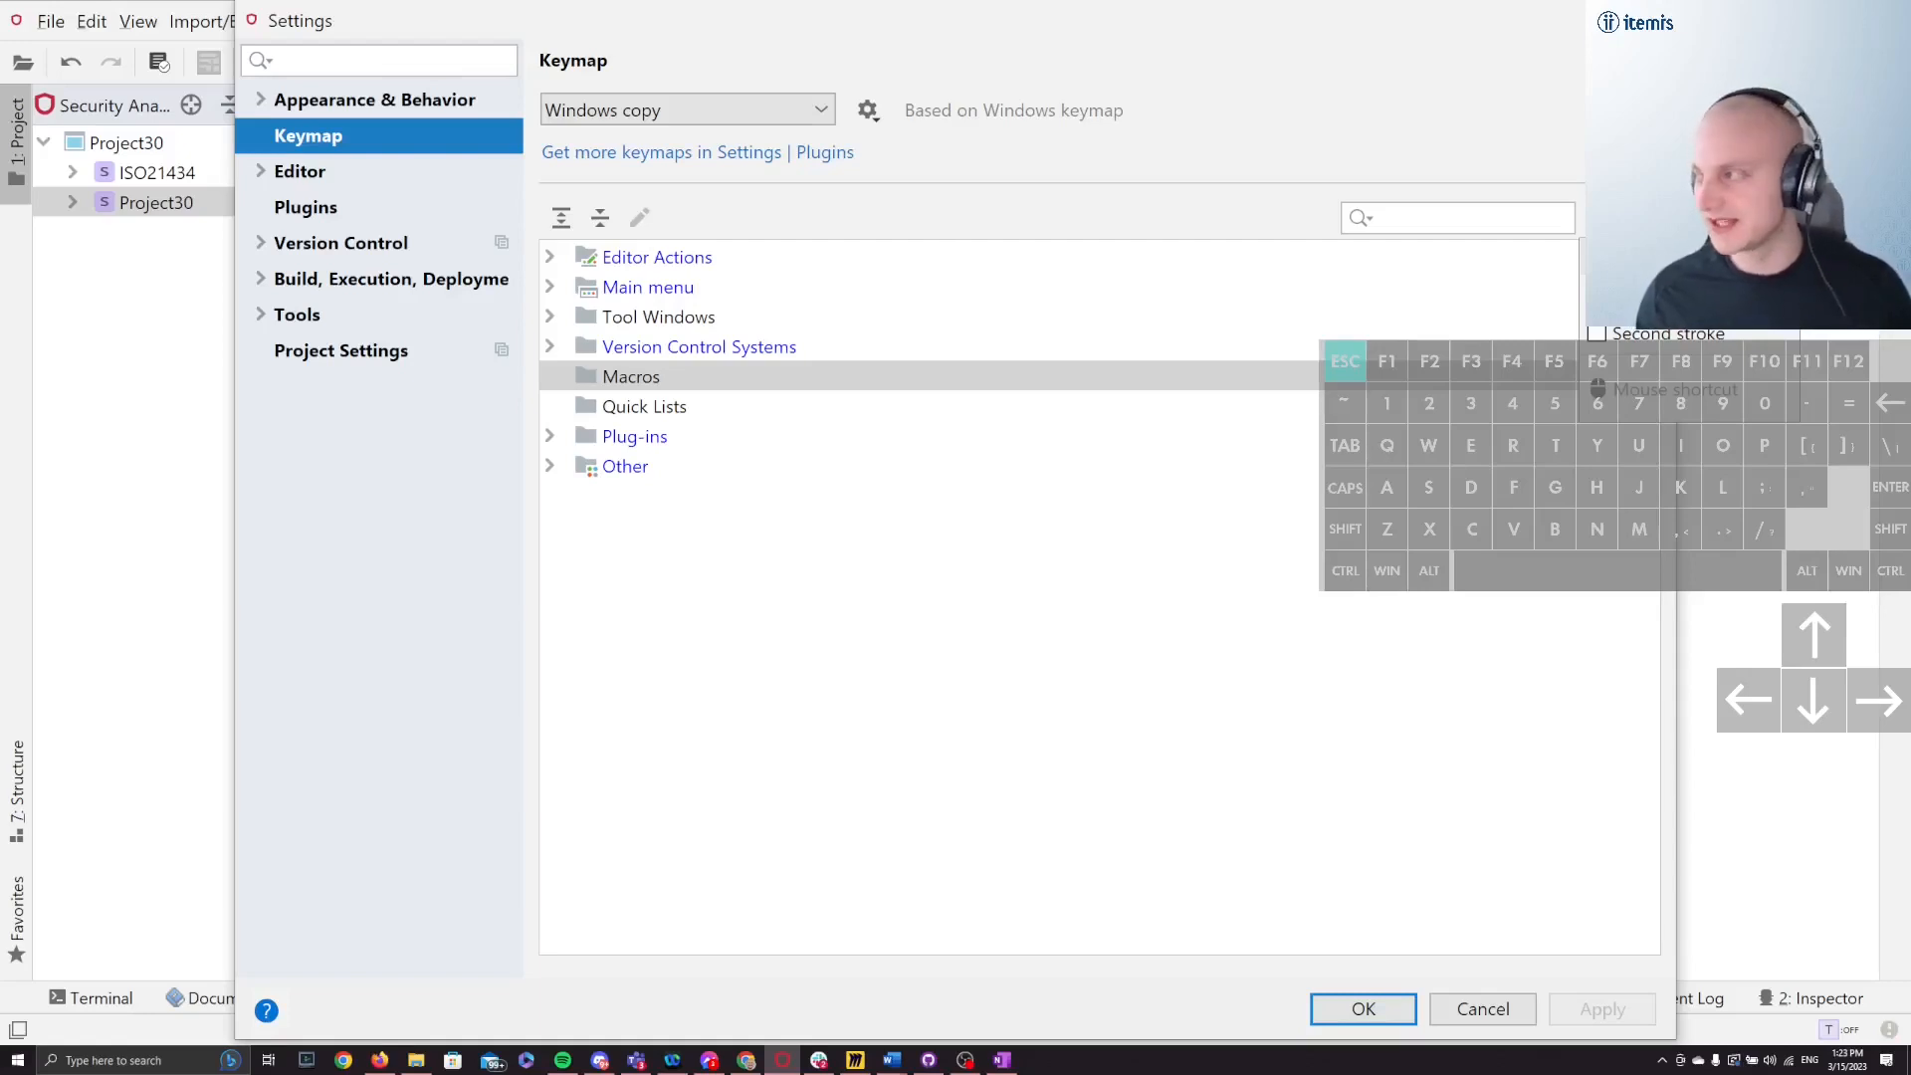
{"action": "key", "text": "Escape"}
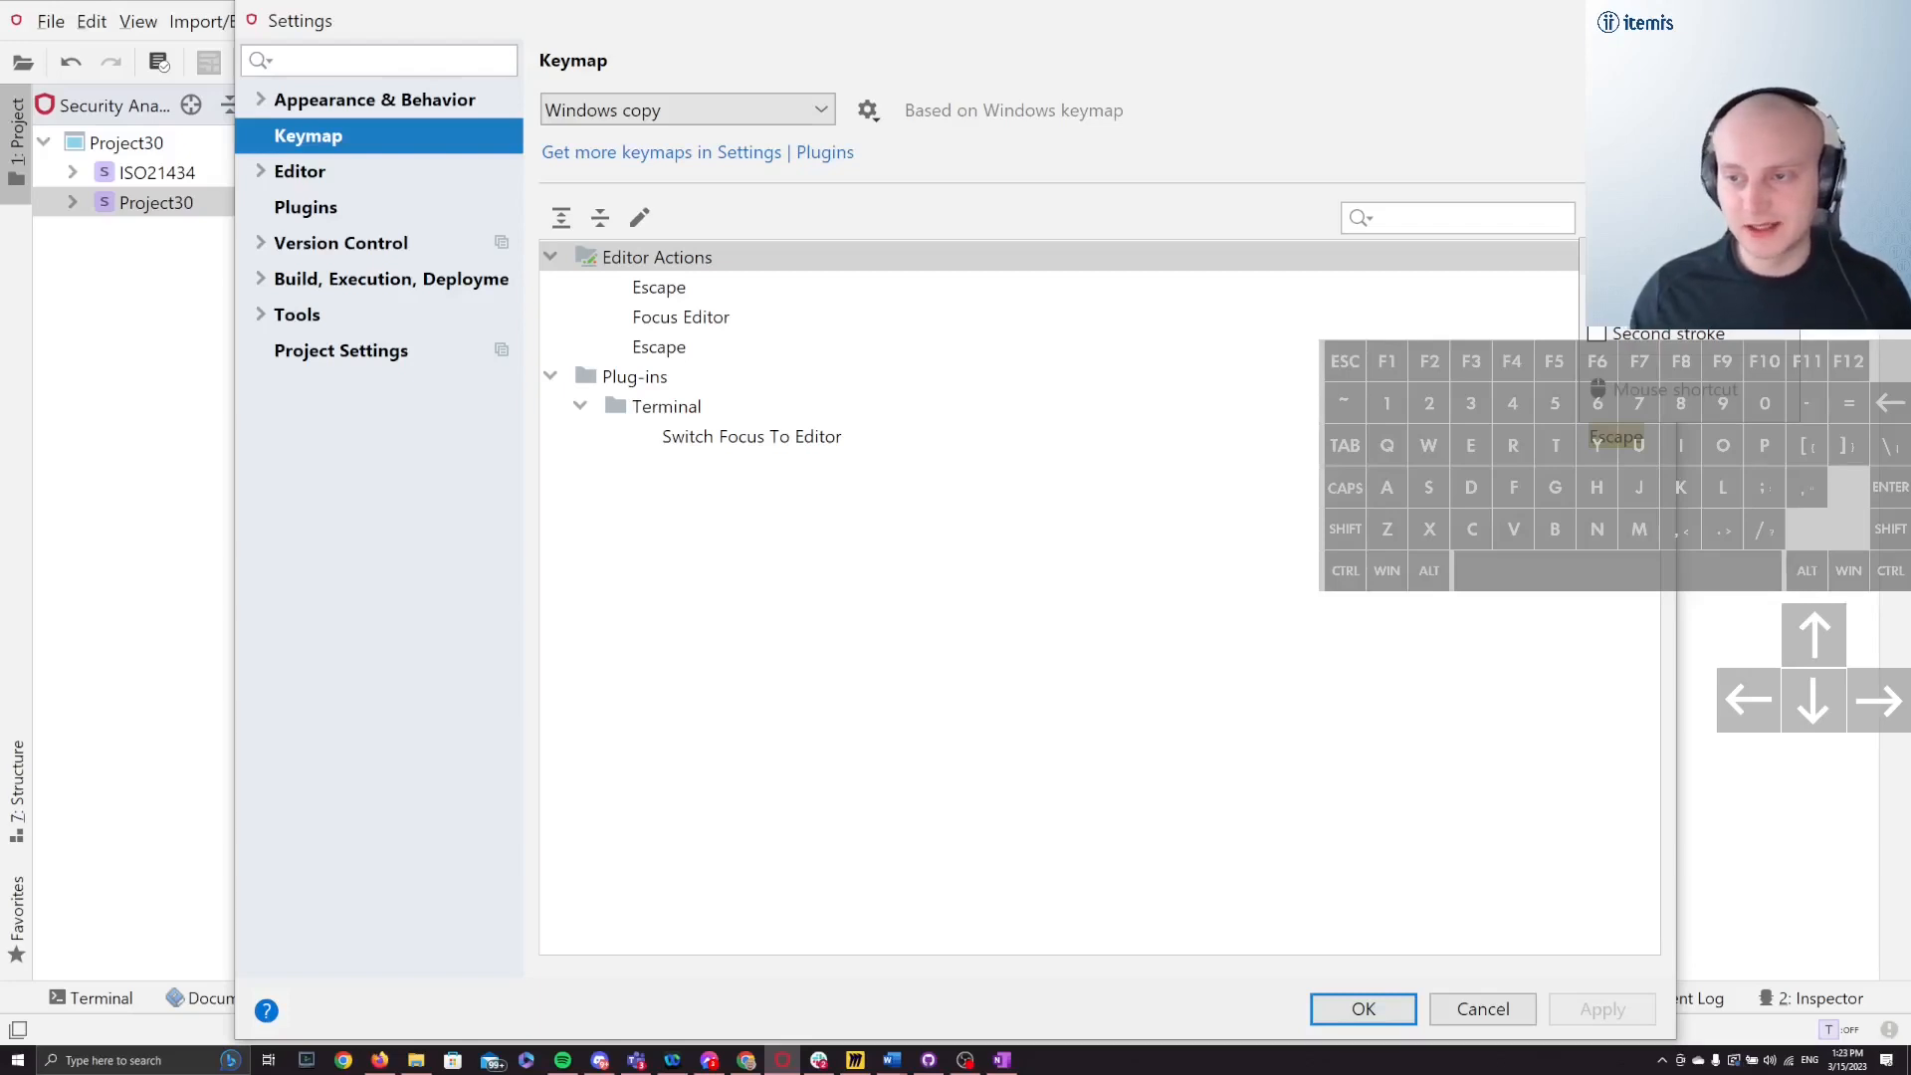
{"action": "key", "text": "a"}
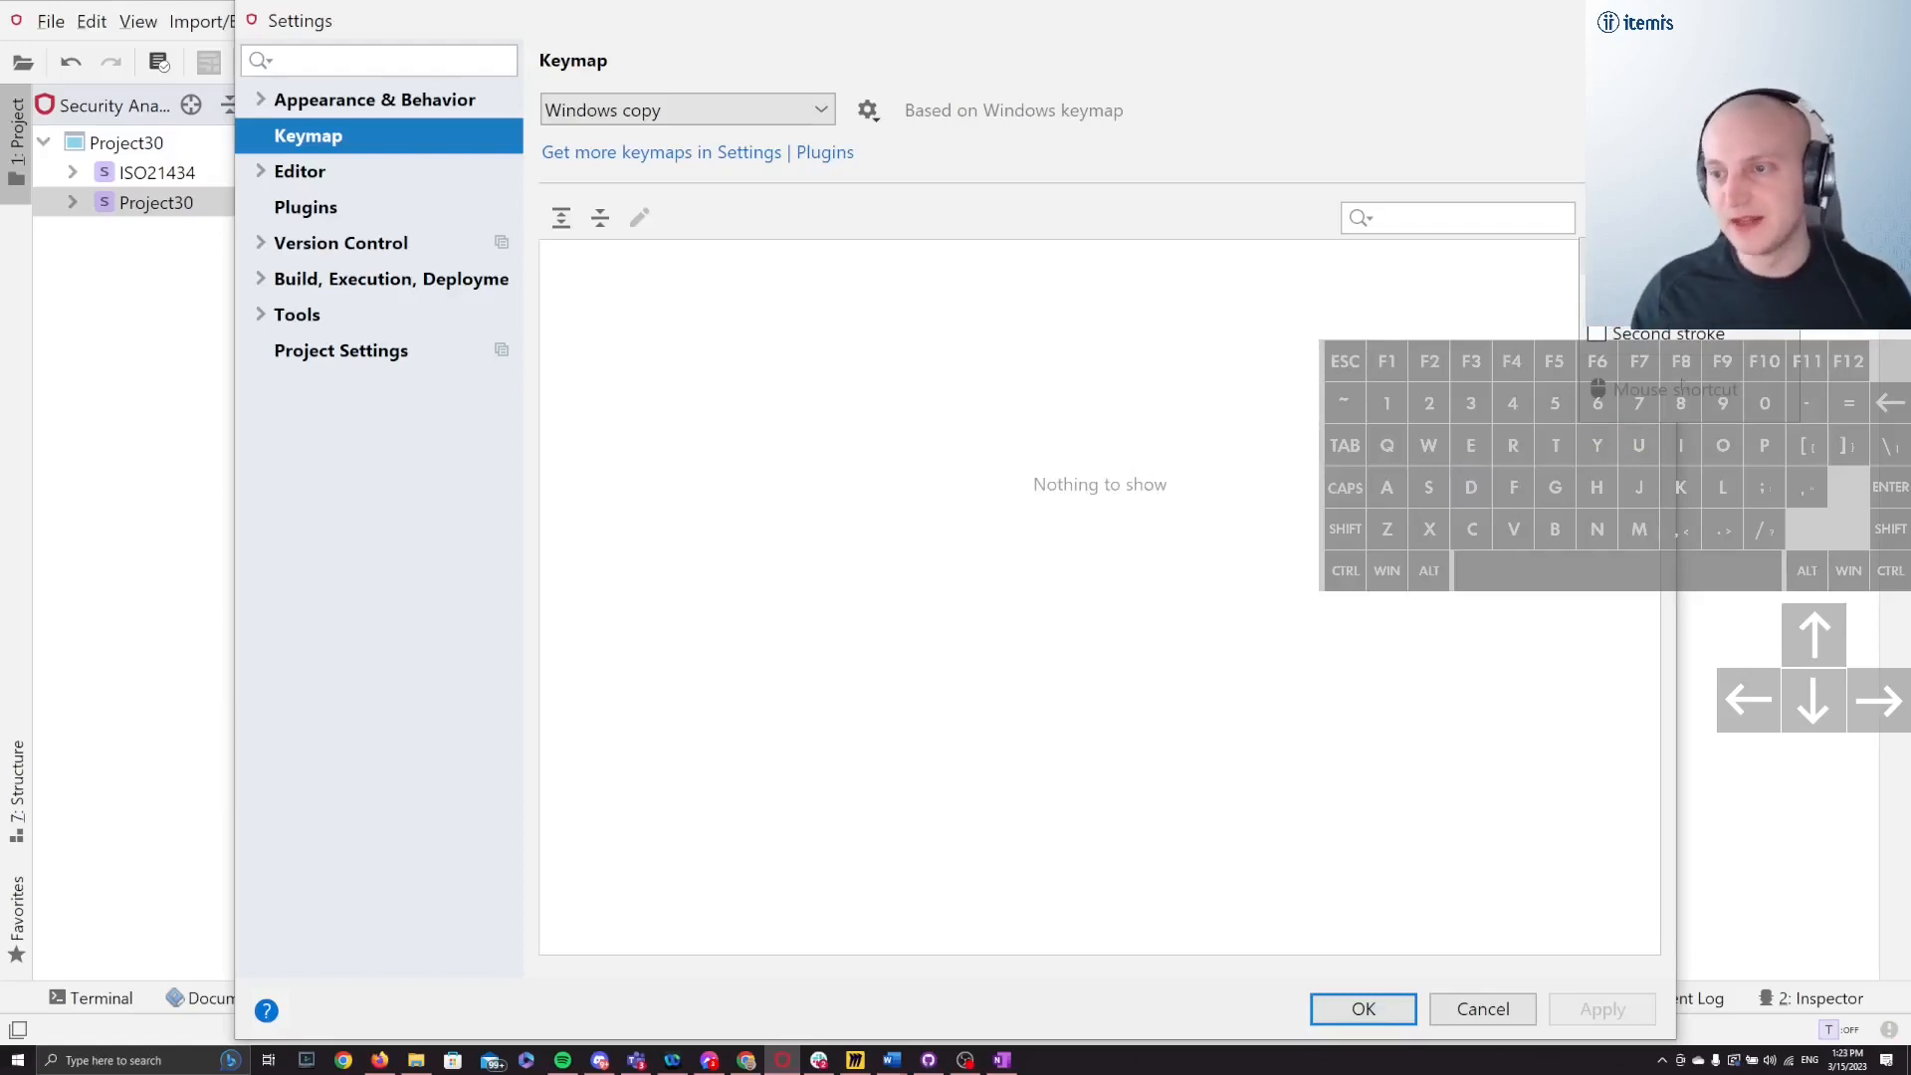
{"action": "key", "text": "ctrl+space"}
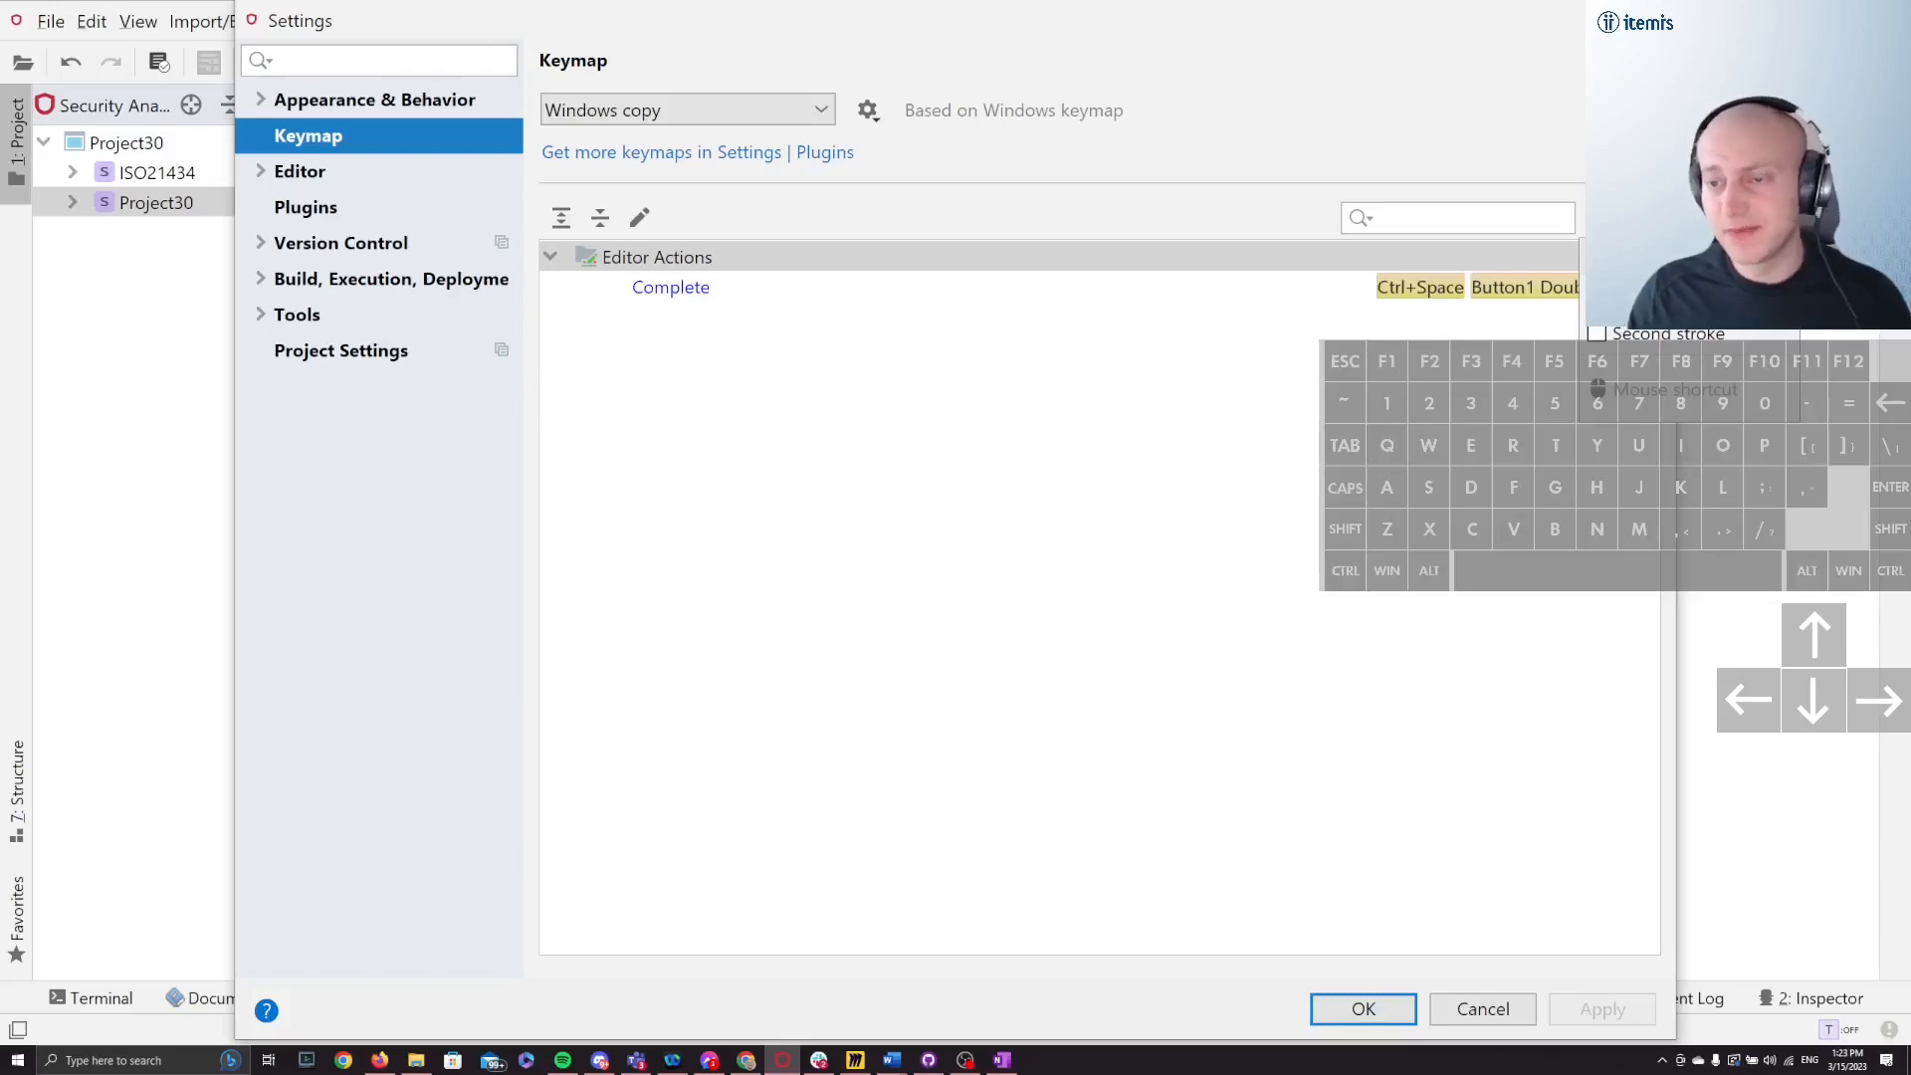
{"action": "left_click", "coordinate": [1491, 220]}
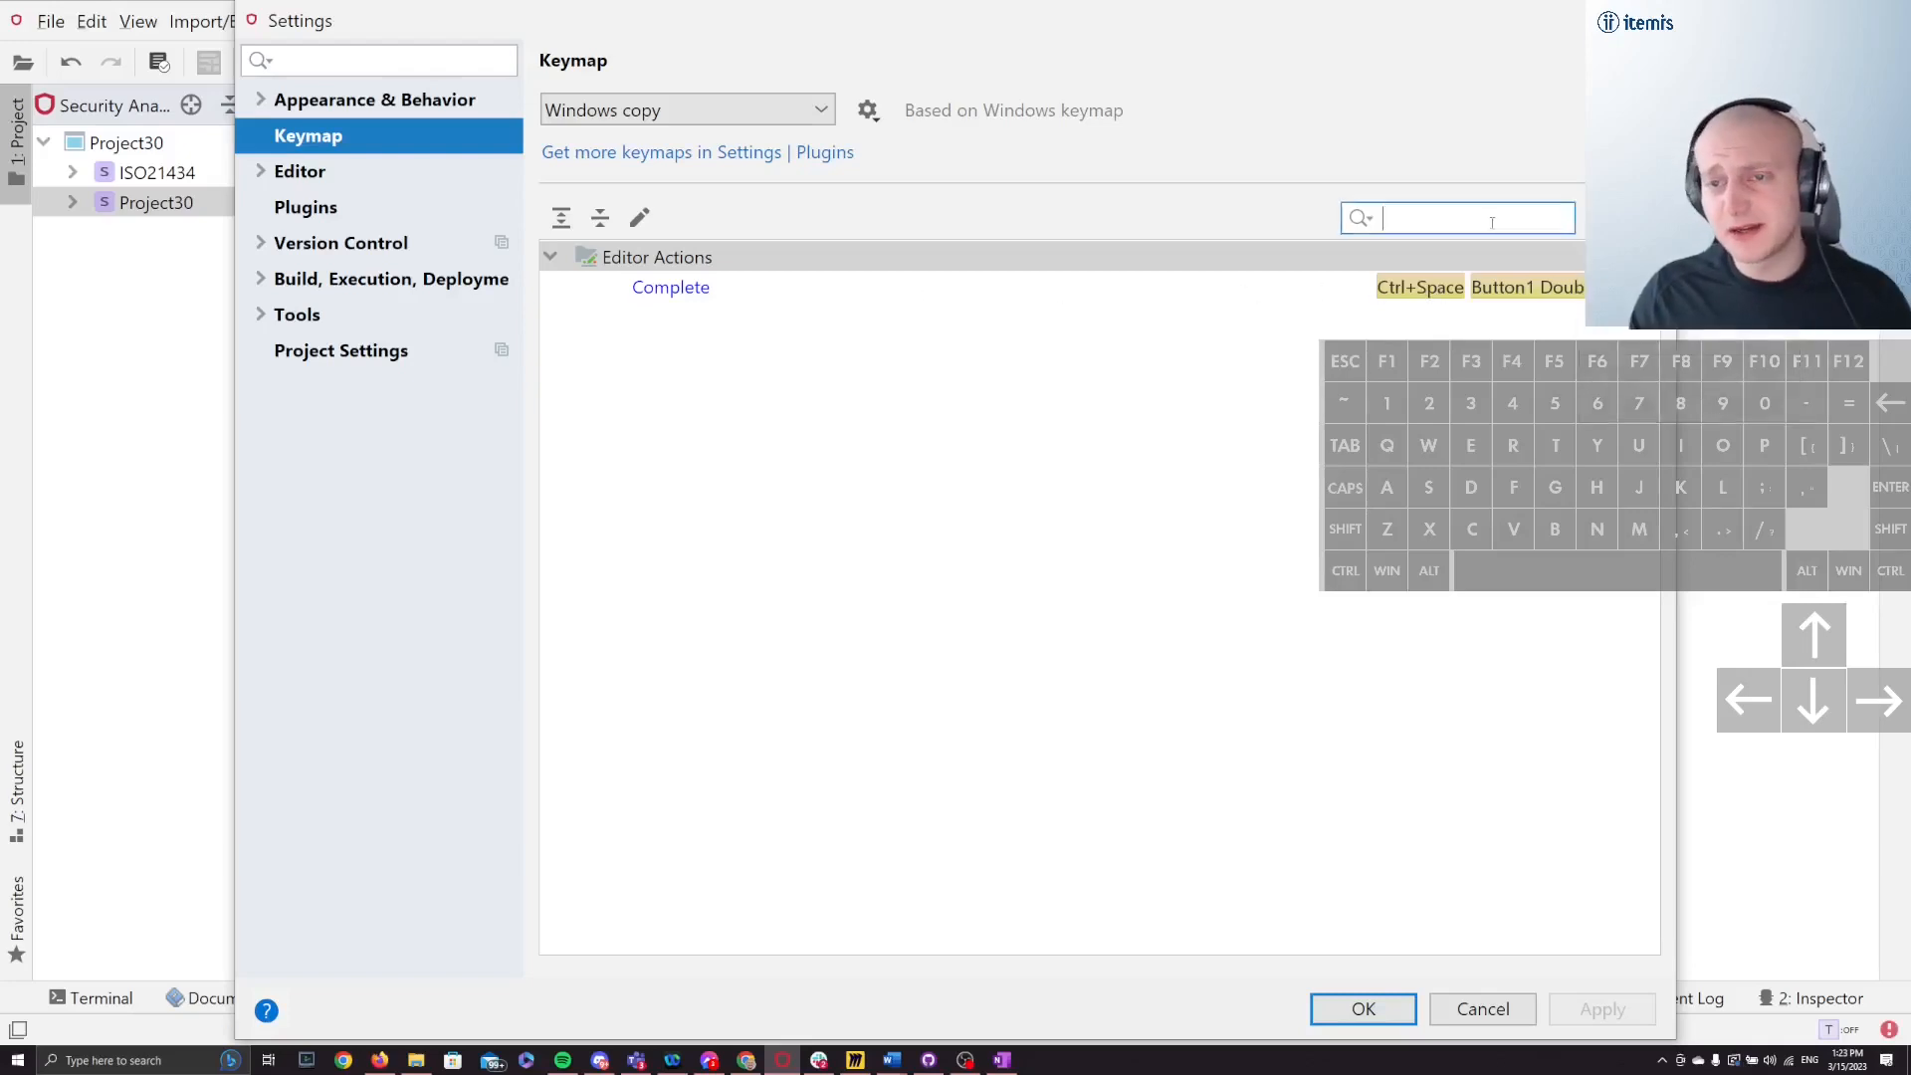
{"action": "left_click", "coordinate": [1599, 218]}
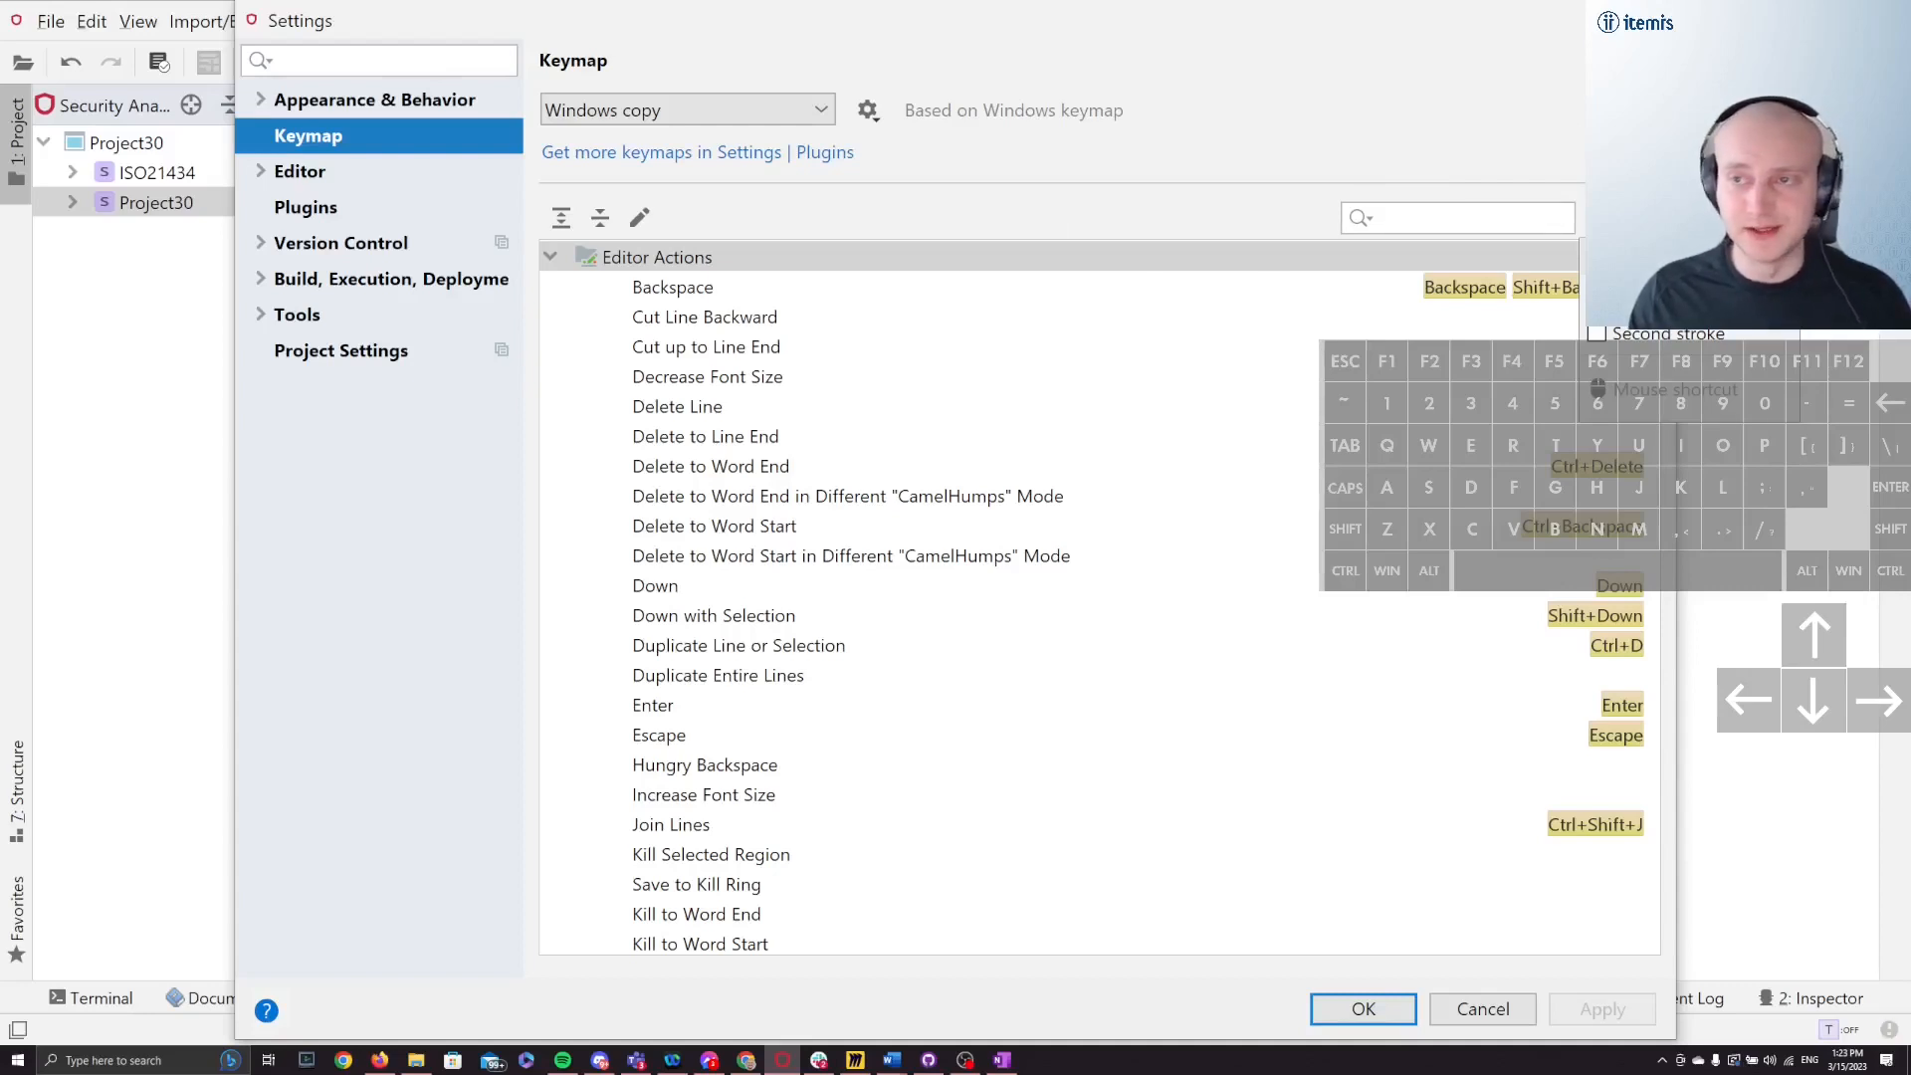
{"action": "key", "text": "Escape"}
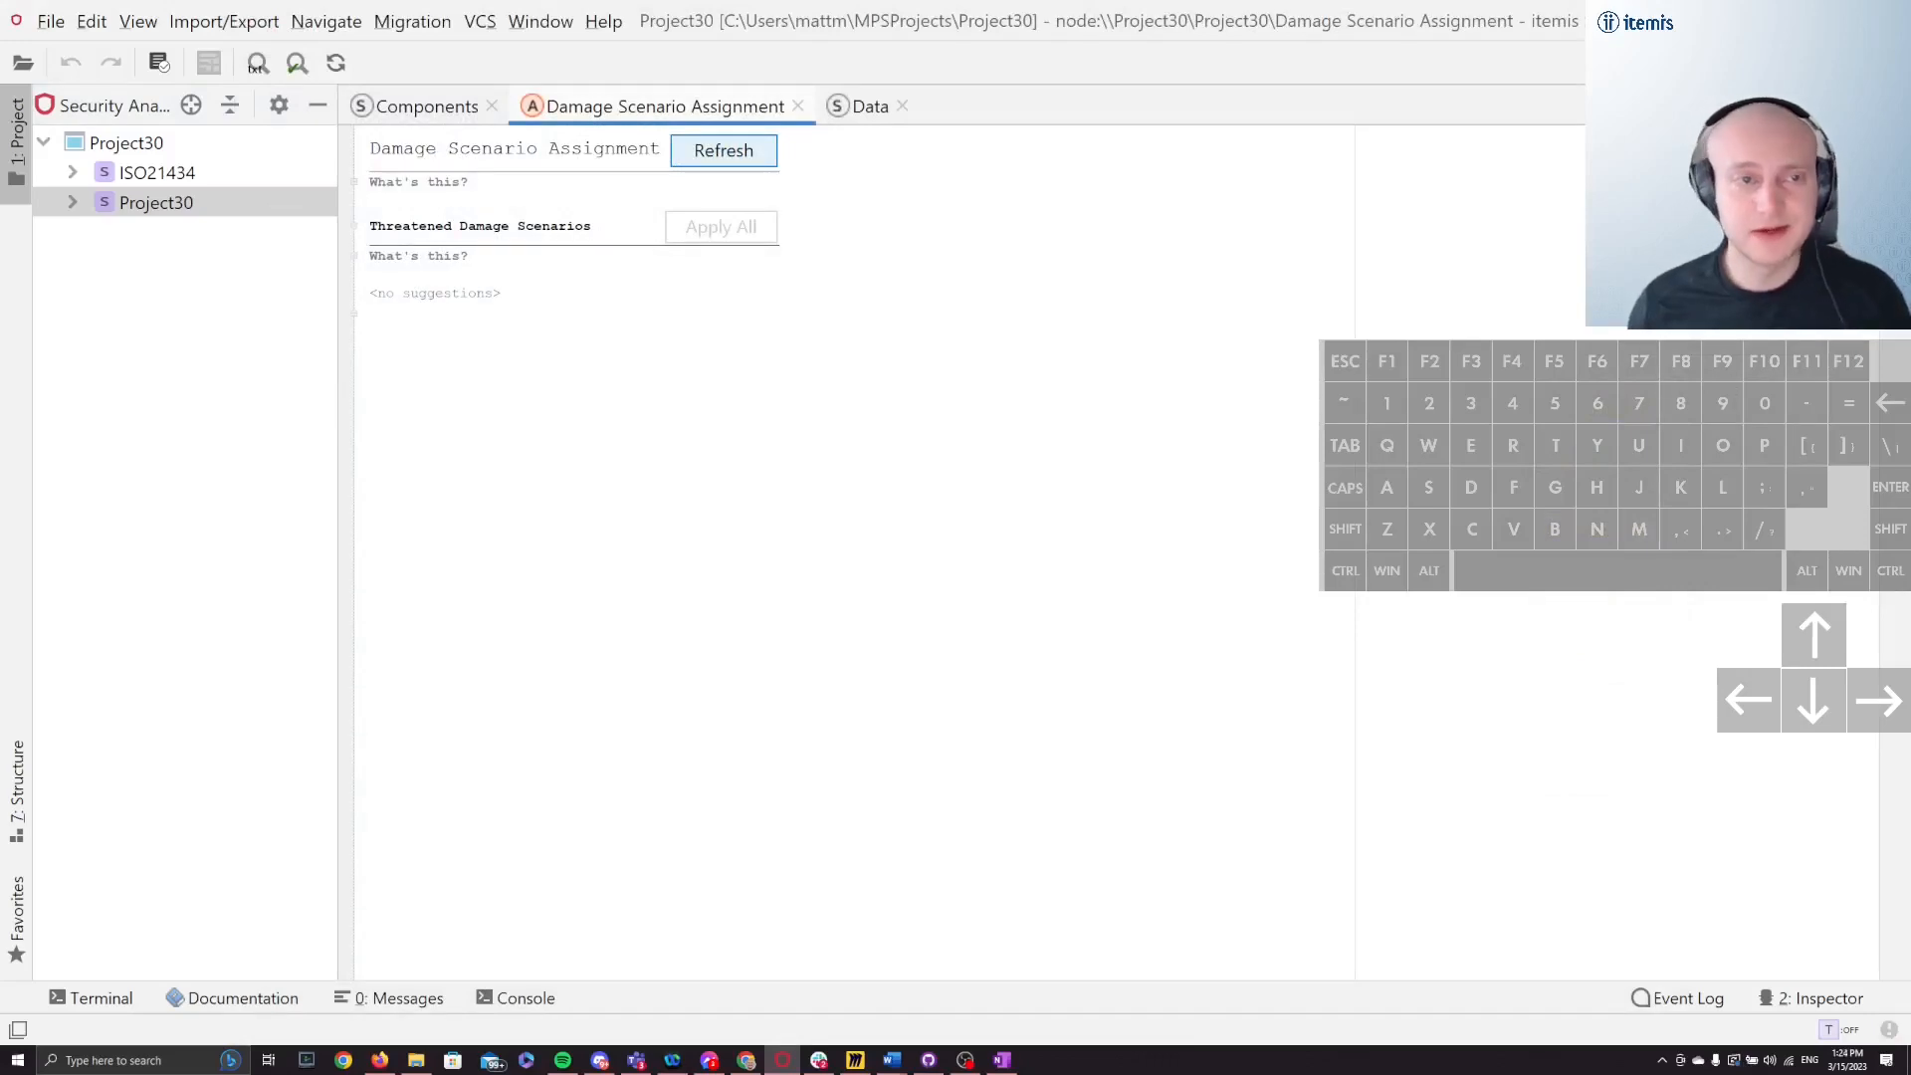